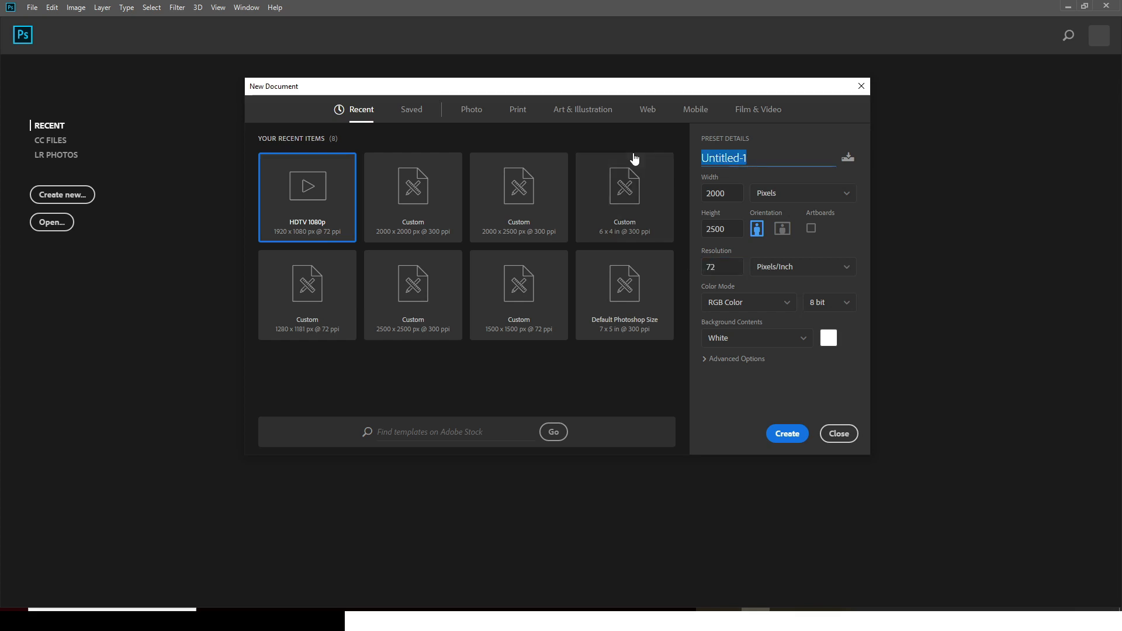
Step: Create a new 2000 x 2500 pixel document at 72 ppi named BIRTHDAY FLYER
text(BIRTHDA)
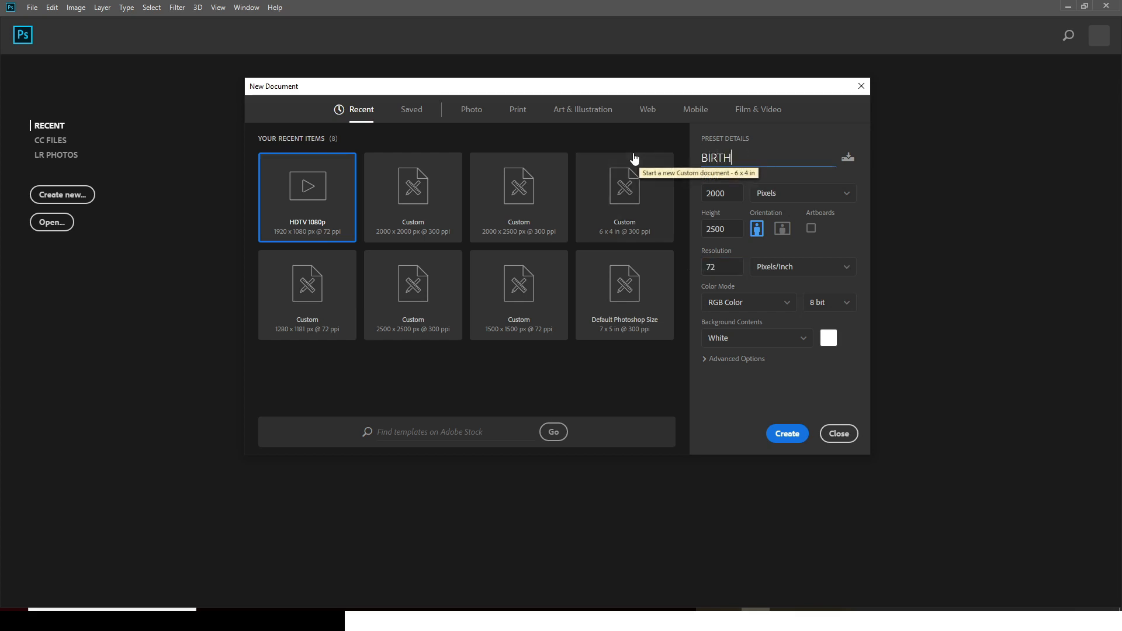
text(Y FLYER)
click(786, 435)
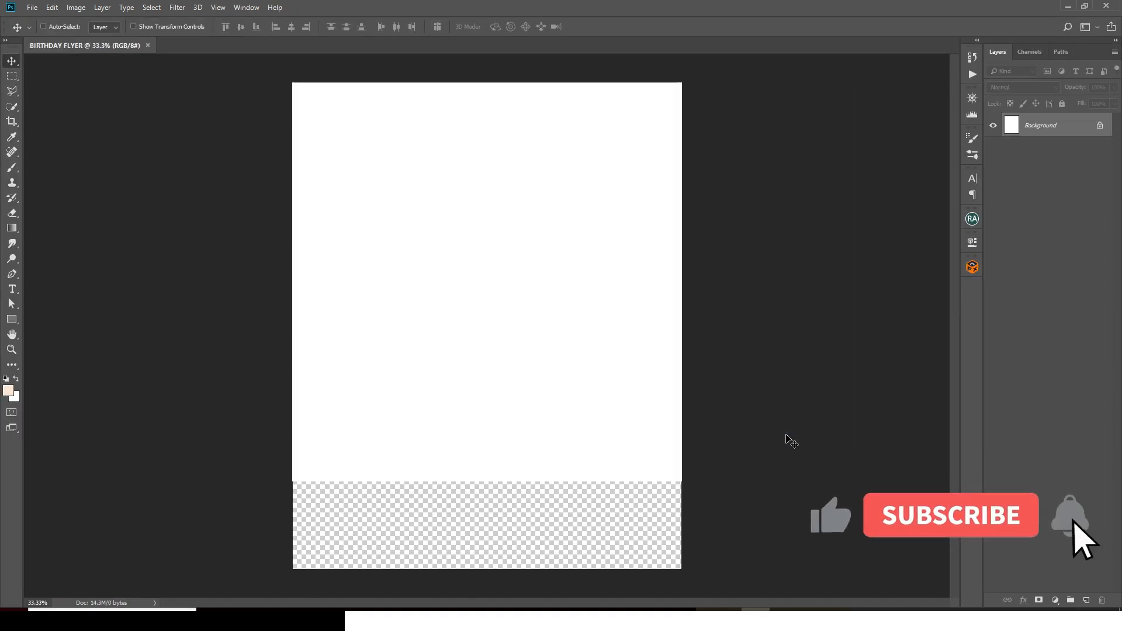
Step: Add a new guide layout with 4 columns and 4 rows to the canvas
click(218, 7)
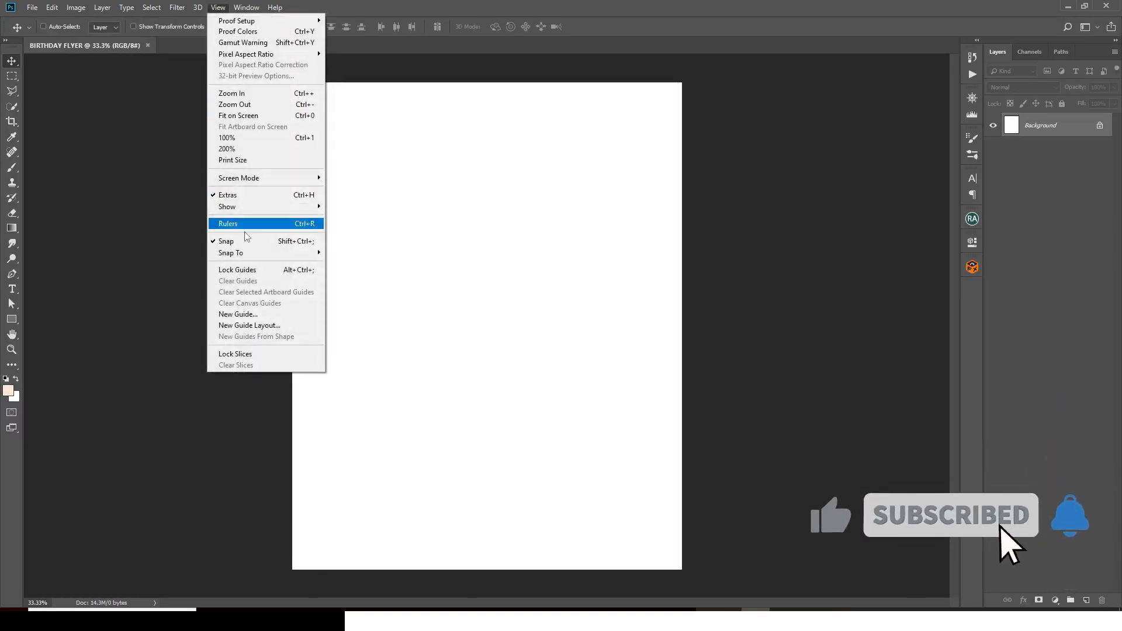
click(249, 325)
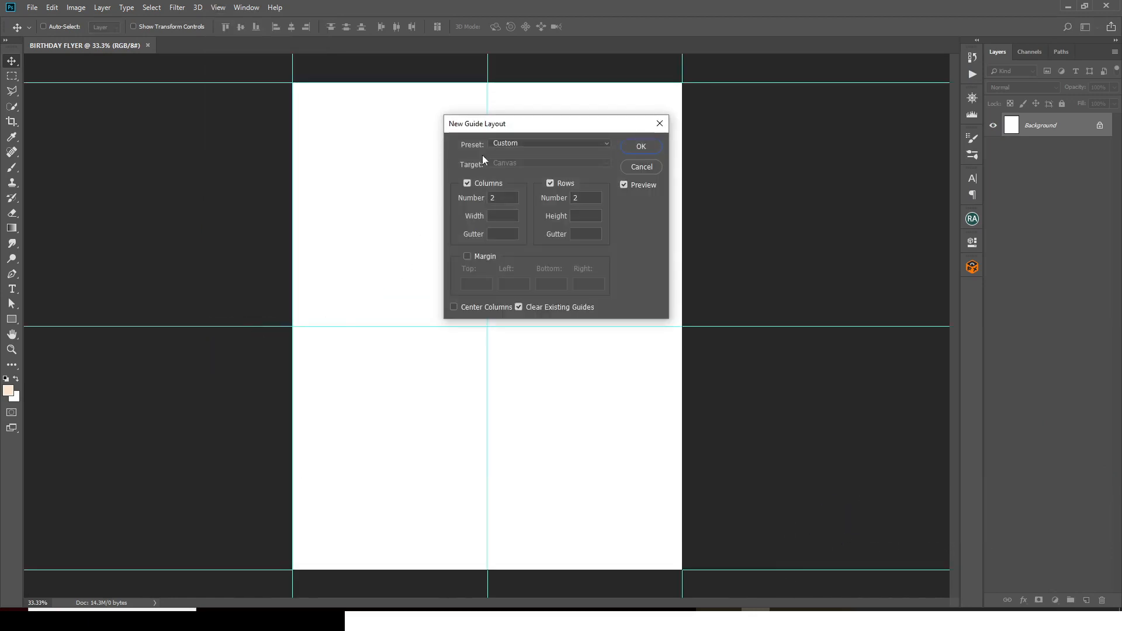
click(495, 199)
text(44)
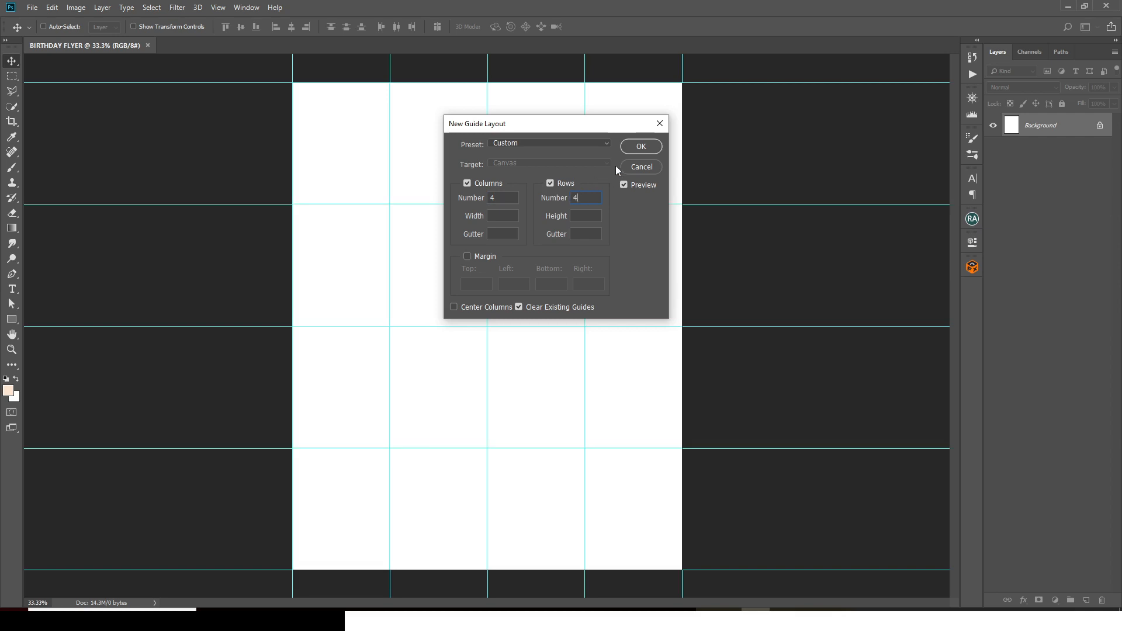
click(638, 151)
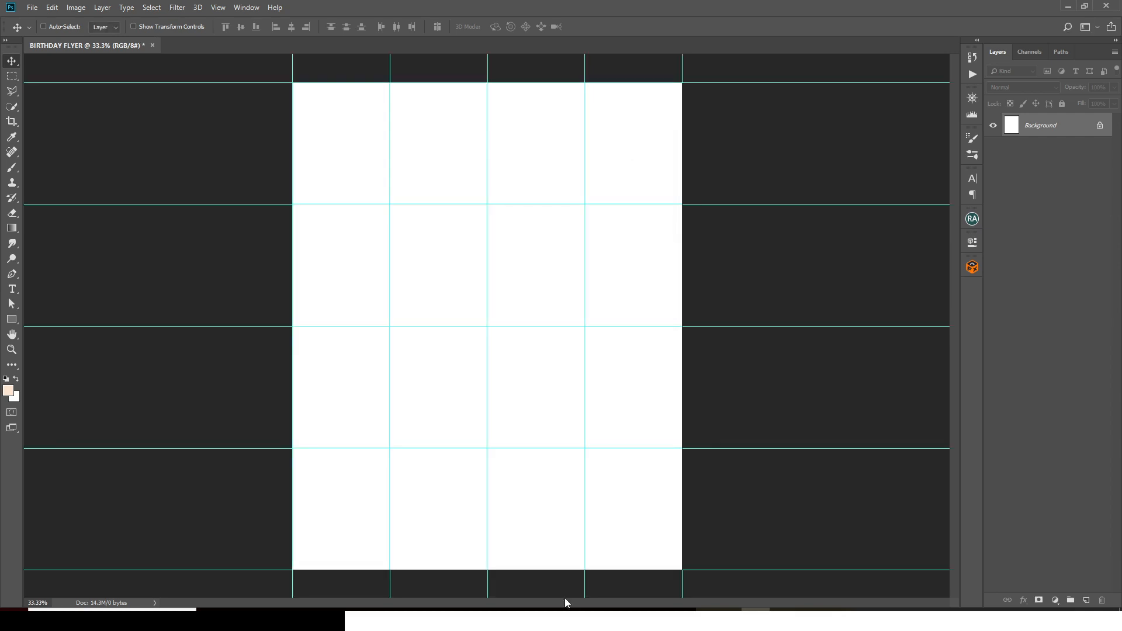
Step: Place the orange sunlit wall image from the DONE folder into the flyer and stretch it to cover the whole canvas
click(556, 610)
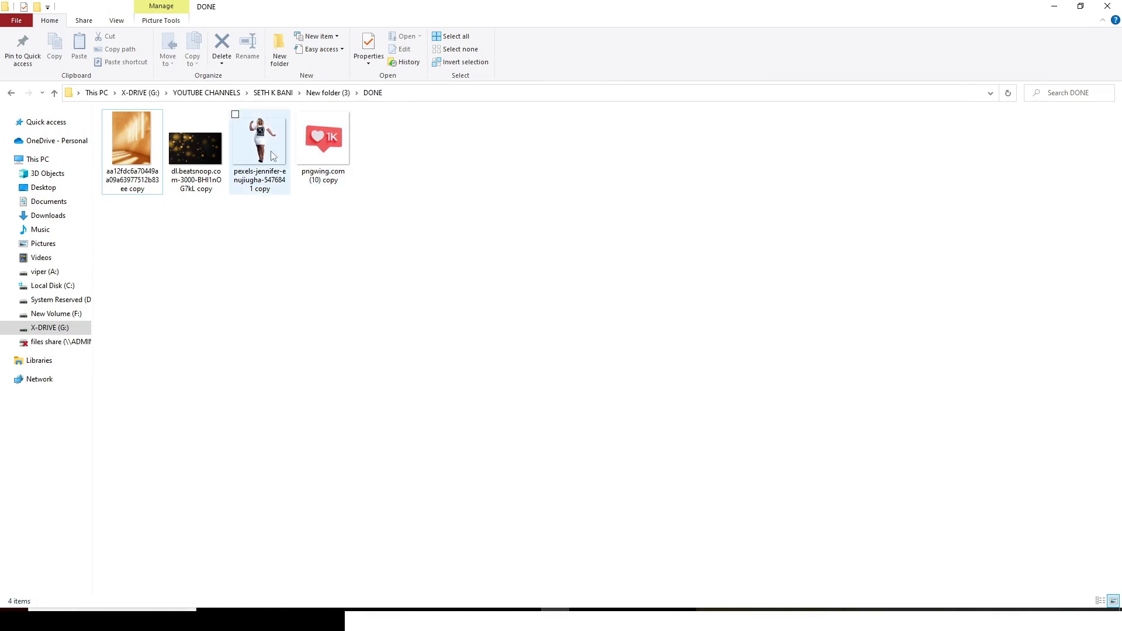
double_click(124, 135)
drag(124, 135, 554, 443)
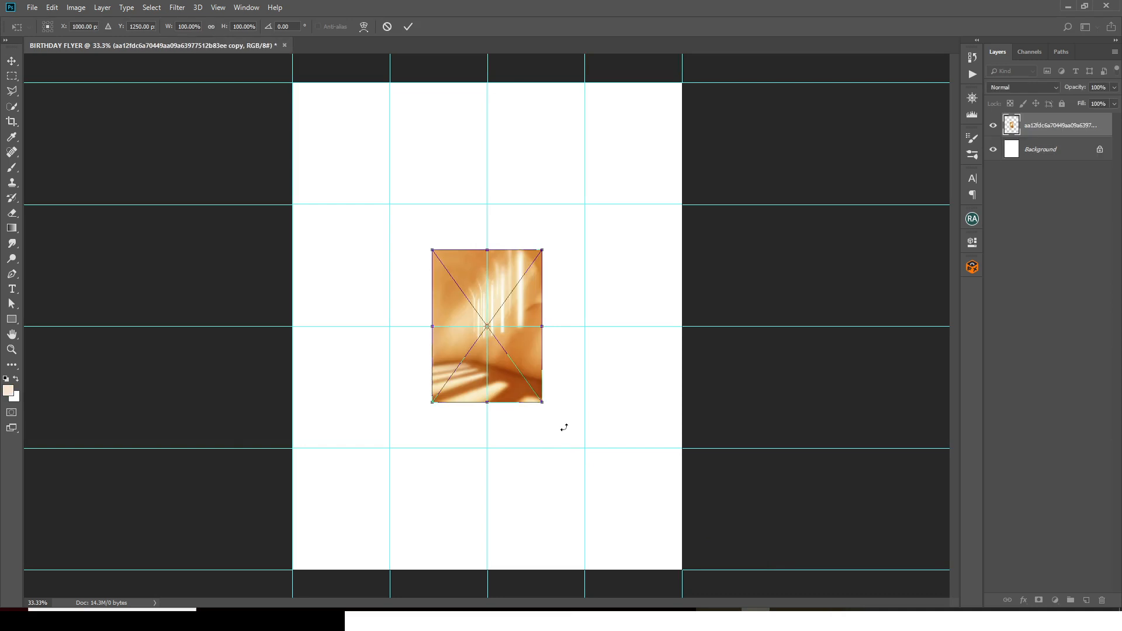
drag(543, 403, 702, 548)
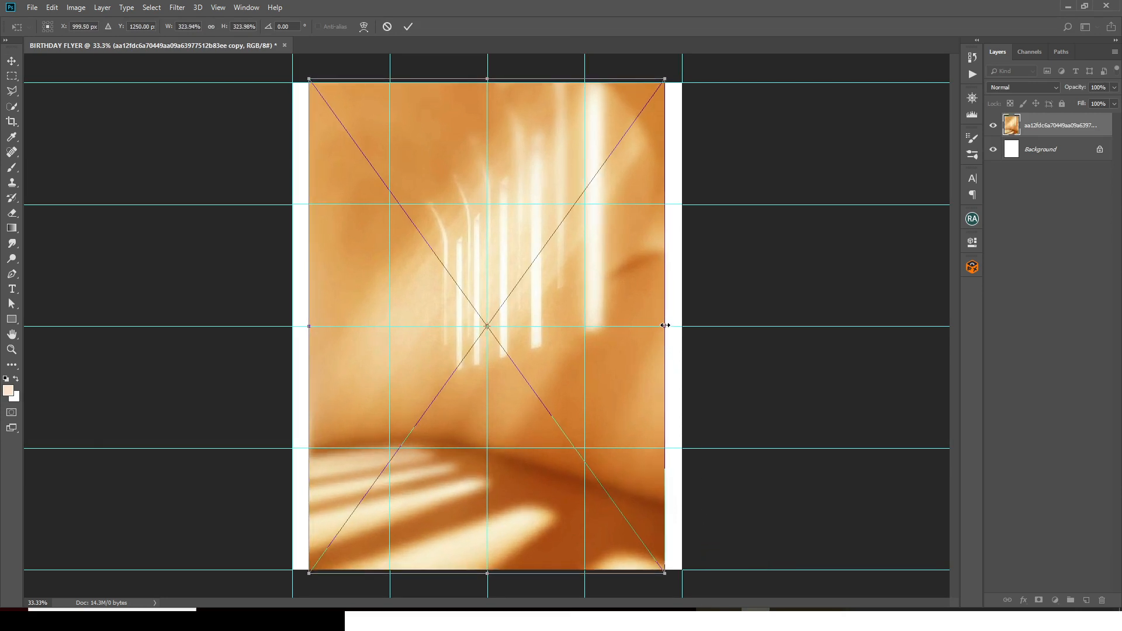
drag(665, 325, 690, 327)
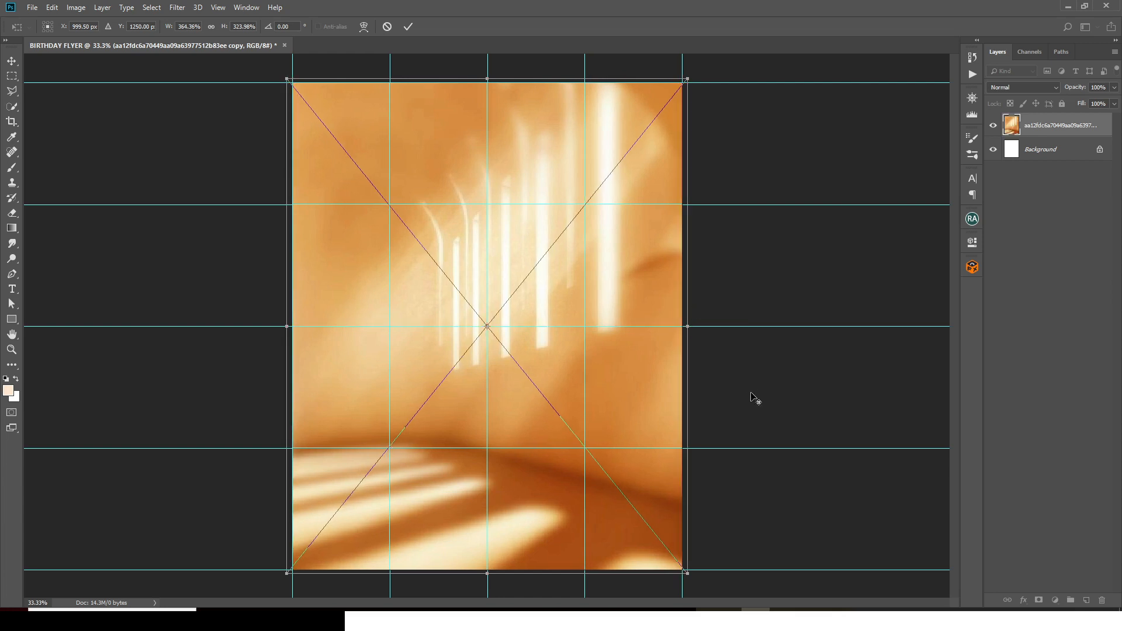
key(Return)
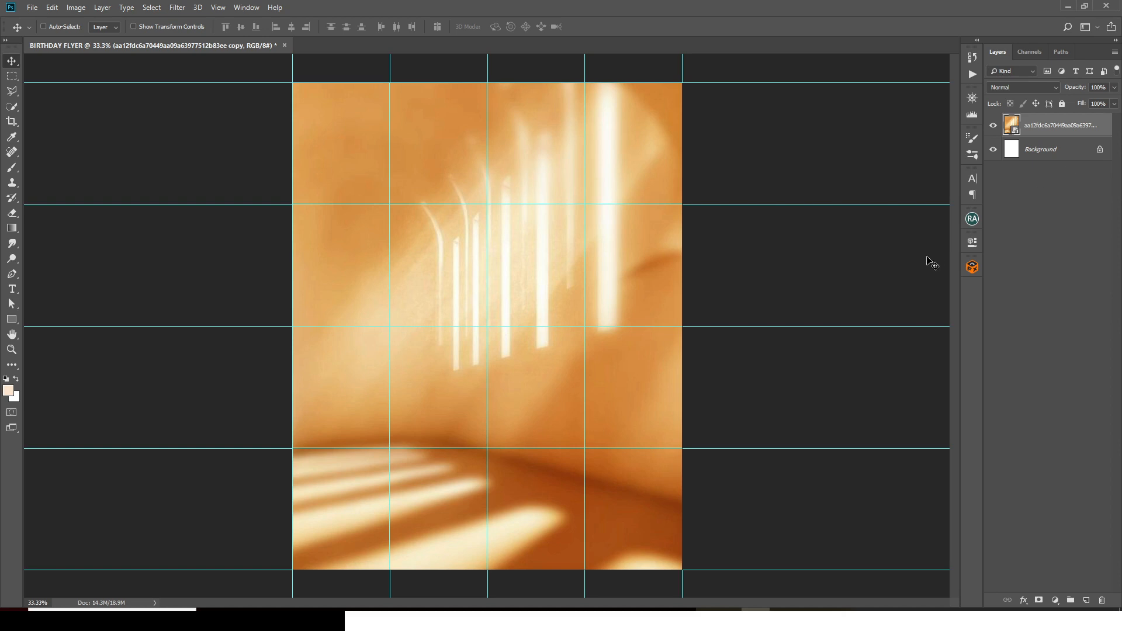
Step: Put the placed wall image layer in a group and name the group BG
key(ctrl+g)
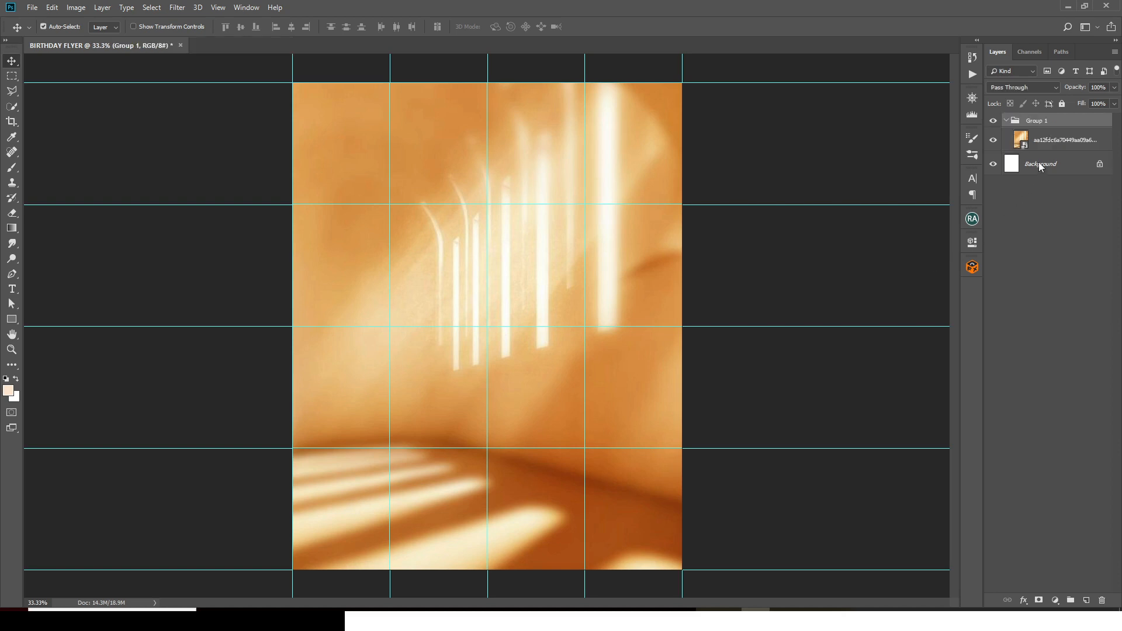
double_click(1038, 120)
text(BG)
key(Return)
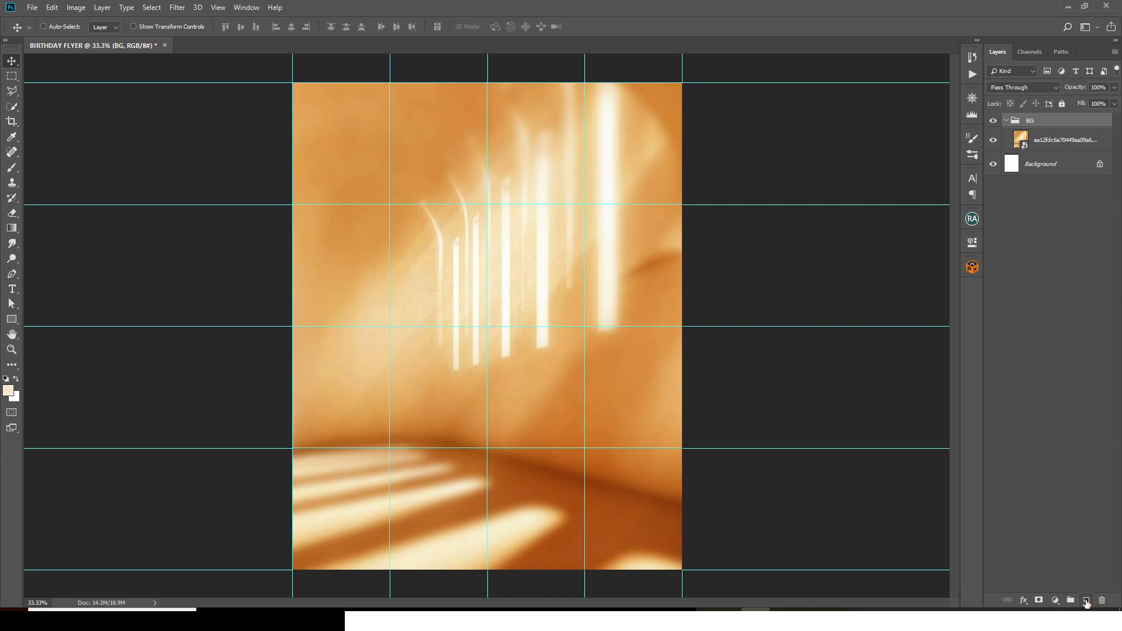
Step: Add an empty layer above the wall image inside the BG group and set up a soft round 700 px brush with 0% hardness
click(1048, 140)
click(1086, 602)
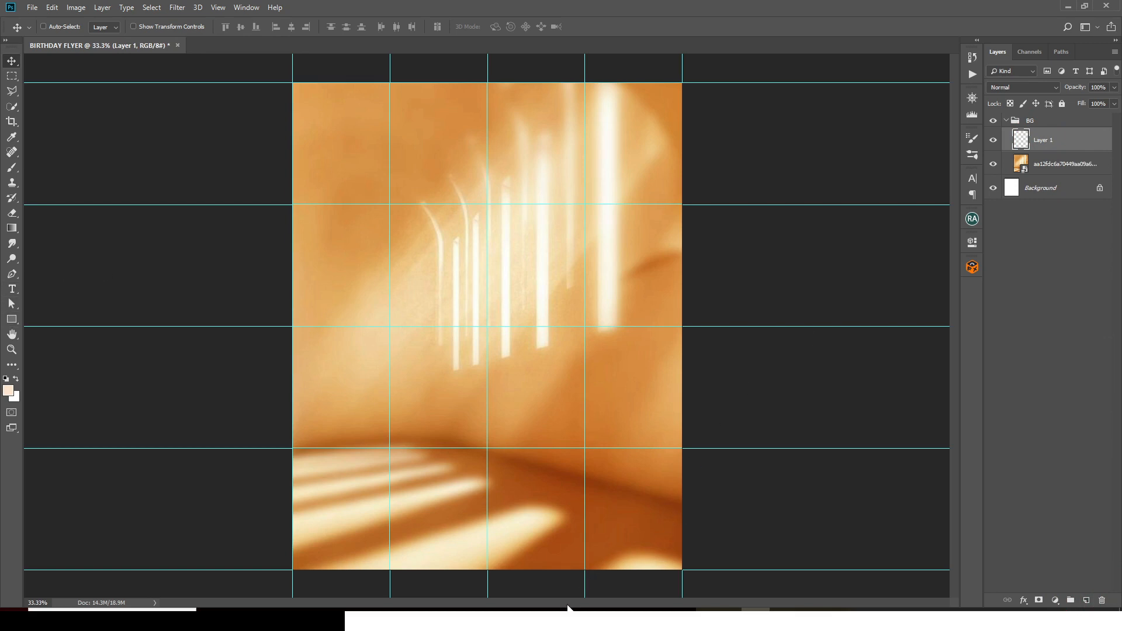
click(11, 168)
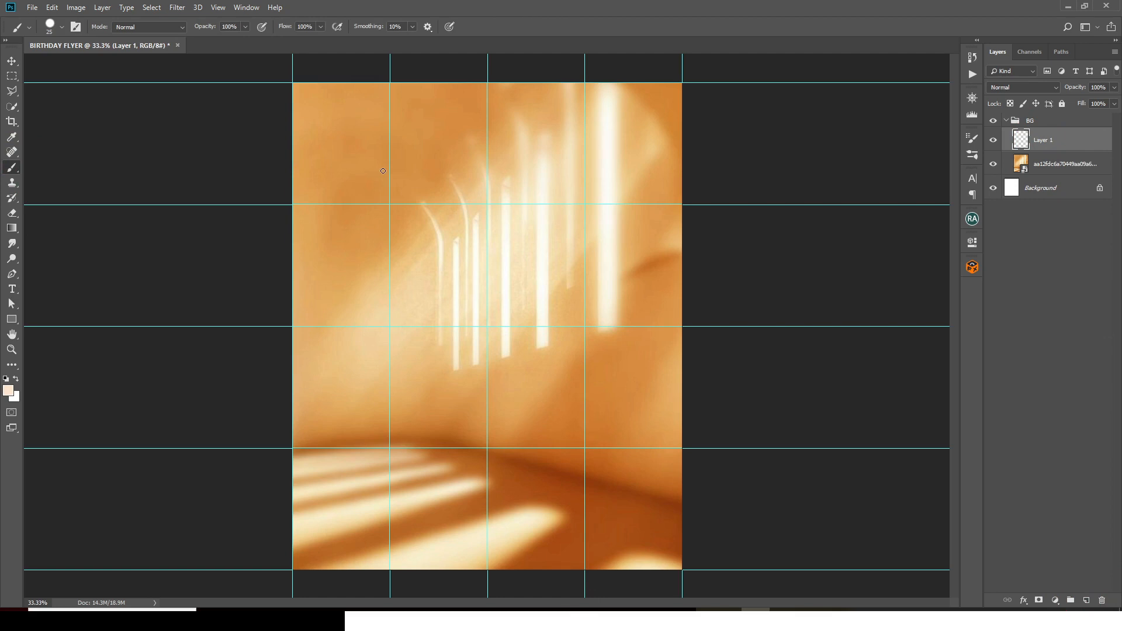
key(bracketright)
key(bracketright)
key(bracketright)
key(bracketright)
click(62, 28)
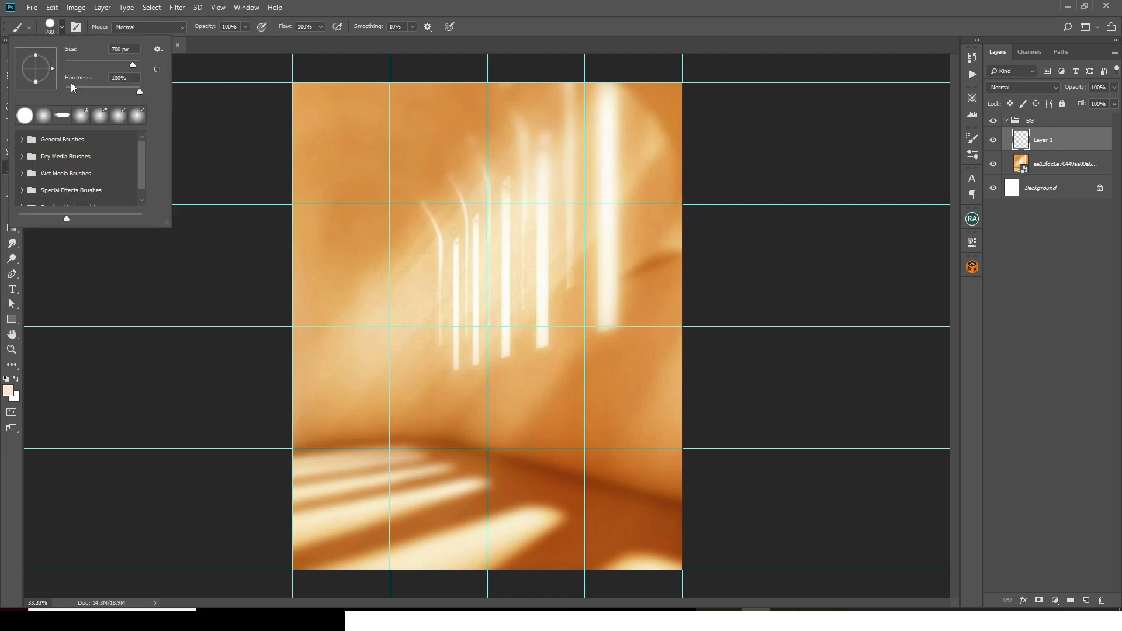
click(49, 120)
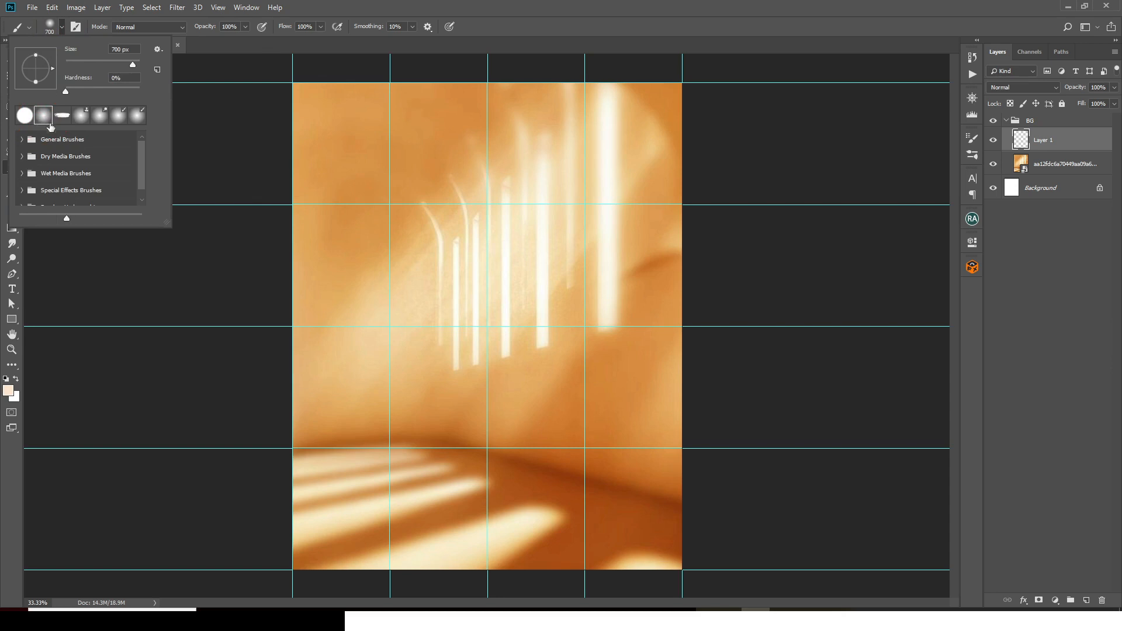
Step: Set the foreground colour to white, enlarge the brush to 1300 px and paint two soft dabs of light along the canvas's upper edge
click(8, 390)
drag(817, 253, 759, 228)
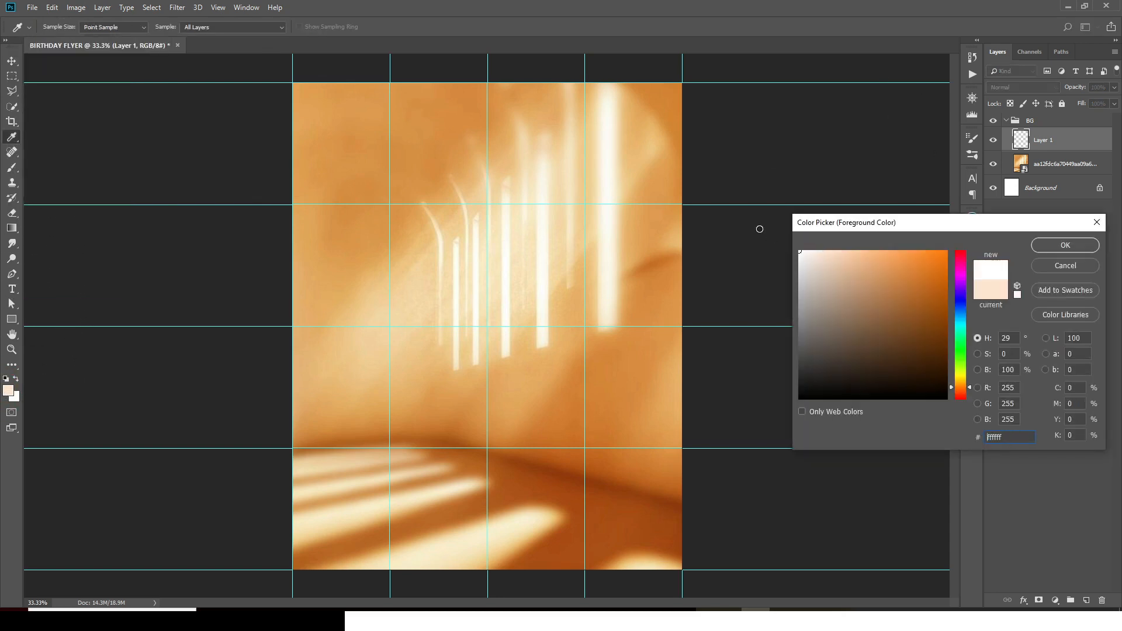
click(1078, 242)
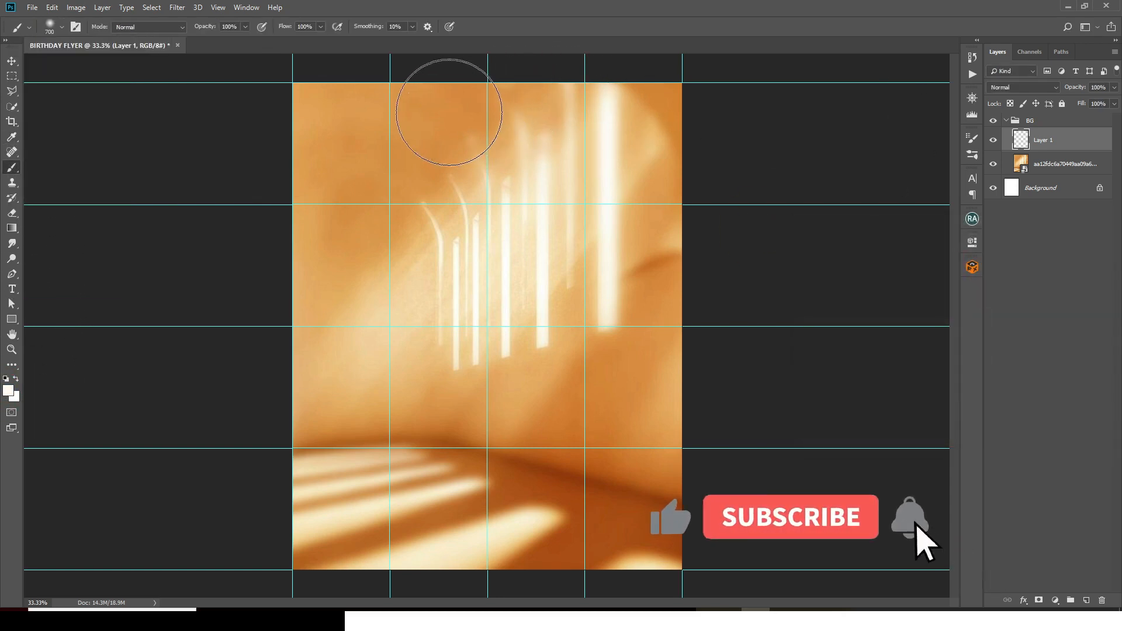
key(bracketright)
key(bracketright)
key(bracketright)
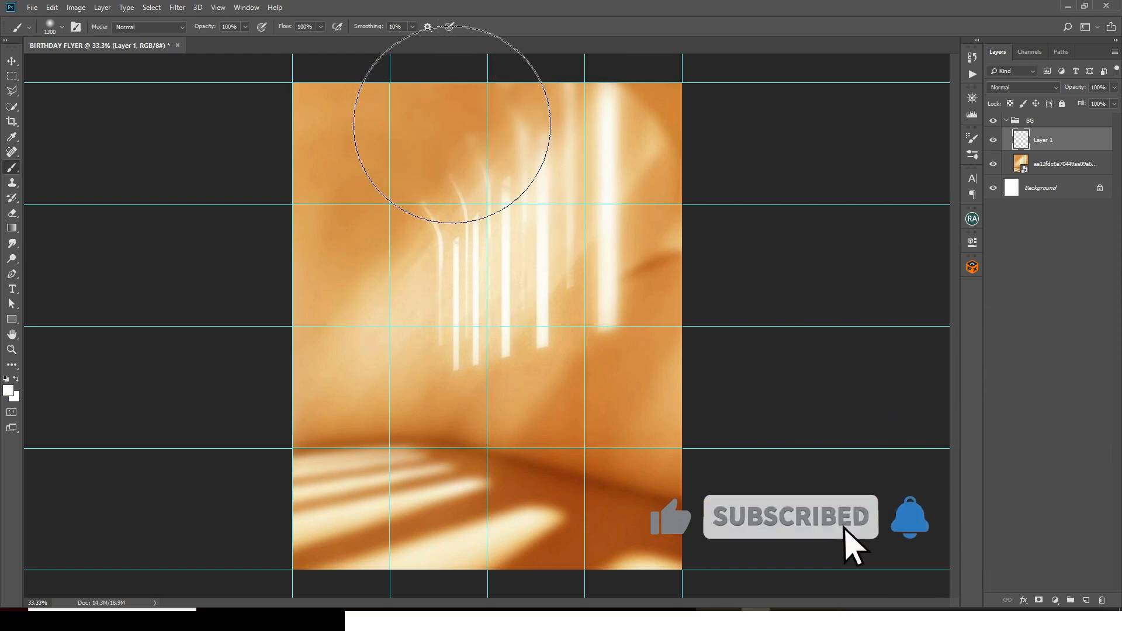
click(451, 123)
click(533, 123)
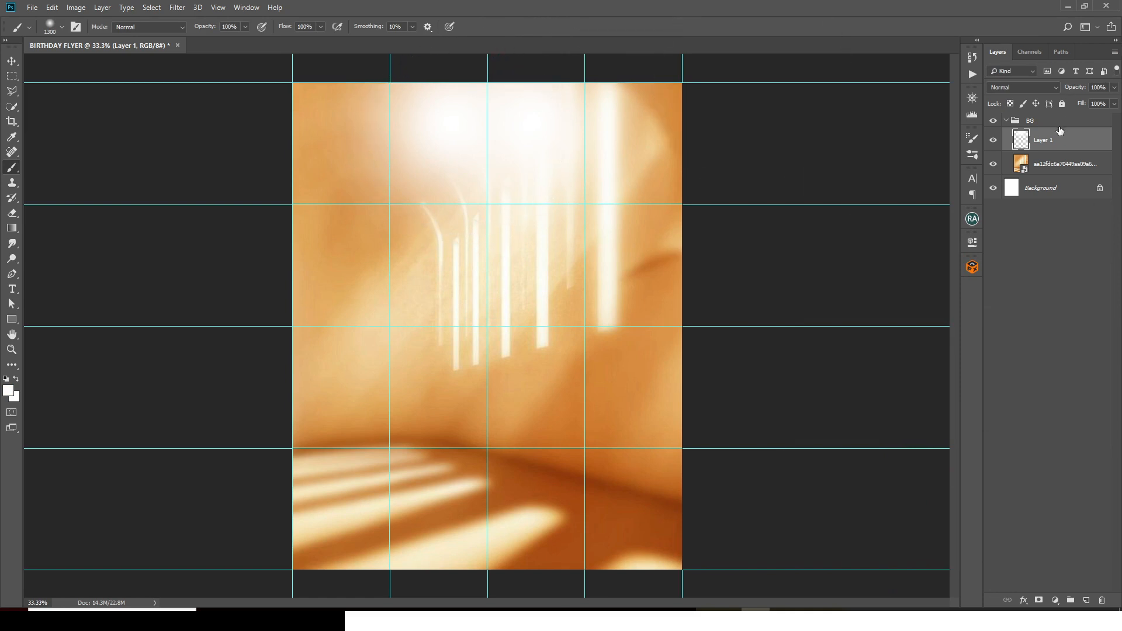
Step: Transform the painted white glow, scaling it to about 128.5% width and 110.8% height
key(ctrl+t)
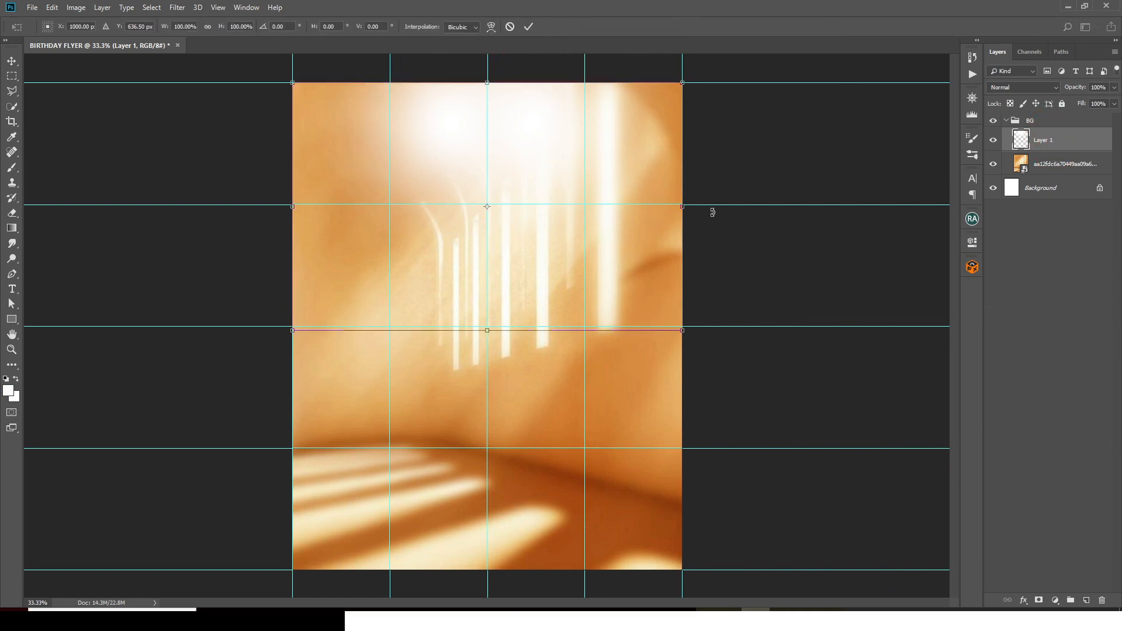
drag(683, 206, 737, 206)
drag(489, 332, 488, 346)
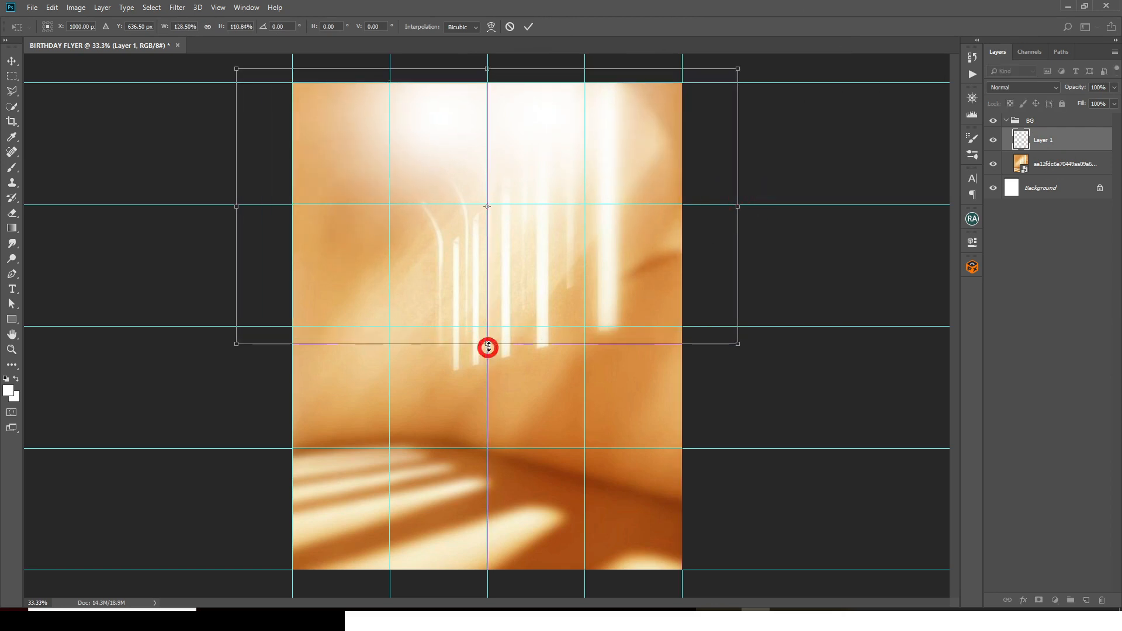
drag(526, 171, 527, 178)
key(Return)
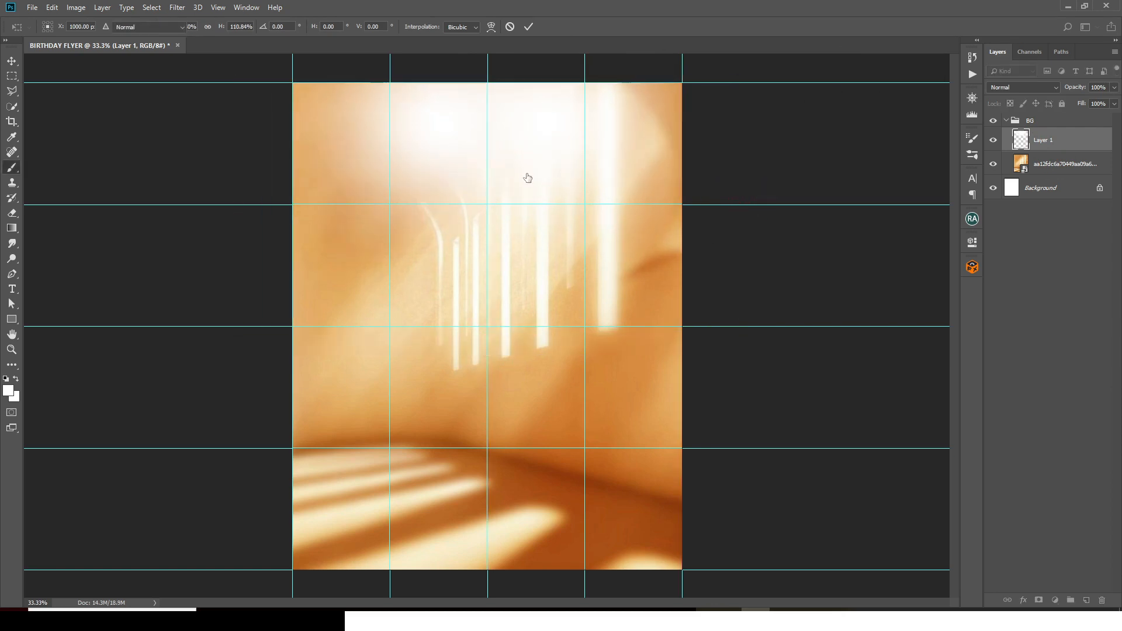
key(b)
Step: Lower the white glow layer's opacity to 84% and collapse the BG group
click(1114, 87)
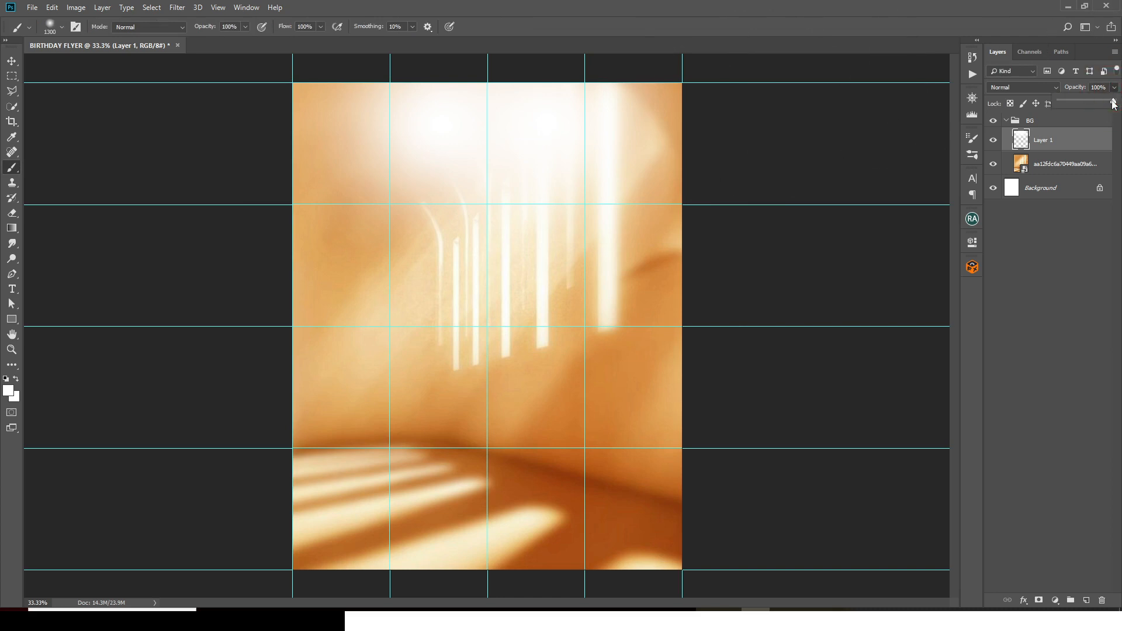
drag(1115, 101, 1105, 104)
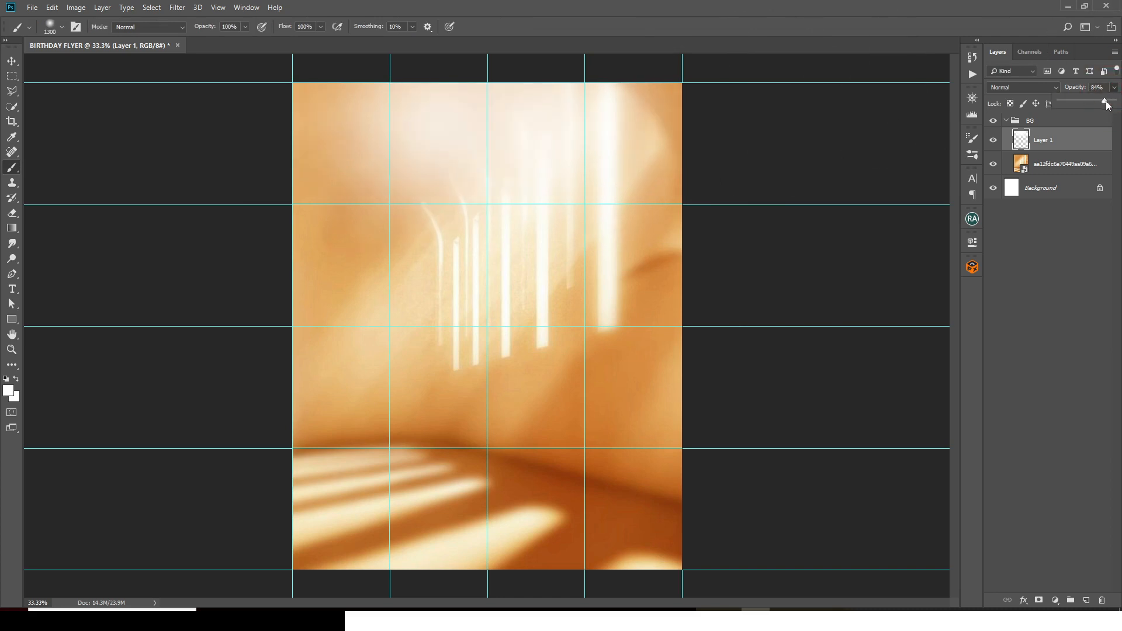
click(1068, 144)
click(1005, 121)
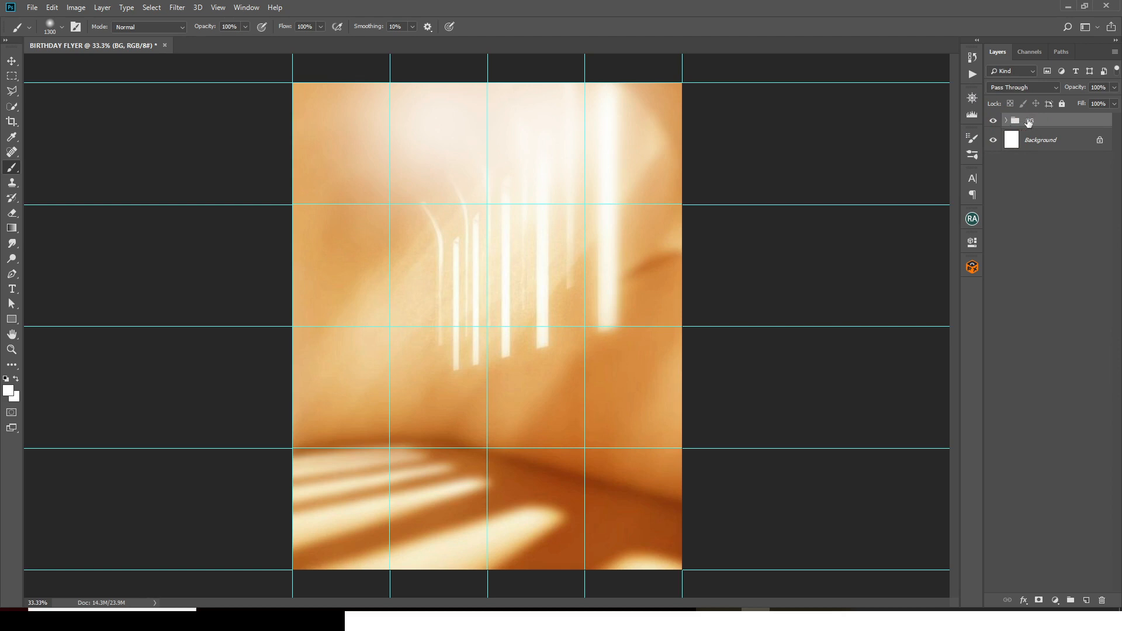
Step: Place the cutout photo of the woman from the DONE folder, scale it to about 40% and move it to the canvas's lower middle
click(555, 609)
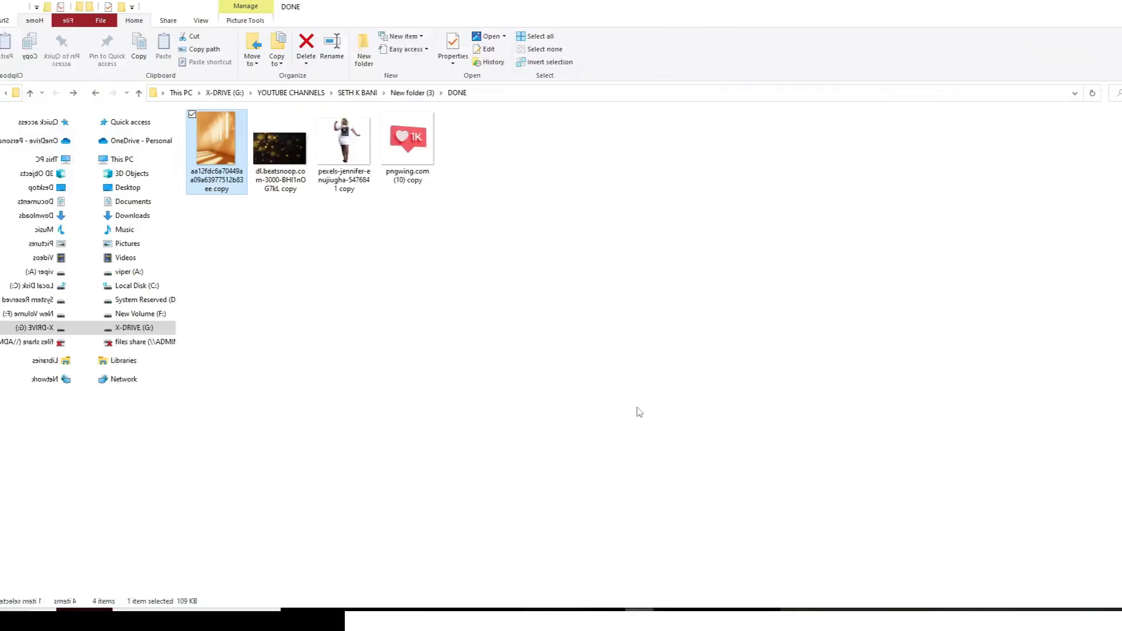
drag(261, 140, 504, 405)
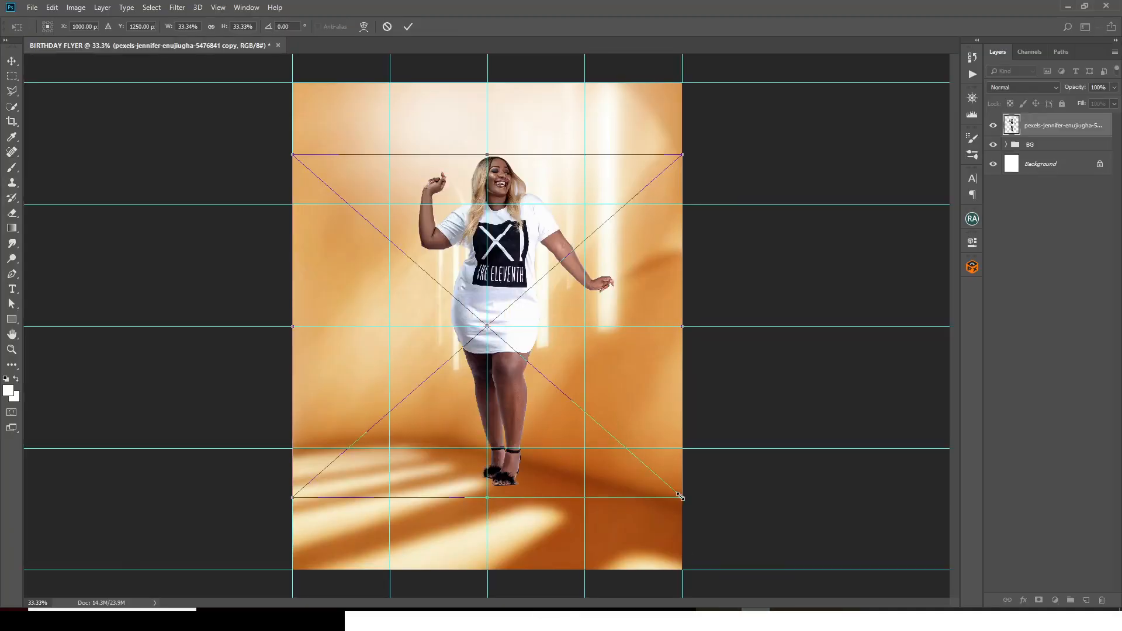
drag(681, 497, 722, 532)
drag(502, 236, 498, 271)
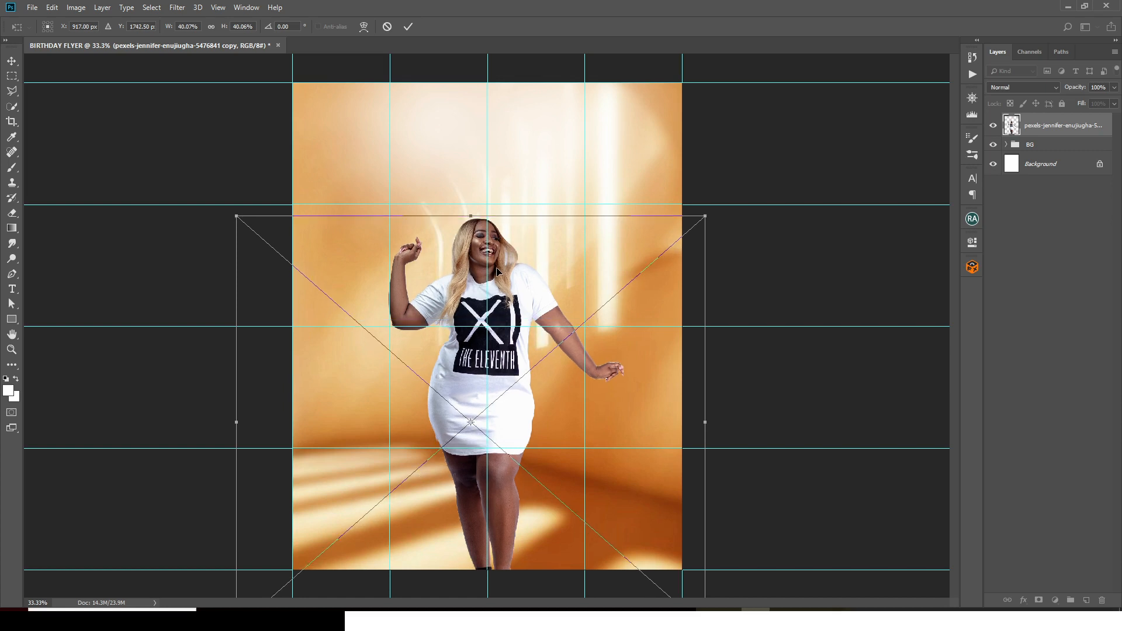
Step: Nudge the woman's cutout down to Y 1780.50 px and commit the placement
key(Down)
key(Down)
key(Down)
key(Down)
key(Down)
key(Down)
key(Down)
key(Down)
key(Down)
key(Down)
key(Down)
key(Down)
key(Down)
key(Down)
key(Down)
key(Down)
key(Down)
key(Down)
key(Down)
key(Down)
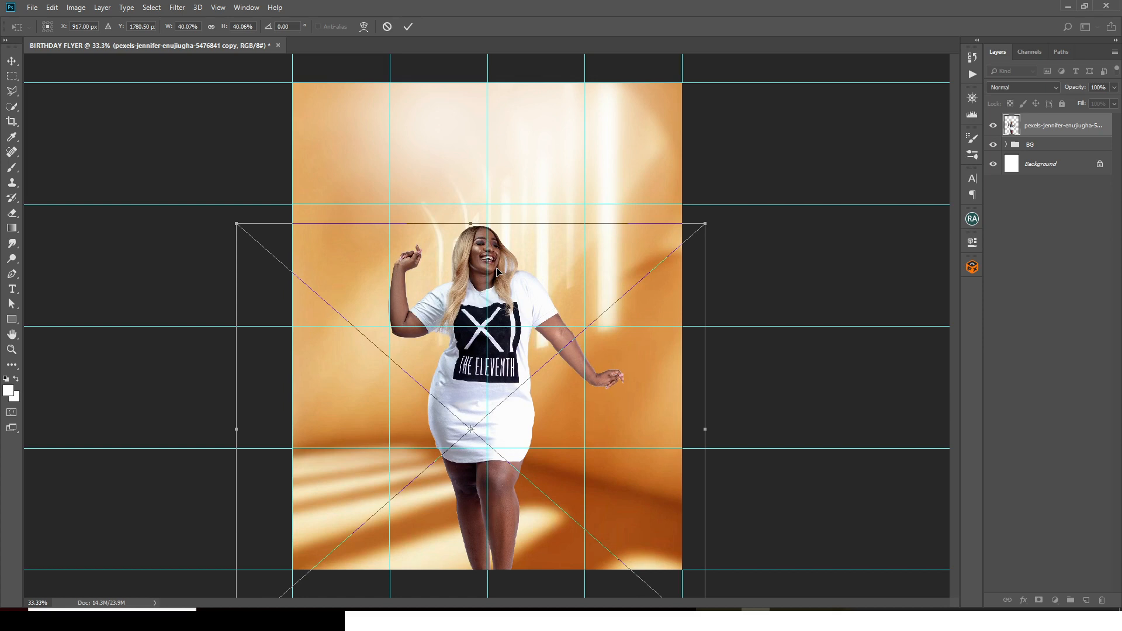
key(b)
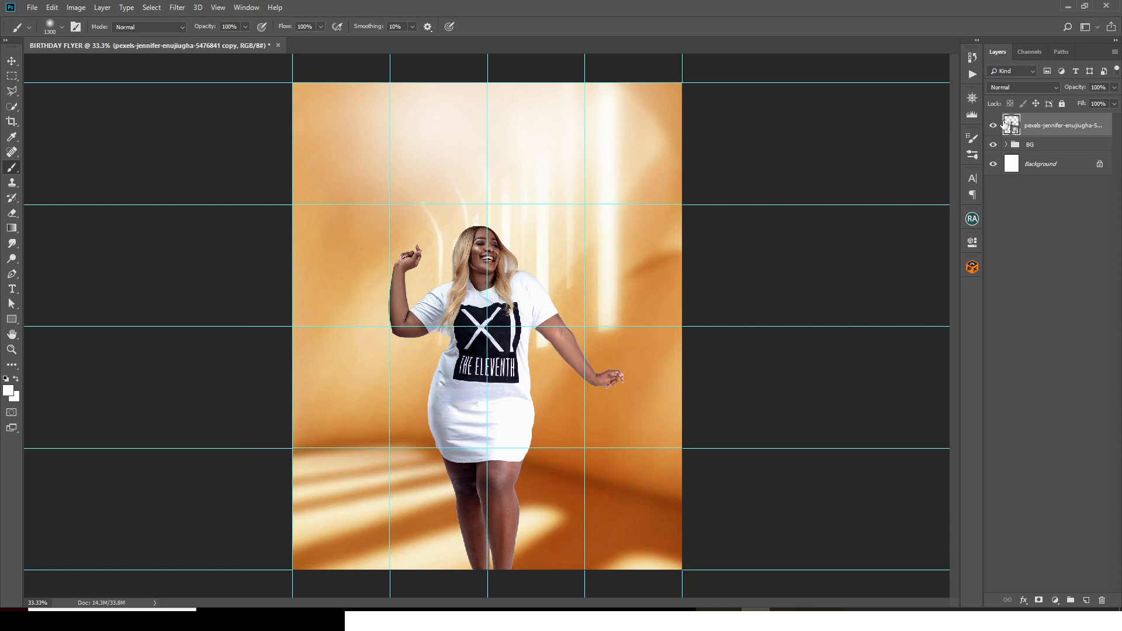
Step: Put the woman's cutout layer in a group and name the group IMAGE
key(ctrl+g)
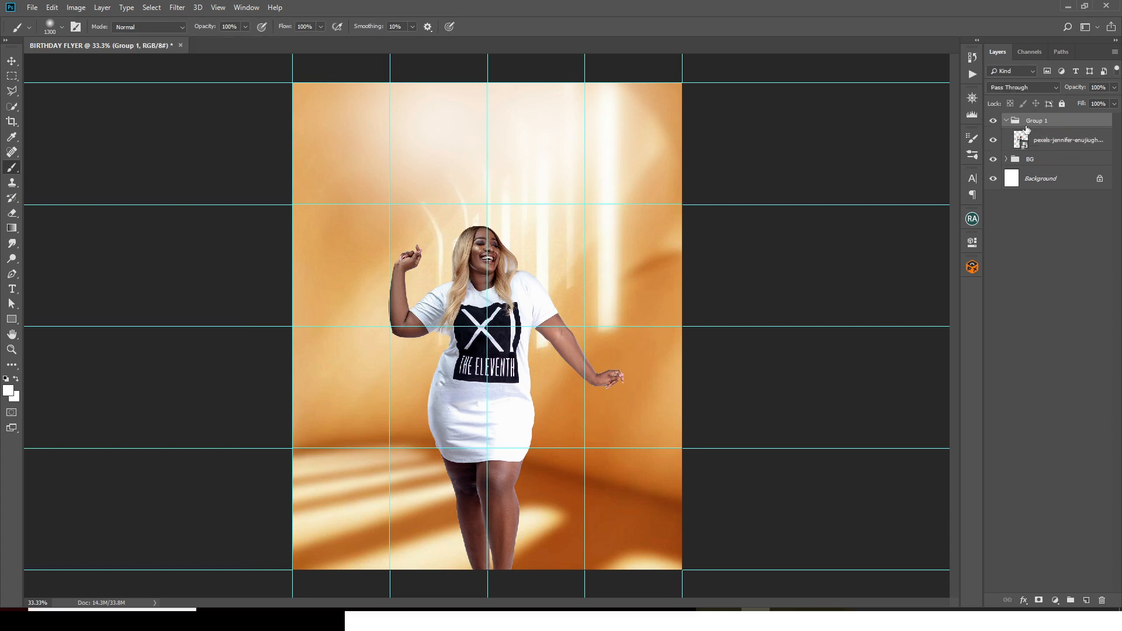
double_click(1035, 121)
text(IMAGE)
key(Return)
Step: Convert the woman's cutout layer in the IMAGE group to a smart object
click(1028, 140)
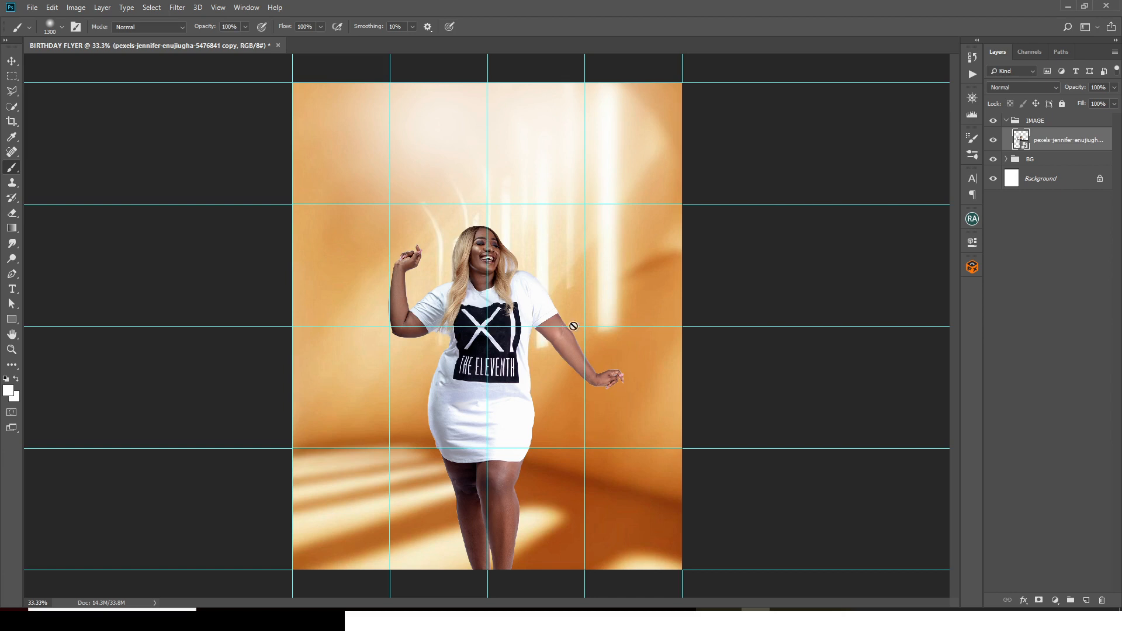
click(1051, 149)
right_click(1045, 147)
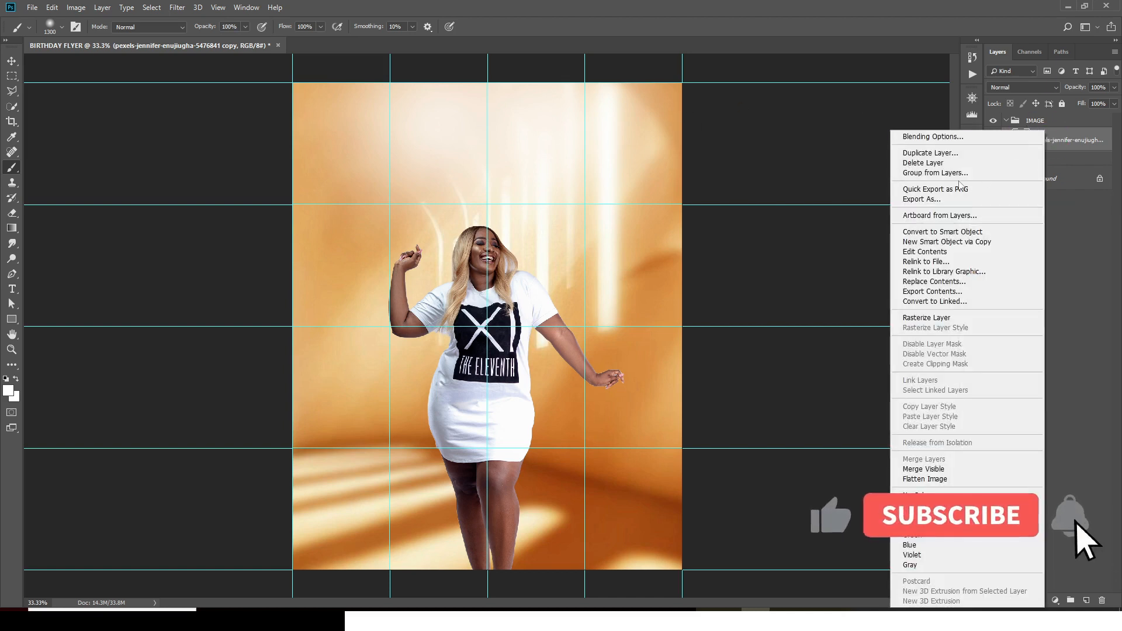
click(949, 233)
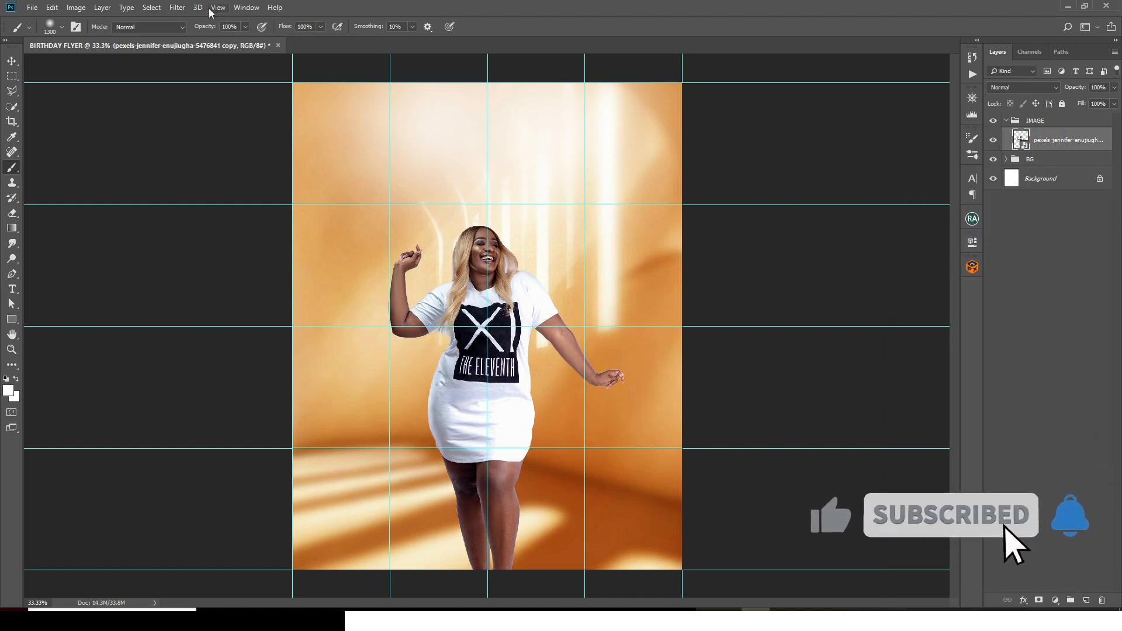
Step: Start the Camera Raw filter on the woman's cutout and warm its white balance to a temperature of +36
click(177, 9)
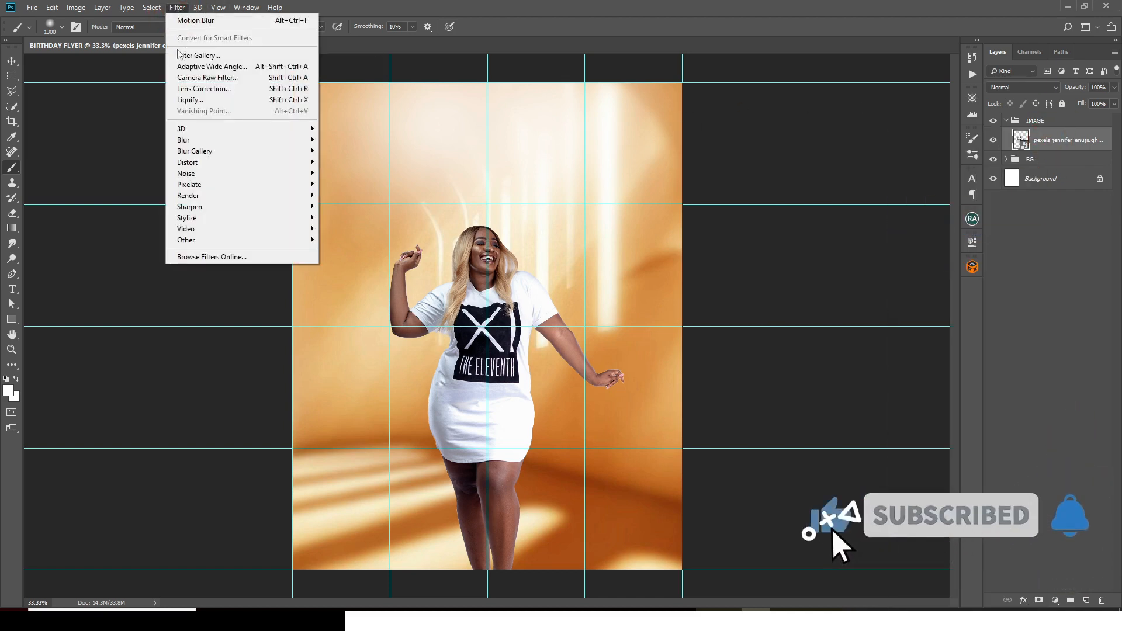
click(196, 78)
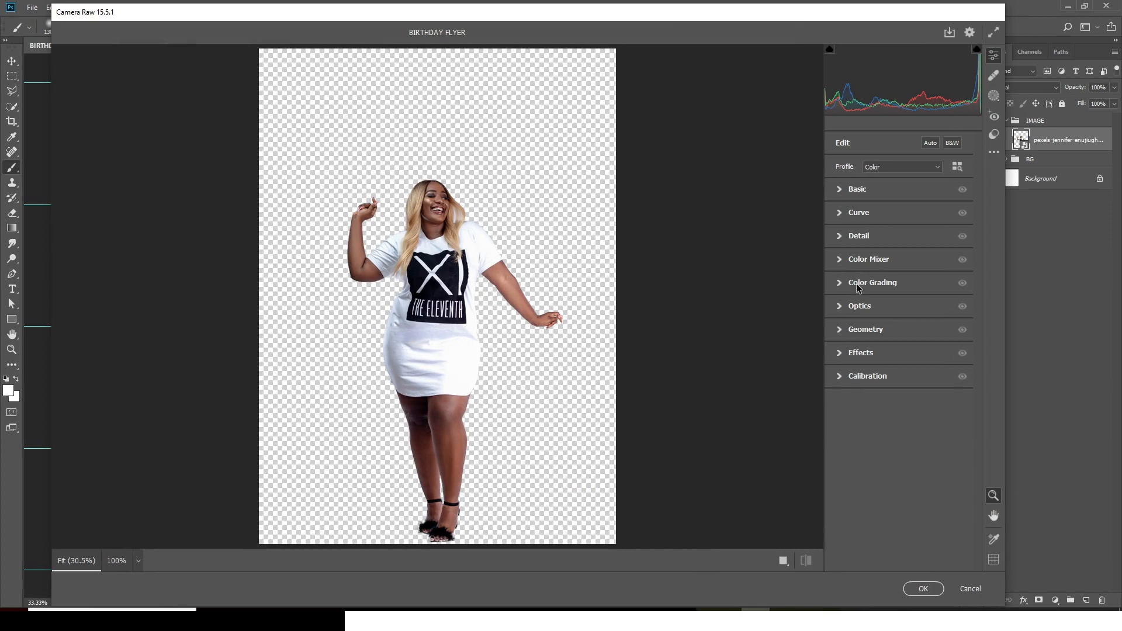
click(840, 187)
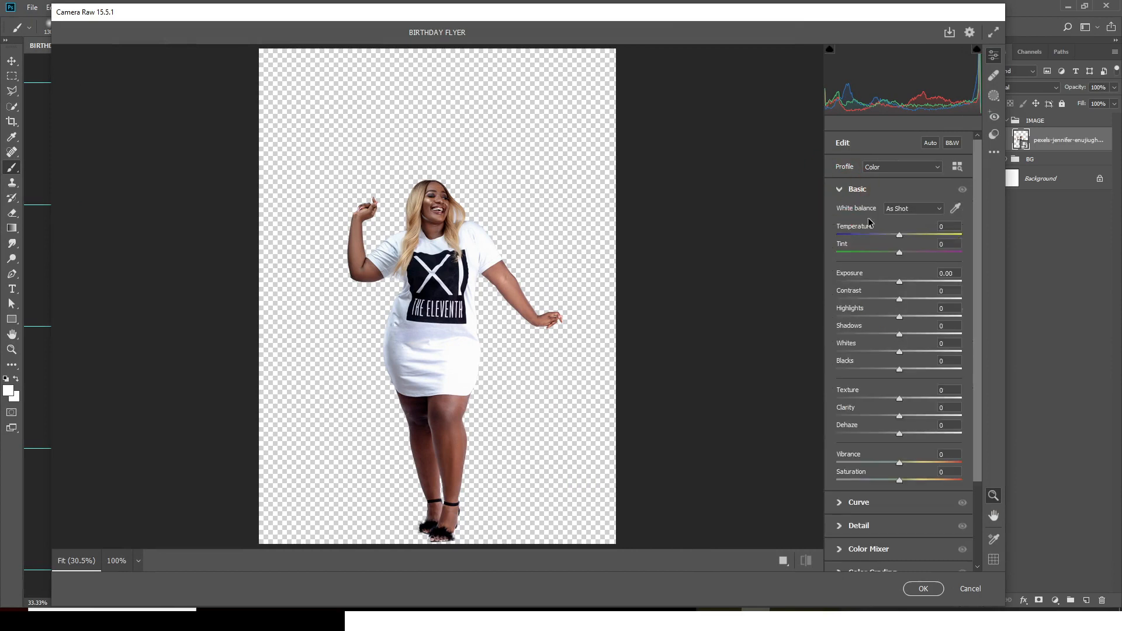
drag(899, 235, 907, 237)
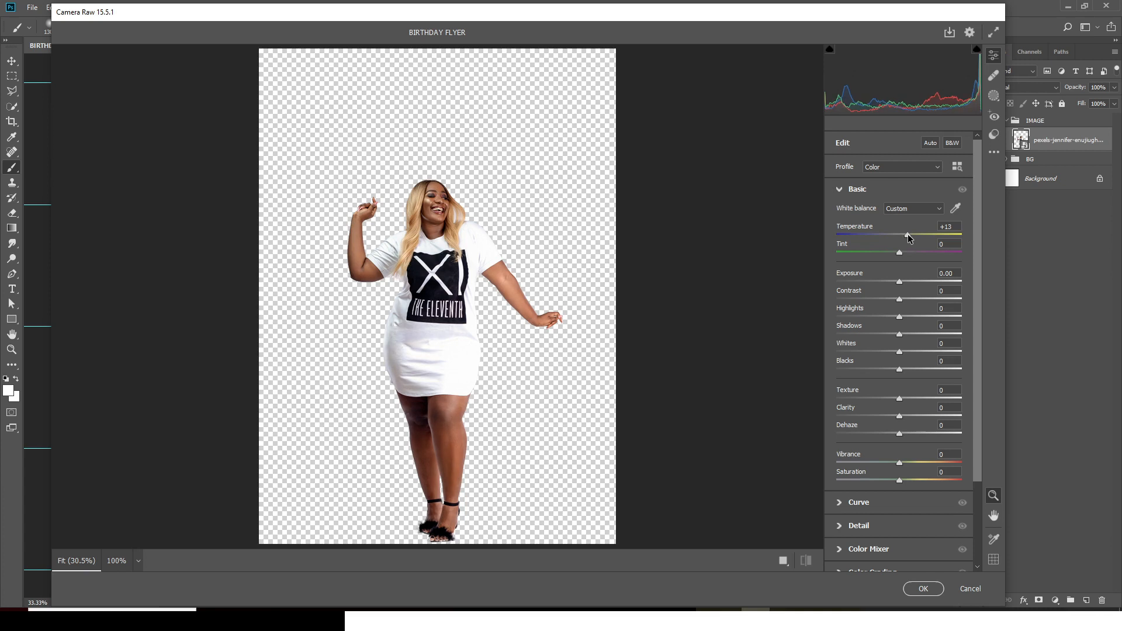
drag(907, 236, 922, 235)
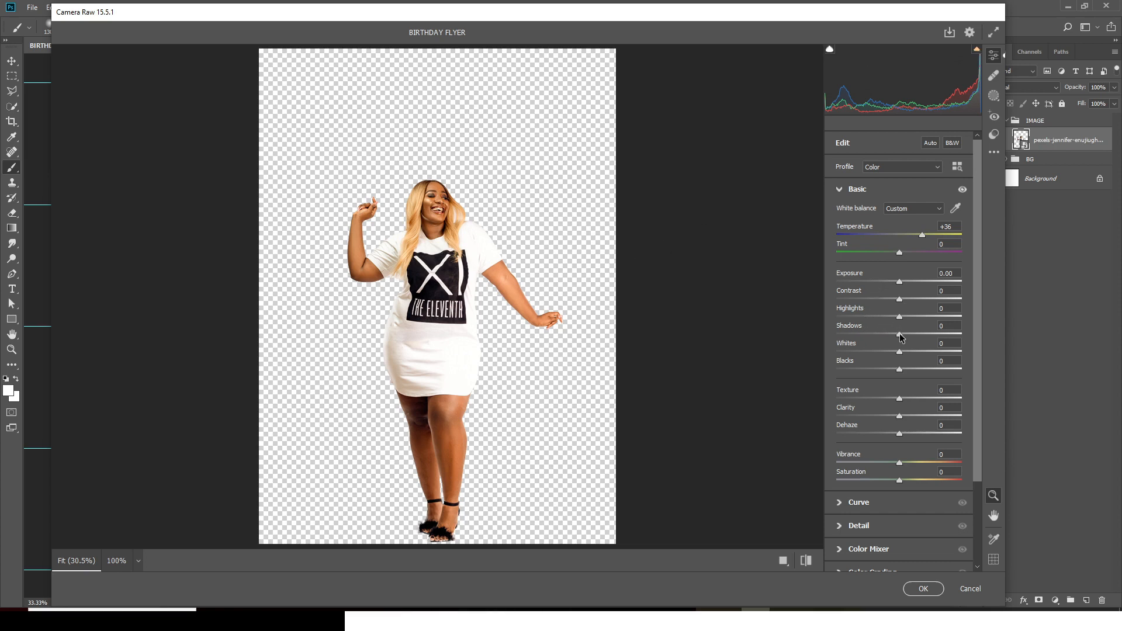
Step: Set the cutout's shadows to +50, highlights to -49, blacks to -31 and clarity to +60, and apply the filter
drag(900, 333, 877, 337)
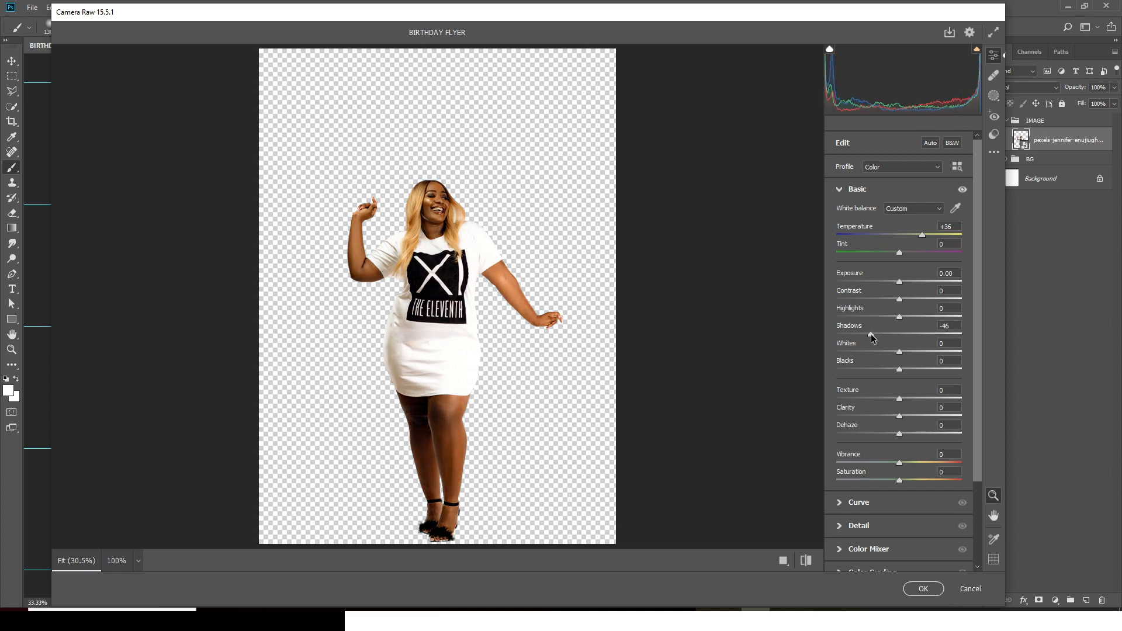
drag(871, 335, 932, 335)
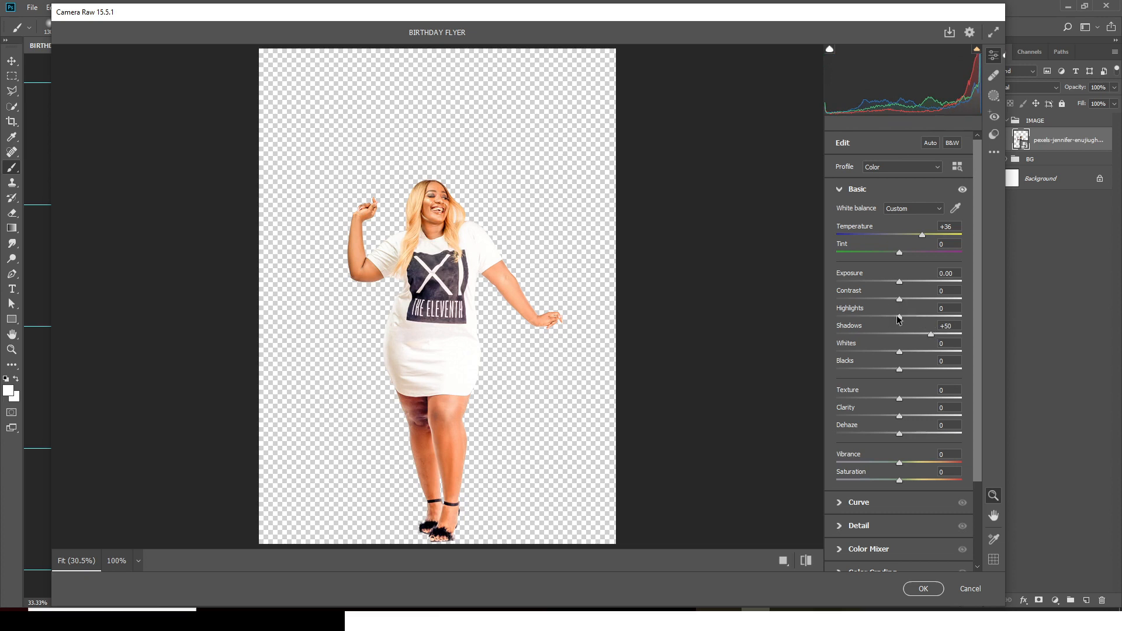
drag(899, 318, 869, 319)
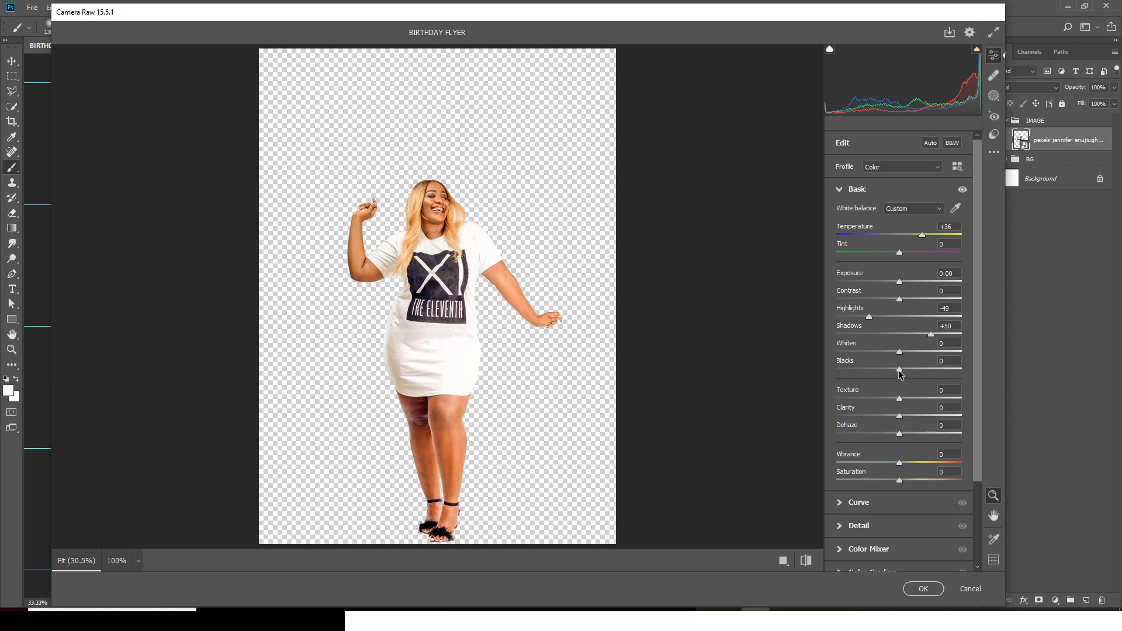
drag(899, 371, 880, 372)
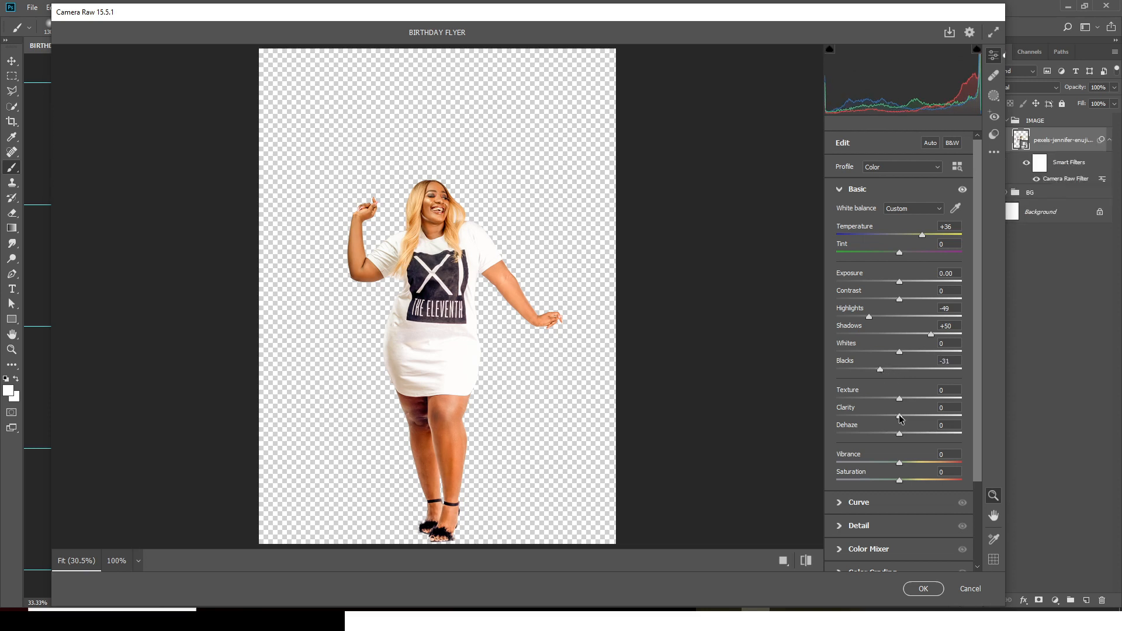
drag(902, 418, 937, 417)
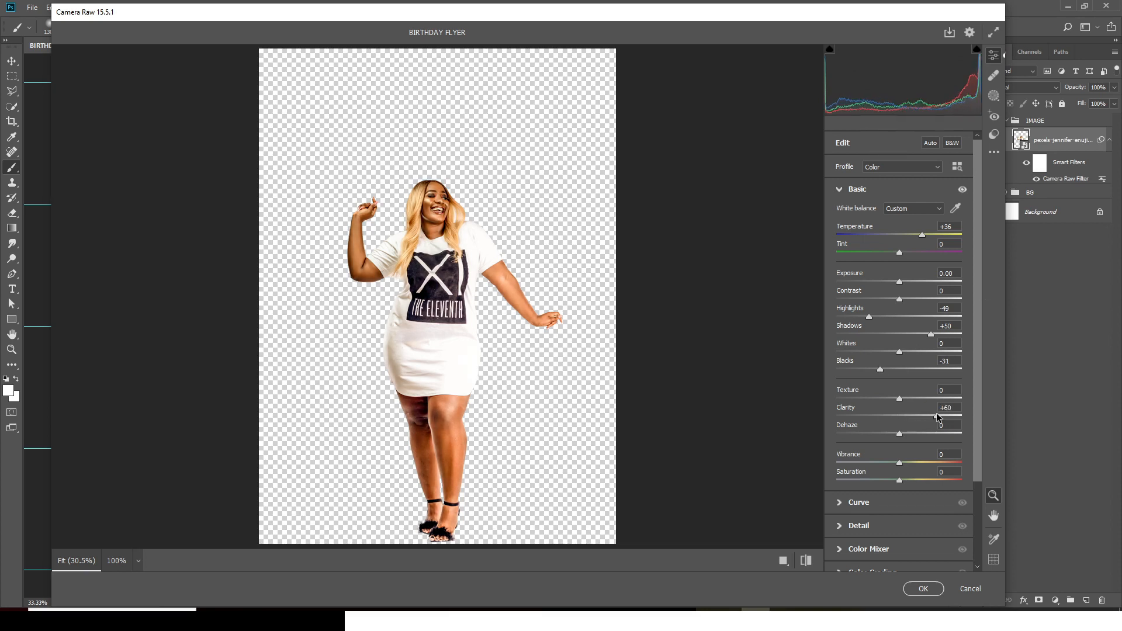
click(923, 588)
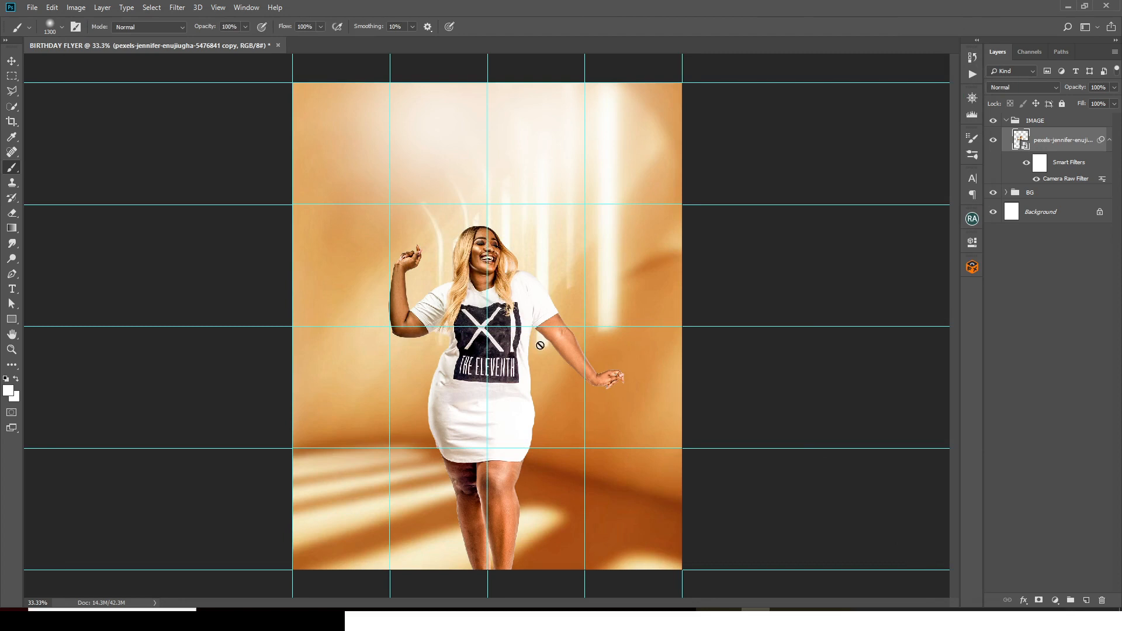
Step: Collapse the IMAGE group and add a text layer above it with the celebrant's name copied from the Notepad notes
click(1005, 121)
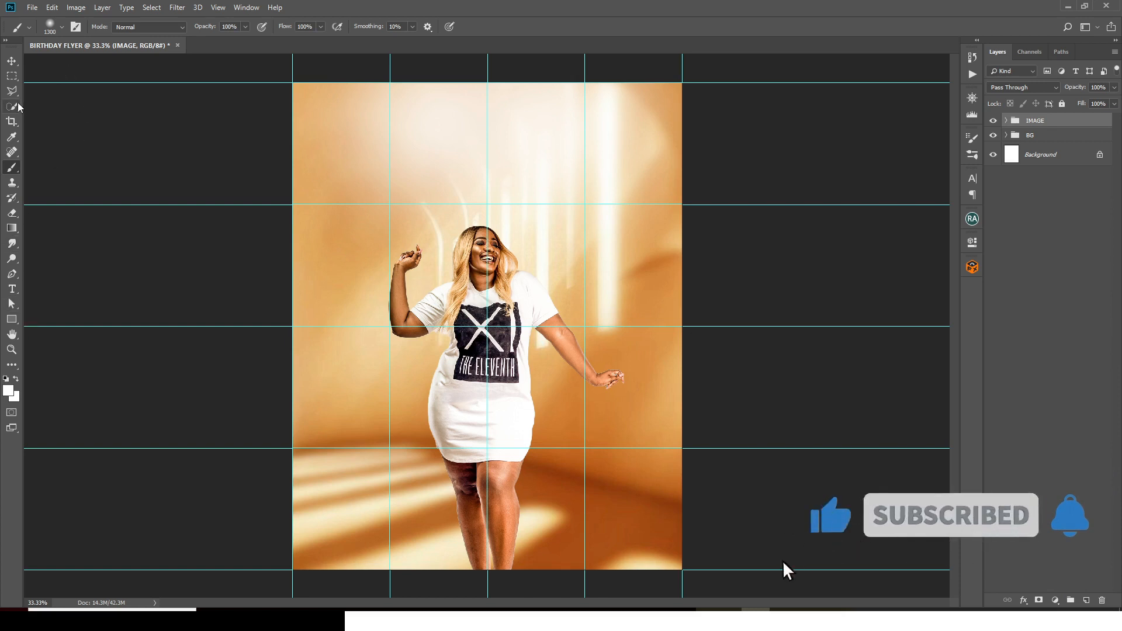
click(11, 288)
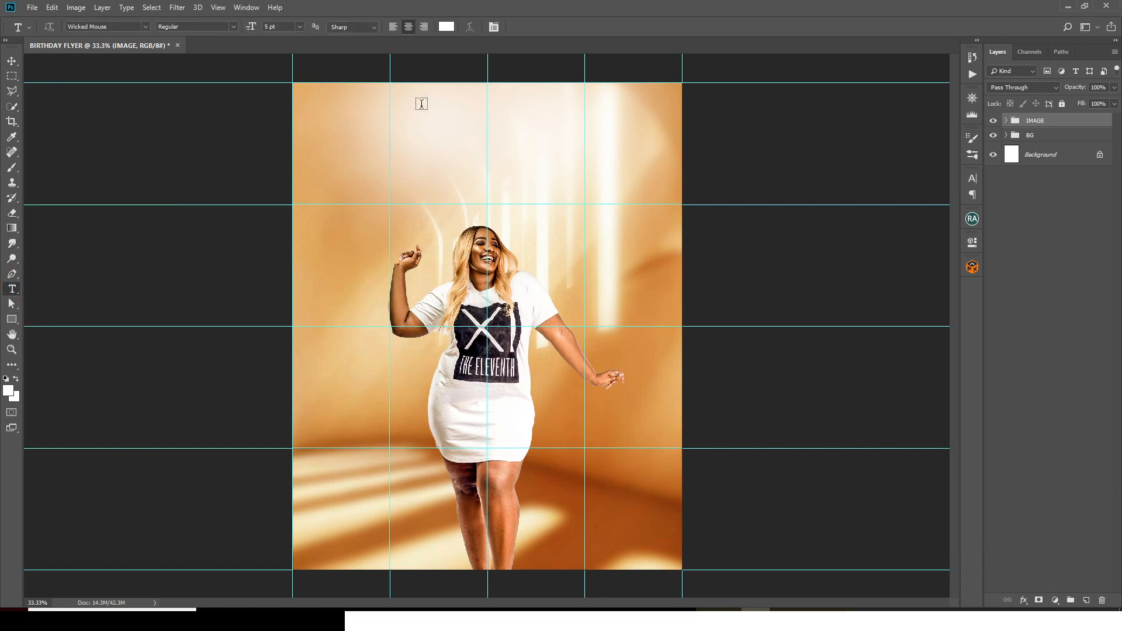
click(412, 141)
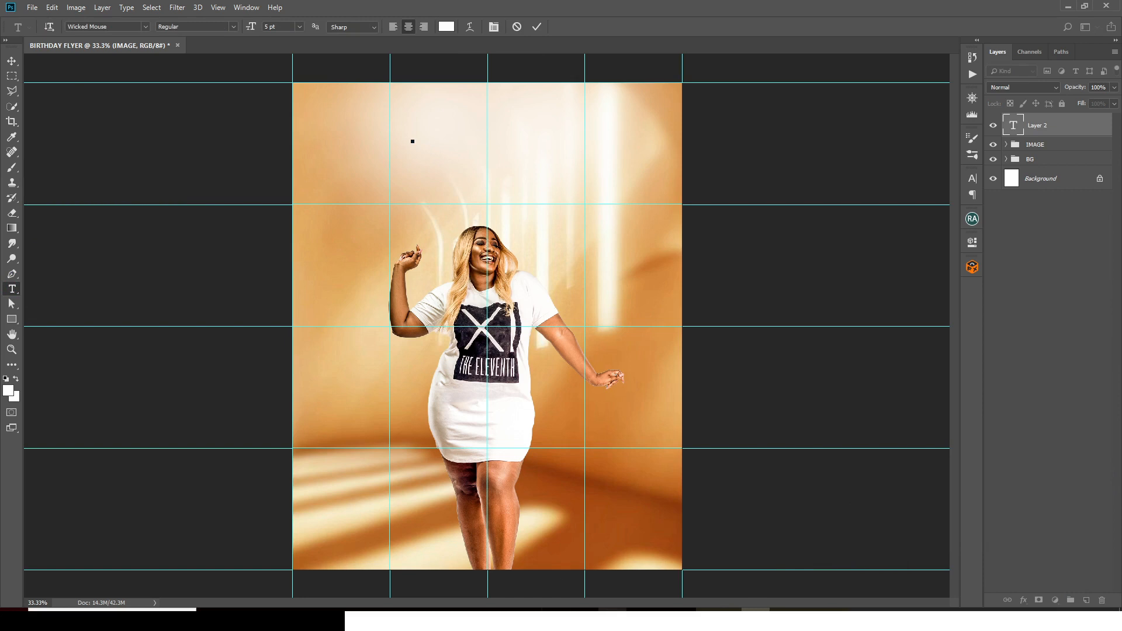
click(666, 621)
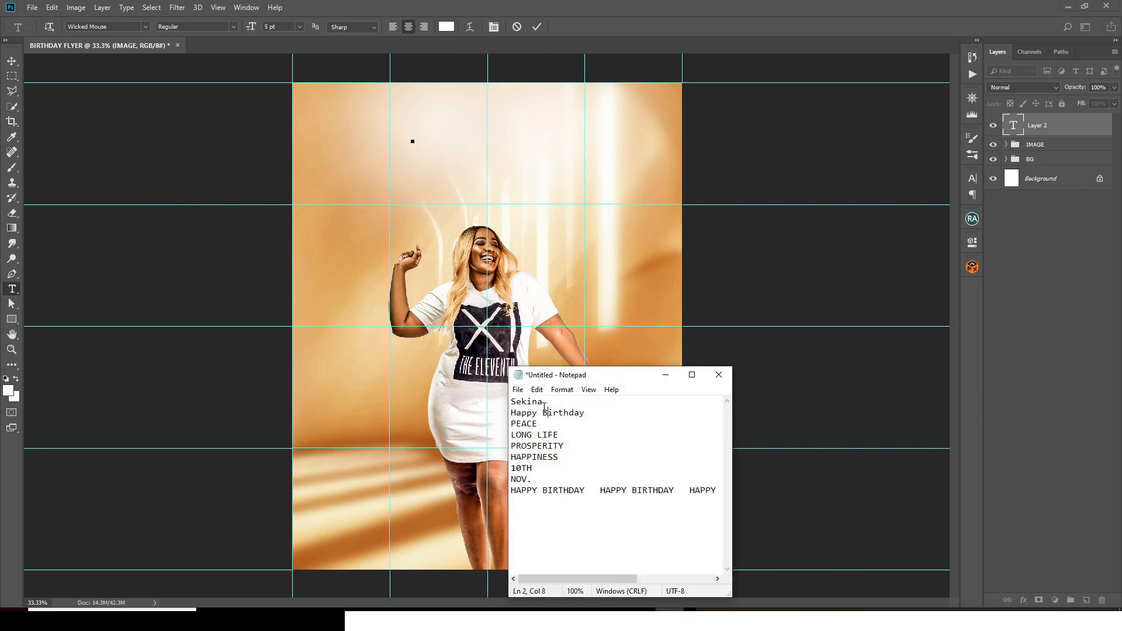
double_click(542, 412)
drag(419, 147, 430, 143)
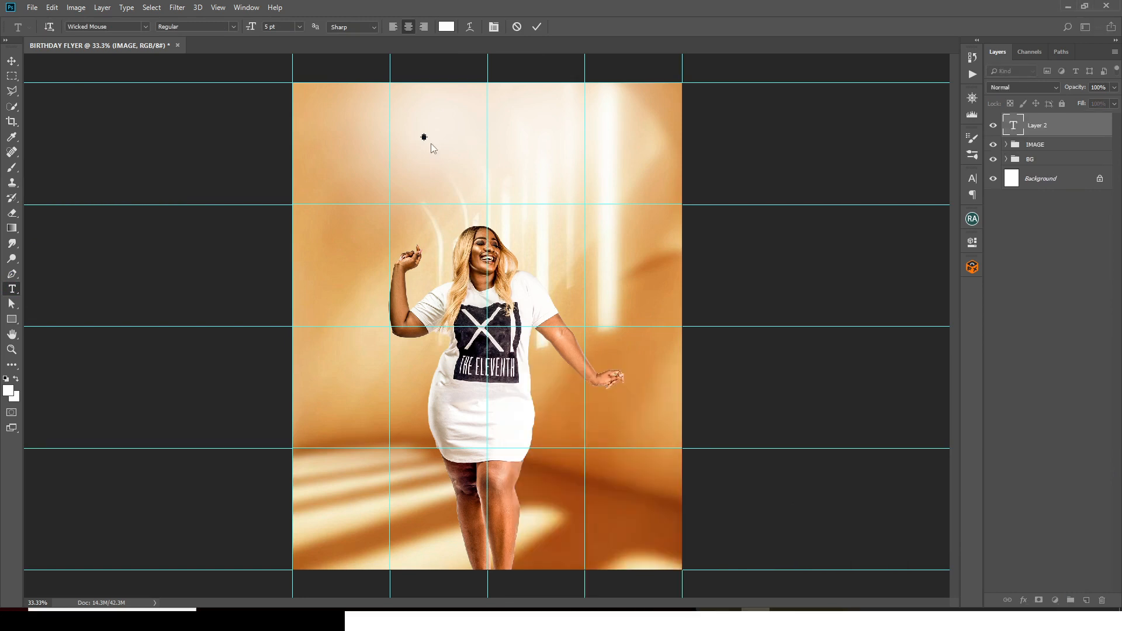
click(1033, 132)
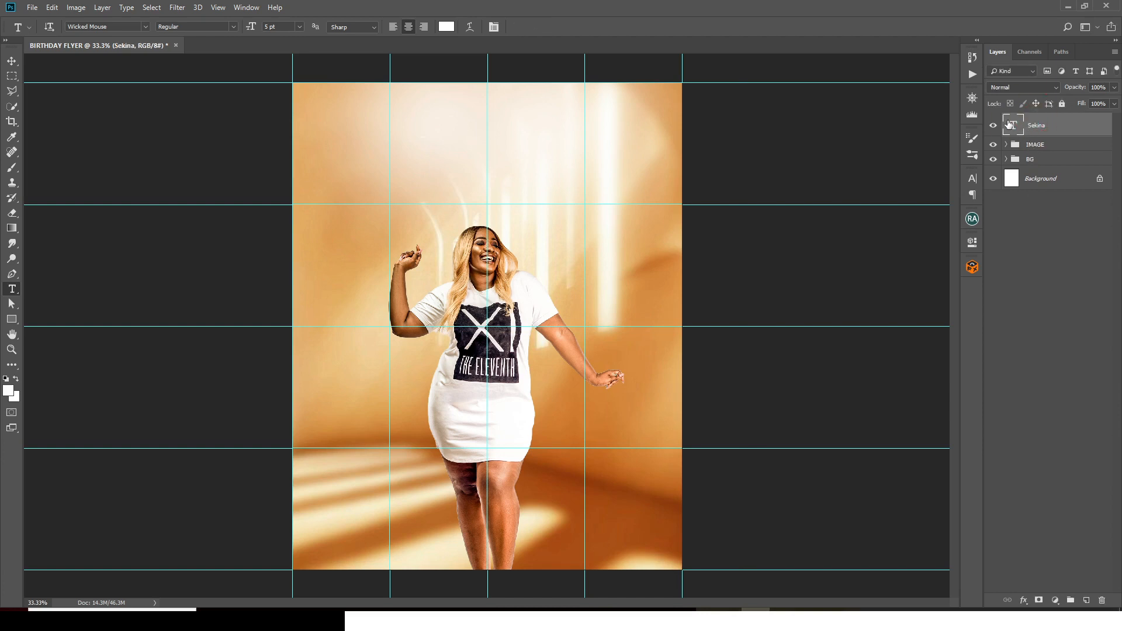
Step: Enlarge the name text to about 171 pt and center it horizontally in the canvas's upper area
click(973, 178)
key(ctrl+t)
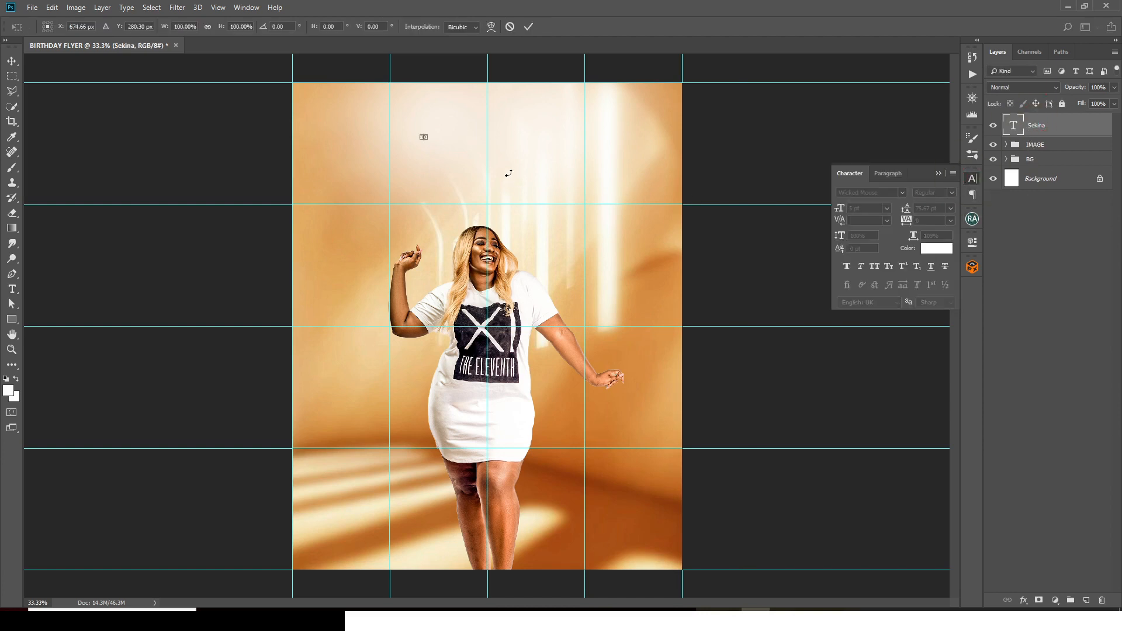
drag(432, 140, 522, 146)
key(Return)
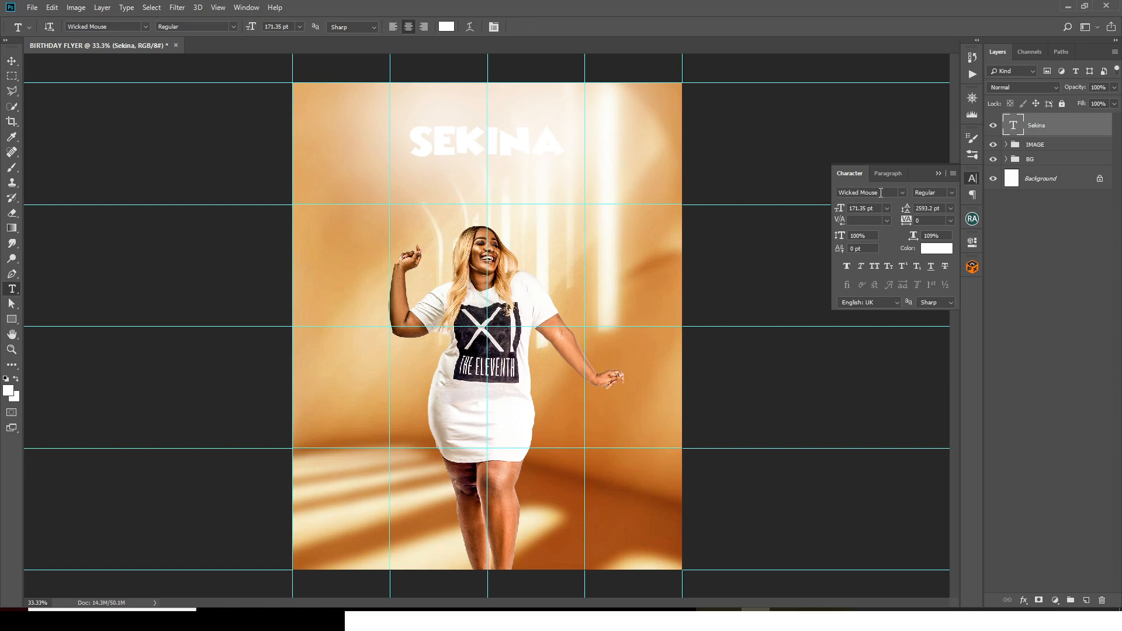
Step: Set the name text in the Luckiest Guy font at 105 pt
click(881, 192)
click(902, 192)
click(886, 250)
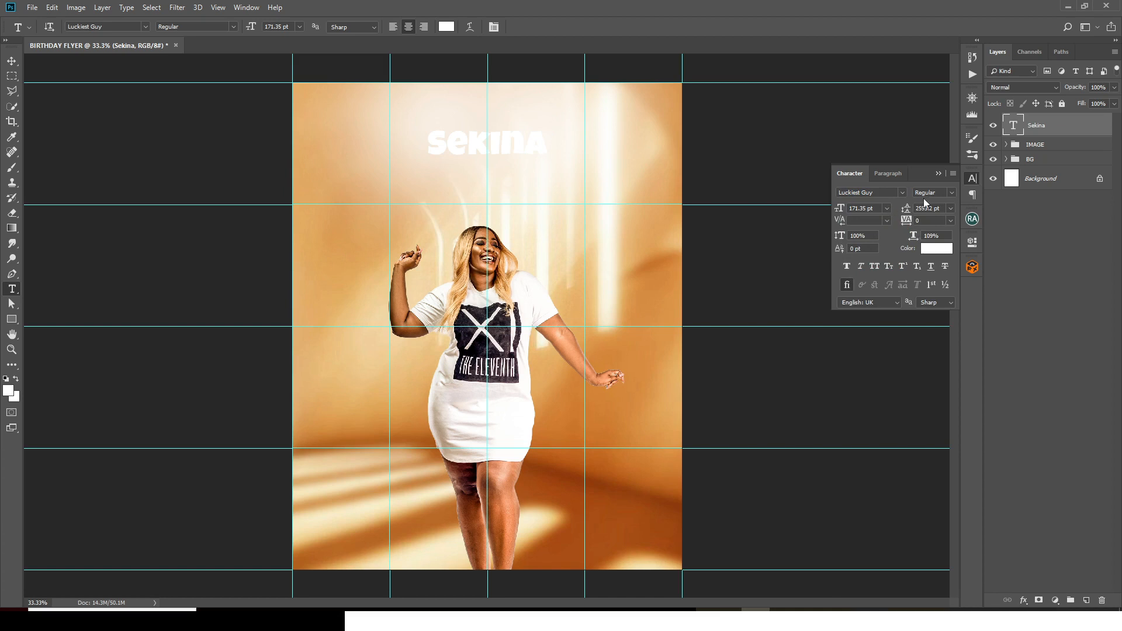
click(875, 209)
text(105)
key(Return)
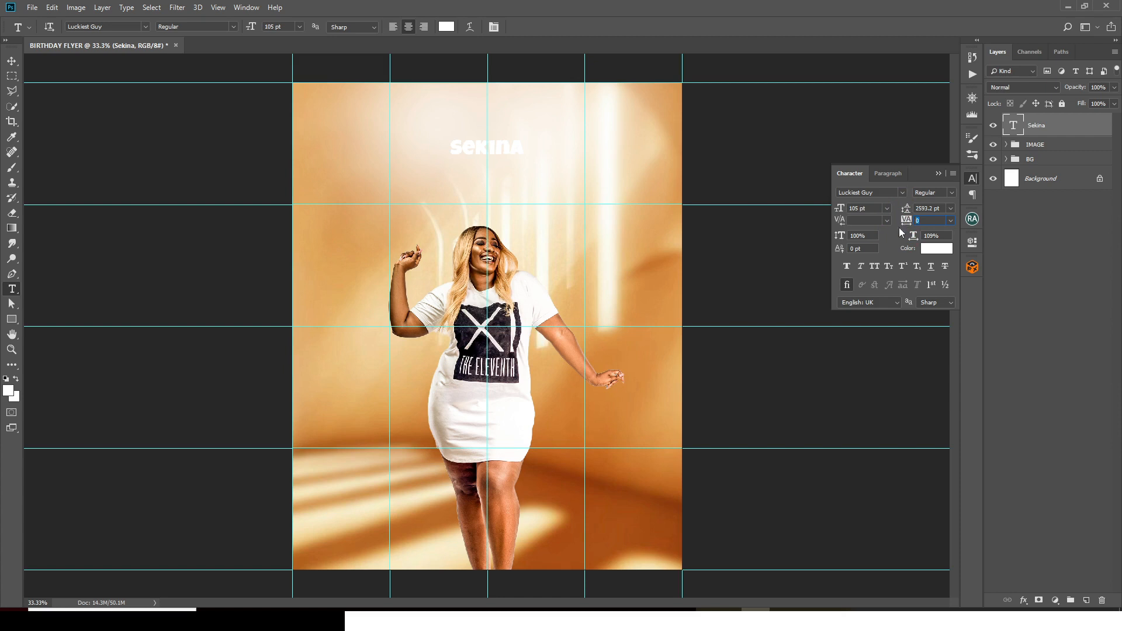
Step: Change the name text's color to crimson C1002D and close the character settings
click(936, 248)
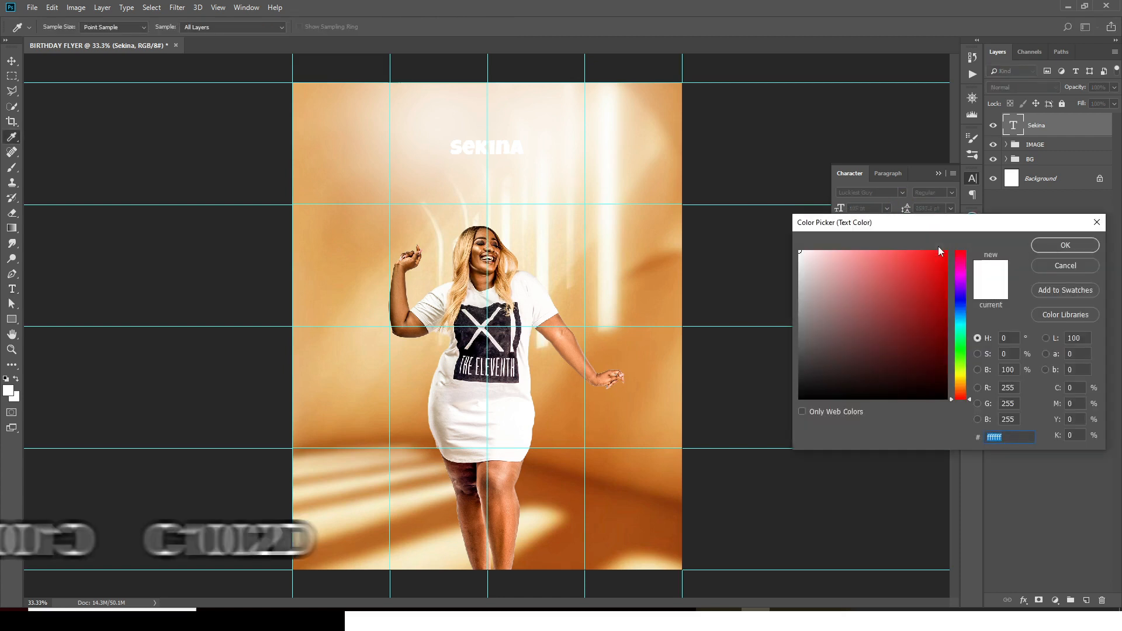
text(C1)
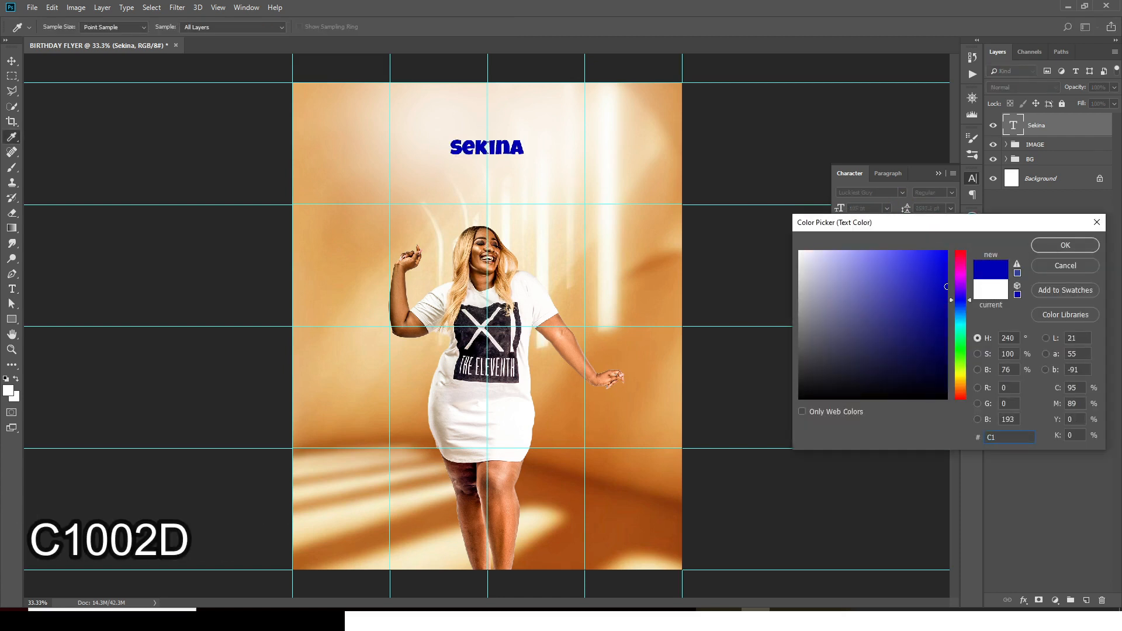
text(002D)
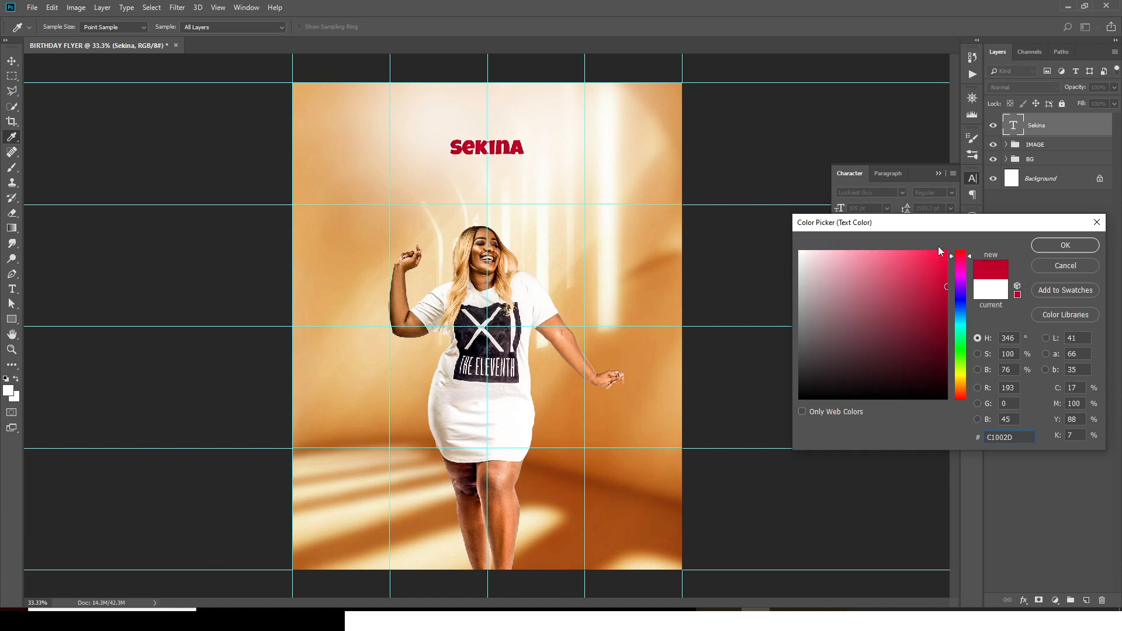
click(1067, 251)
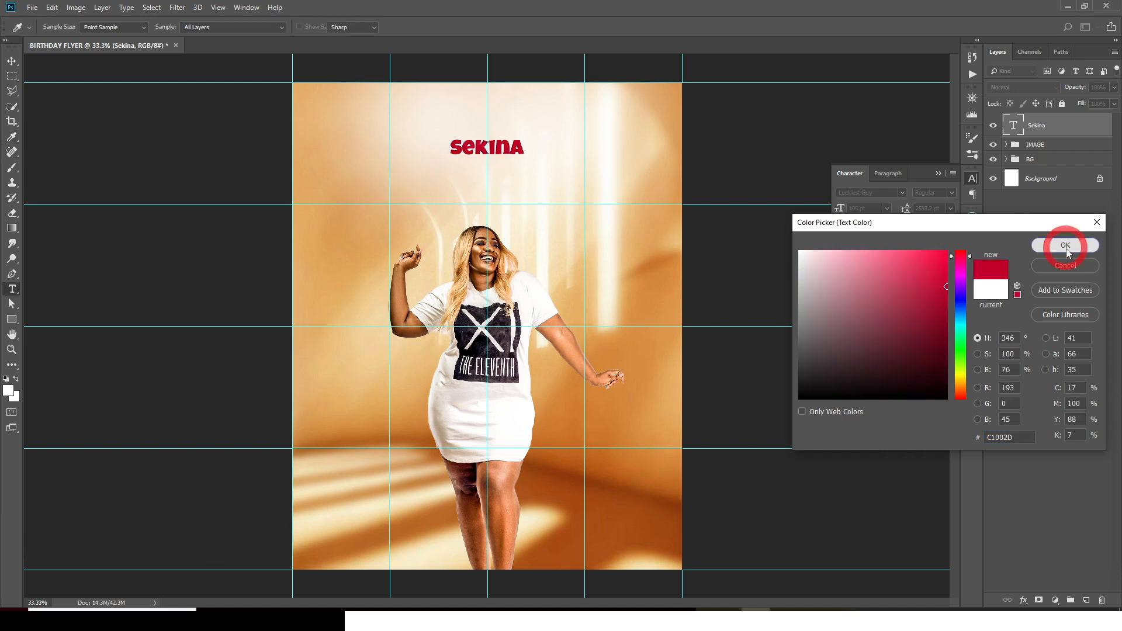
click(939, 173)
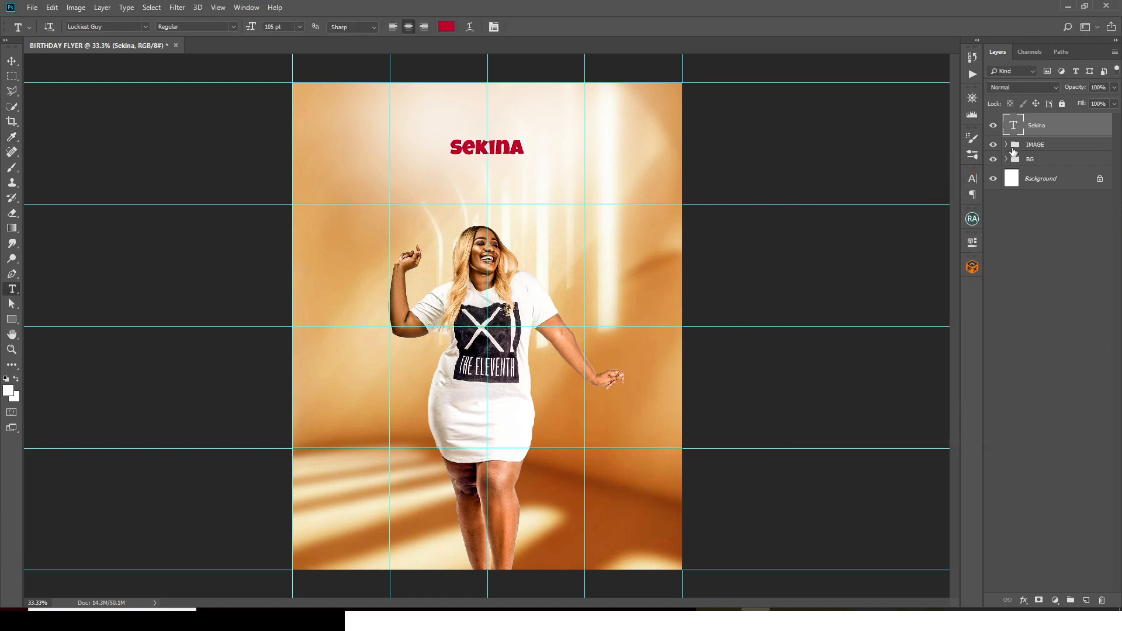
click(971, 179)
drag(867, 208, 845, 207)
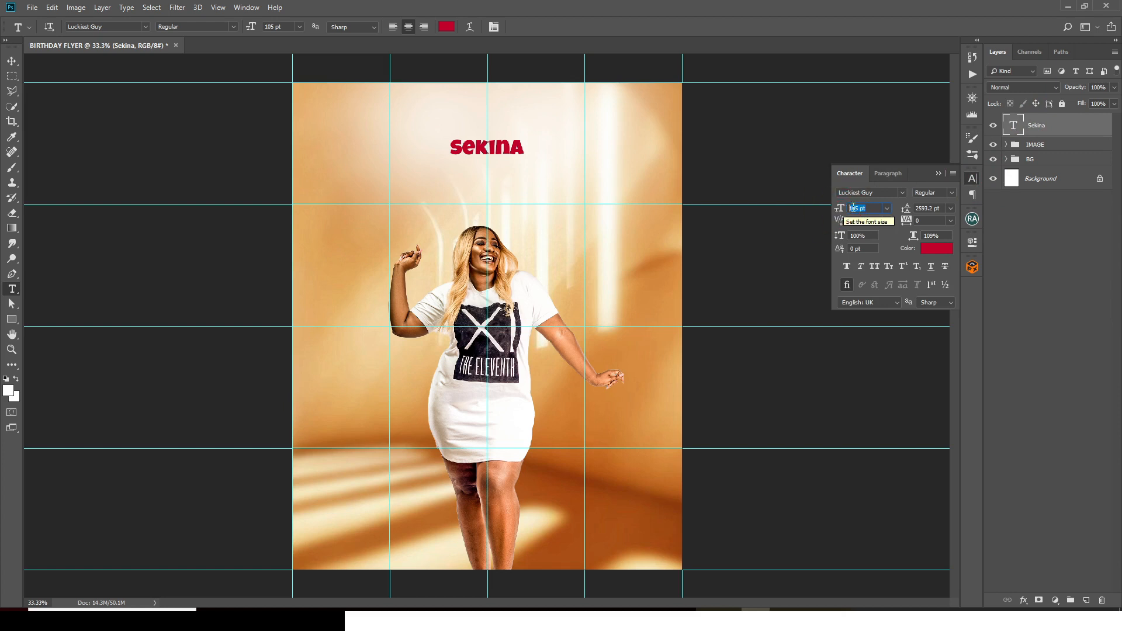
click(1053, 127)
click(939, 173)
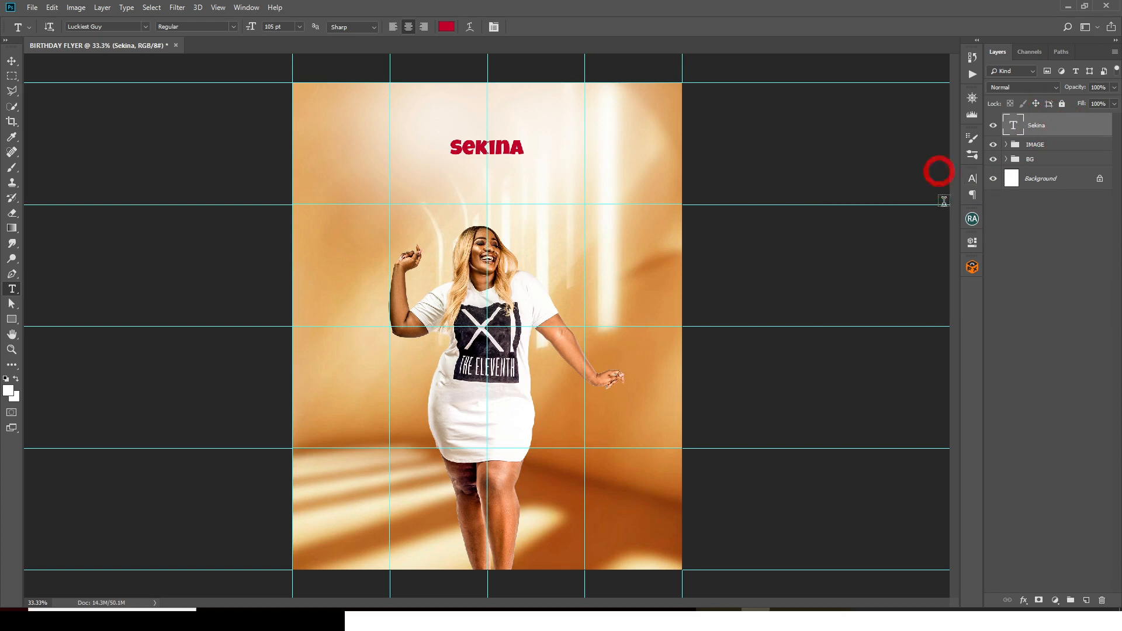
Step: Scale the name text up proportionally about its center to about 390%
key(ctrl+t)
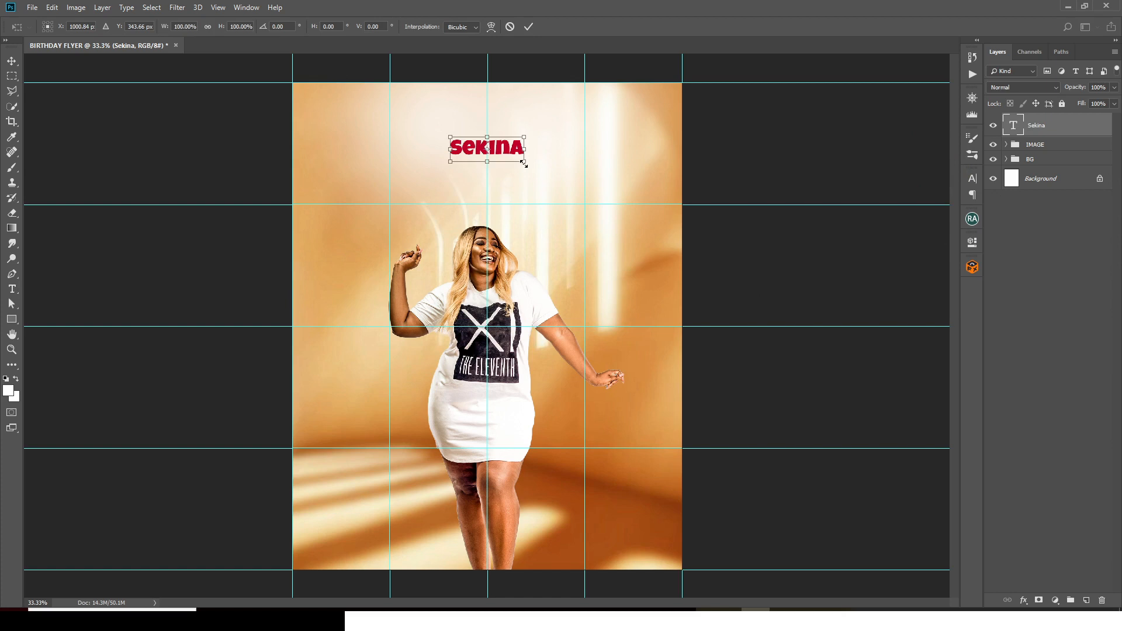
drag(526, 165, 626, 209)
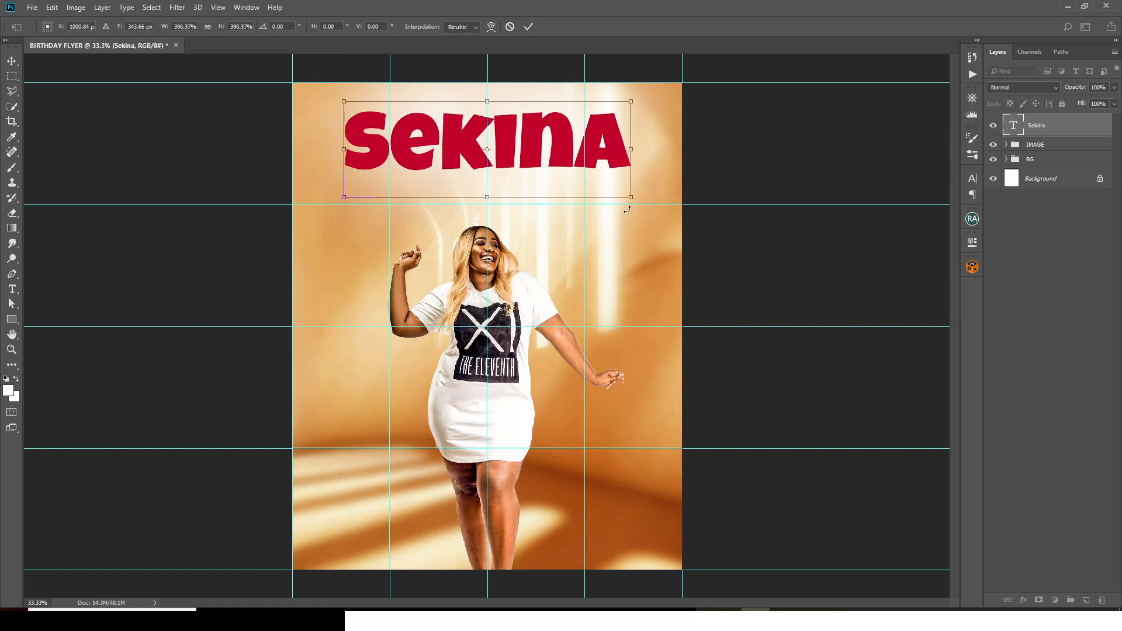
key(Return)
Step: Move the name text straight down until its baseline sits on the horizontal guide above the woman's head
key(v)
drag(534, 136, 533, 164)
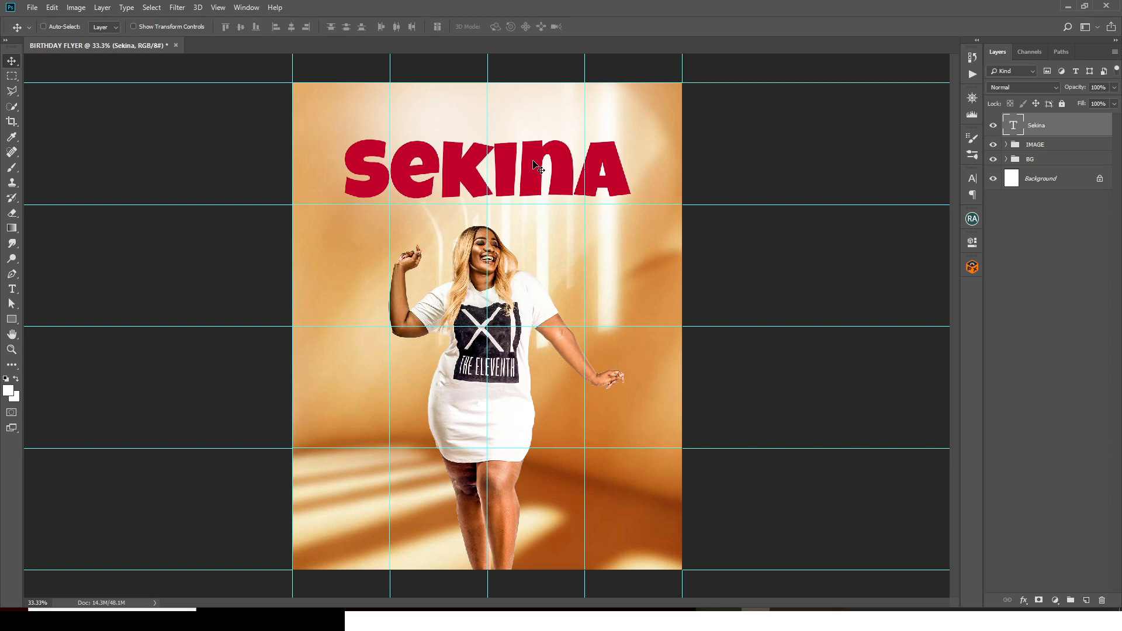
key(shift+Down)
key(shift+Down)
key(shift+Down)
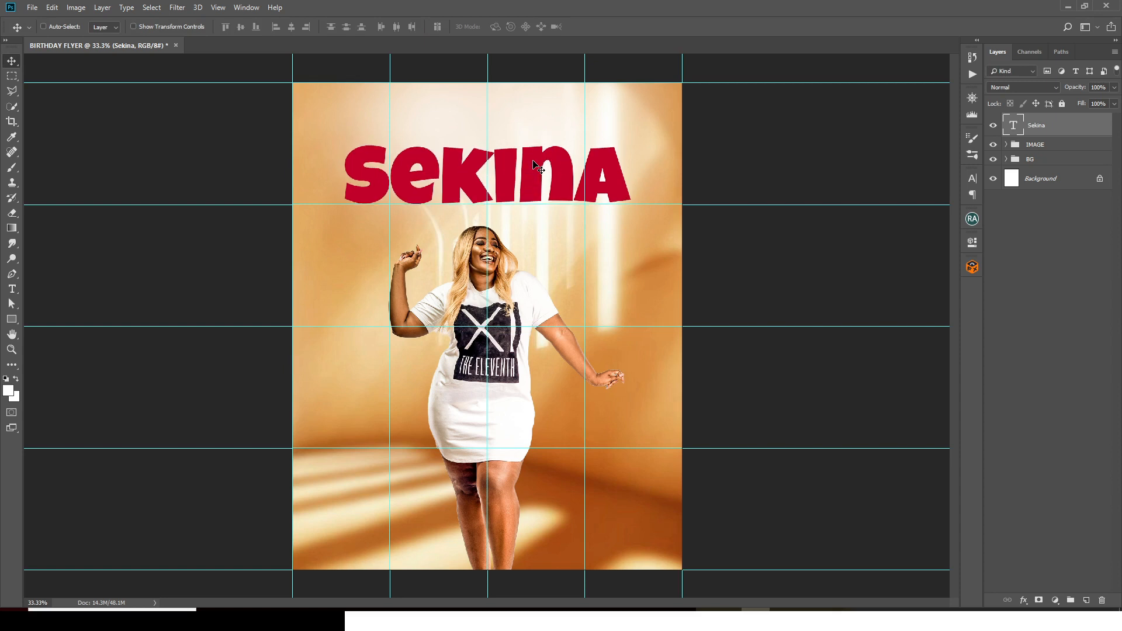
Step: Duplicate the name text, move the copy straight up and replace its wording with "Happy Birthday" copied from the Notepad notes
key(ctrl+j)
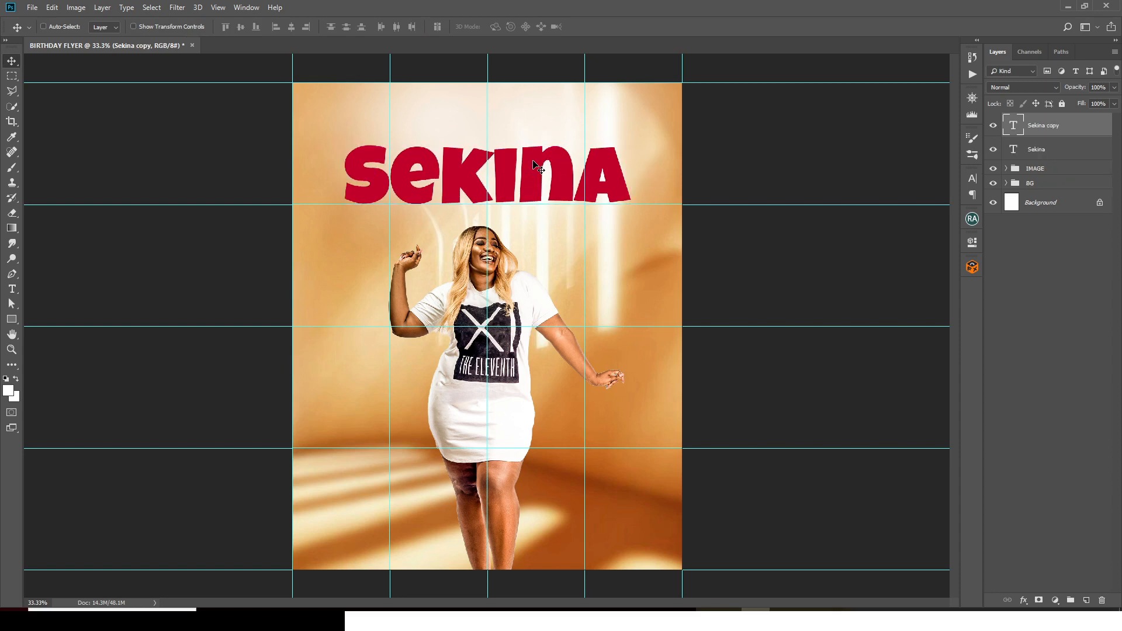
drag(494, 177, 494, 127)
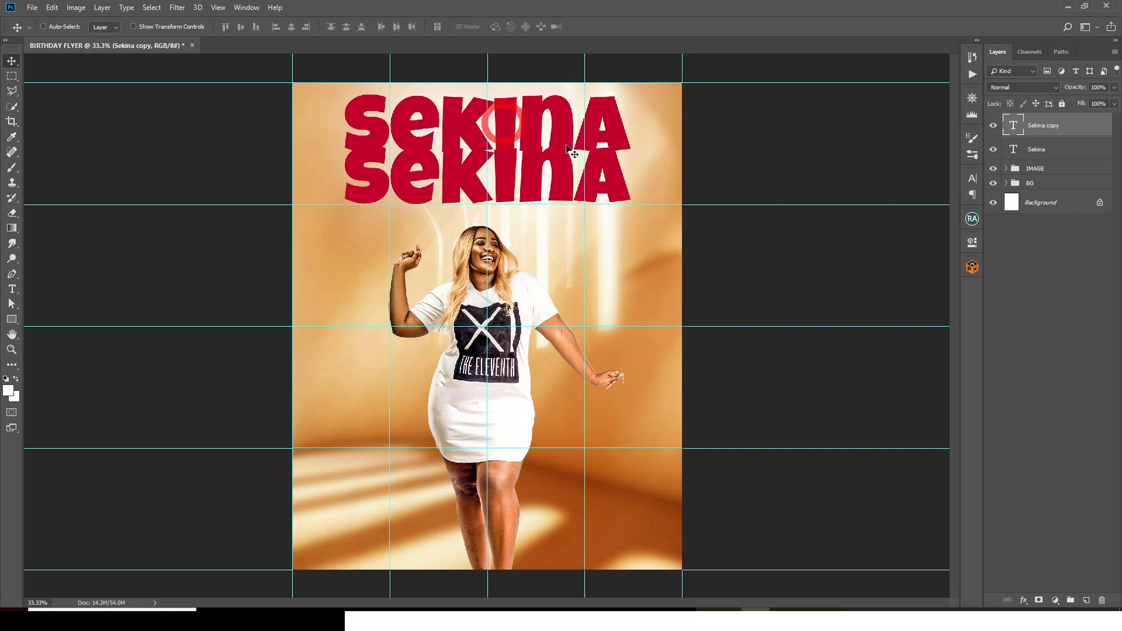
key(alt+Tab)
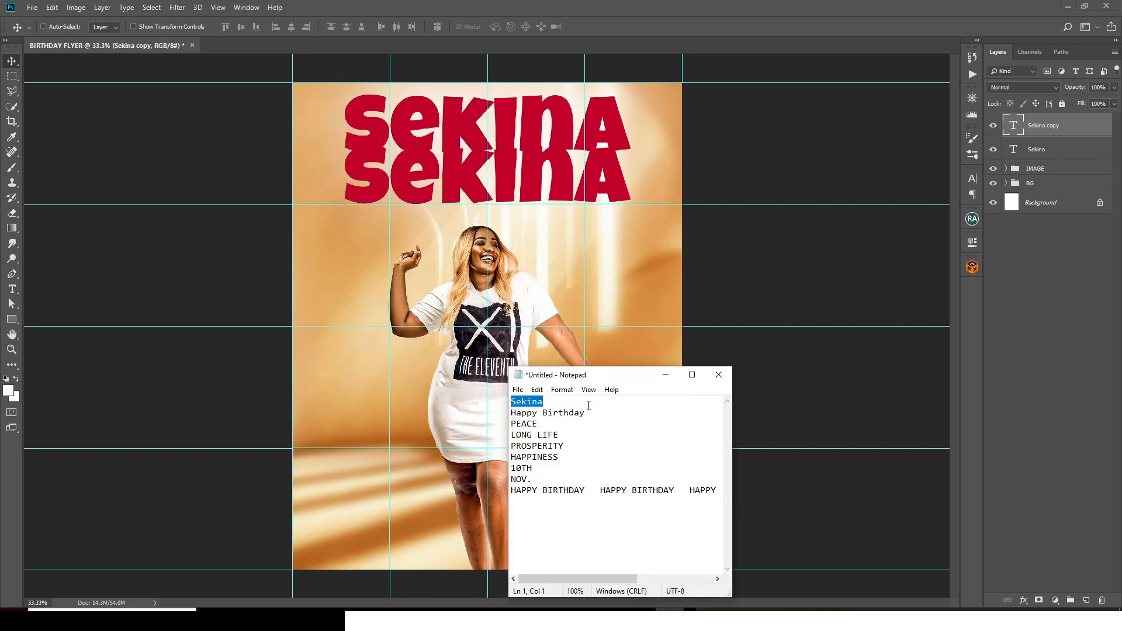
drag(586, 412, 505, 413)
key(ctrl+c)
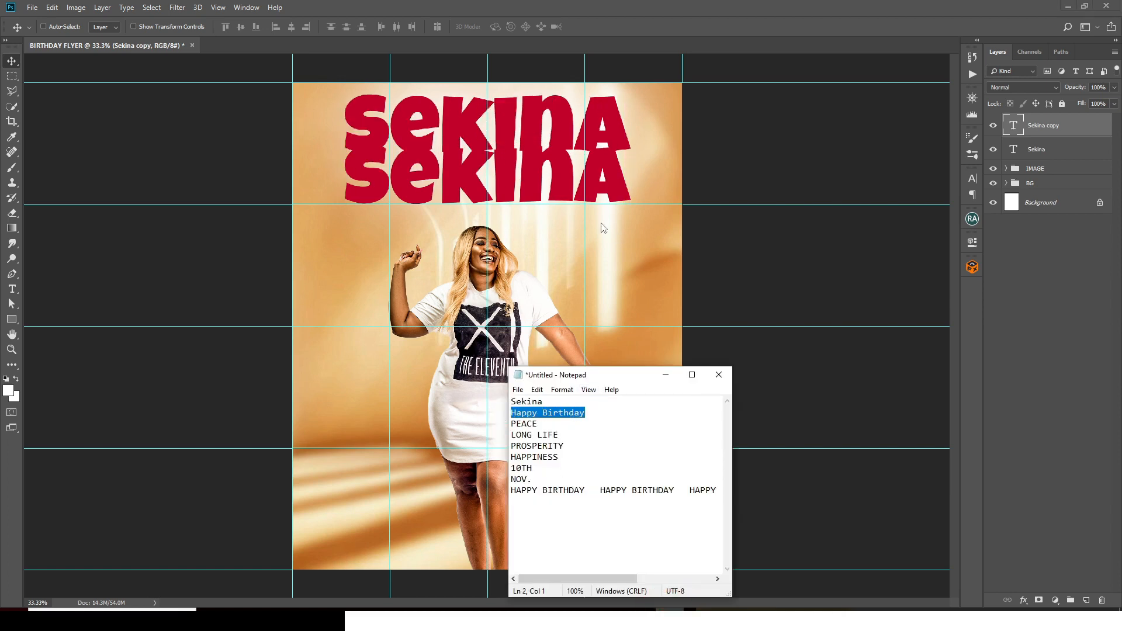
key(alt+Tab)
double_click(1011, 126)
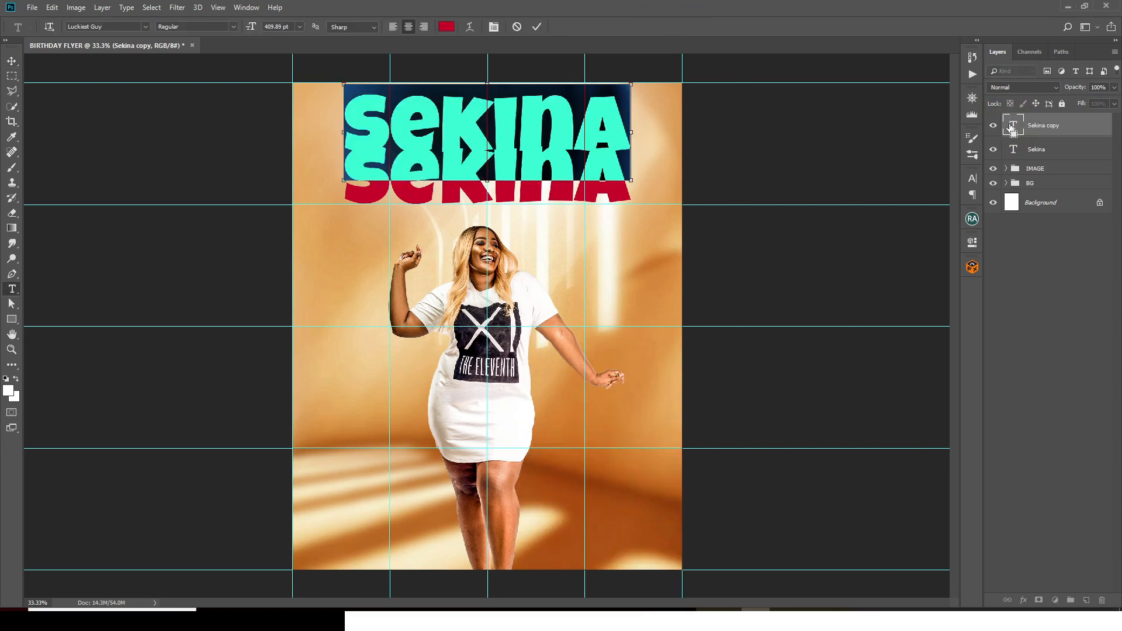
key(ctrl+v)
key(ctrl+Return)
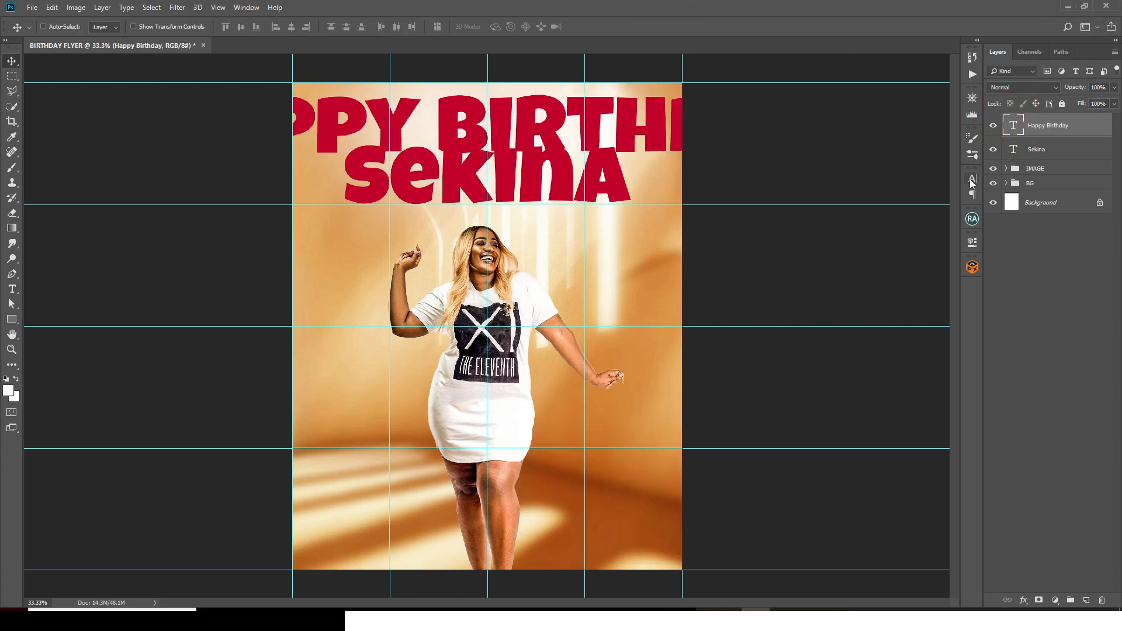
Step: Set the Happy Birthday text in the BlowBrush font at 40 pt
click(972, 178)
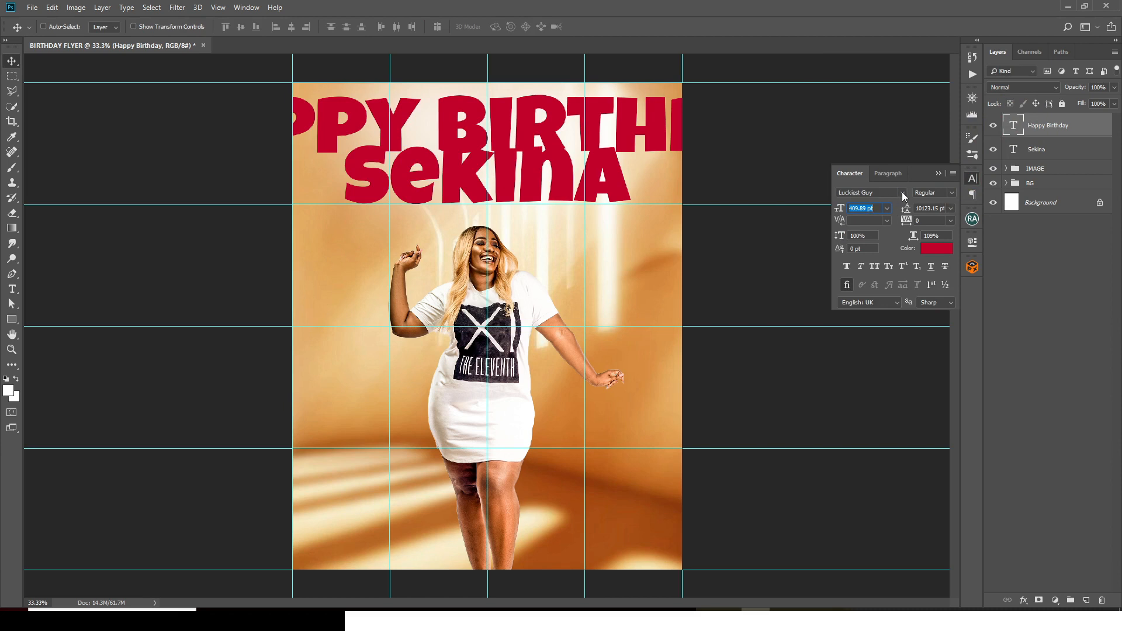
click(903, 192)
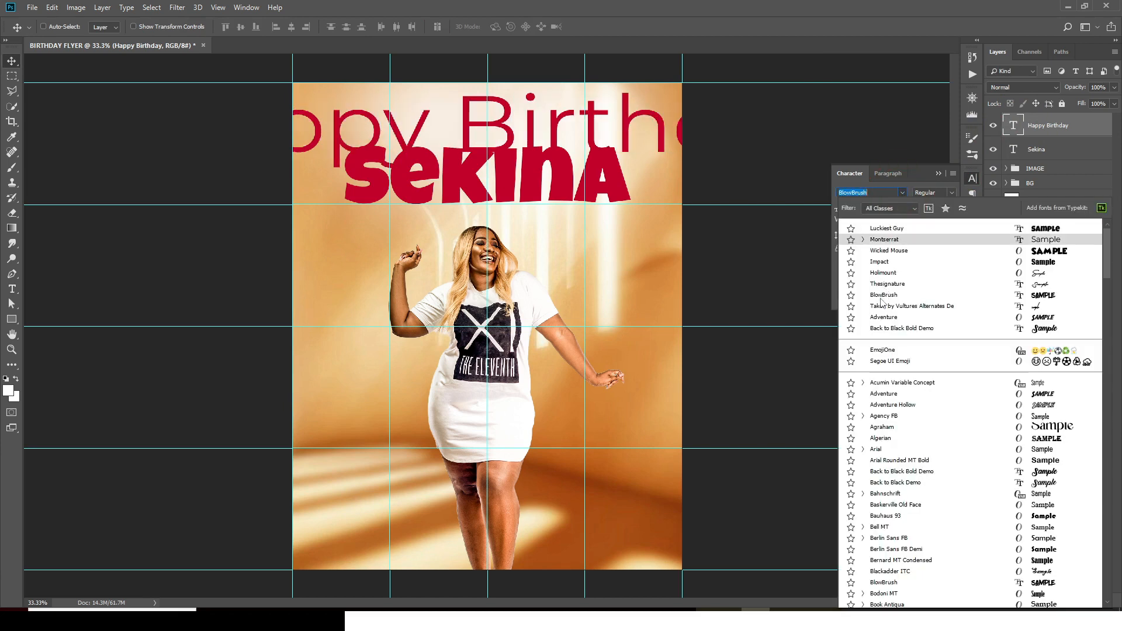
click(883, 295)
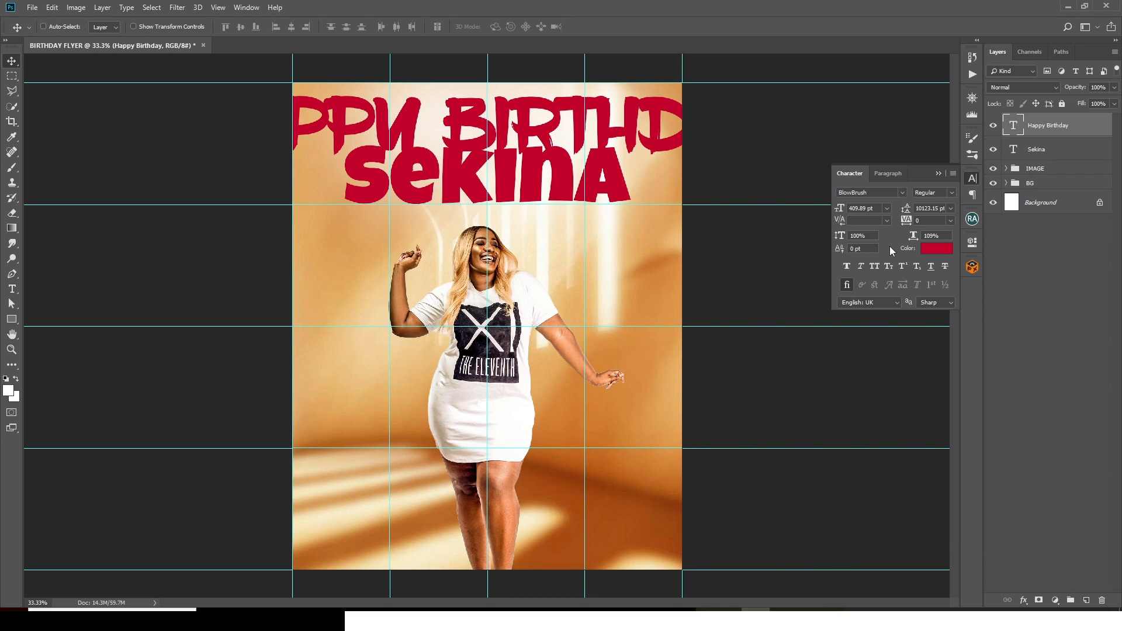
click(870, 208)
text(4)
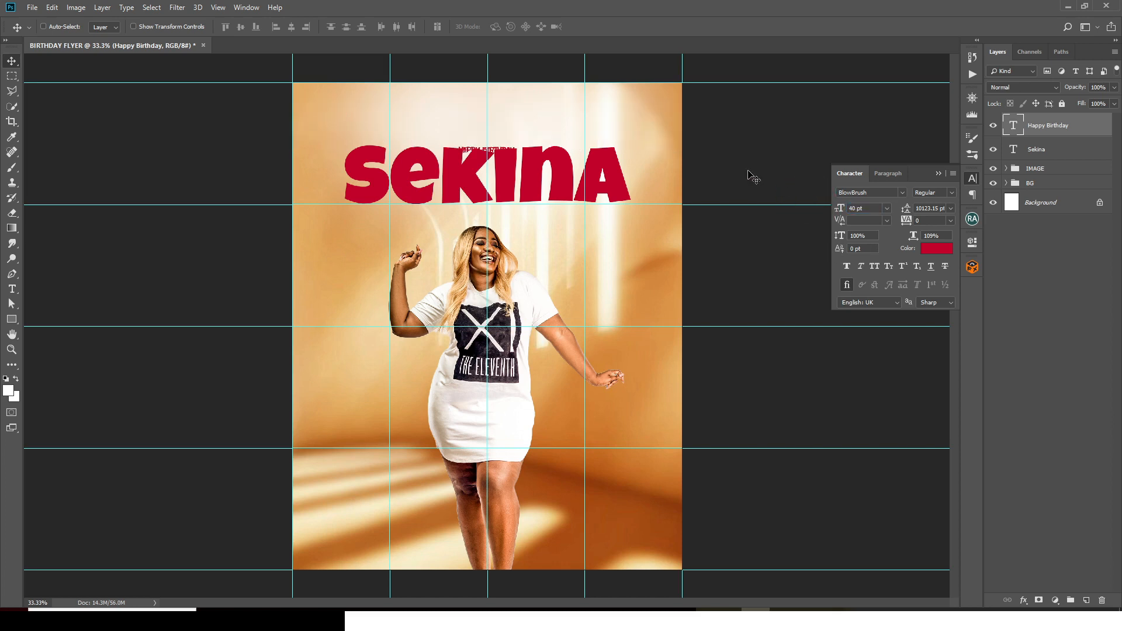
Step: Scale the Happy Birthday text up proportionally to about 84.59 pt and place it centered directly above the name
key(ctrl+t)
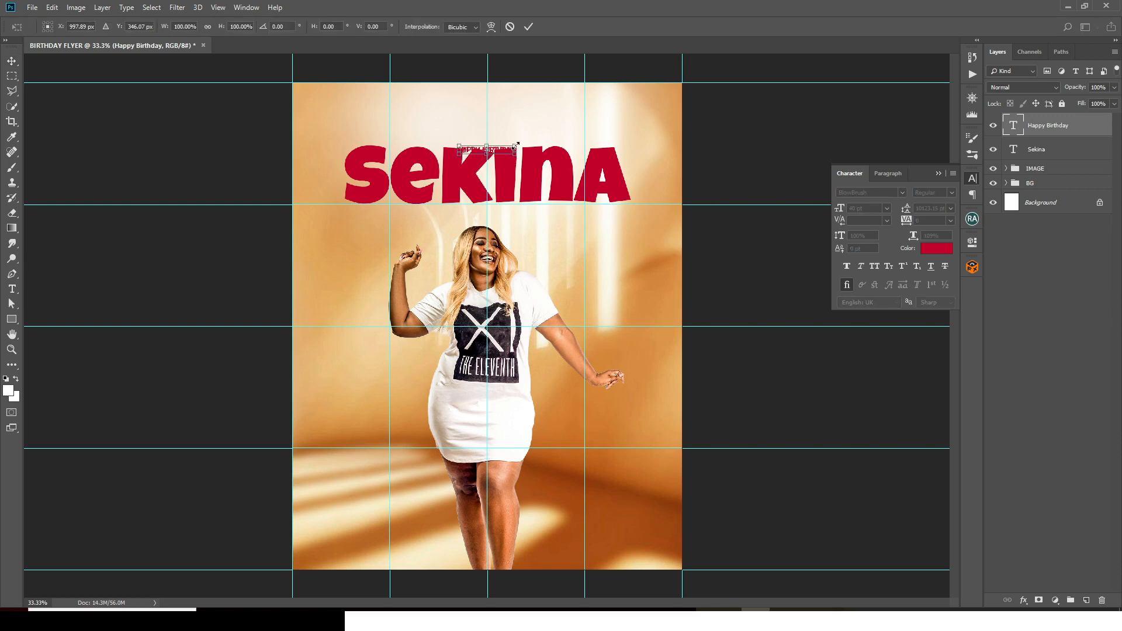
mouse_move(517, 142)
mouse_down()
mouse_move(547, 129)
mouse_move(507, 140)
mouse_up()
key(Return)
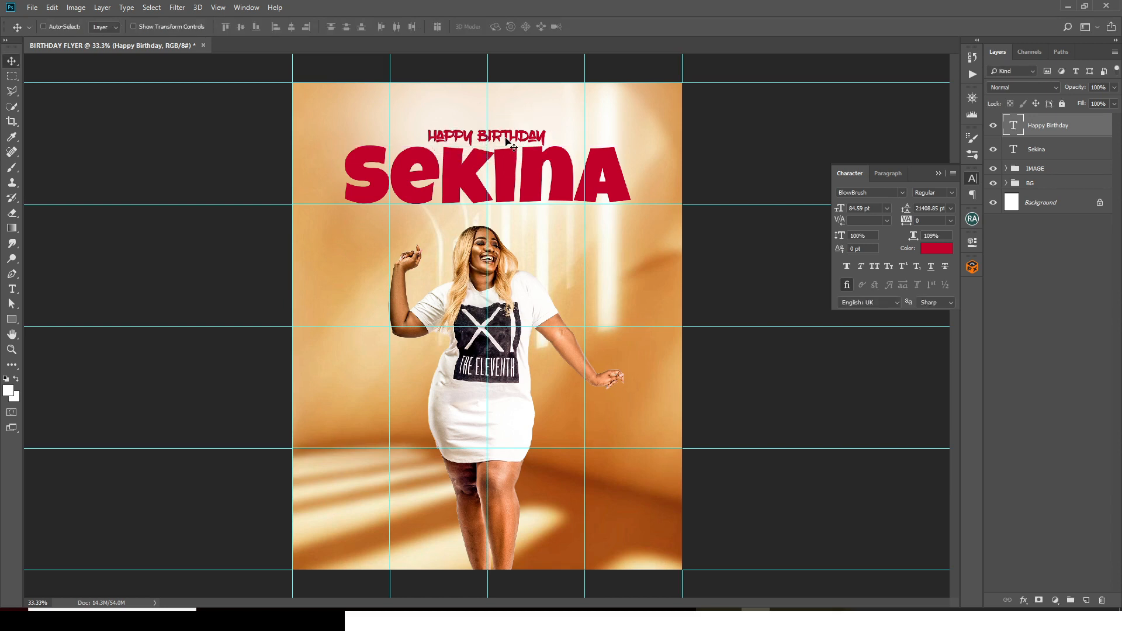
Step: Nudge the Happy Birthday text up slightly to leave a small gap above the name, and hide the guides
key(Up)
key(Up)
key(Up)
key(Up)
key(Up)
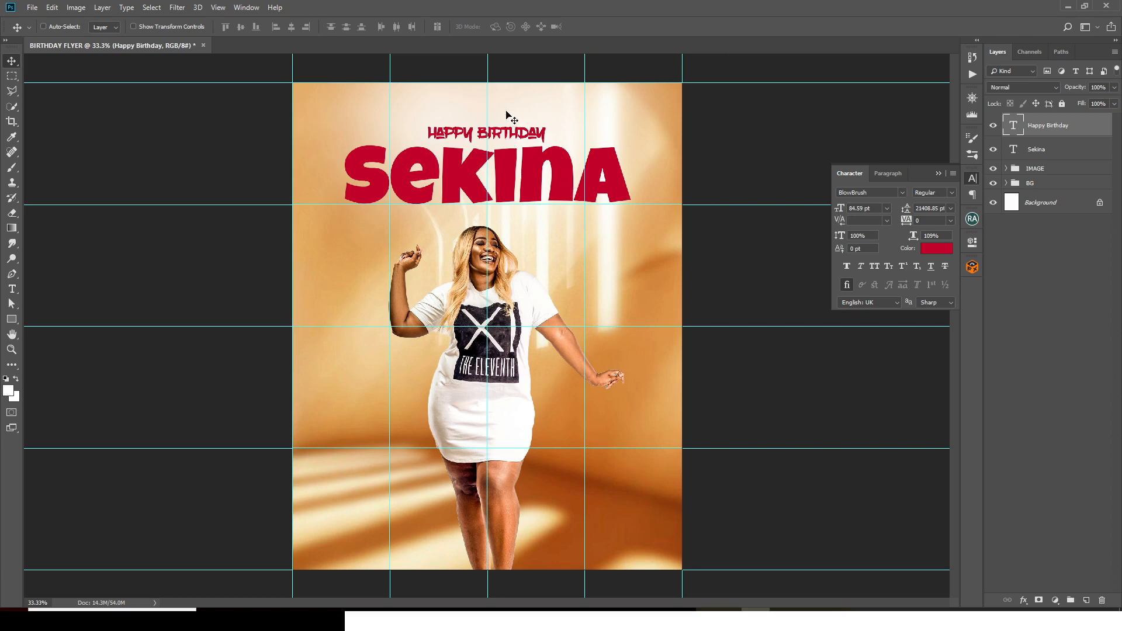
key(ctrl+semicolon)
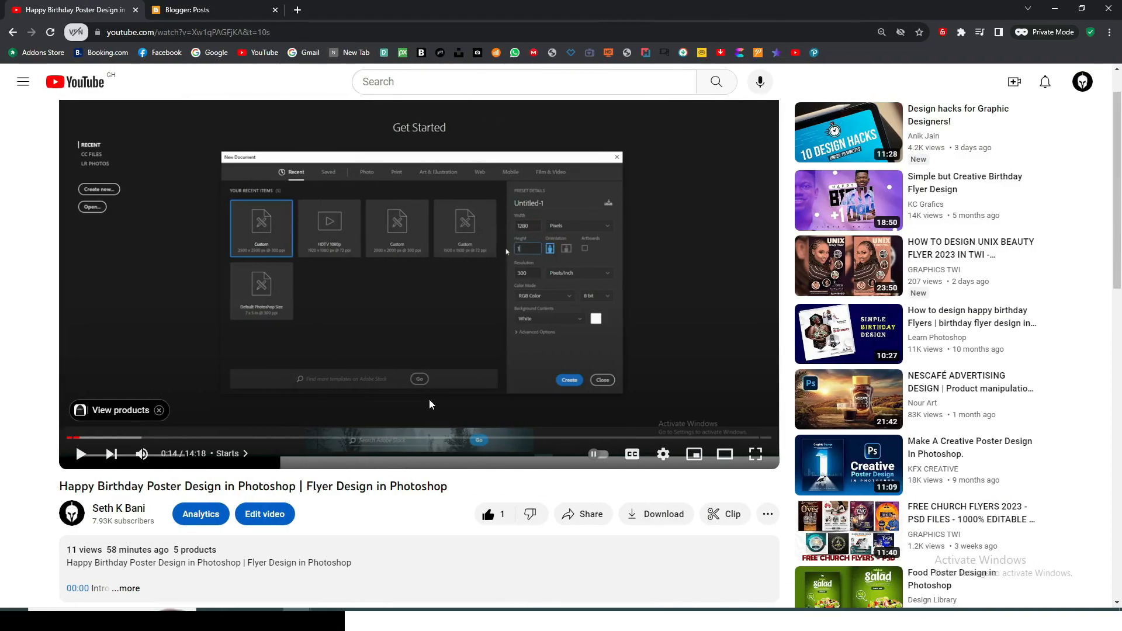
Step: In the browser, expand the YouTube video's description and open the PSD templates store link to view the offered packs
scroll(164, 490, down, 3)
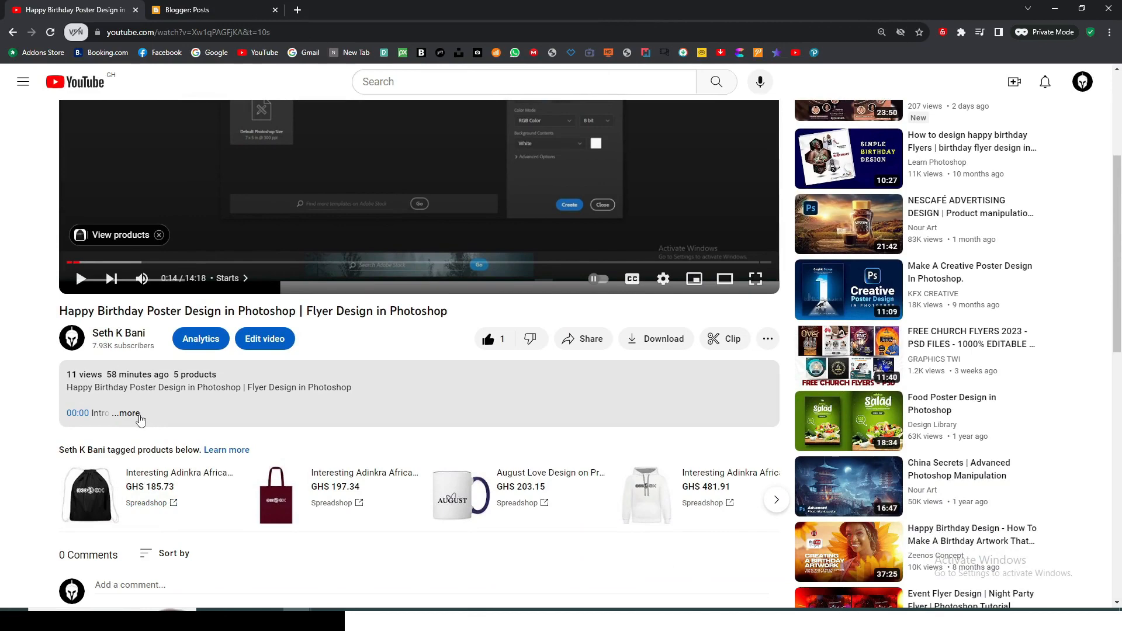
click(125, 413)
scroll(145, 439, down, 4)
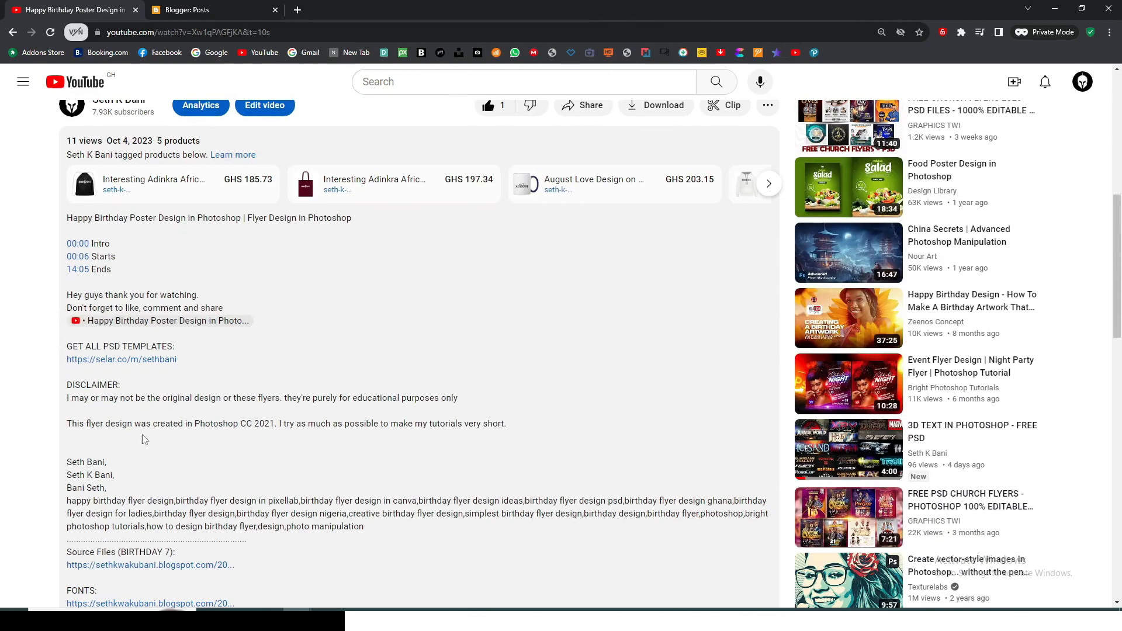
click(115, 360)
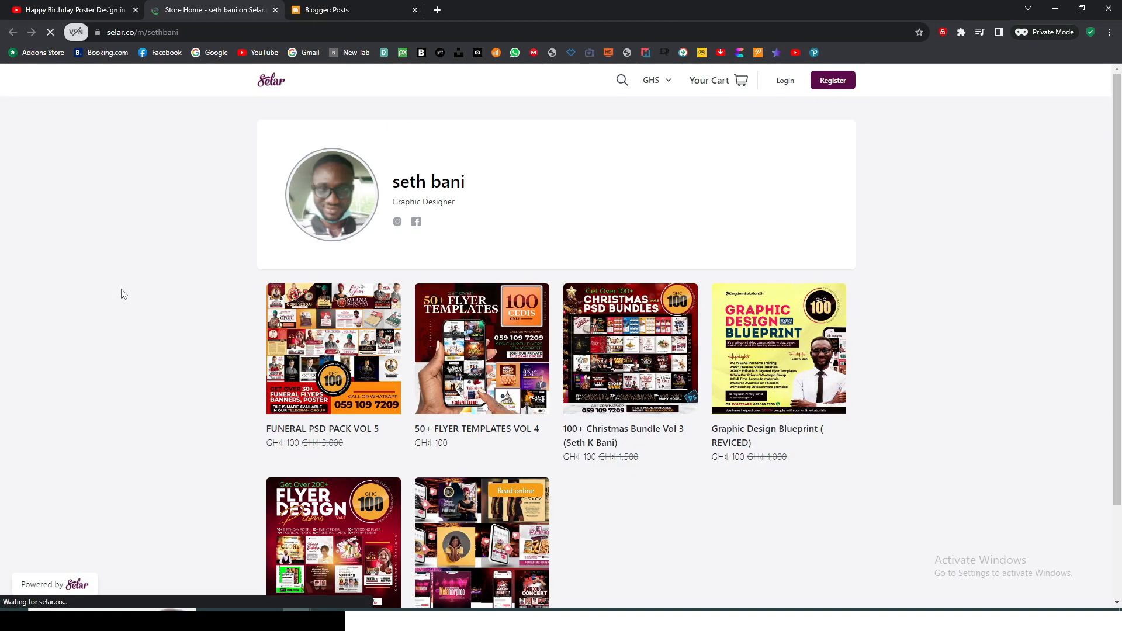
mouse_move(779, 319)
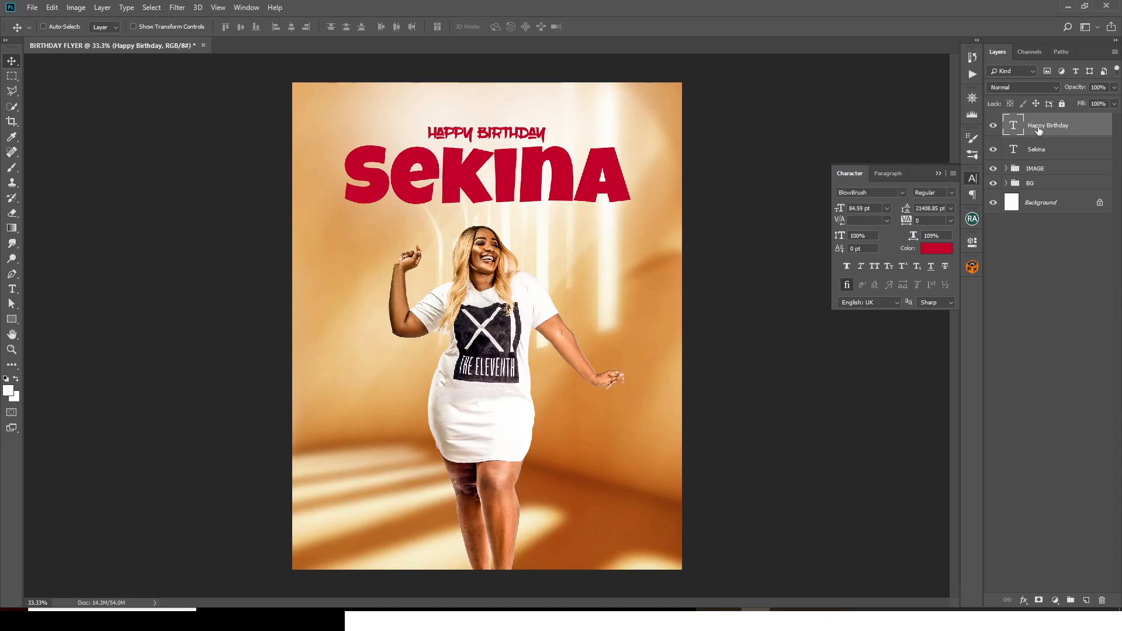
Step: Change the Happy Birthday text's color to purple 823EFC and close the character settings
click(935, 245)
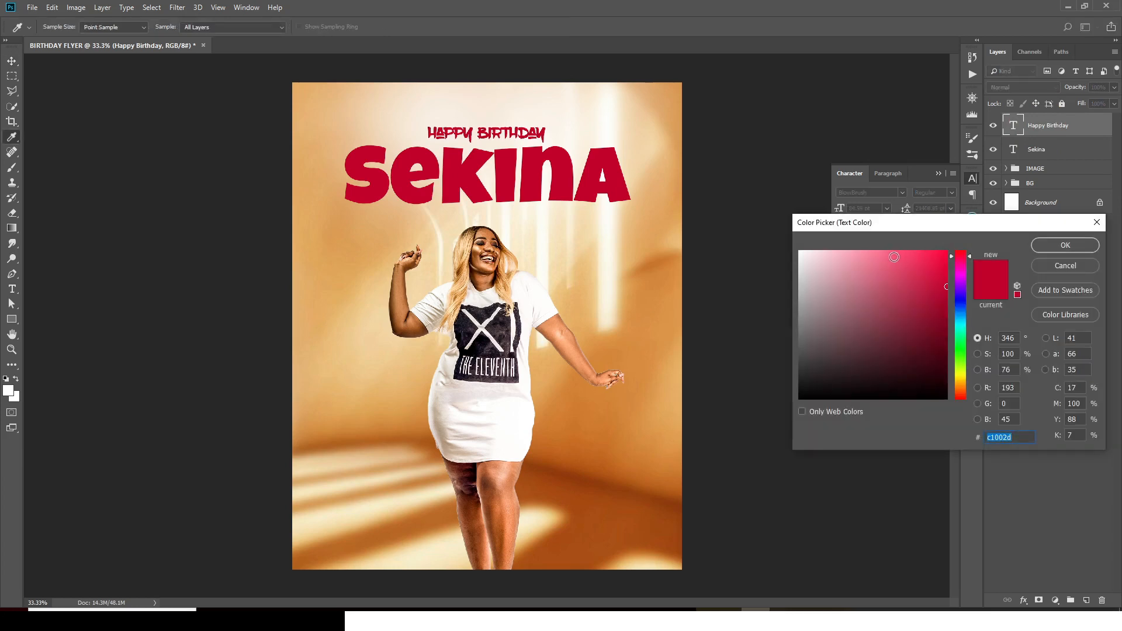
text(8)
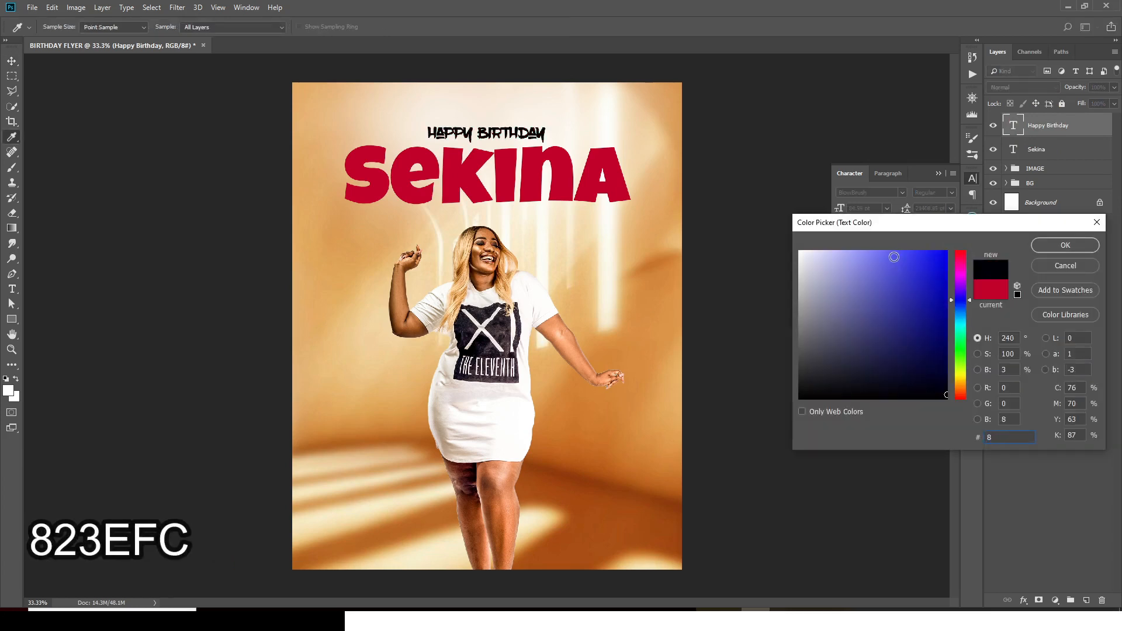
text(23)
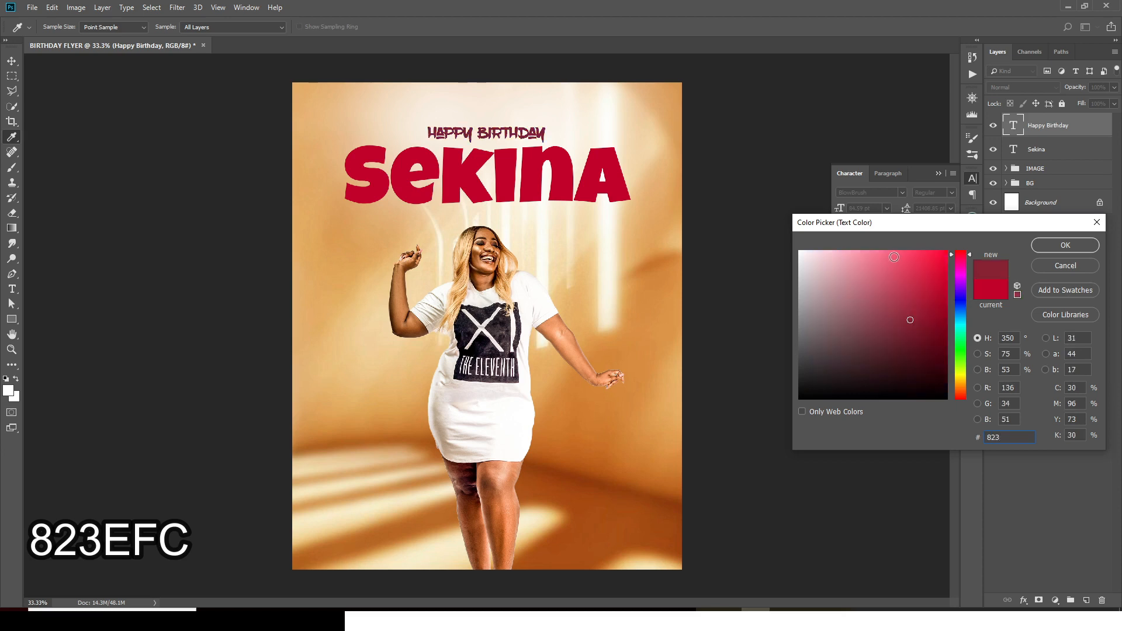
text(EFC)
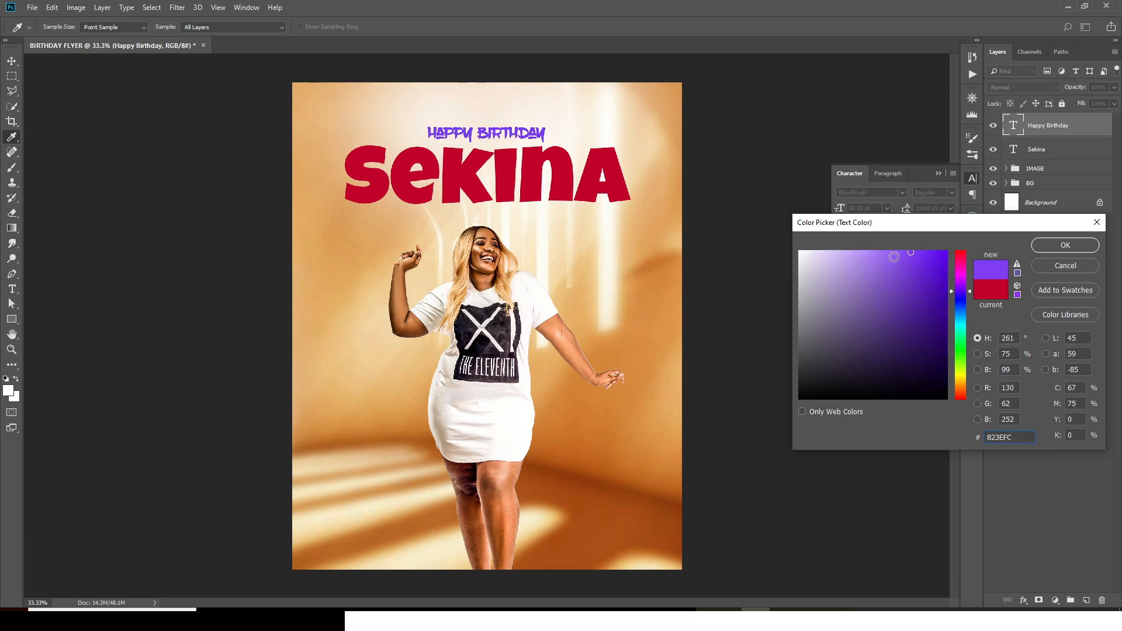
click(1055, 246)
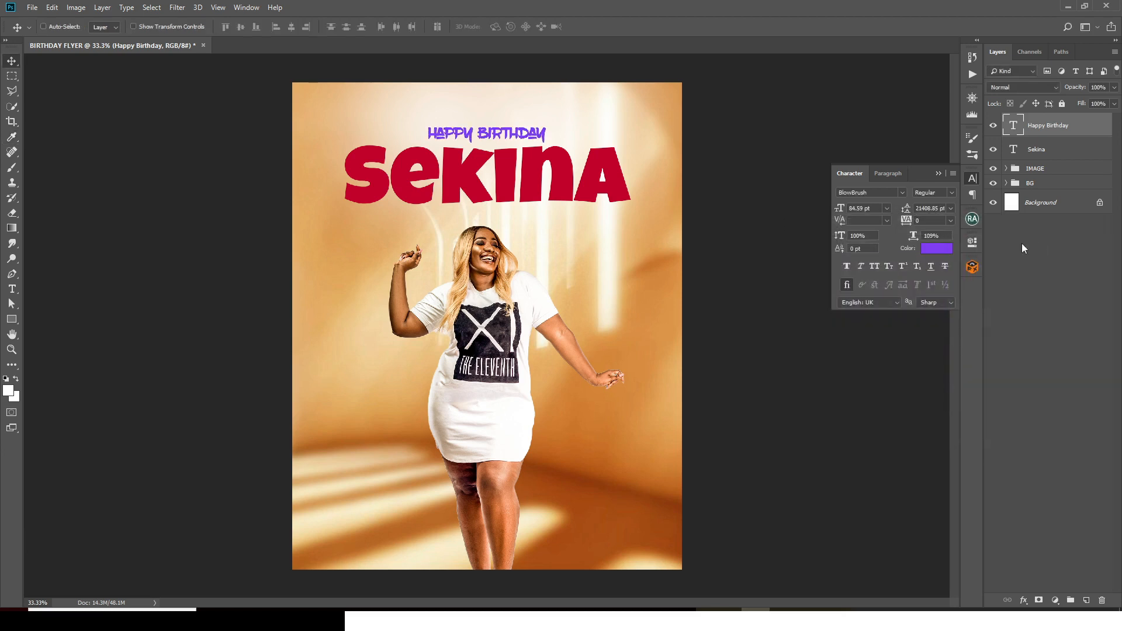
click(939, 173)
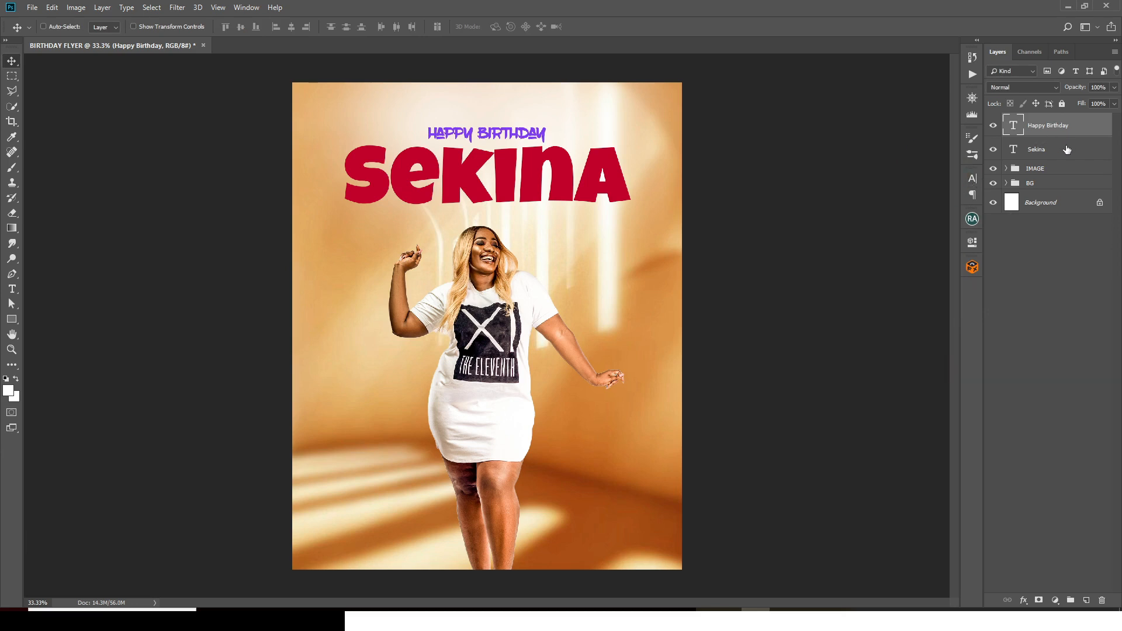
Step: Group the Happy Birthday and name text layers and name the group NAME
key(ctrl)
ctrl+click(1056, 153)
key(ctrl+g)
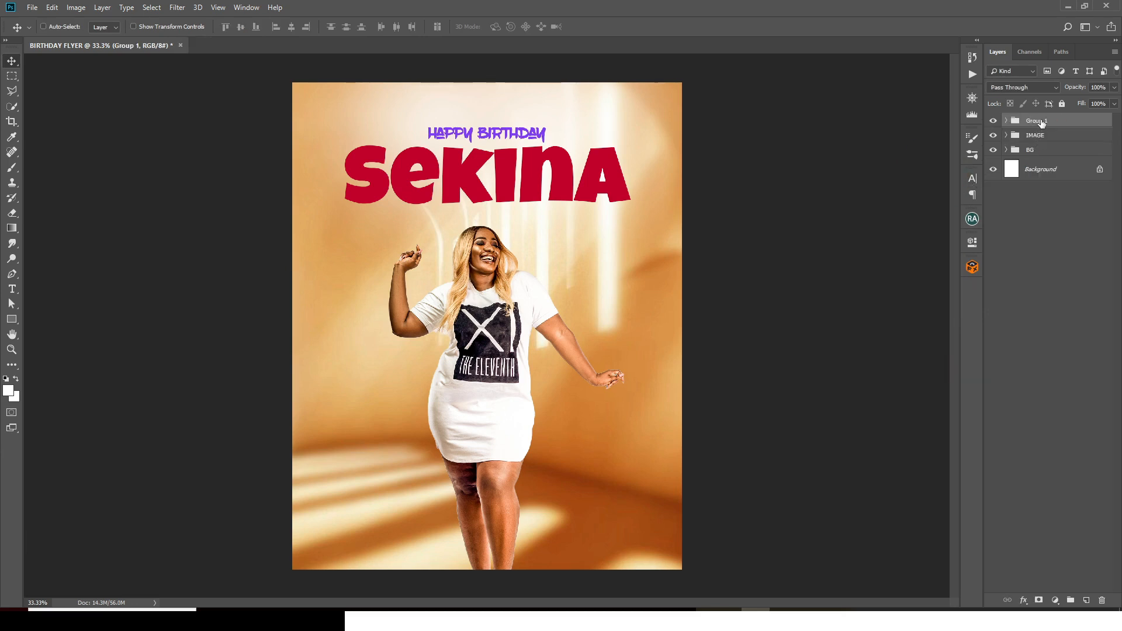
double_click(1042, 121)
text(NAME)
key(Return)
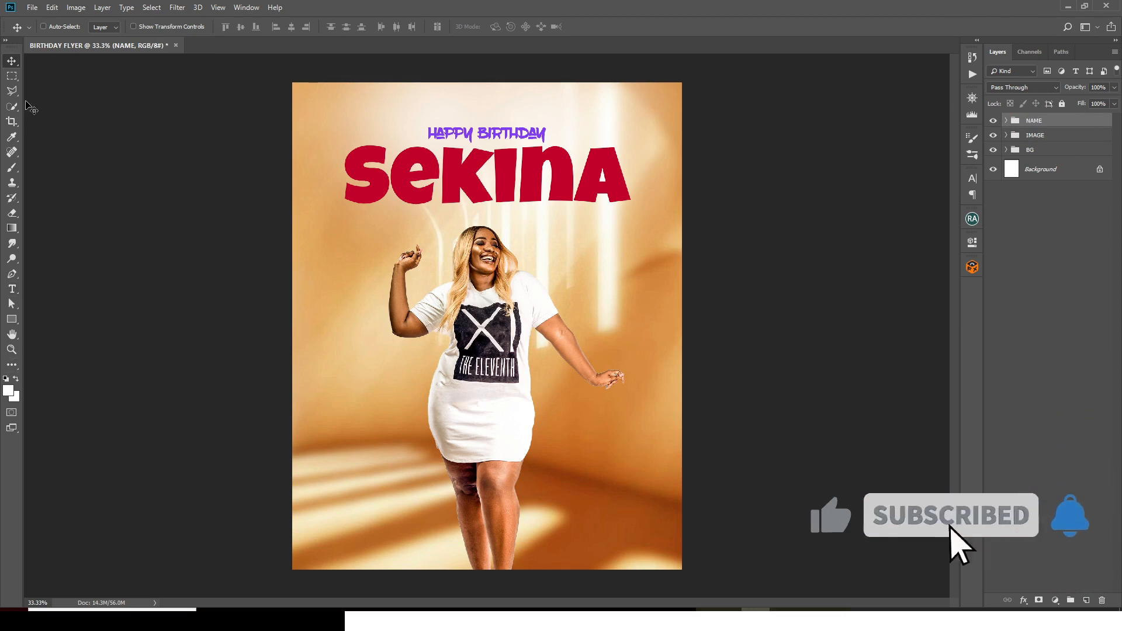
Step: Add black 50 pt text beside the woman's dress reading PEACE, LONG LIFE, PROSPERITY, HAPPINESS on separate lines, copied from the Notepad notes
click(11, 290)
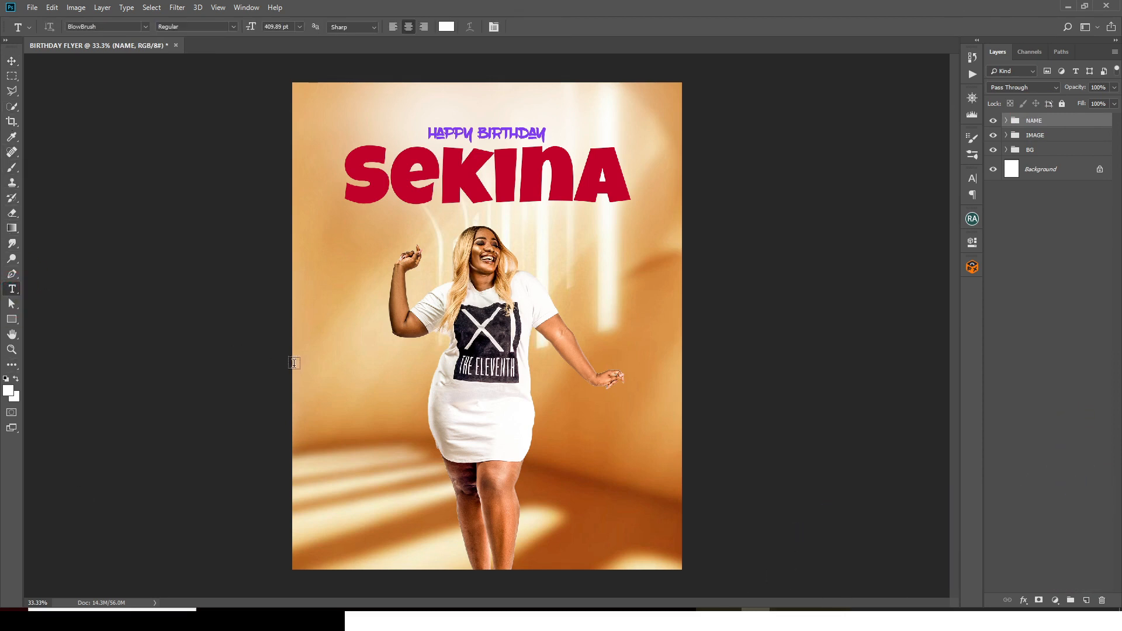
click(338, 351)
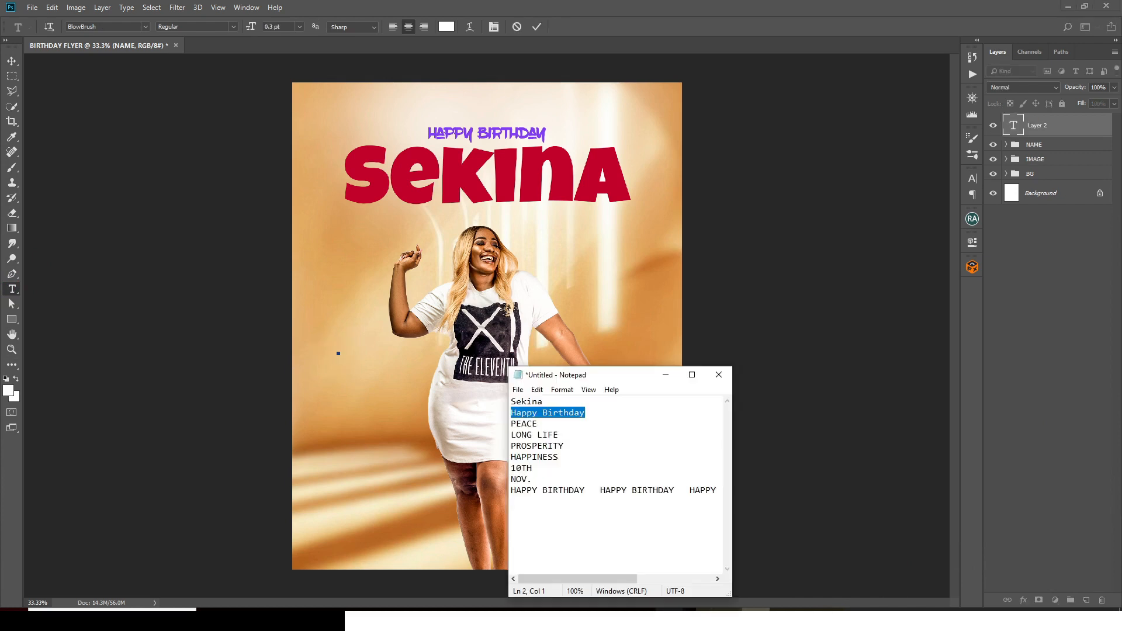
key(alt+Tab)
drag(559, 457, 511, 423)
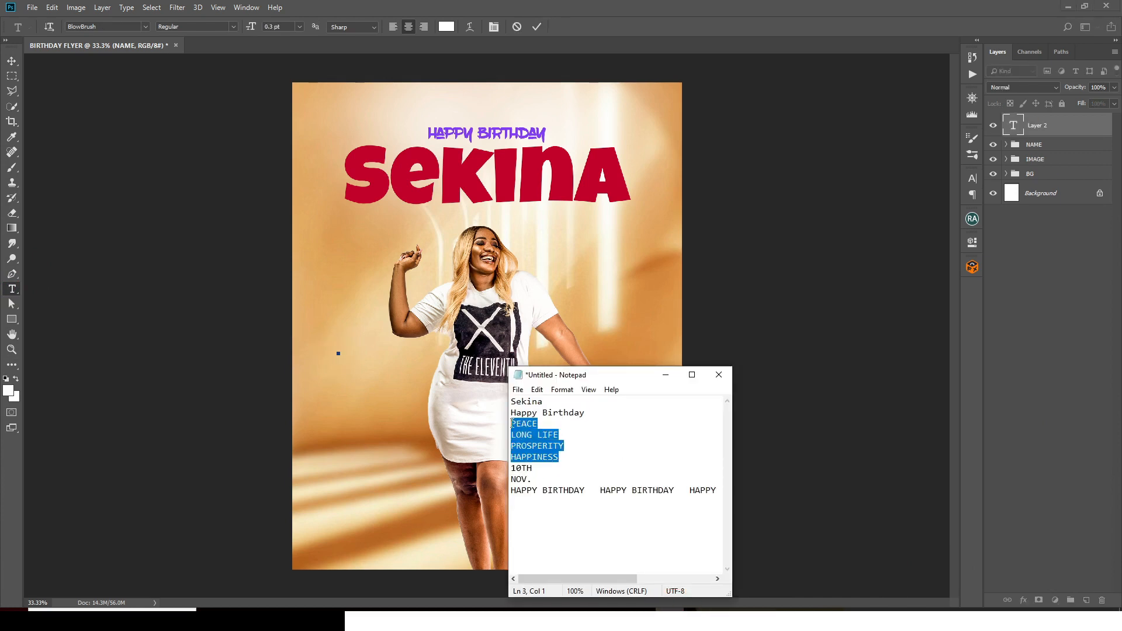
key(ctrl+c)
key(alt+Tab)
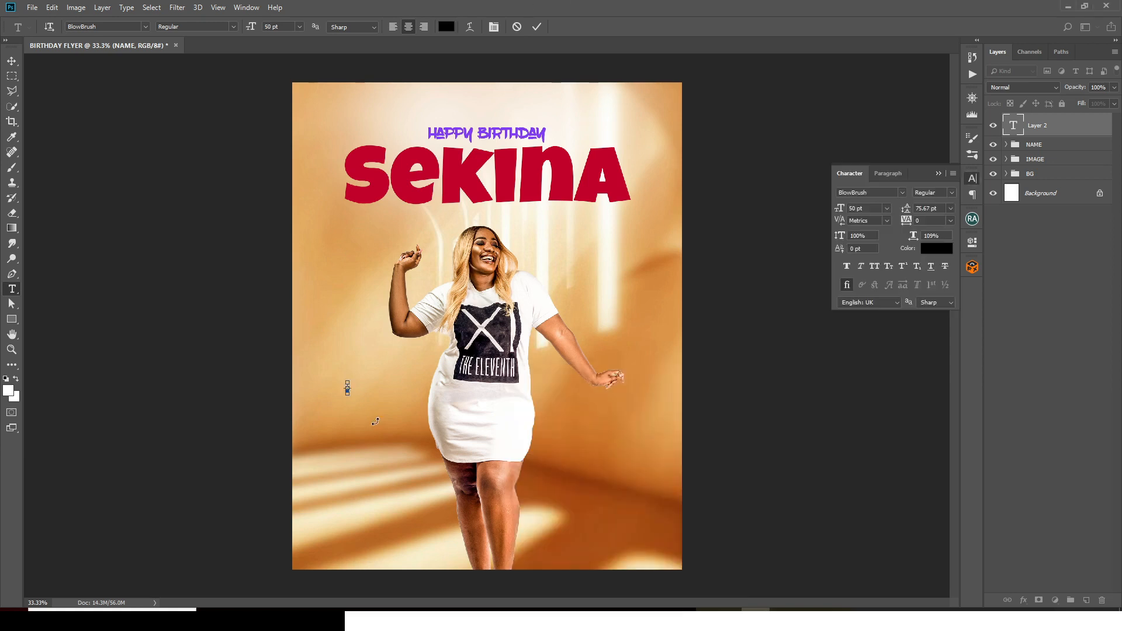
key(ctrl+v)
click(1020, 125)
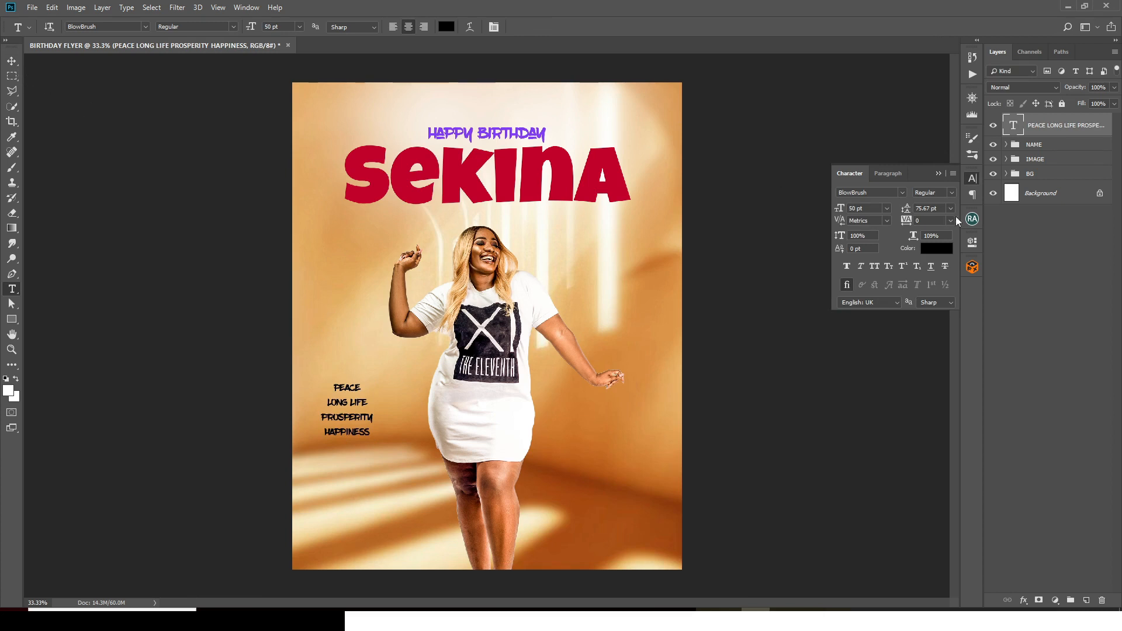
Step: Move the four-line wishes text slightly toward the woman and left-align its lines
click(12, 61)
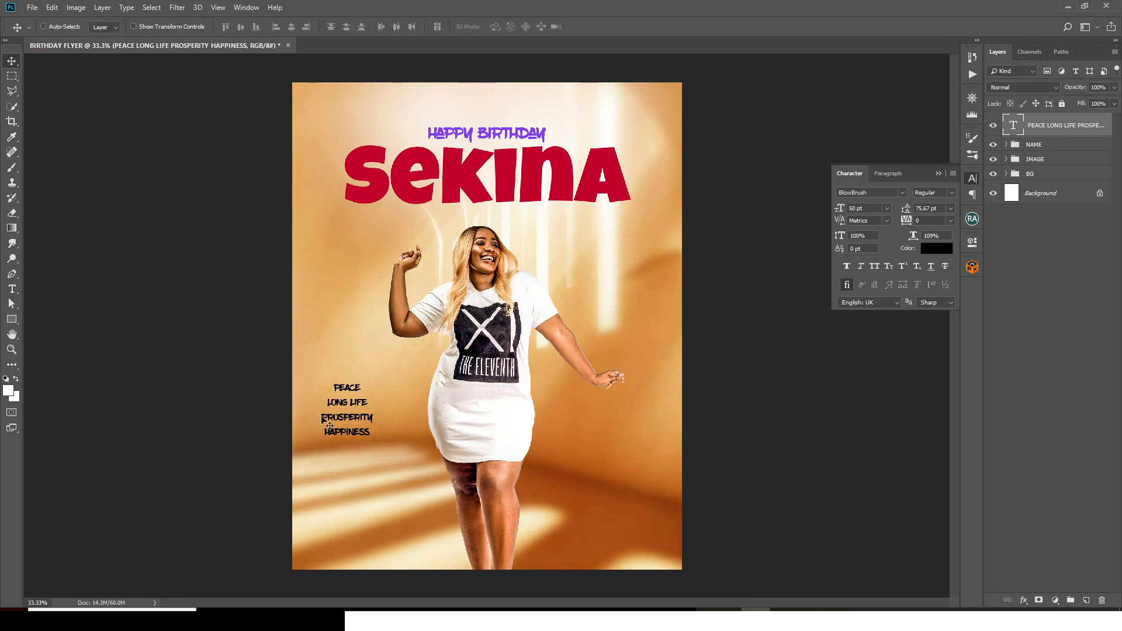
drag(359, 422, 381, 422)
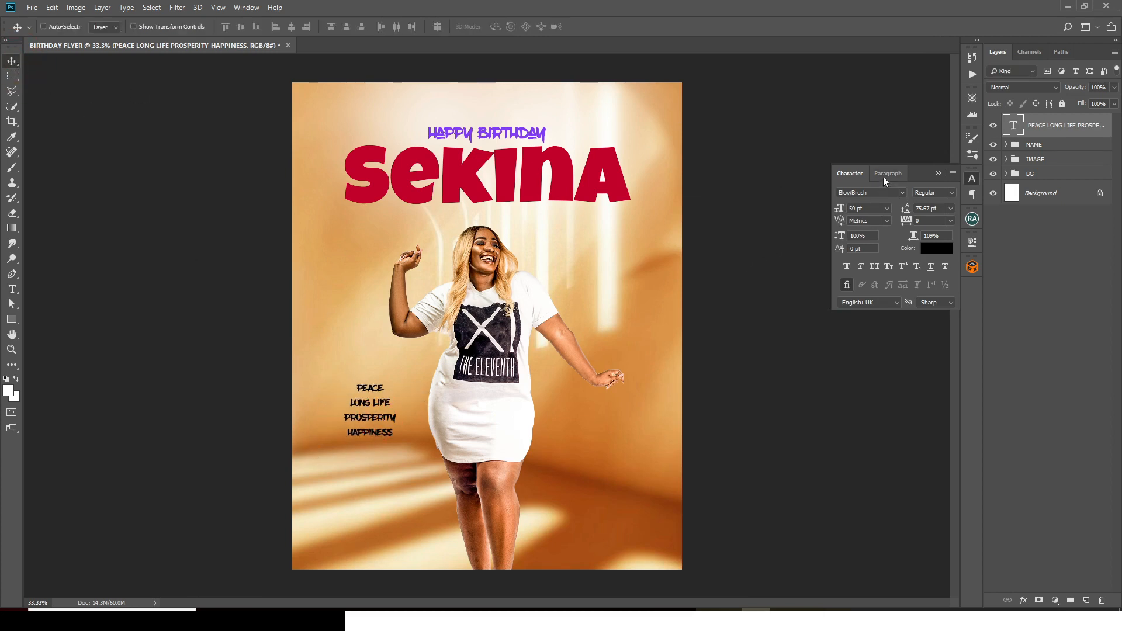
click(886, 174)
click(846, 195)
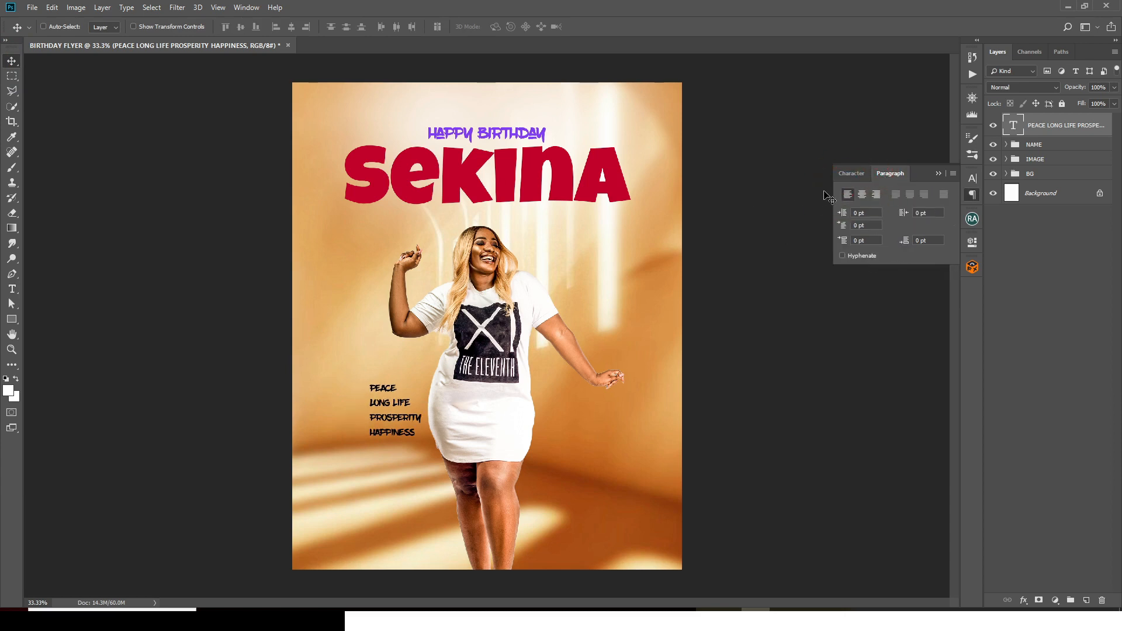
Step: Change the four-line wishes text's font to Montserrat and its size to 30 pt
click(850, 174)
click(903, 192)
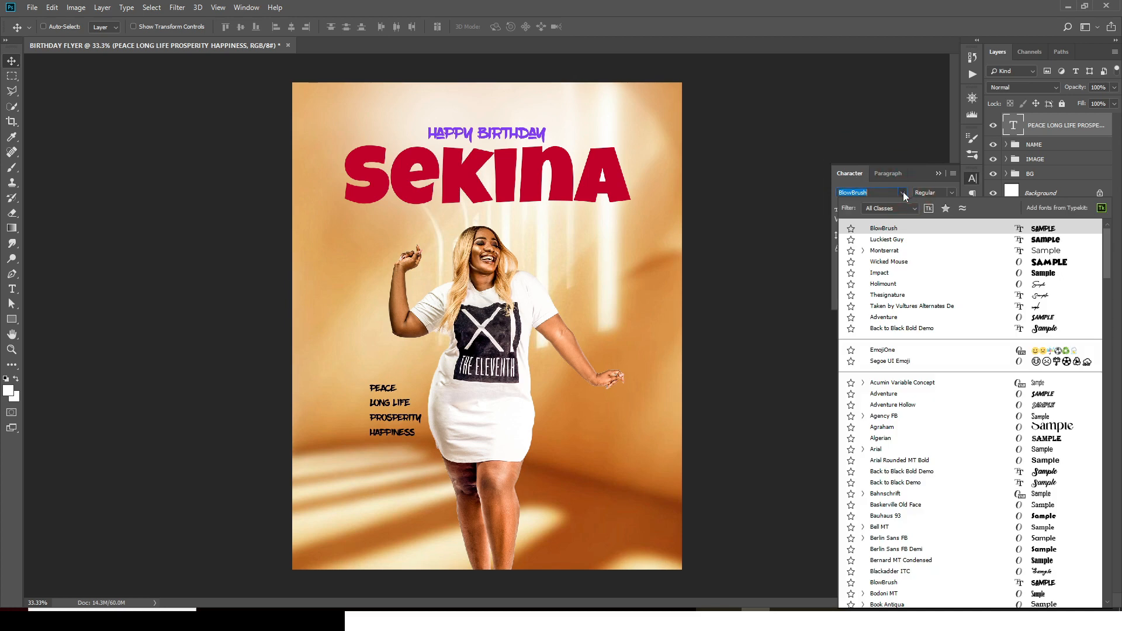
click(887, 251)
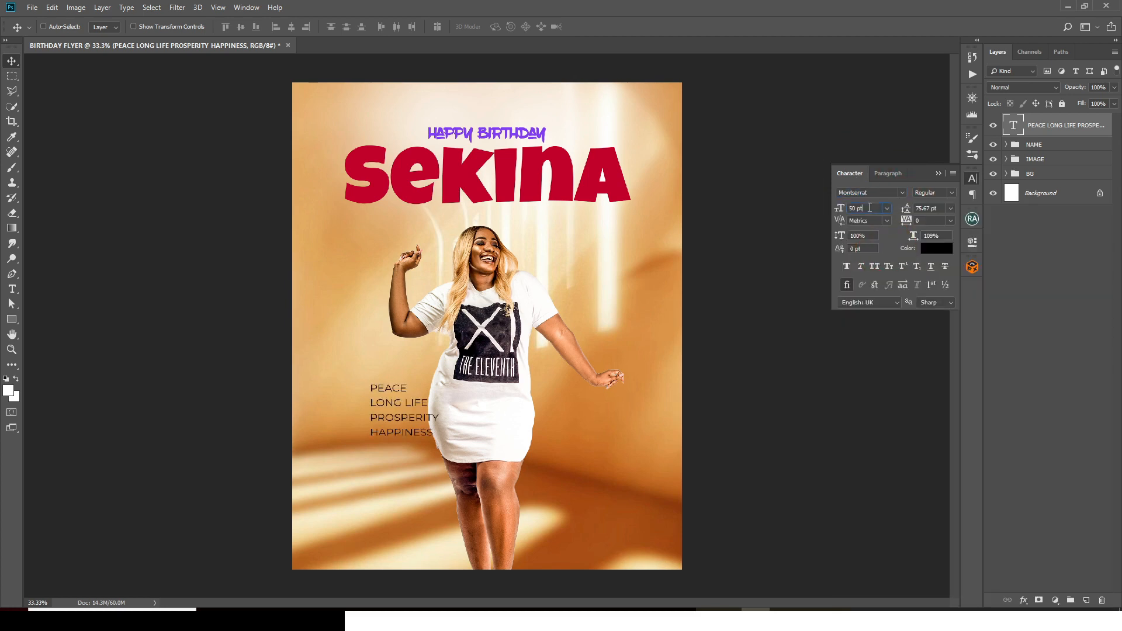
click(834, 204)
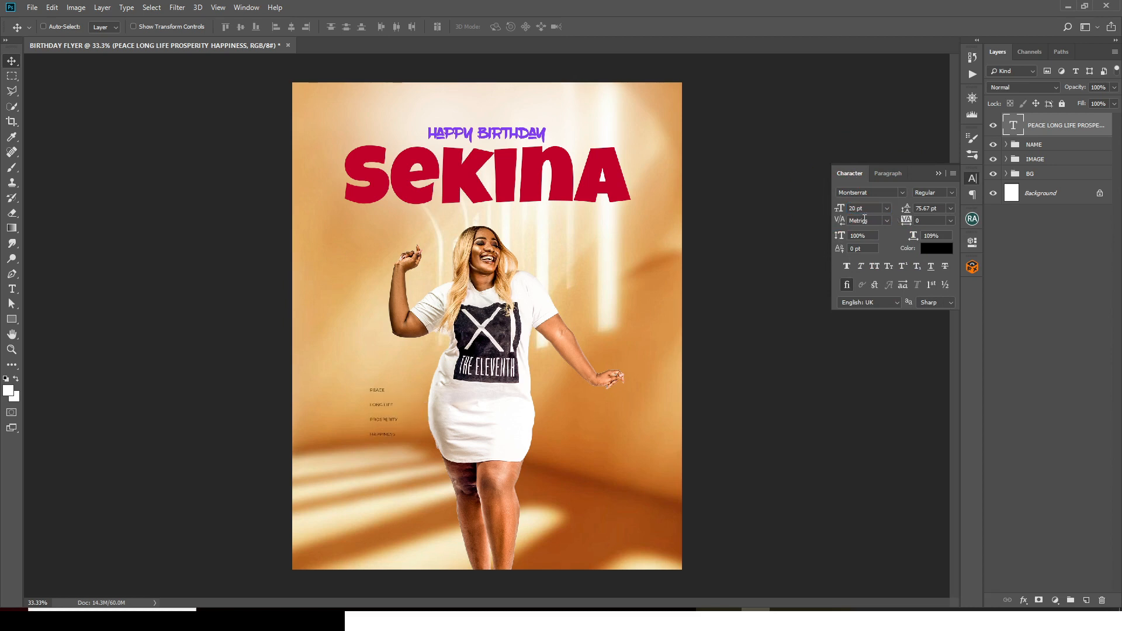
click(840, 208)
text(3)
Step: Set the wishes text's leading to 50 pt
click(936, 209)
text(30)
key(Return)
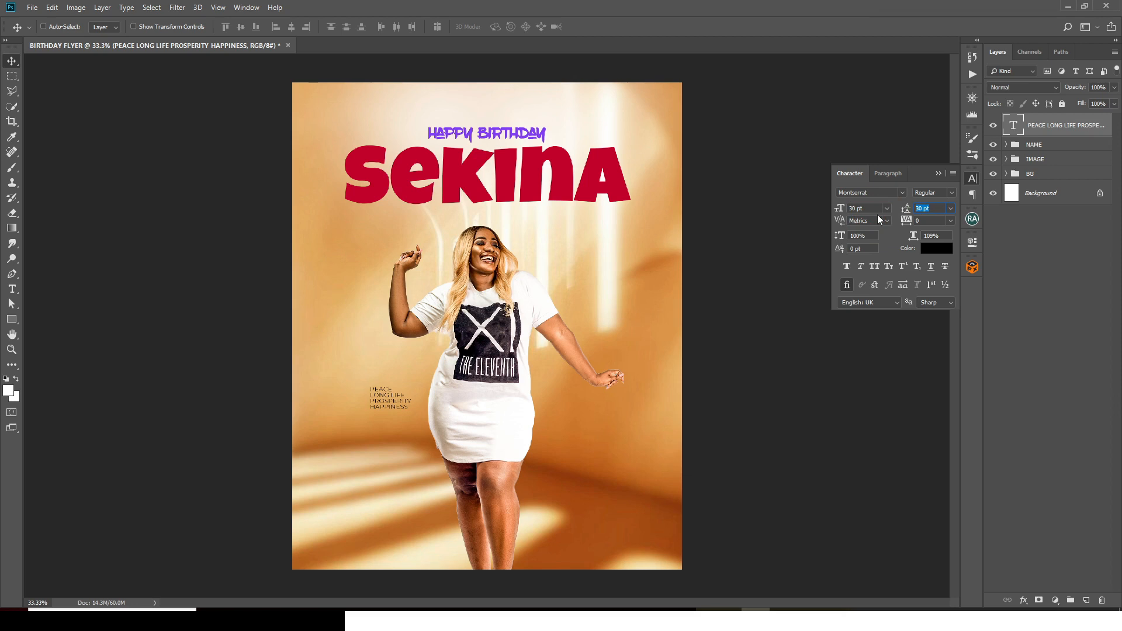
text(50)
key(Return)
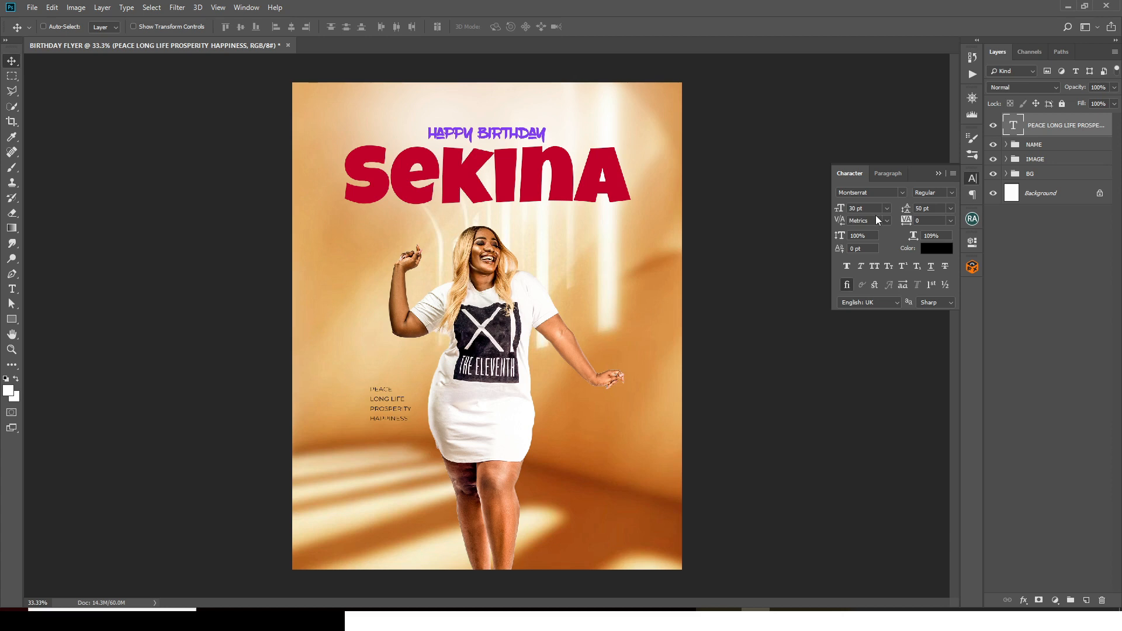
Step: Make the wishes text bold, color it crimson c1002d sampled from the large name, and close the character settings
click(952, 192)
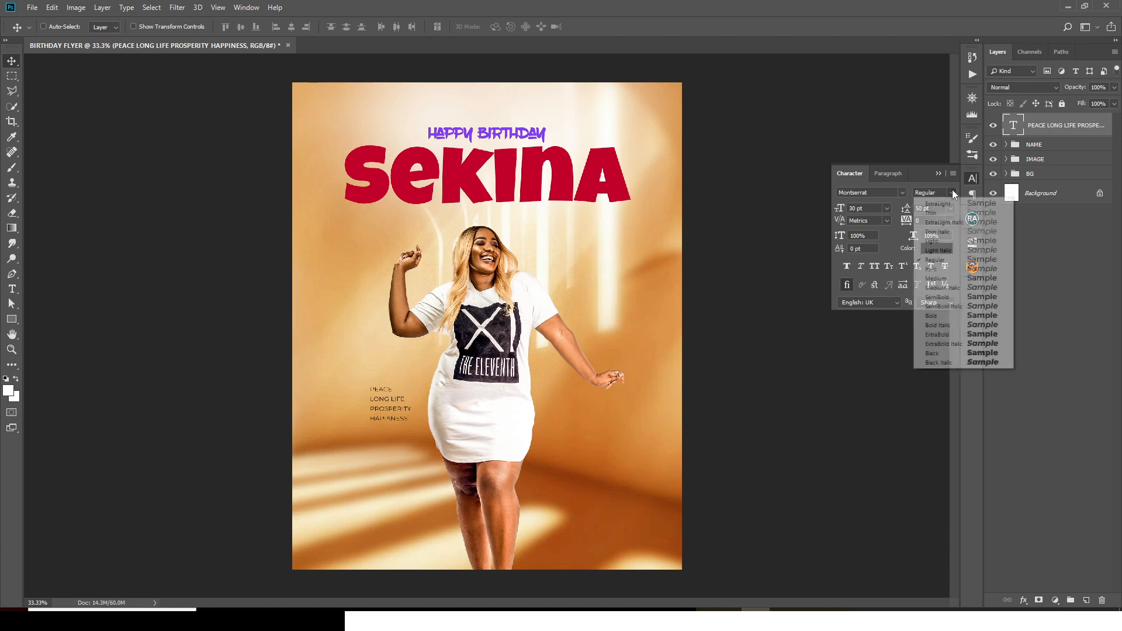
click(932, 317)
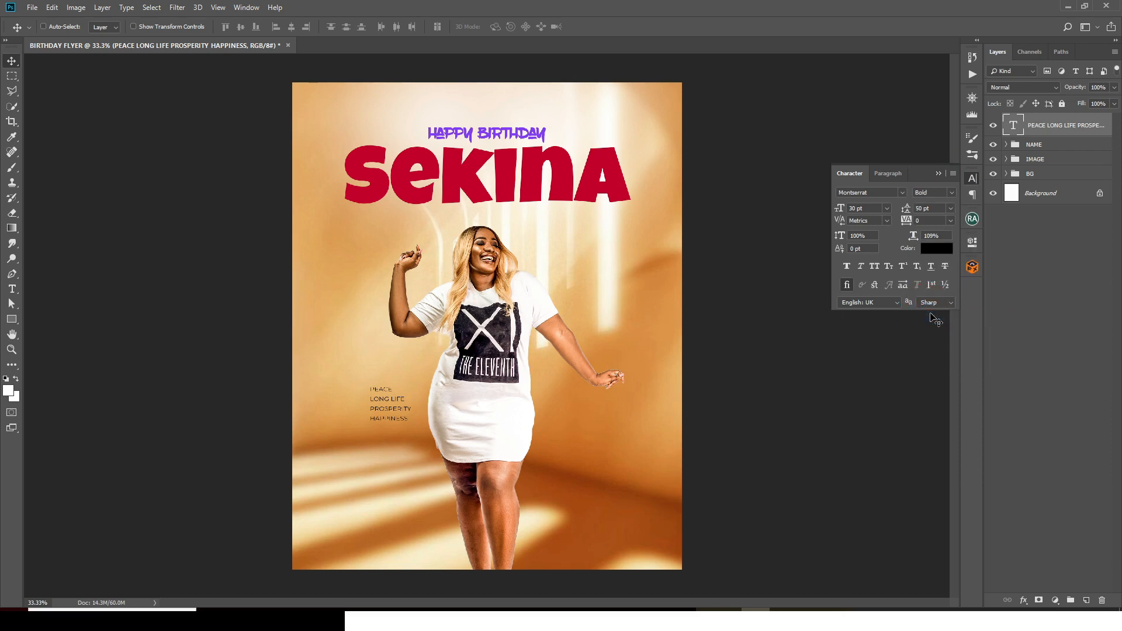
click(936, 248)
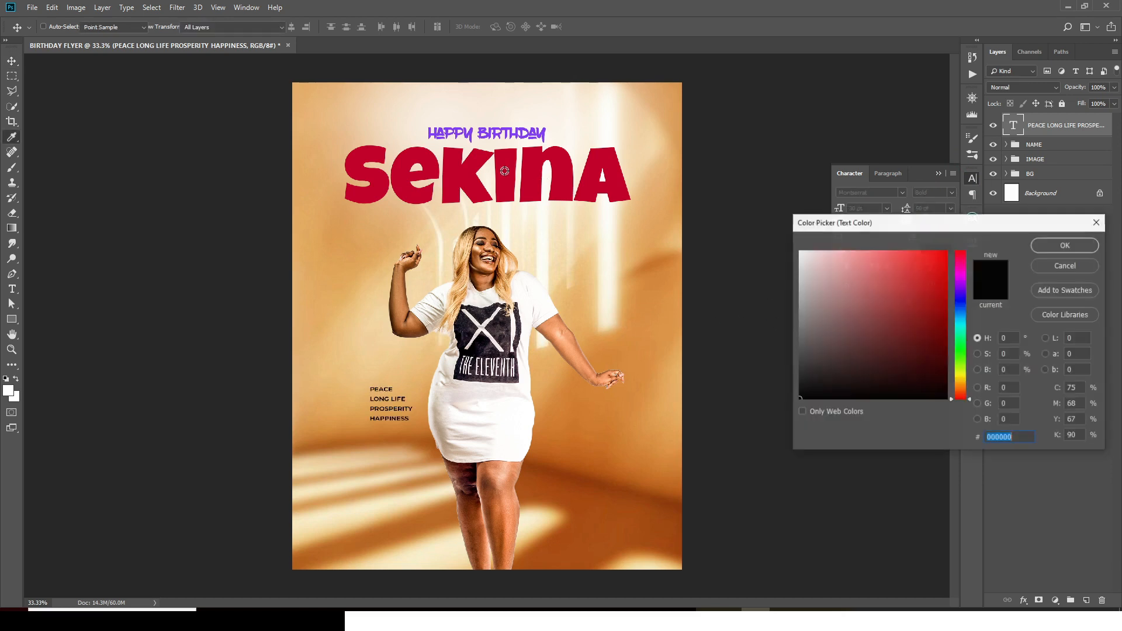
click(515, 171)
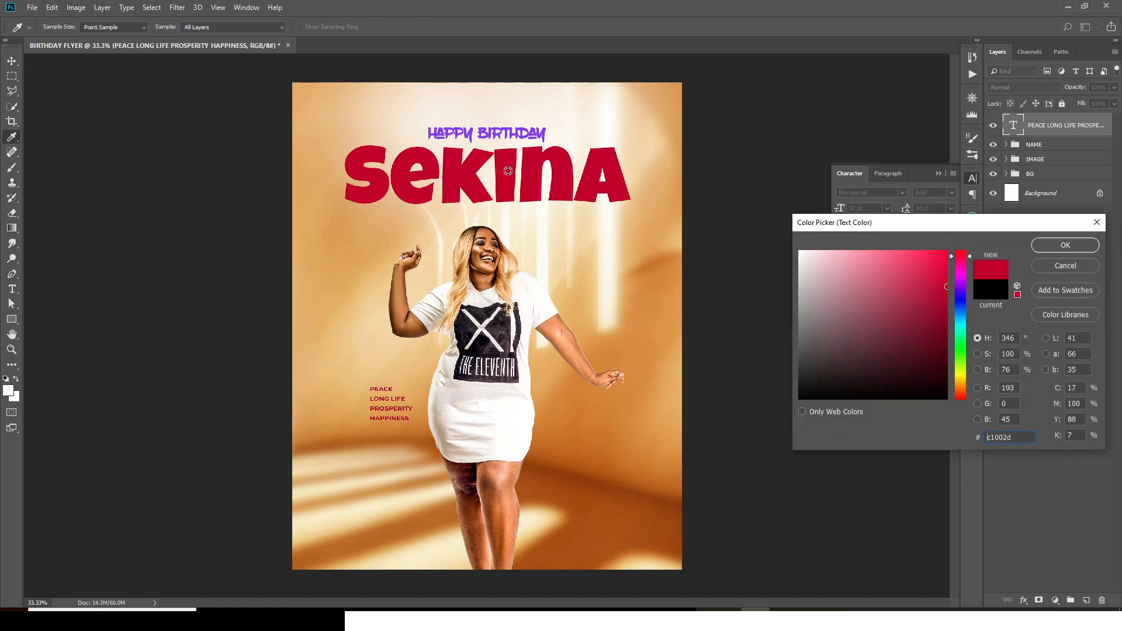
click(1048, 245)
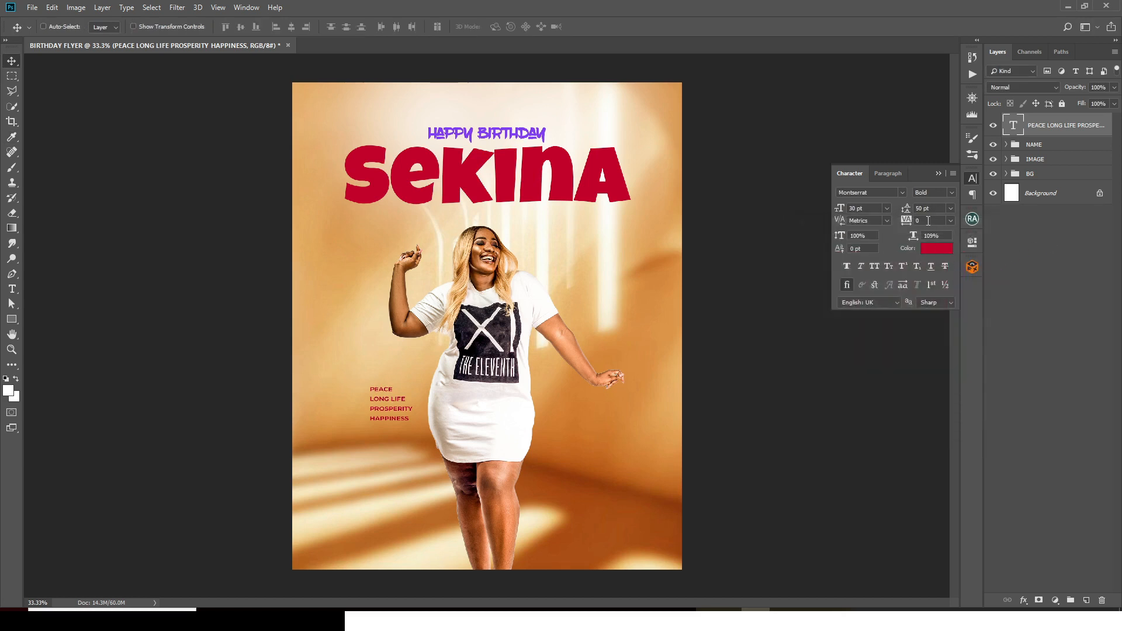
click(902, 219)
click(938, 174)
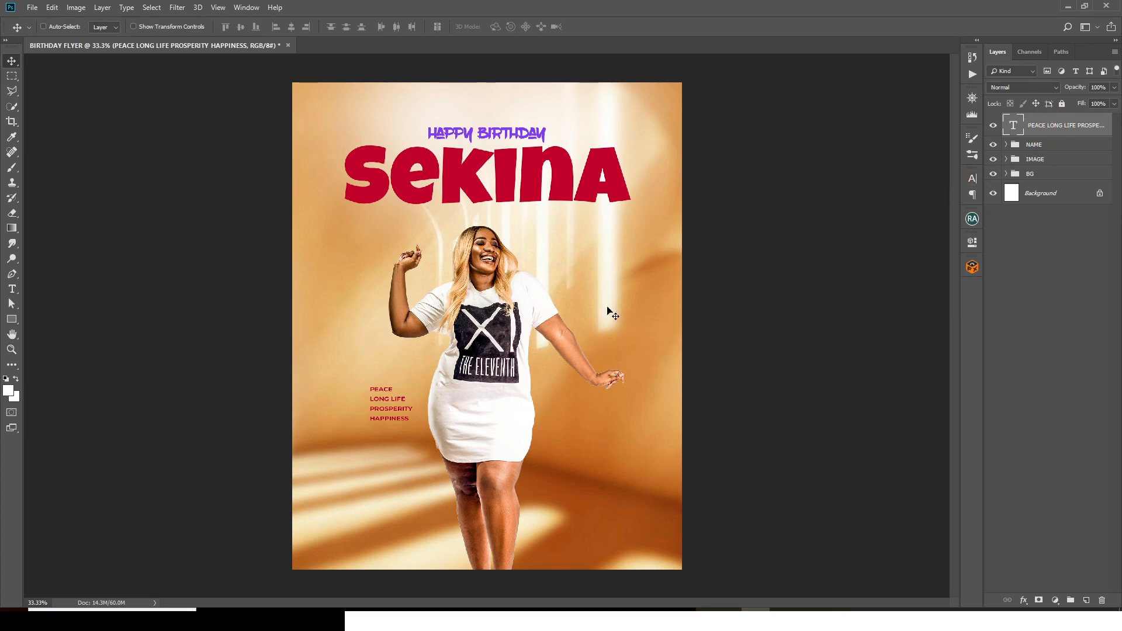
Step: Nudge the wishes text slightly and scale it up a little beside the woman's dress
drag(390, 411, 392, 412)
key(ctrl+t)
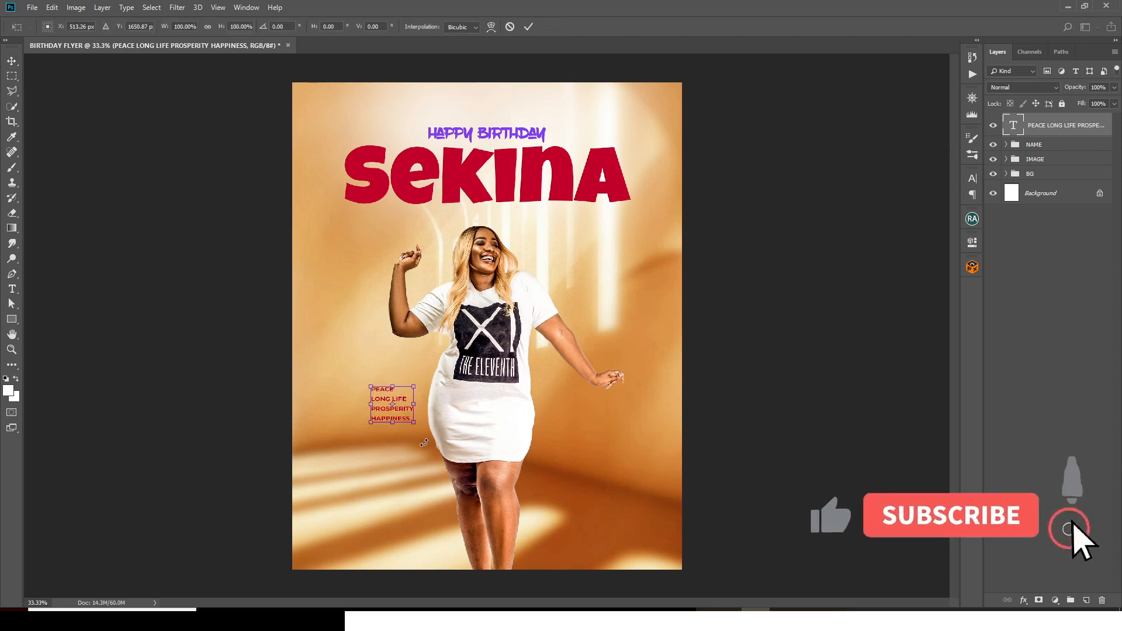
drag(418, 425, 428, 431)
key(Return)
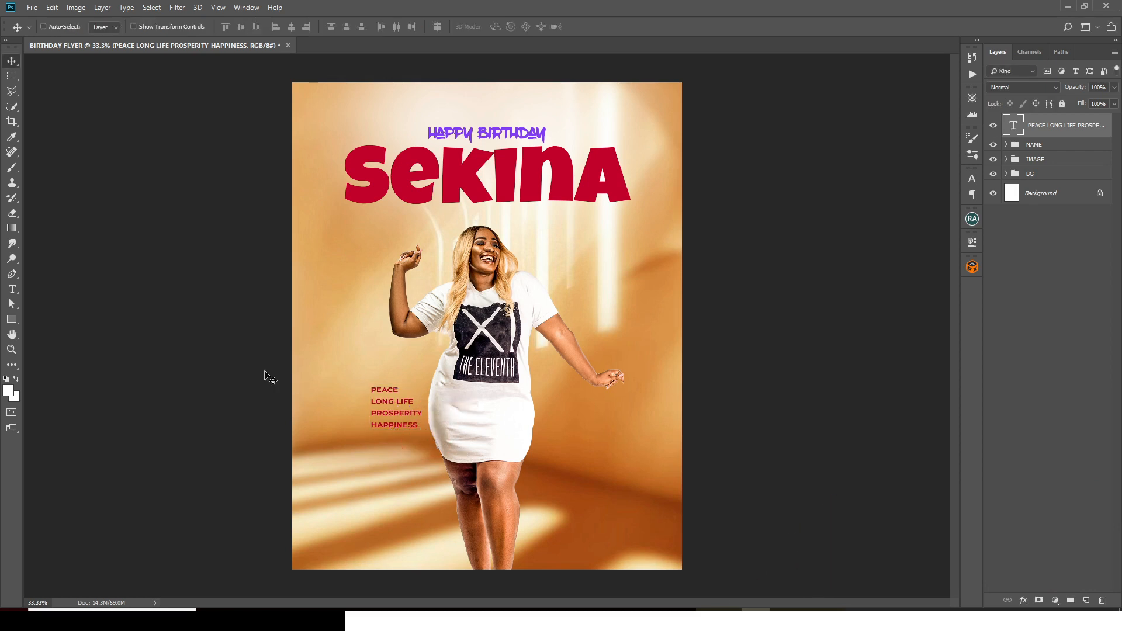
Step: Draw a small circle about 13 px wide just before the word PEACE with the Ellipse tool and close its properties
click(13, 320)
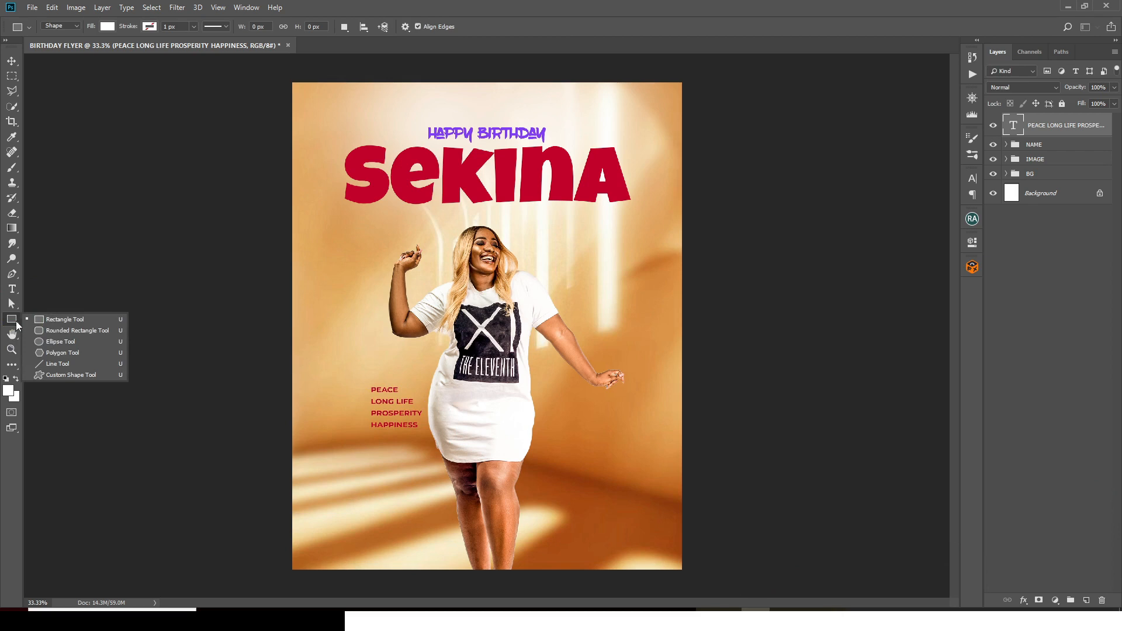
click(55, 342)
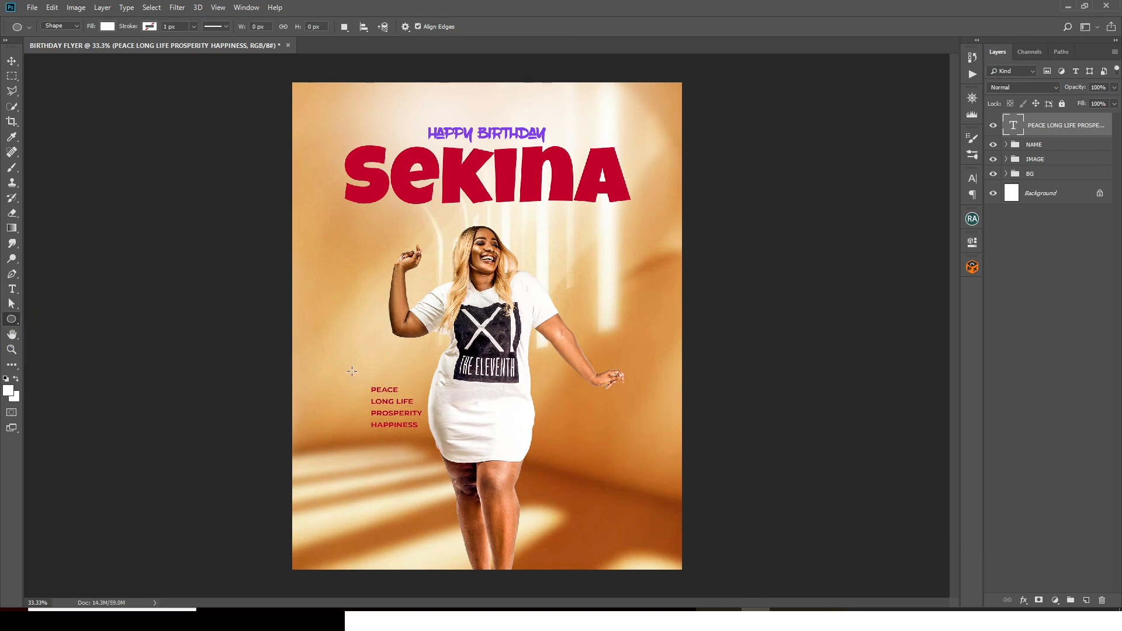
key(ctrl+plus)
key(ctrl+plus)
scroll(246, 407, down, 3)
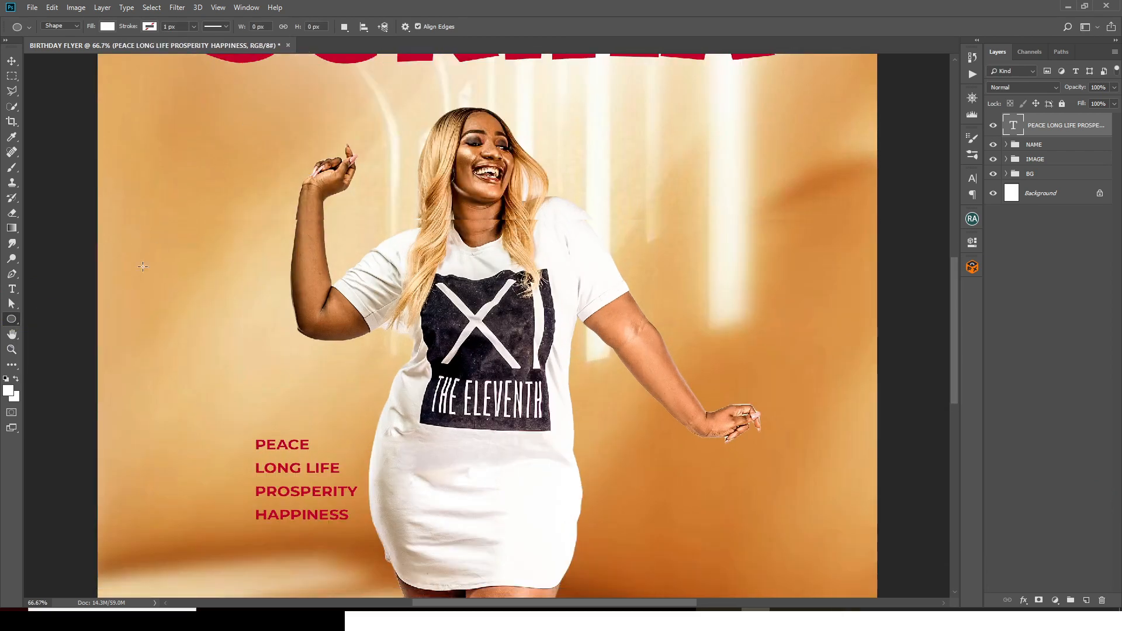
scroll(246, 403, down, 1)
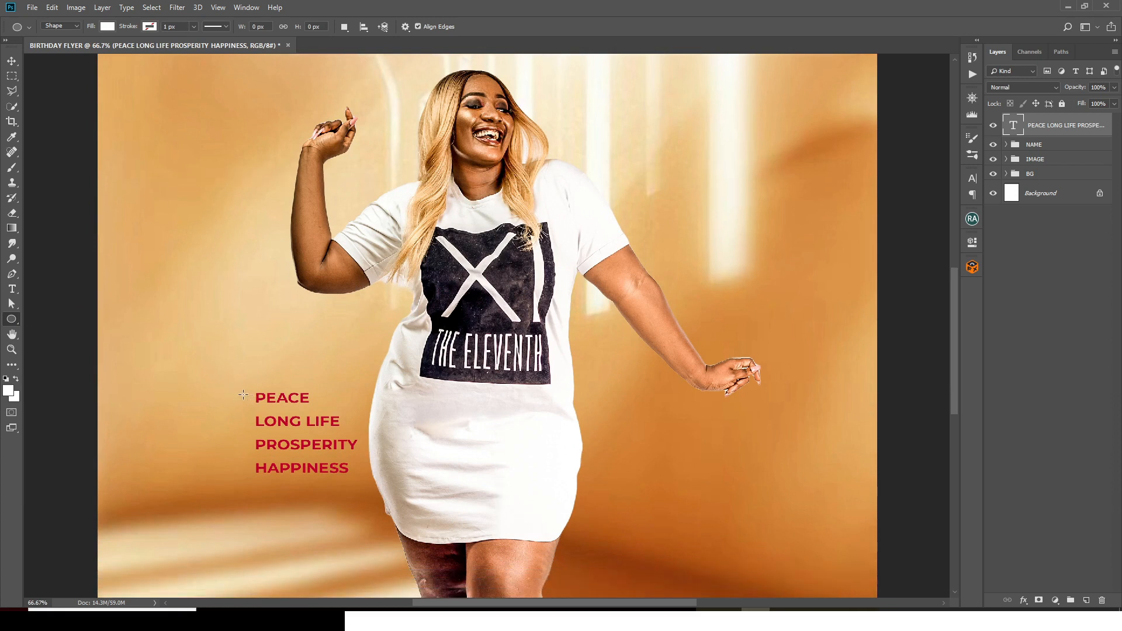
drag(243, 395, 248, 401)
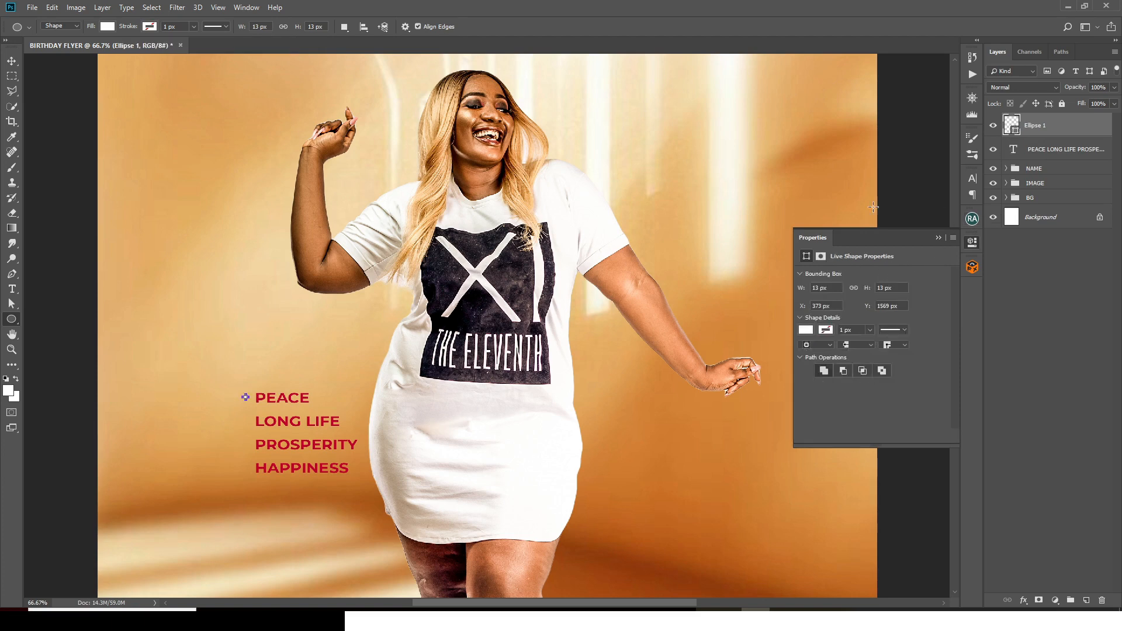
click(939, 238)
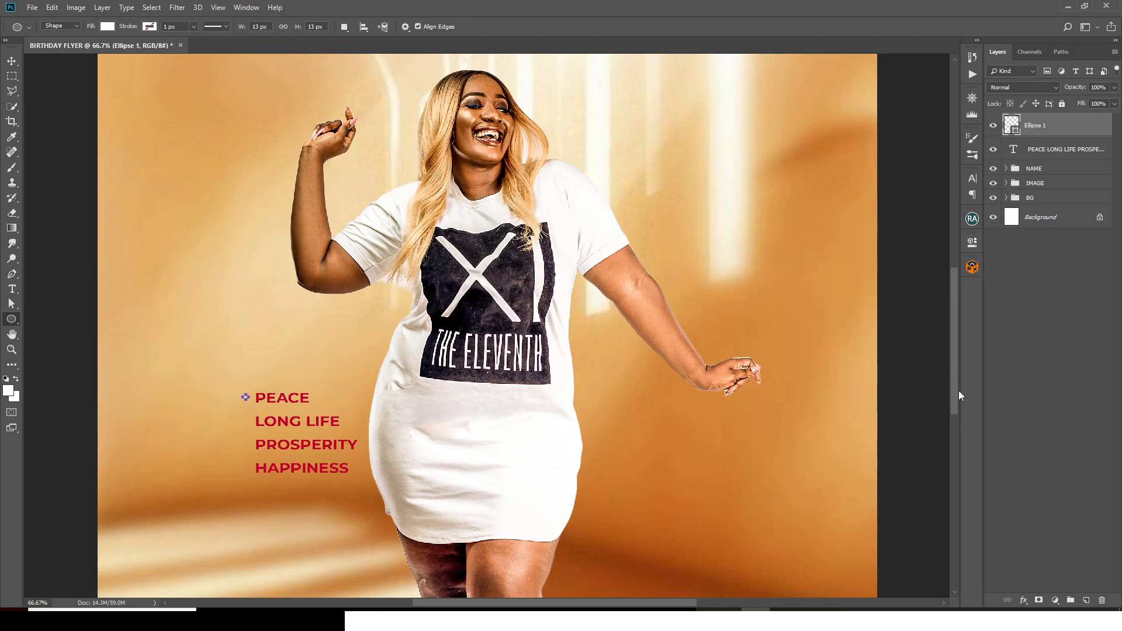
Step: Fill the small circle with the purple sampled from the Happy Birthday heading
drag(958, 395, 956, 338)
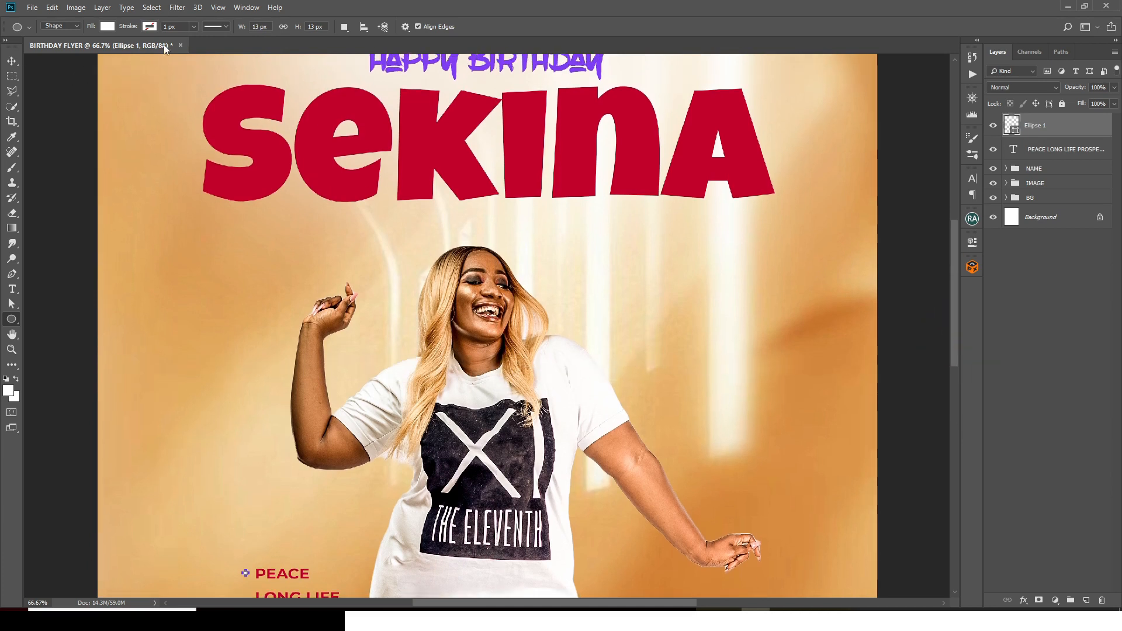
click(153, 25)
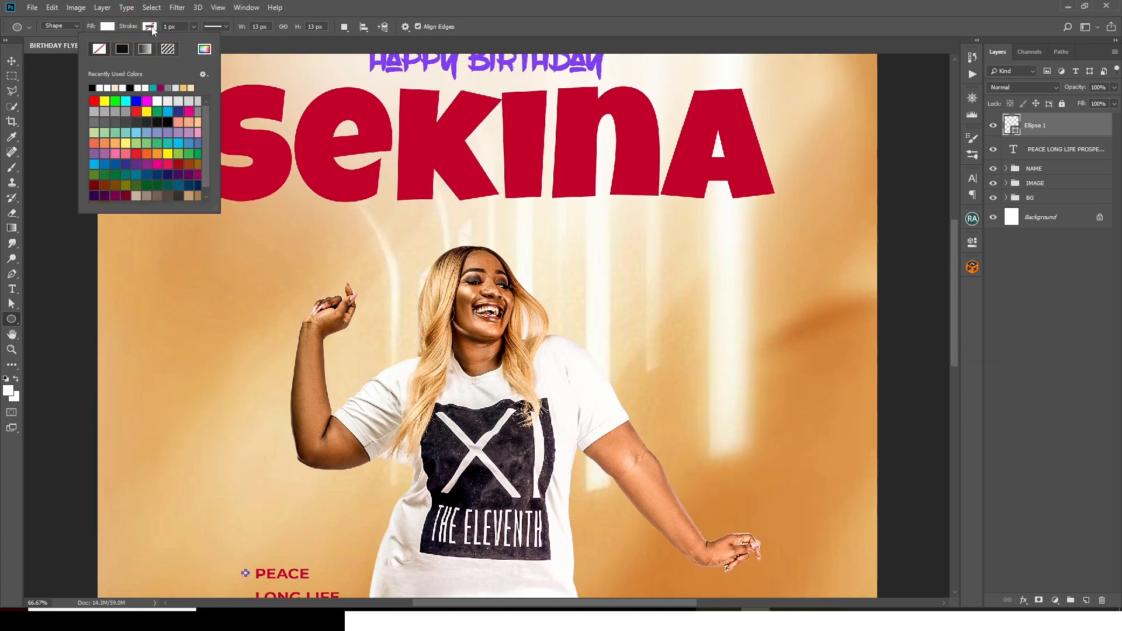
click(486, 14)
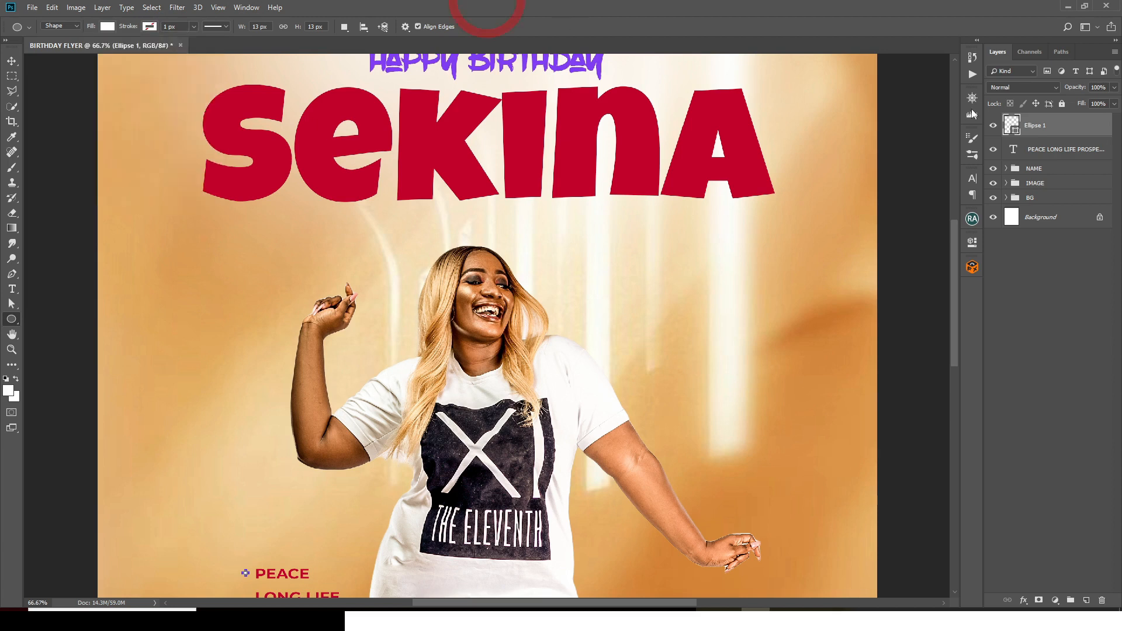
click(1014, 127)
double_click(1014, 128)
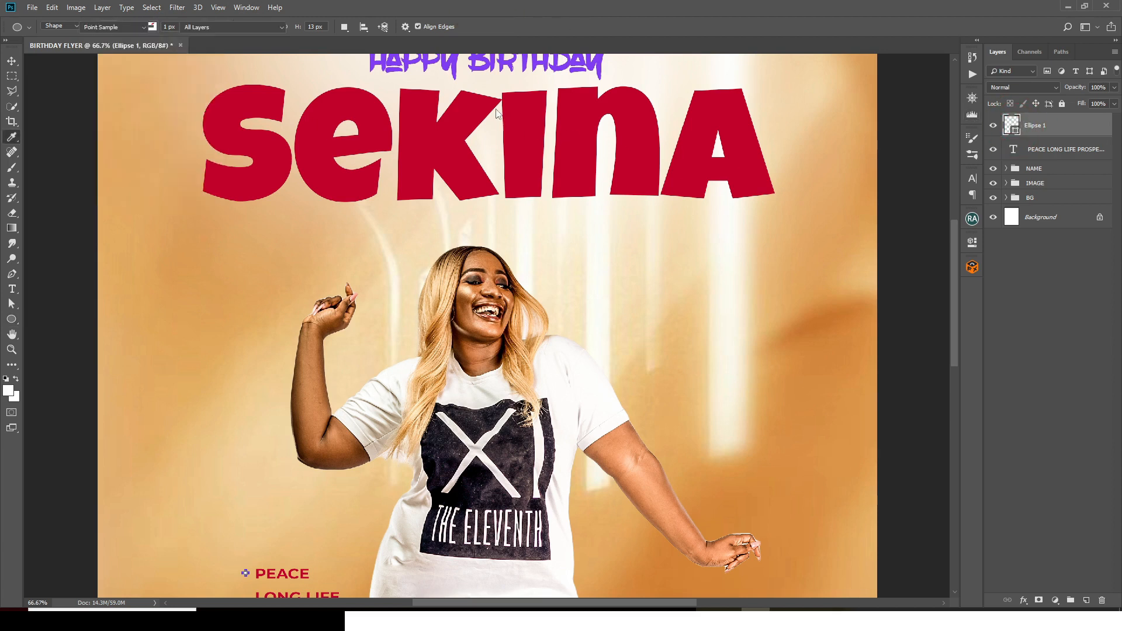
click(454, 59)
click(1063, 245)
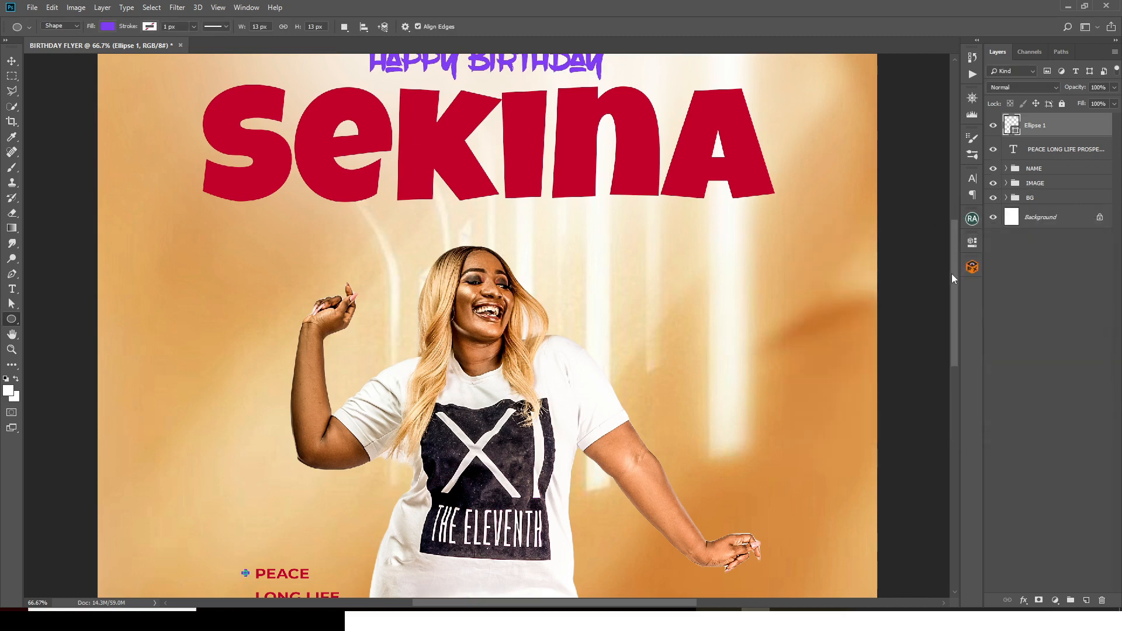
Step: Duplicate the purple dot layer three times
scroll(951, 274, down, 2)
scroll(947, 315, down, 5)
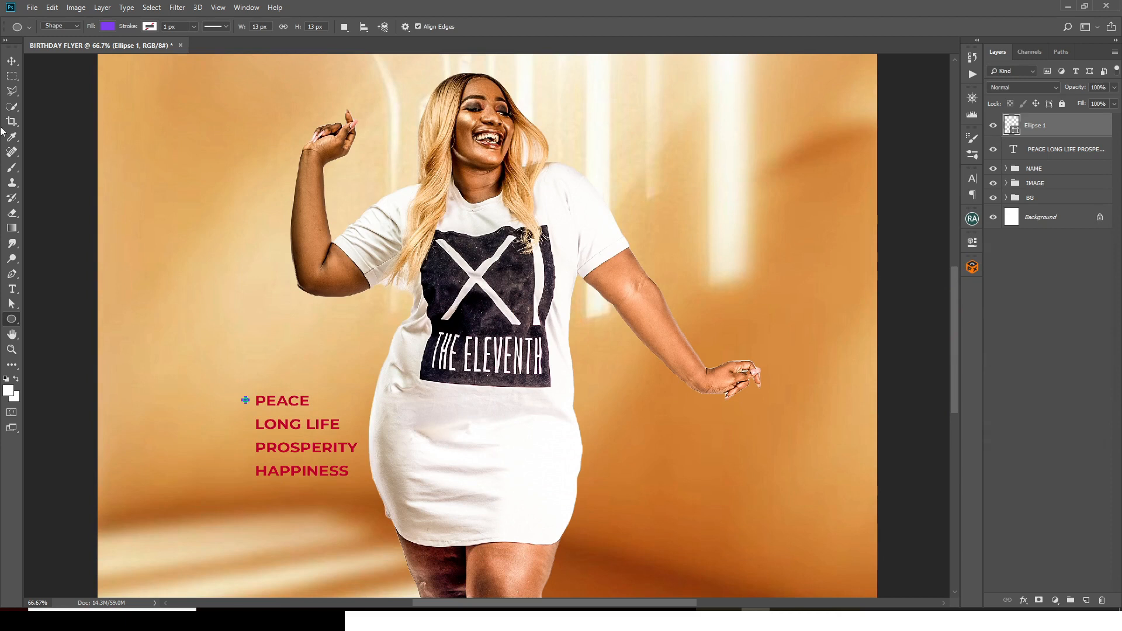
click(12, 60)
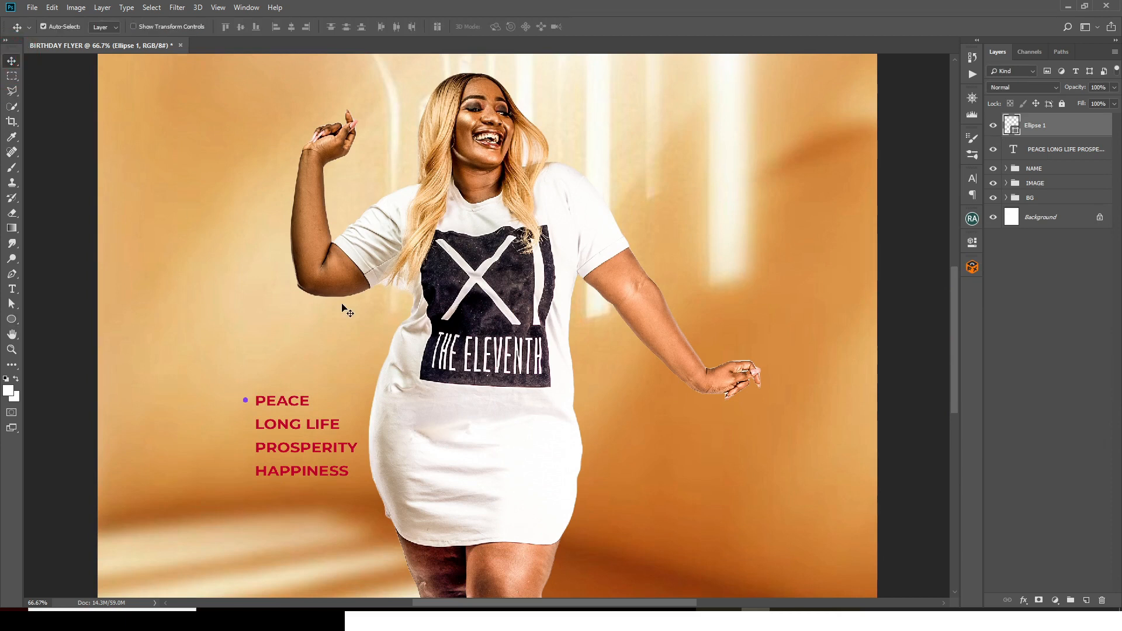
key(ctrl+j)
key(ctrl+j)
key(ctrl+j)
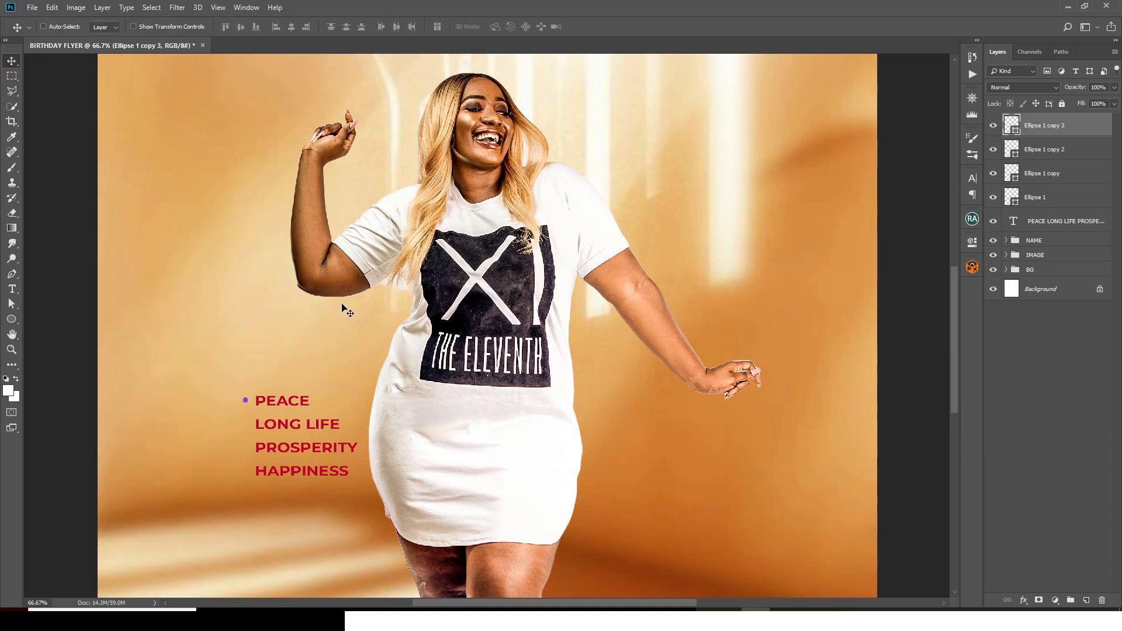
Step: Move the topmost dot copy down beside HAPPINESS and distribute all four dots evenly along the wishes lines
click(43, 26)
click(250, 416)
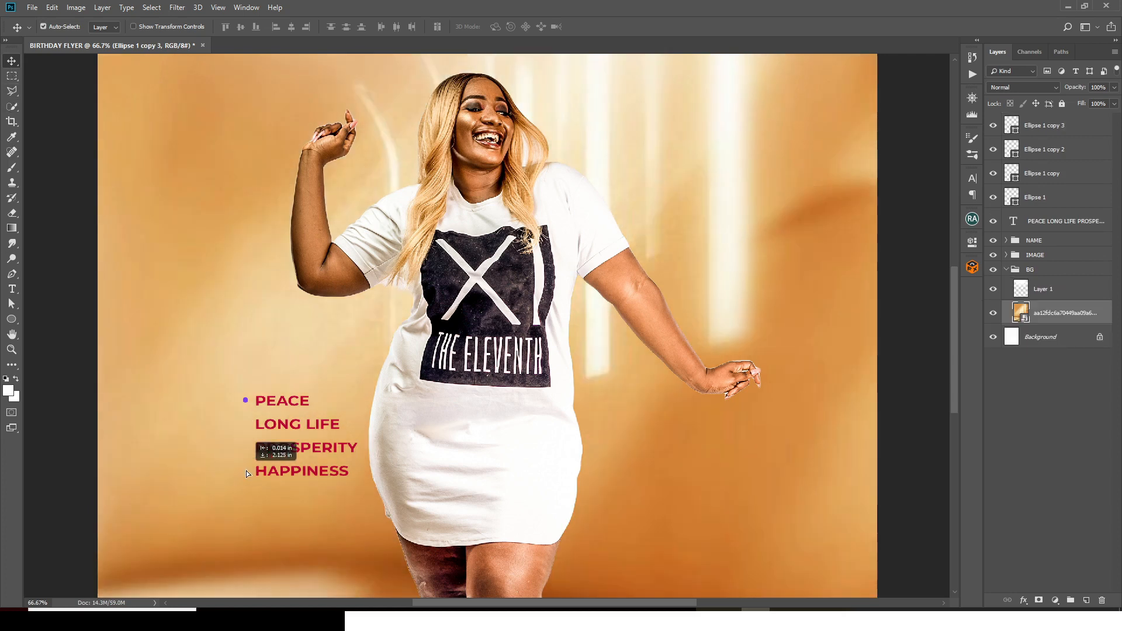
key(z)
click(11, 60)
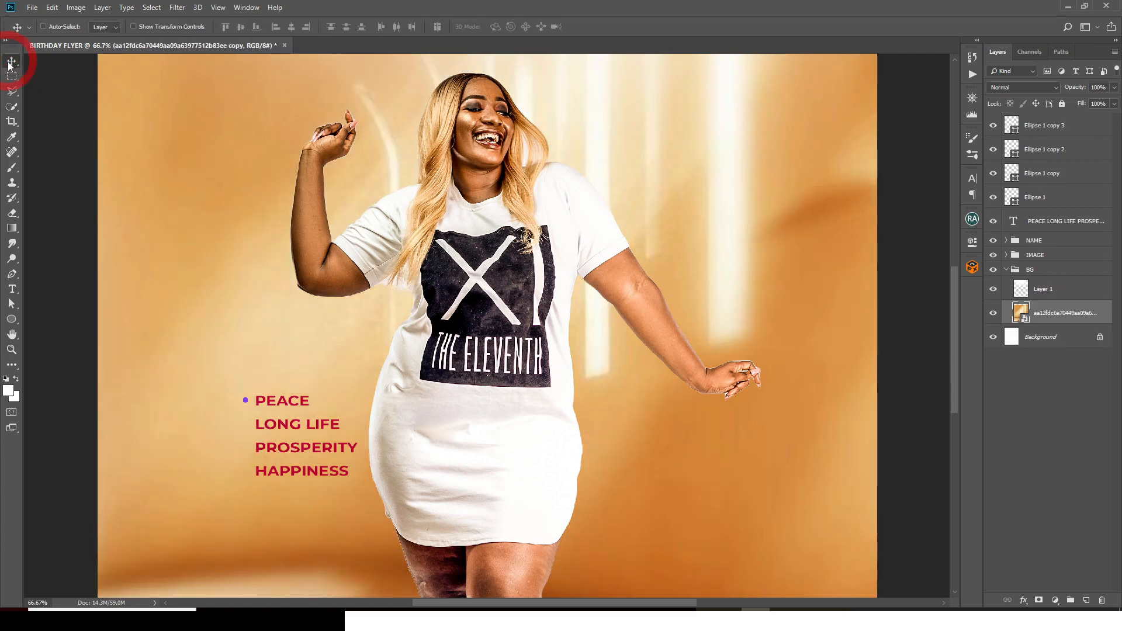
click(1040, 125)
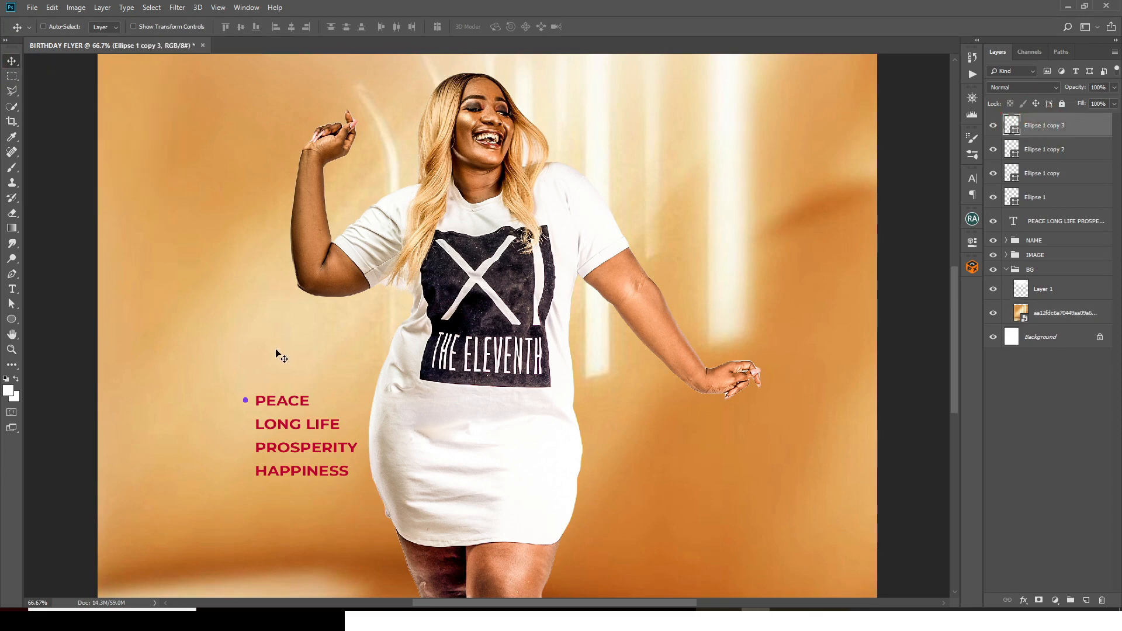
drag(246, 402, 252, 469)
shift+click(1043, 207)
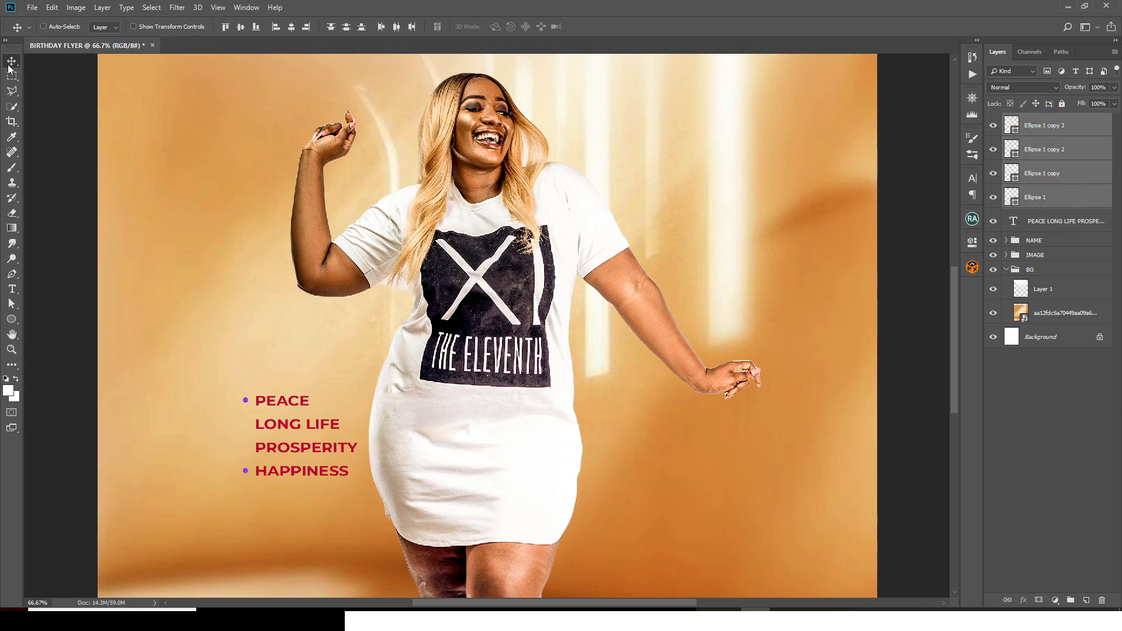
click(346, 27)
Step: Draw a rounded rectangle about 348 by 307 px with a 10 px radius around the bulleted wishes text
click(11, 318)
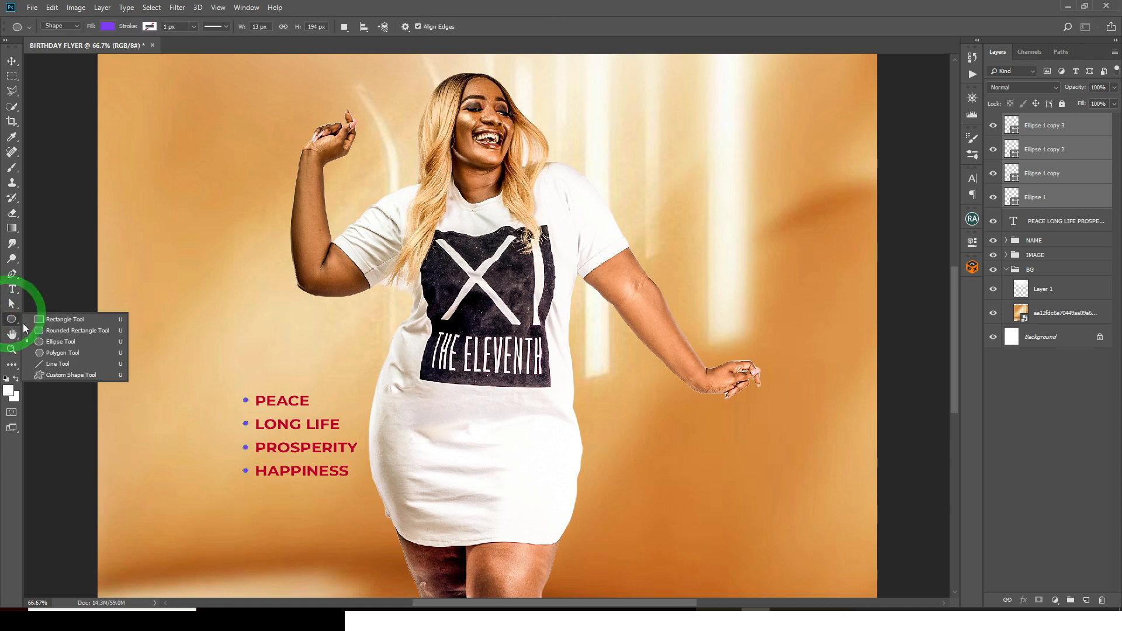
click(54, 331)
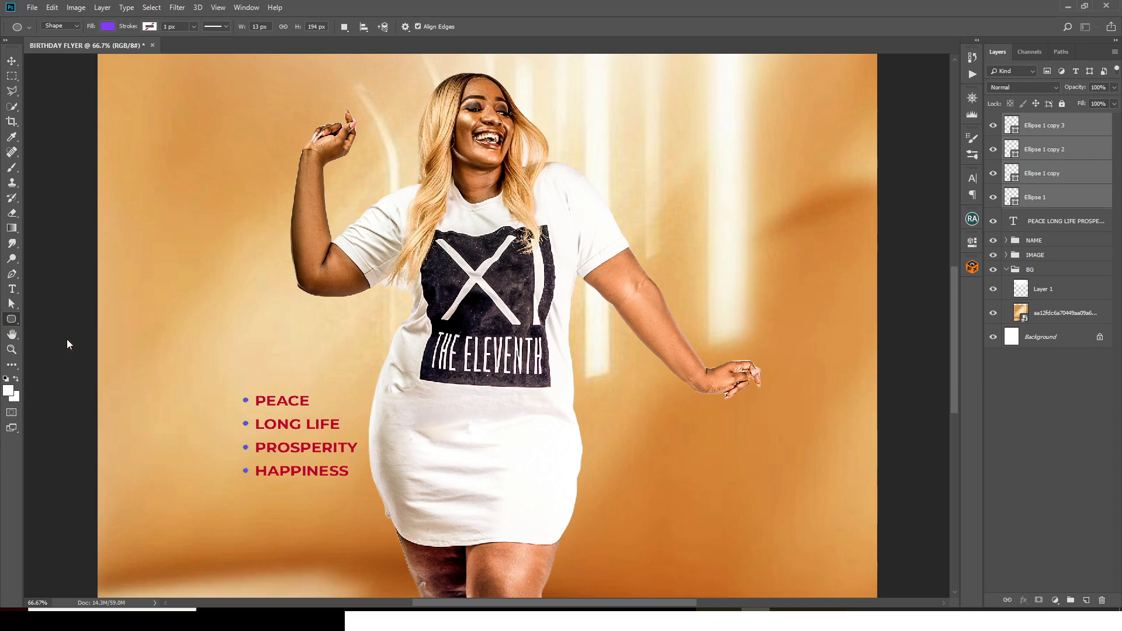
drag(234, 376, 373, 501)
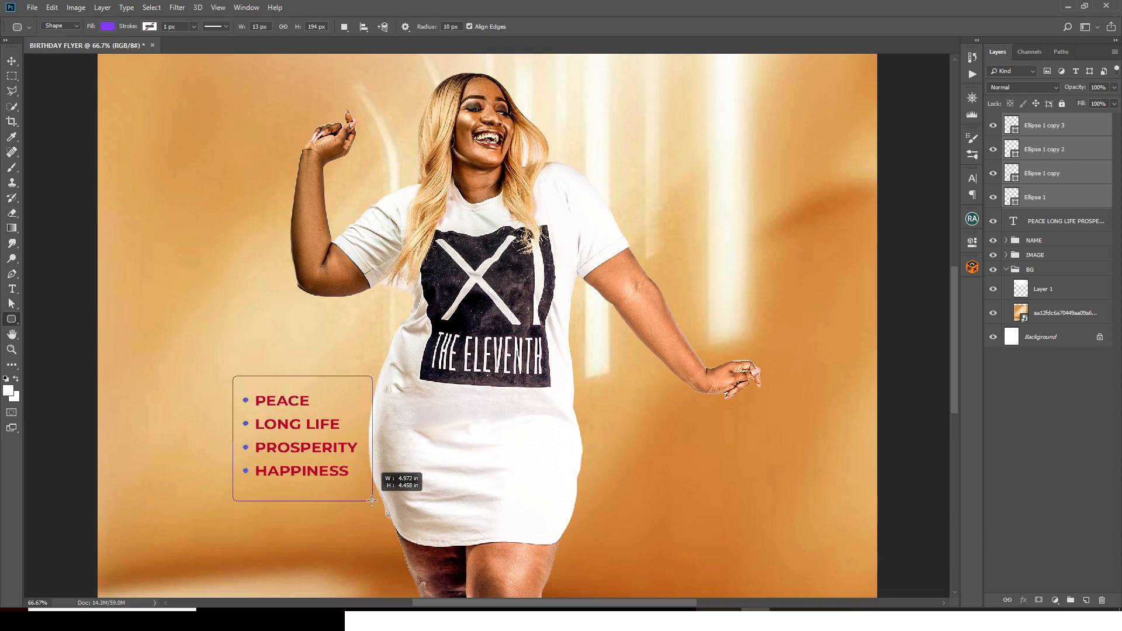
drag(372, 501, 367, 495)
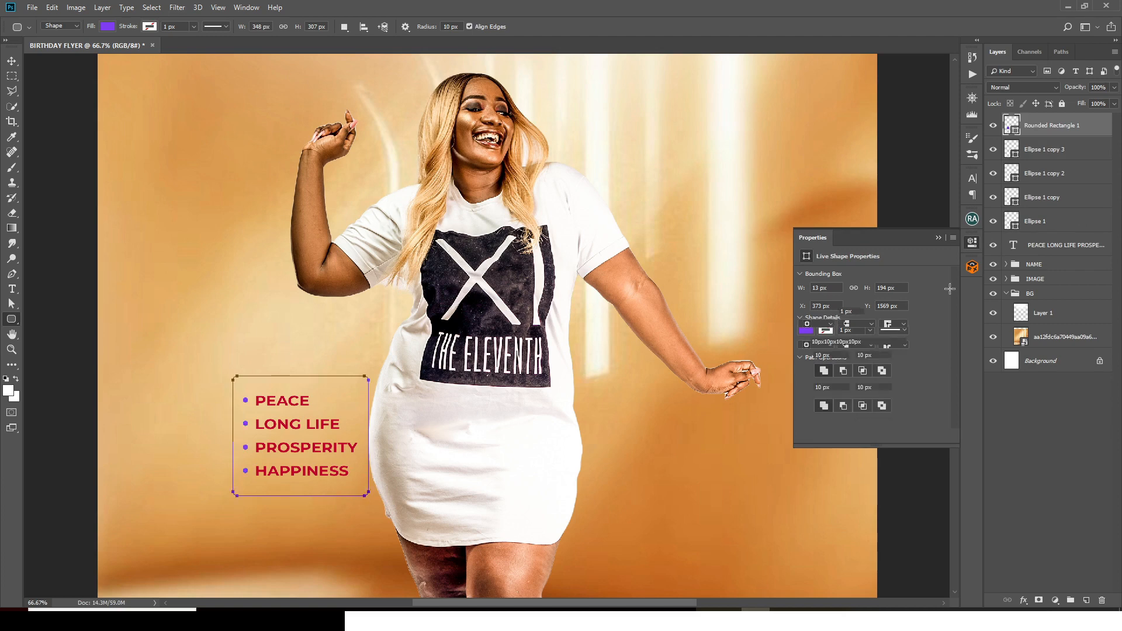
Step: Move the rounded rectangle below the wishes text layer and fill it with color #ebe7f3
drag(1049, 128, 1023, 256)
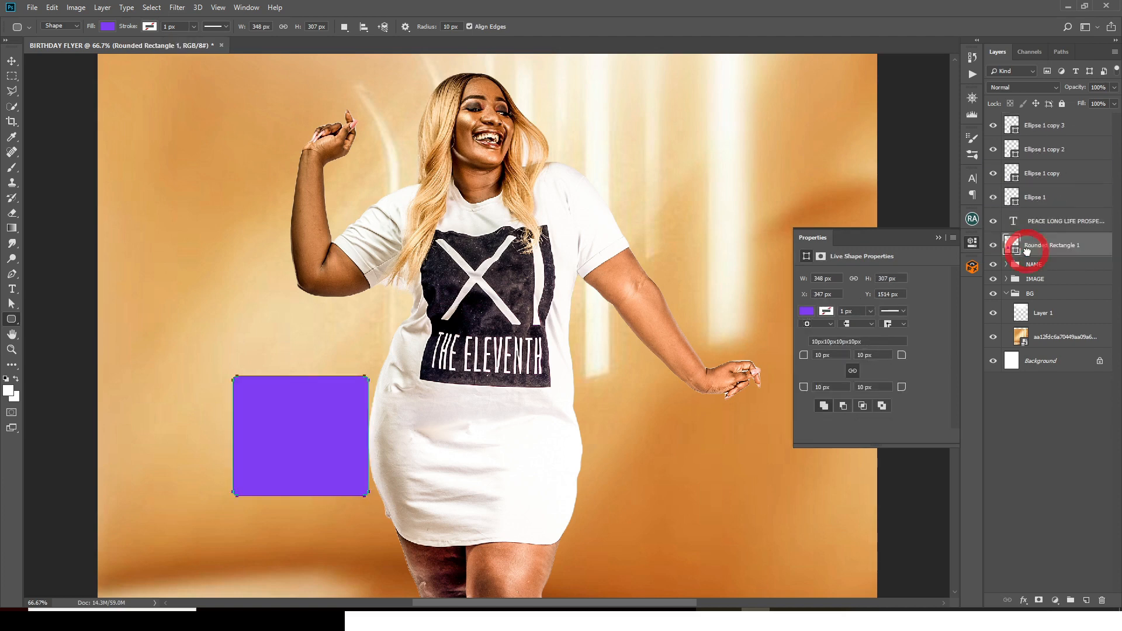
click(1005, 294)
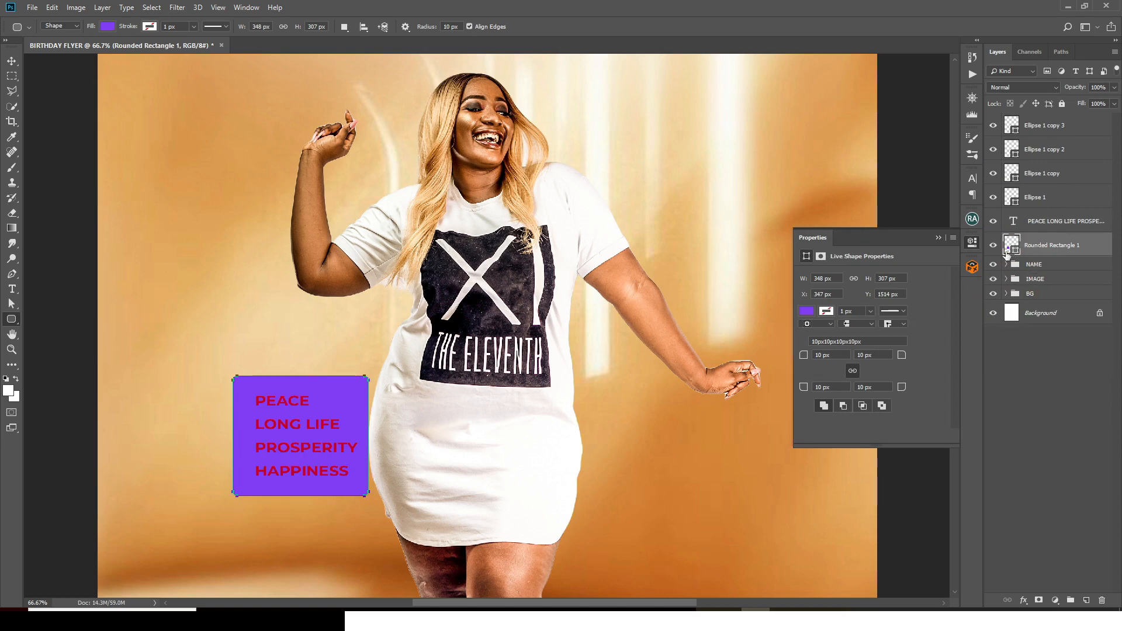
double_click(1013, 247)
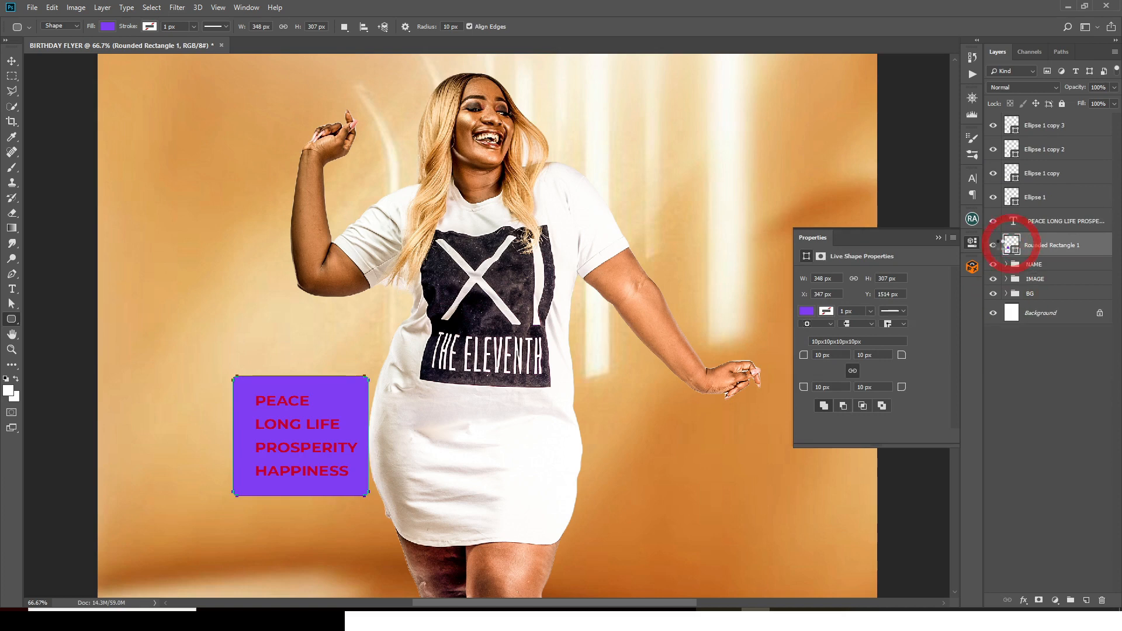
text(ebe7f3)
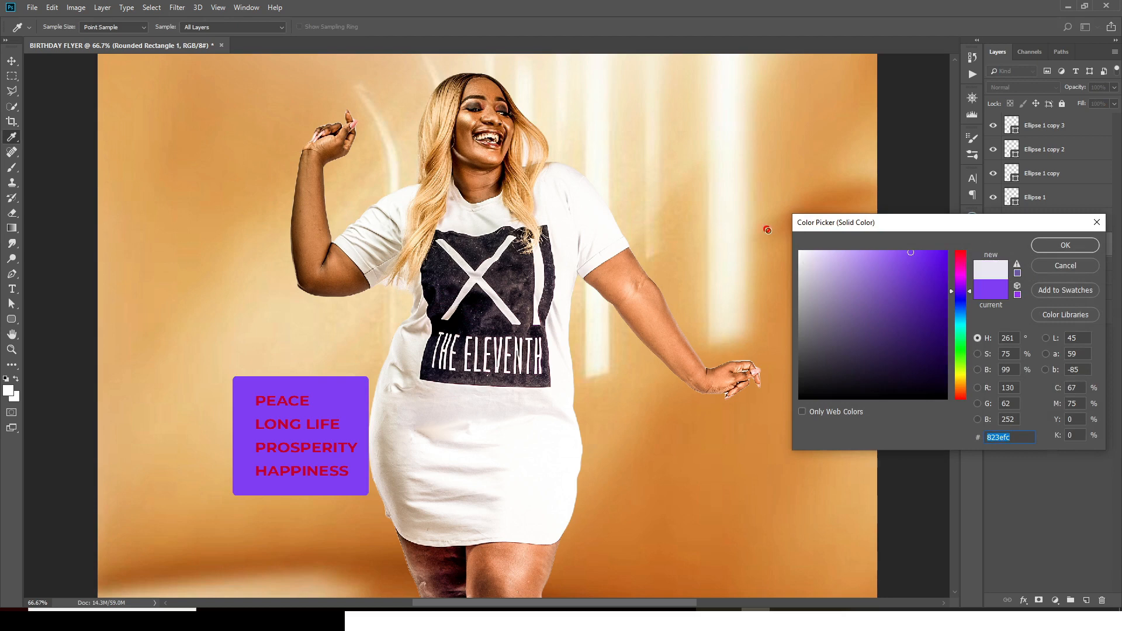
click(1047, 245)
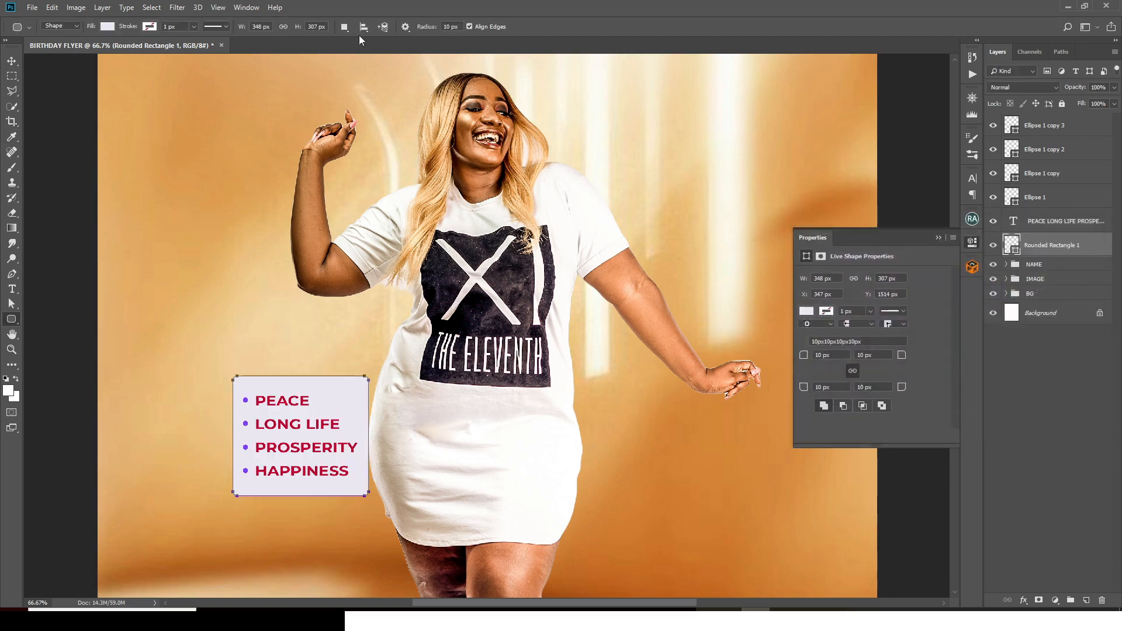
Step: Set the rounded rectangle's opacity to 50% and all its corner radii to 40 px
click(1100, 87)
text(50)
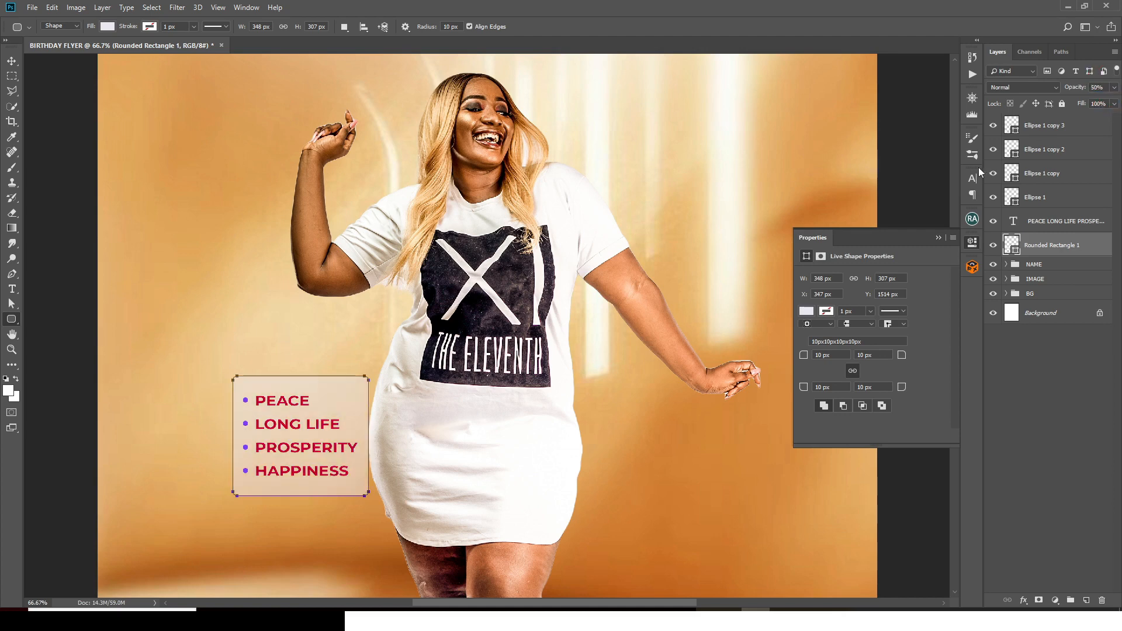
click(938, 237)
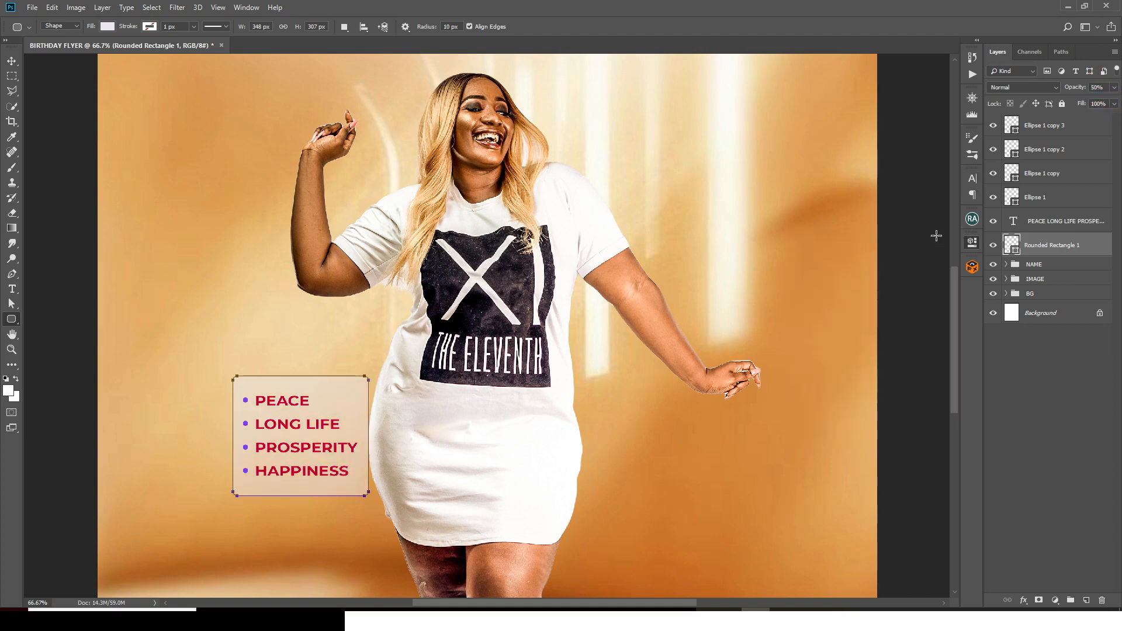
click(973, 242)
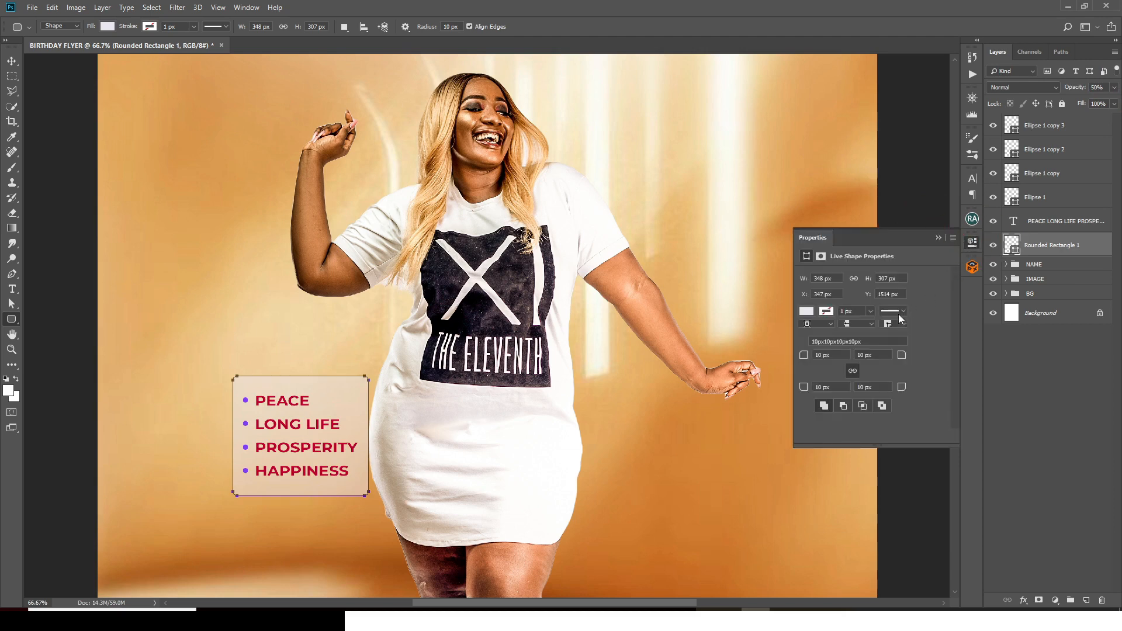
click(830, 356)
text(40)
key(Return)
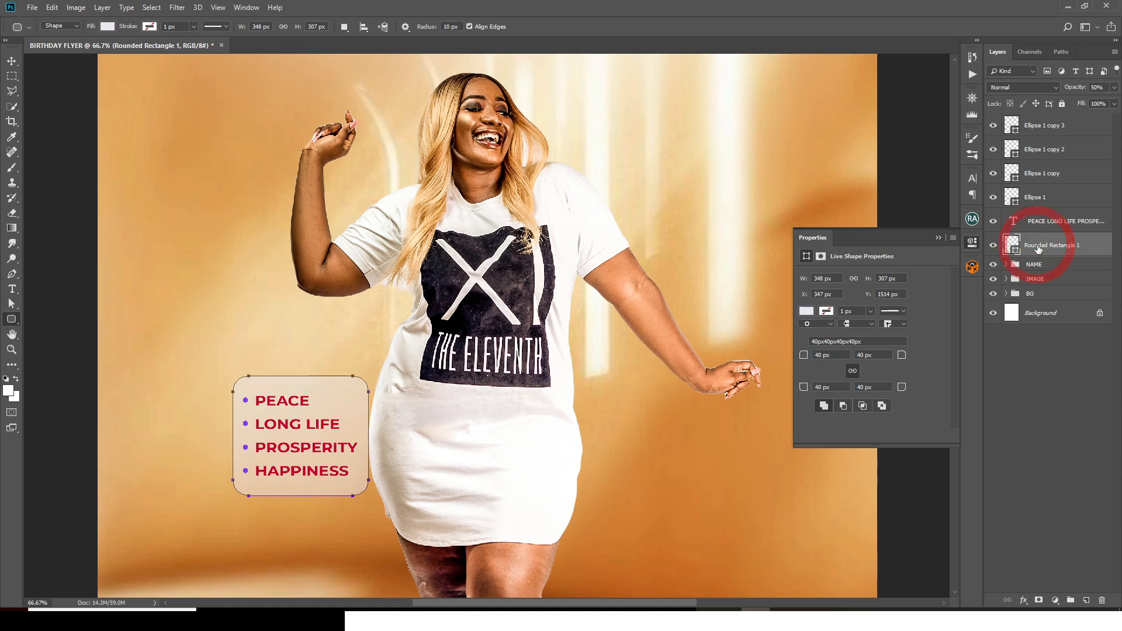
Step: Duplicate the rounded rectangle and scale the copy from its center to about 113% to form an outer frame
key(ctrl+j)
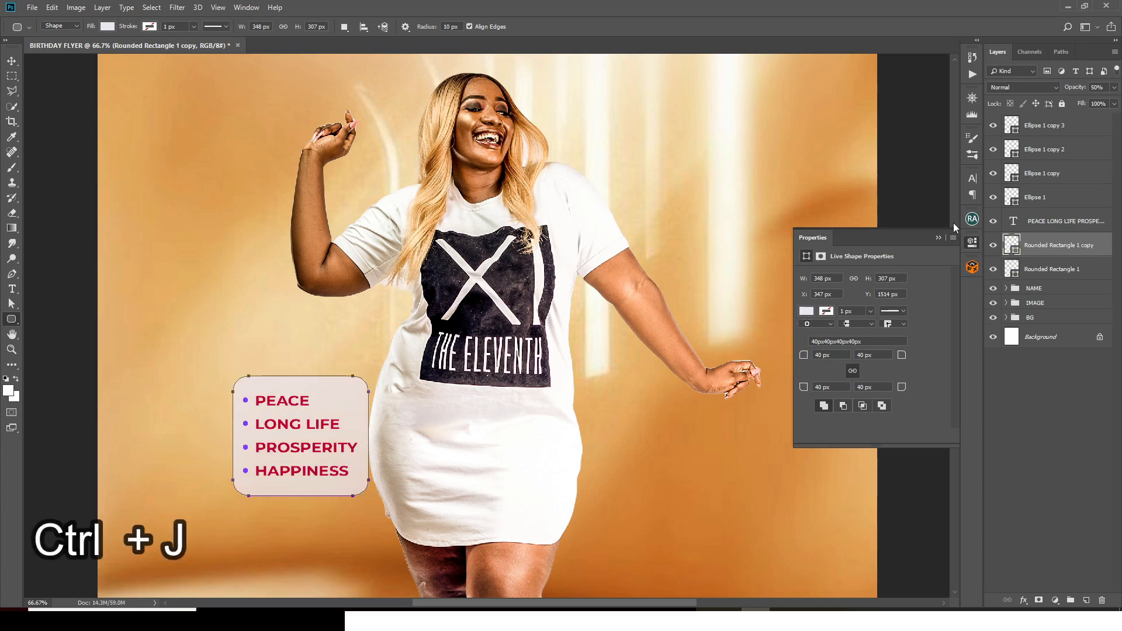
key(ctrl+t)
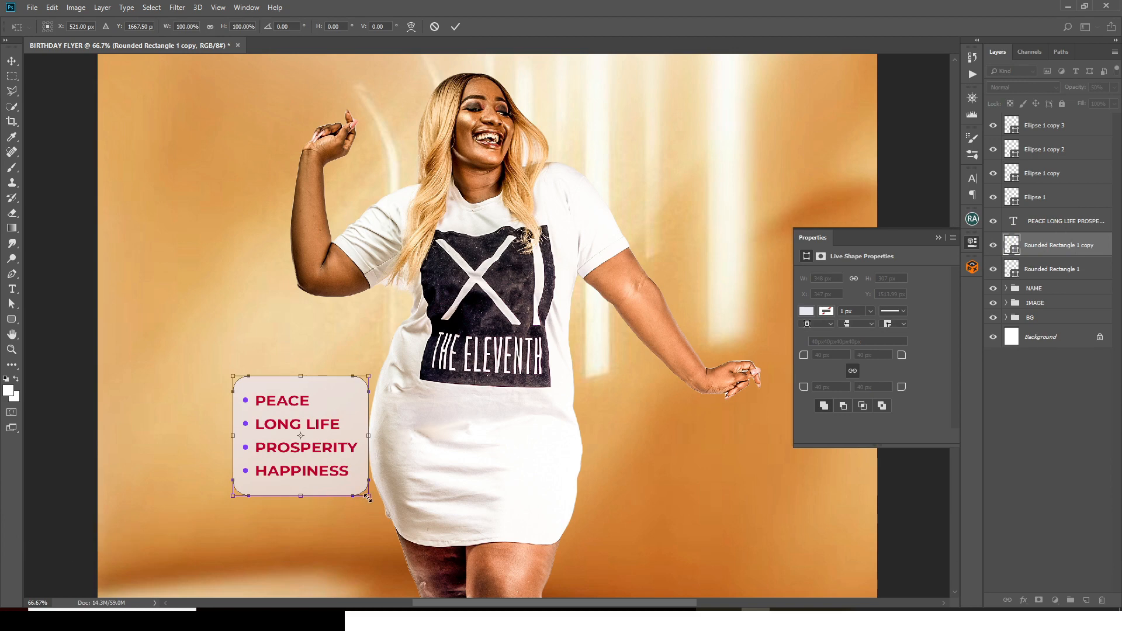
drag(367, 497, 378, 507)
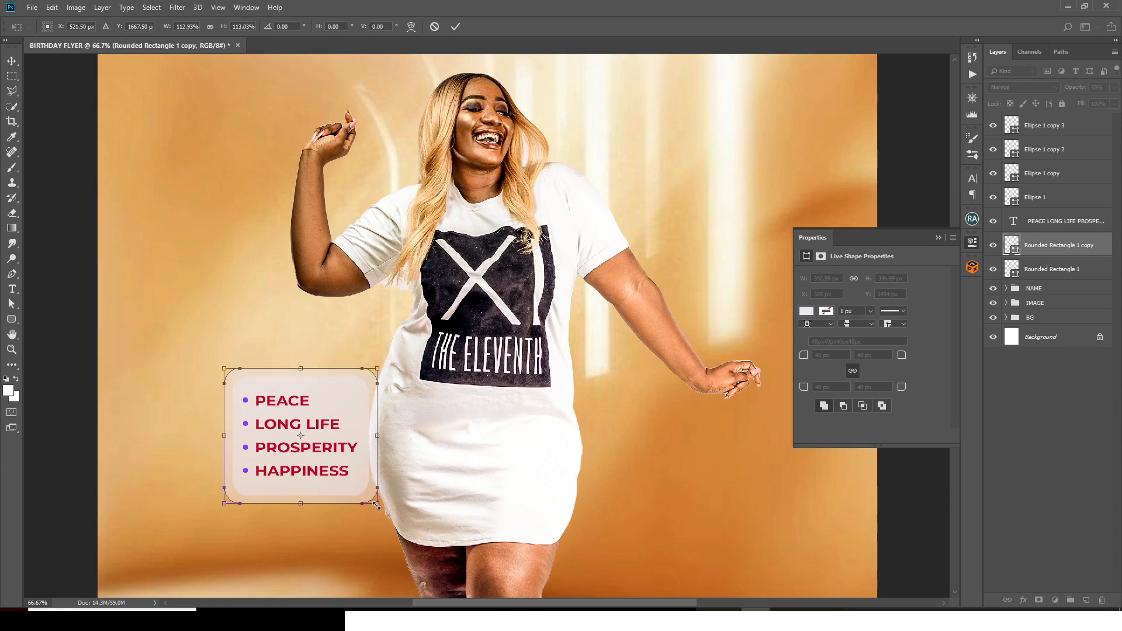
key(Return)
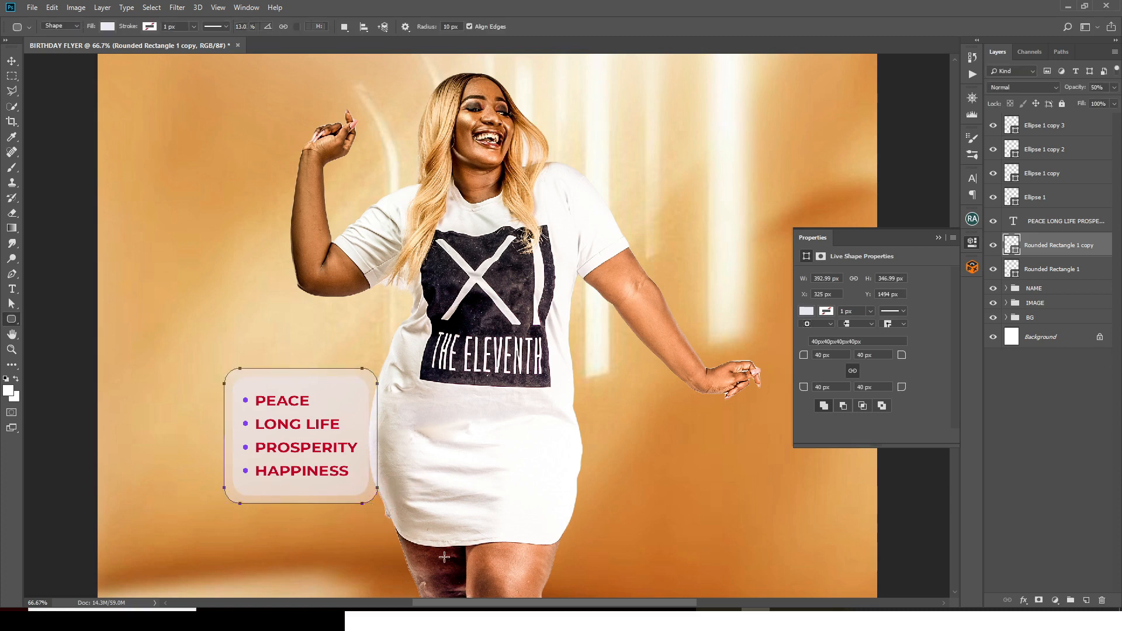
key(ctrl+semicolon)
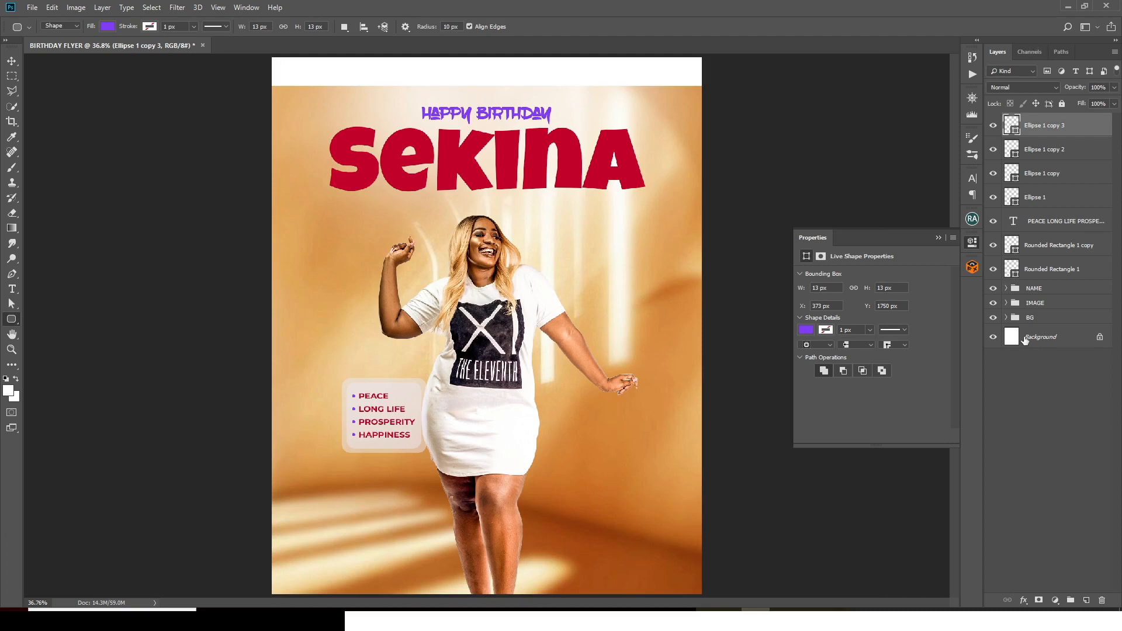
Step: Move the orange background image in the BG group up to the canvas's top edge to cover the white strip
click(1005, 321)
click(1032, 359)
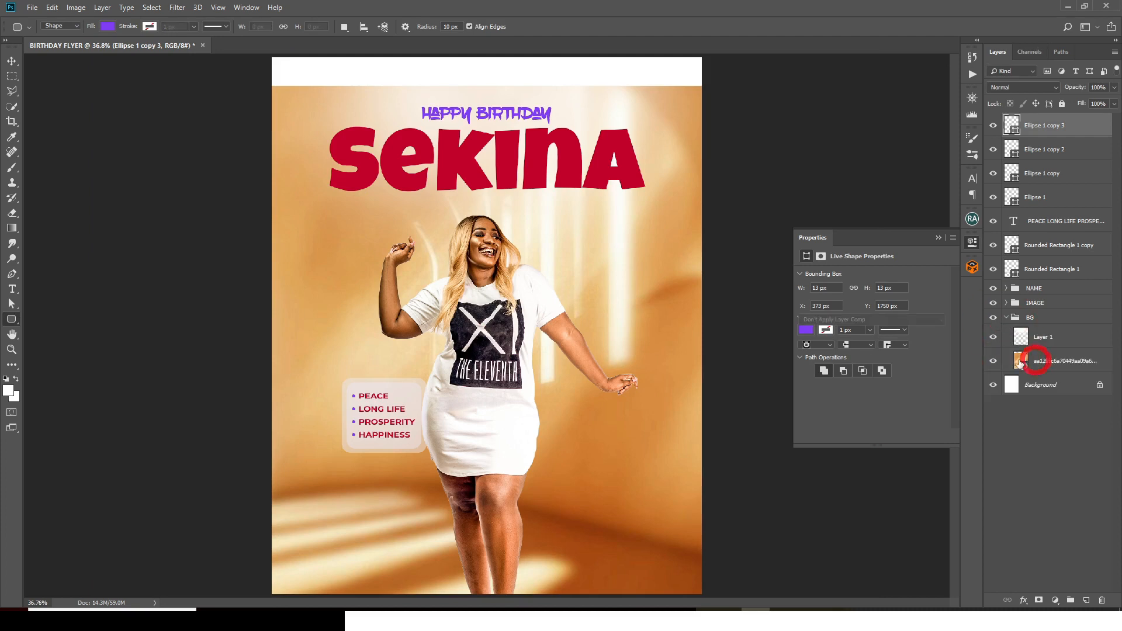
key(v)
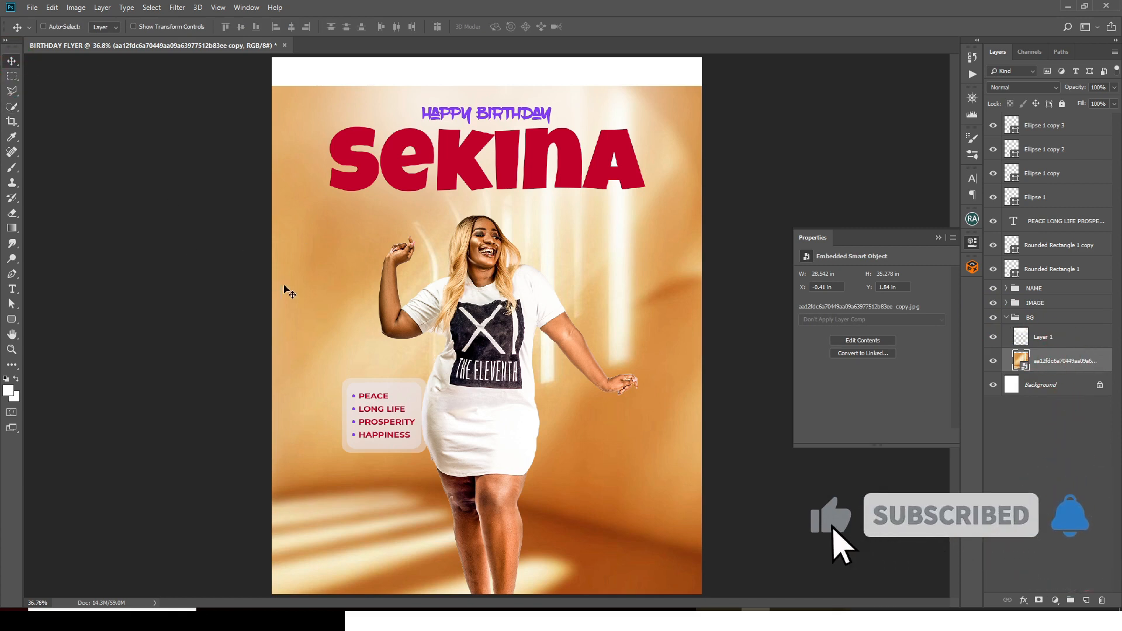
drag(291, 289, 290, 254)
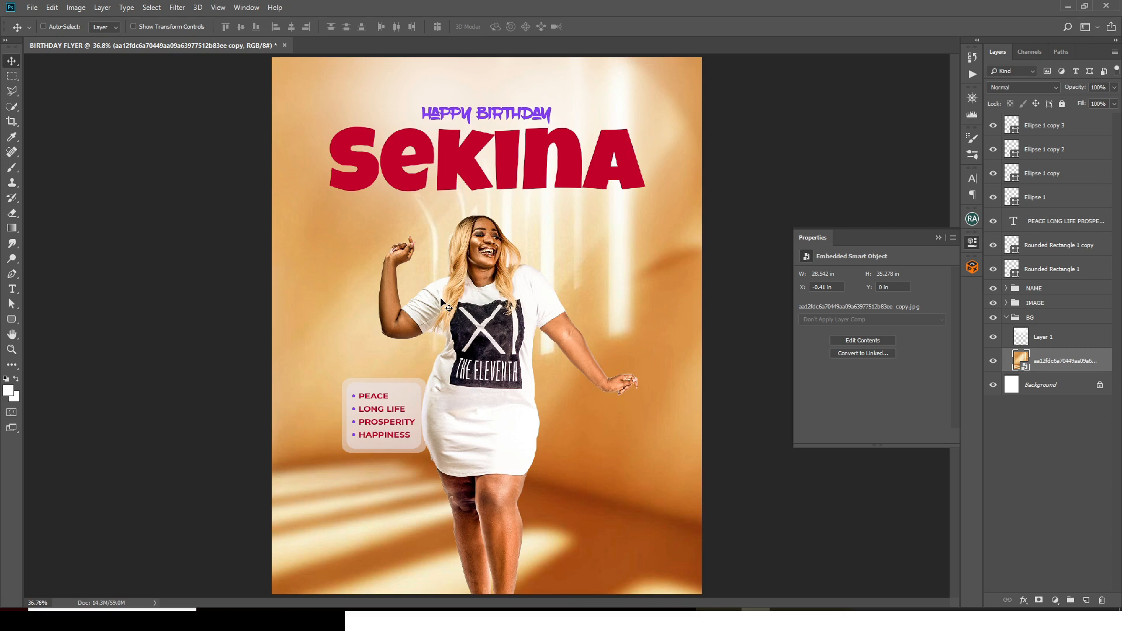
click(1005, 318)
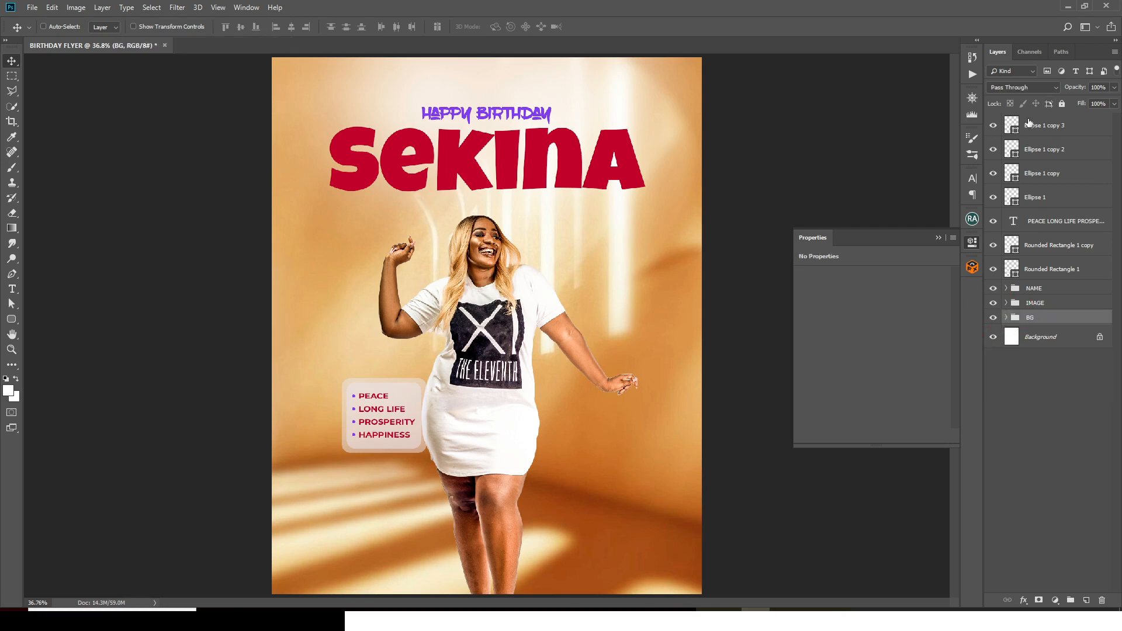
Step: Group the four dots, the wishes text and both rounded rectangles, and name the group LIST
click(1030, 131)
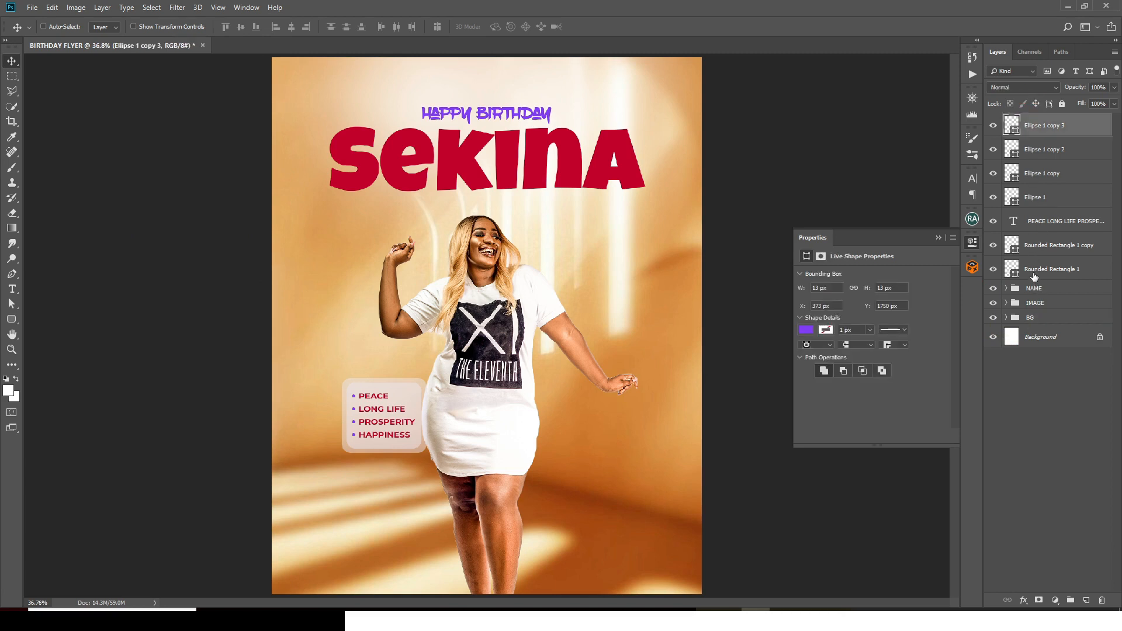
shift+click(1034, 269)
key(ctrl+g)
double_click(1035, 120)
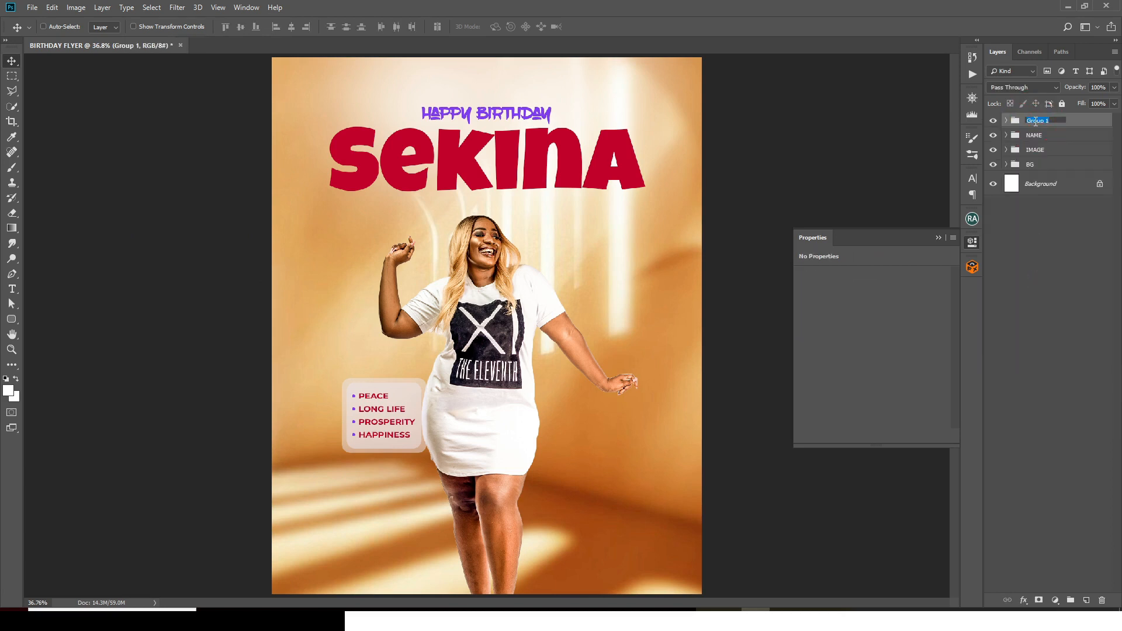
text(LIST)
key(Return)
Step: Tilt the LIST group counterclockwise and place it slightly overlapping the side of the woman's dress
drag(374, 427, 400, 431)
key(ctrl+t)
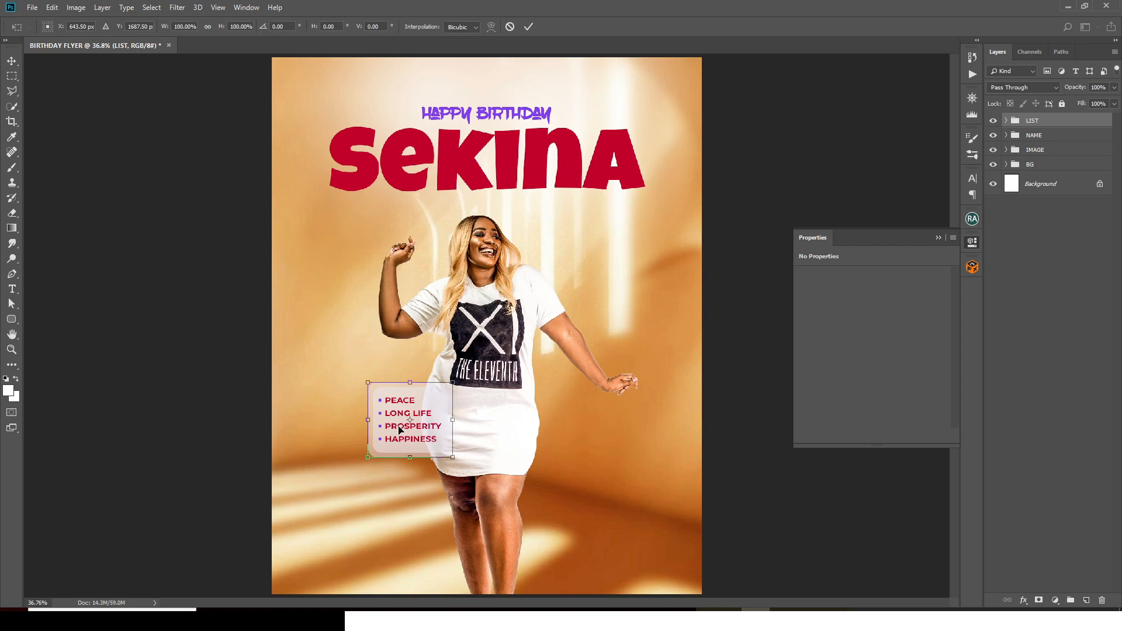
drag(494, 396, 479, 351)
key(Return)
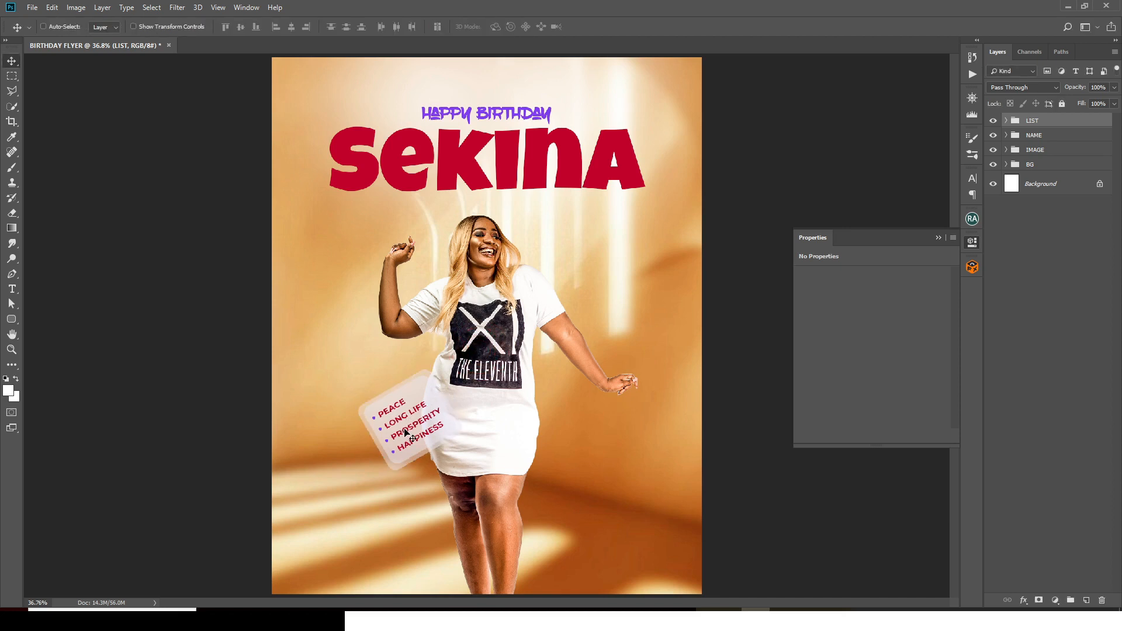
drag(405, 429, 398, 432)
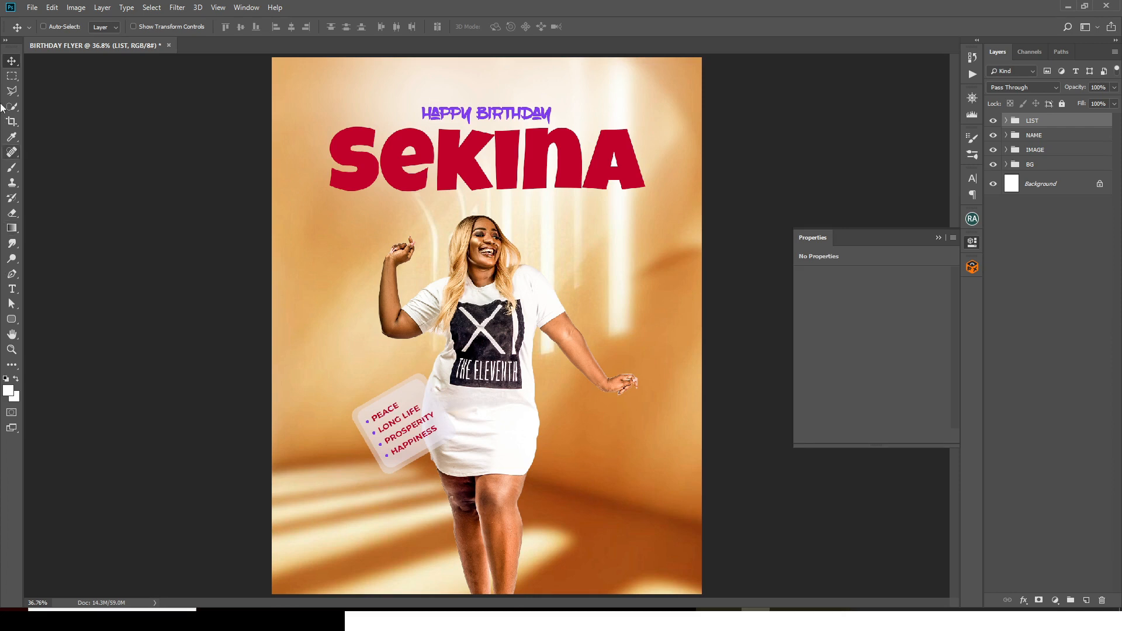
Step: Add a text layer beside the woman's shoulder reading 10TH, copied from the Notepad notes
click(14, 290)
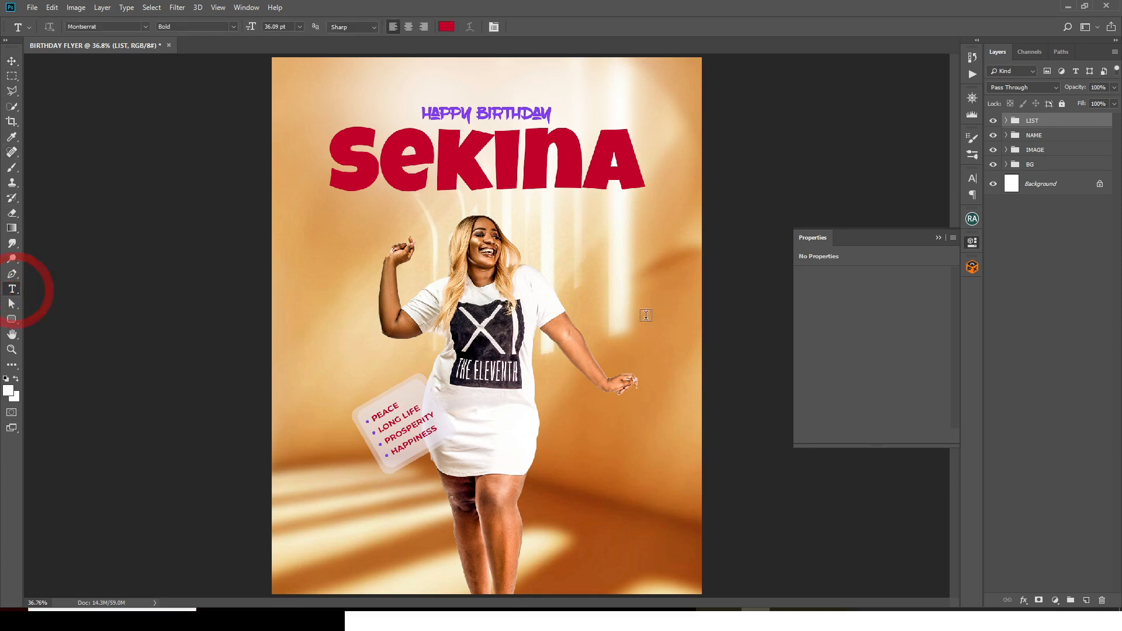
click(578, 273)
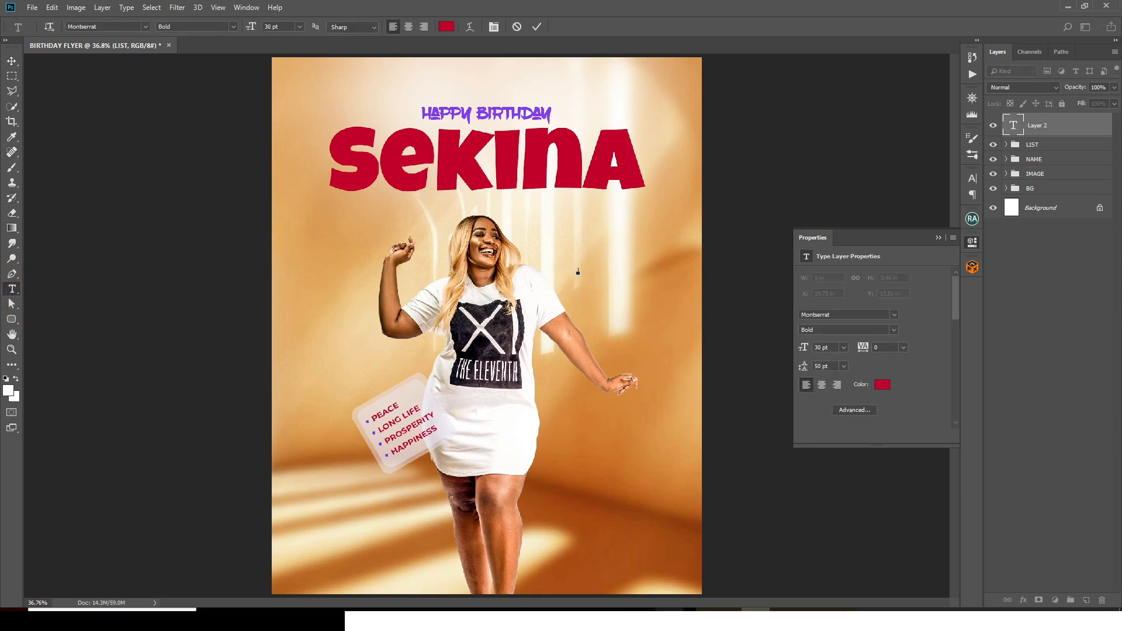
key(alt+Tab)
drag(539, 470, 511, 470)
key(ctrl+c)
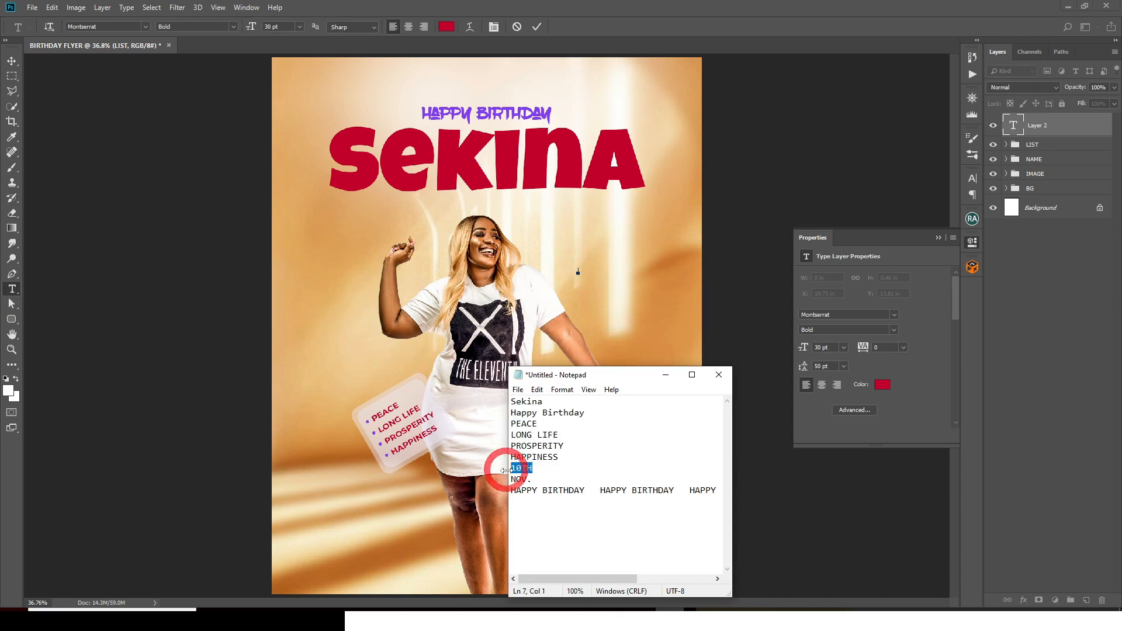
click(718, 5)
key(ctrl+v)
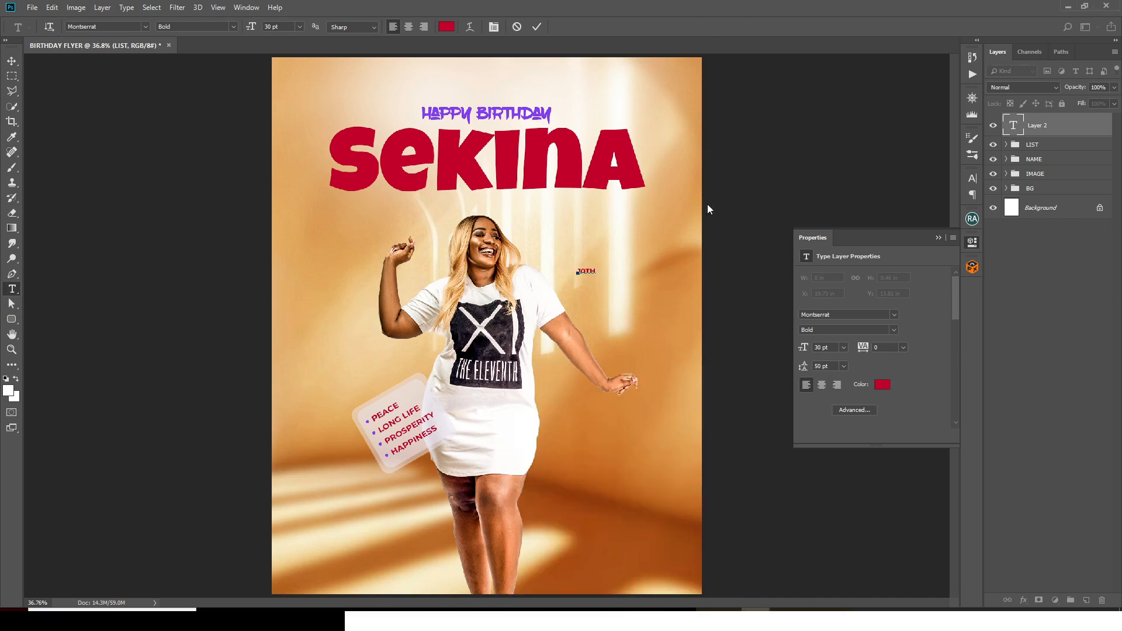
click(1008, 124)
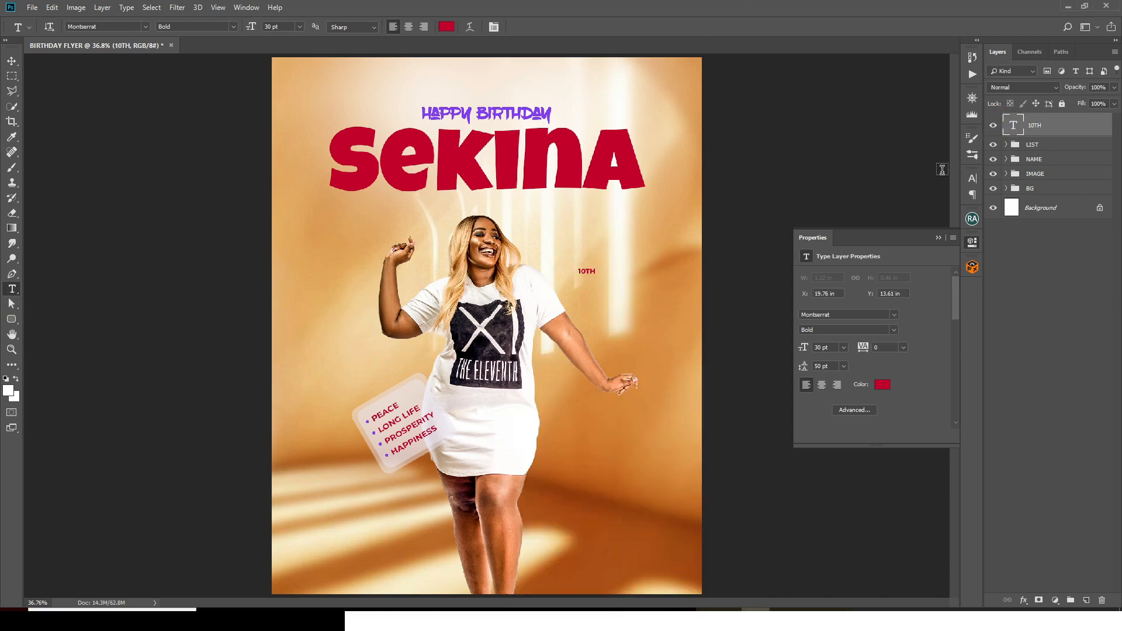
Step: Change the 10TH text's font to Luckiest Guy
click(972, 178)
click(902, 193)
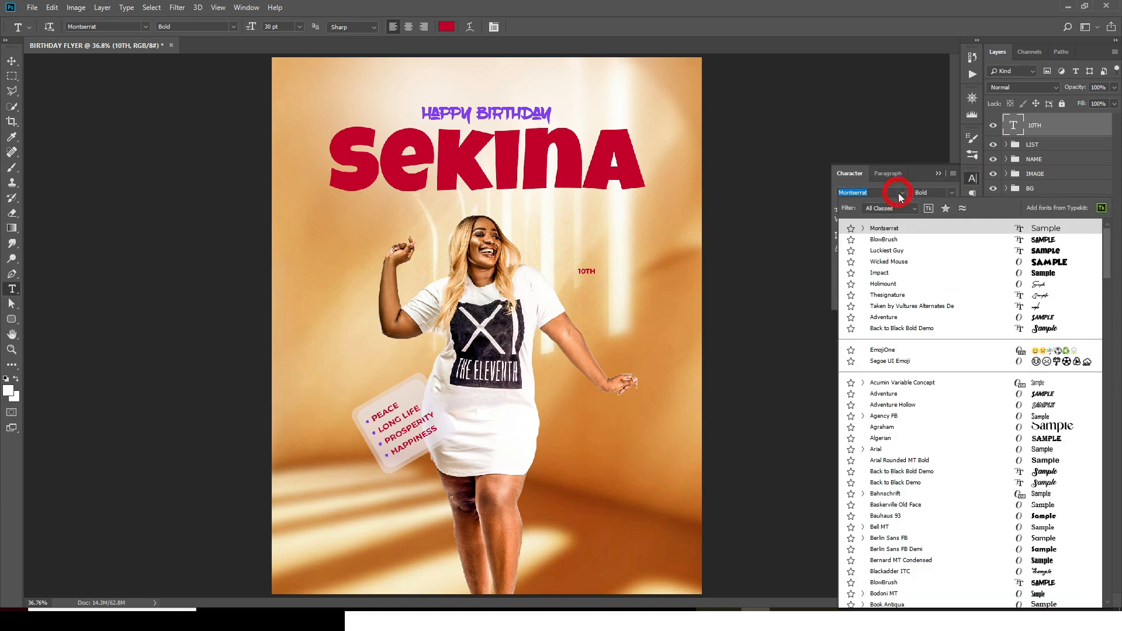
click(887, 251)
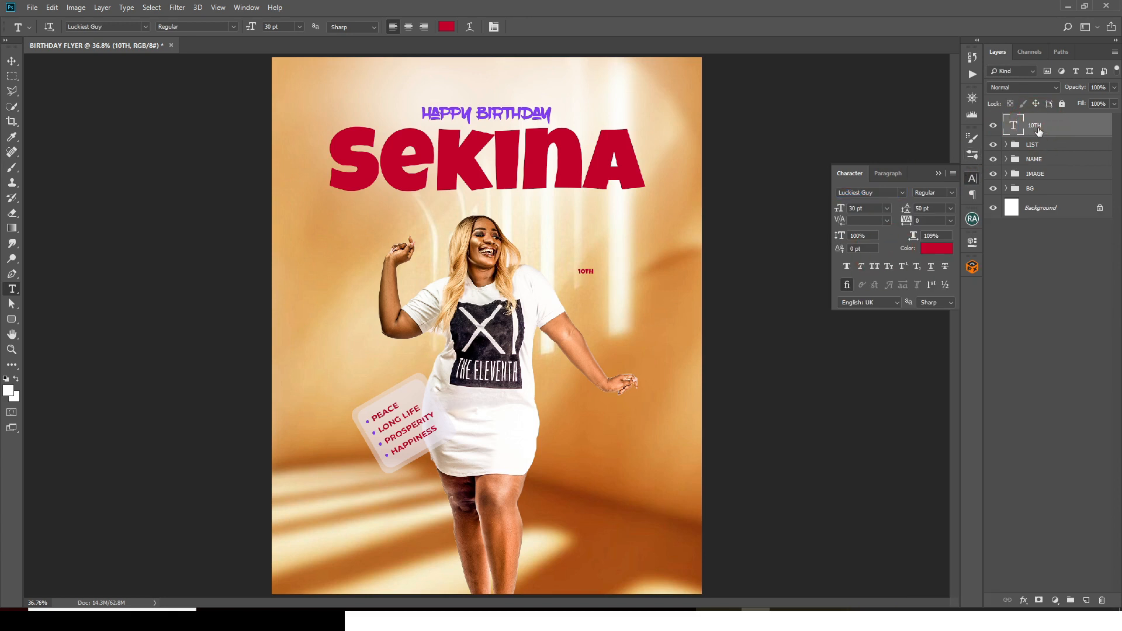
Step: Enlarge the 10TH text to about 61.69 pt and move it slightly up beside the woman's shoulder
key(ctrl+t)
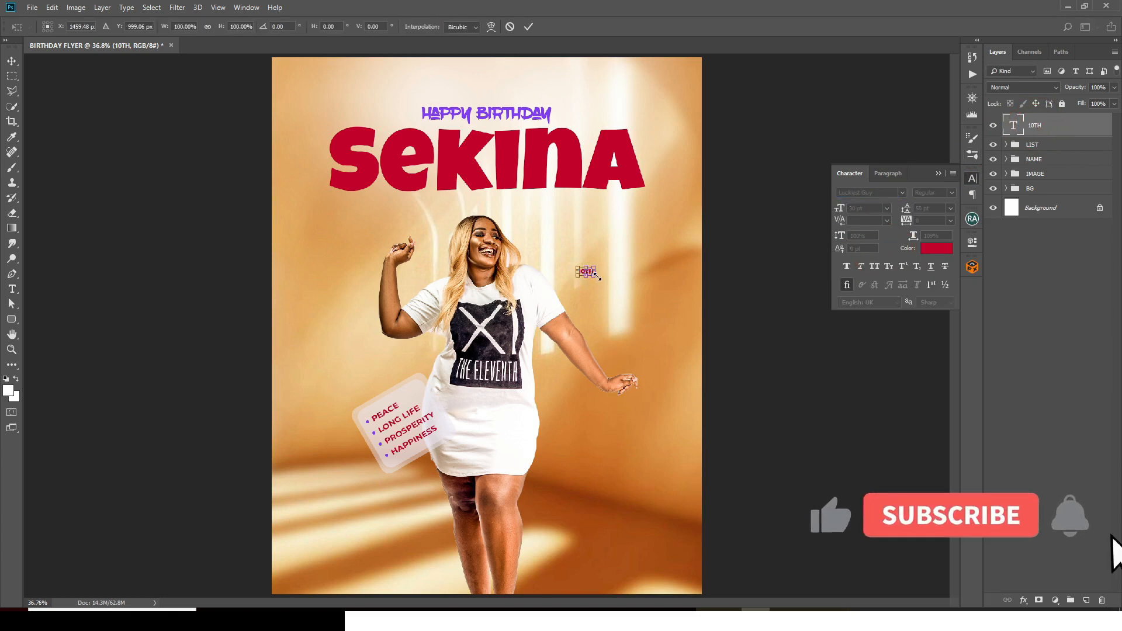
mouse_move(602, 277)
mouse_down()
mouse_move(616, 287)
mouse_move(589, 283)
mouse_up()
key(Return)
key(v)
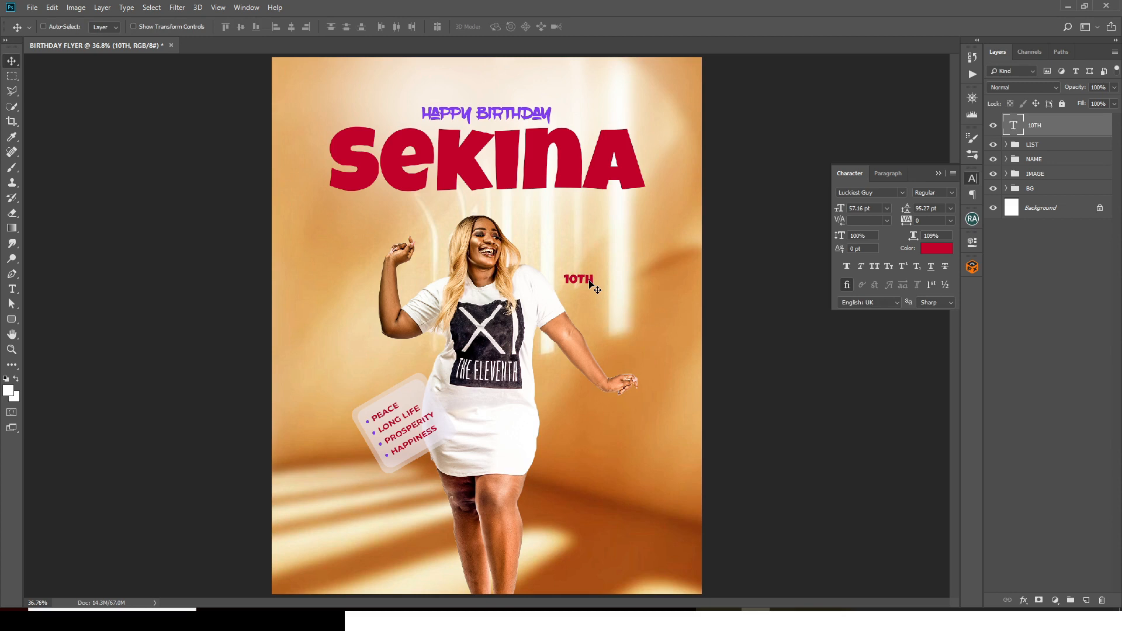
key(shift+Up)
key(shift+Up)
key(ctrl+t)
drag(594, 285, 597, 288)
key(Return)
click(549, 611)
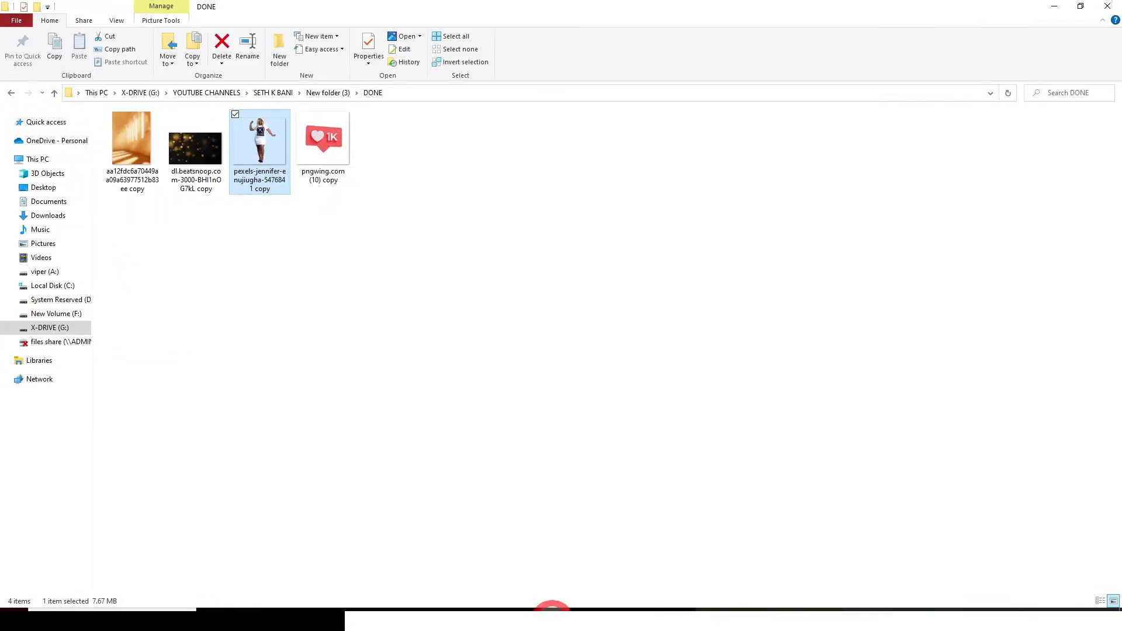
click(554, 613)
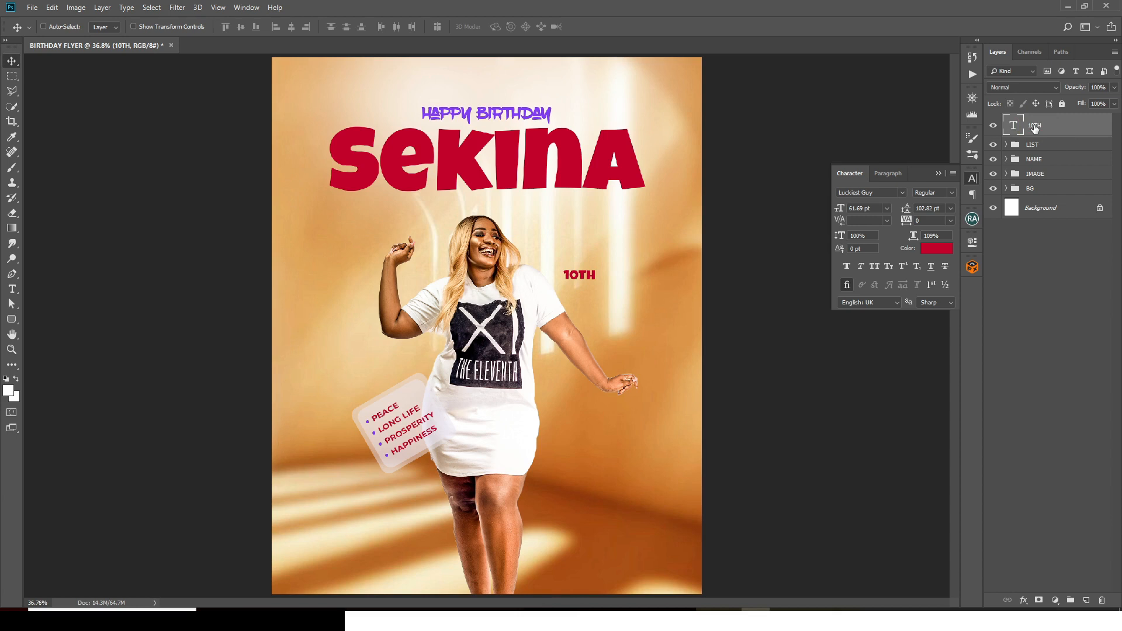
Step: Duplicate the 10TH text directly below the original and replace its wording with NOV., copied from the Notepad notes
key(ctrl+j)
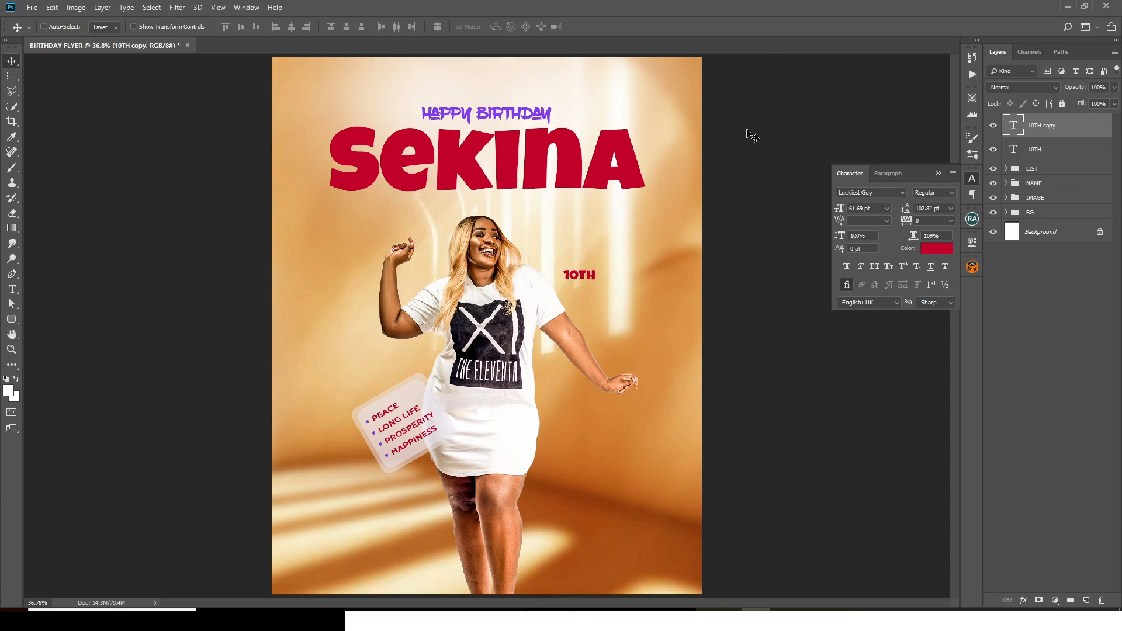
drag(576, 283, 577, 294)
click(669, 610)
drag(533, 479, 500, 481)
key(ctrl+c)
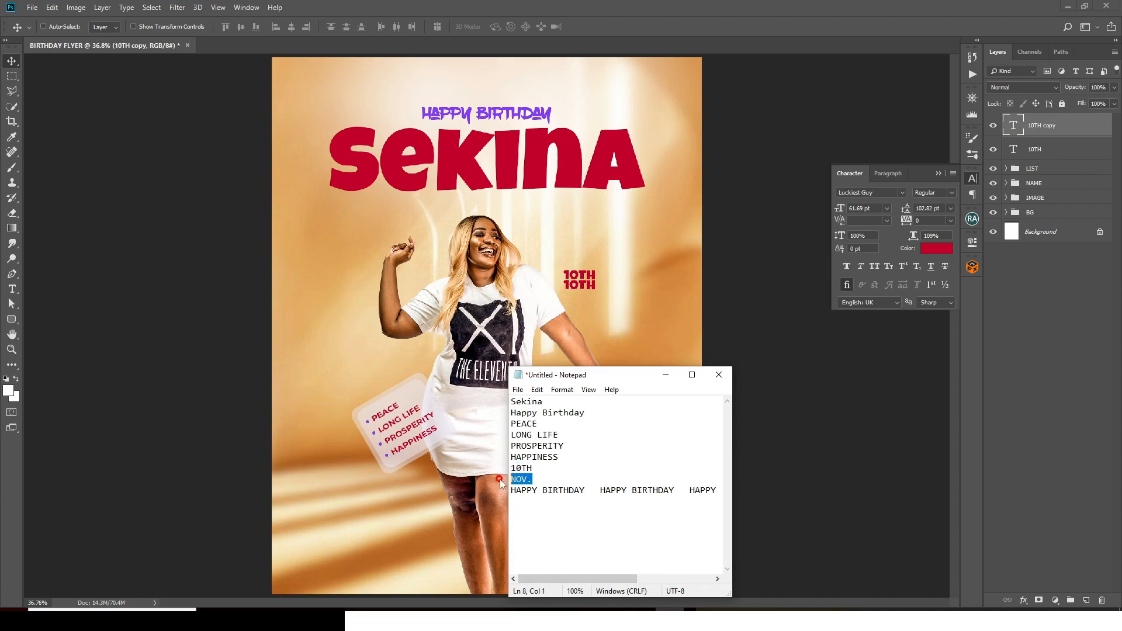
click(642, 5)
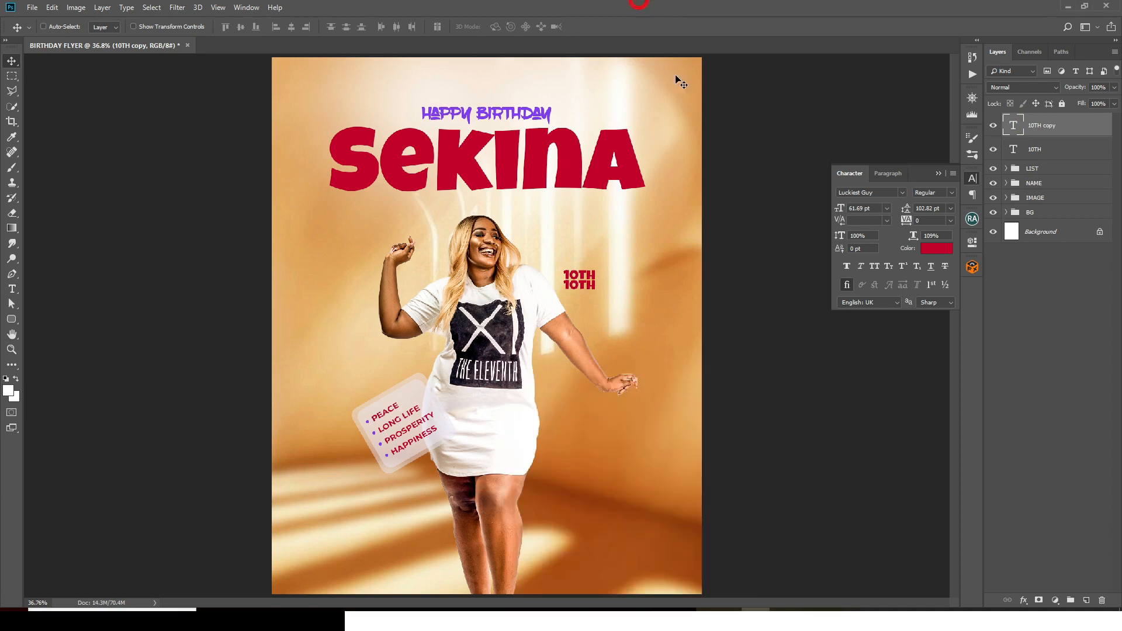
double_click(1019, 124)
key(ctrl+v)
click(1013, 122)
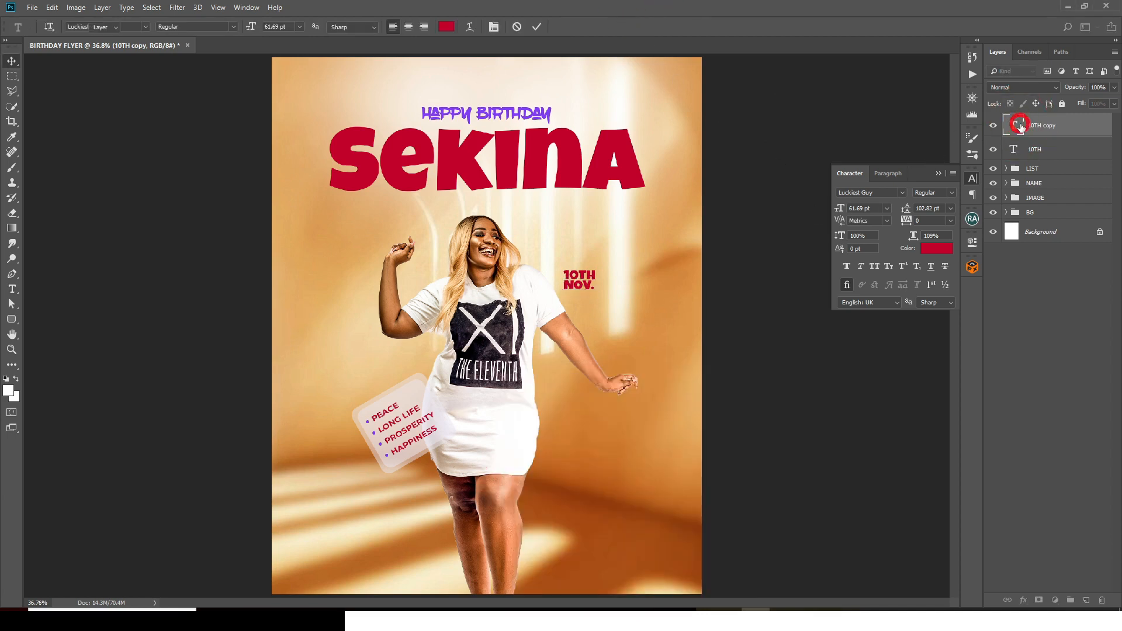
Step: Enlarge the NOV. text, then scale the 10TH and NOV. texts together to about 87.34 pt
key(ctrl+t)
drag(594, 297, 607, 296)
key(Return)
shift+click(1049, 150)
key(ctrl+t)
key(Return)
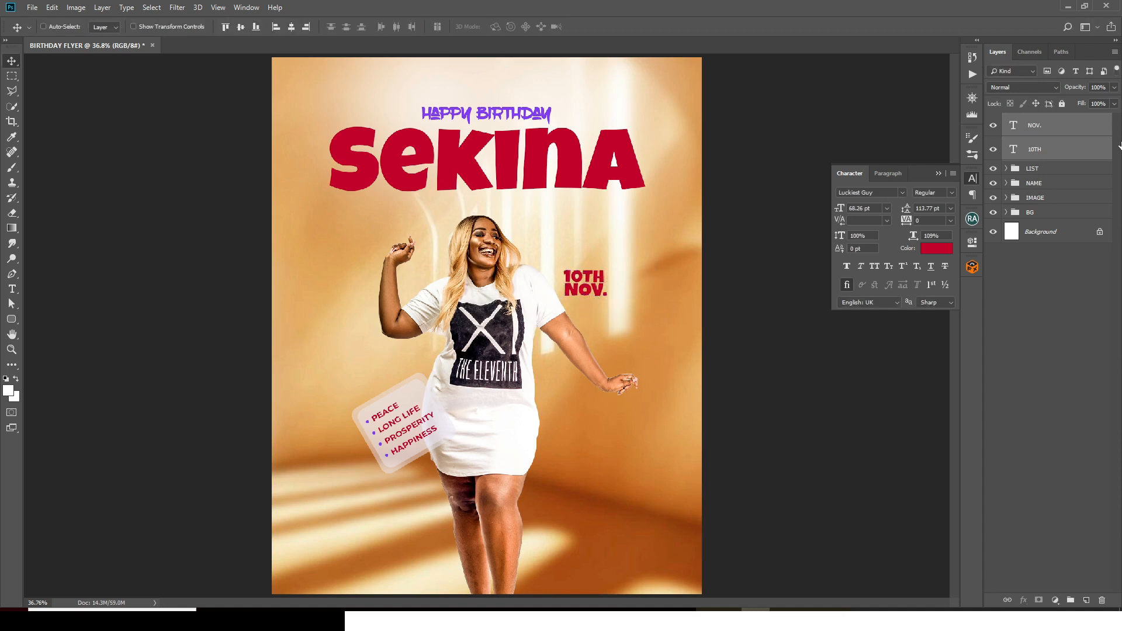
Step: Reduce the NOV. text to 78.93 pt and nudge it down and to the right beneath 10TH
click(1049, 151)
click(1044, 124)
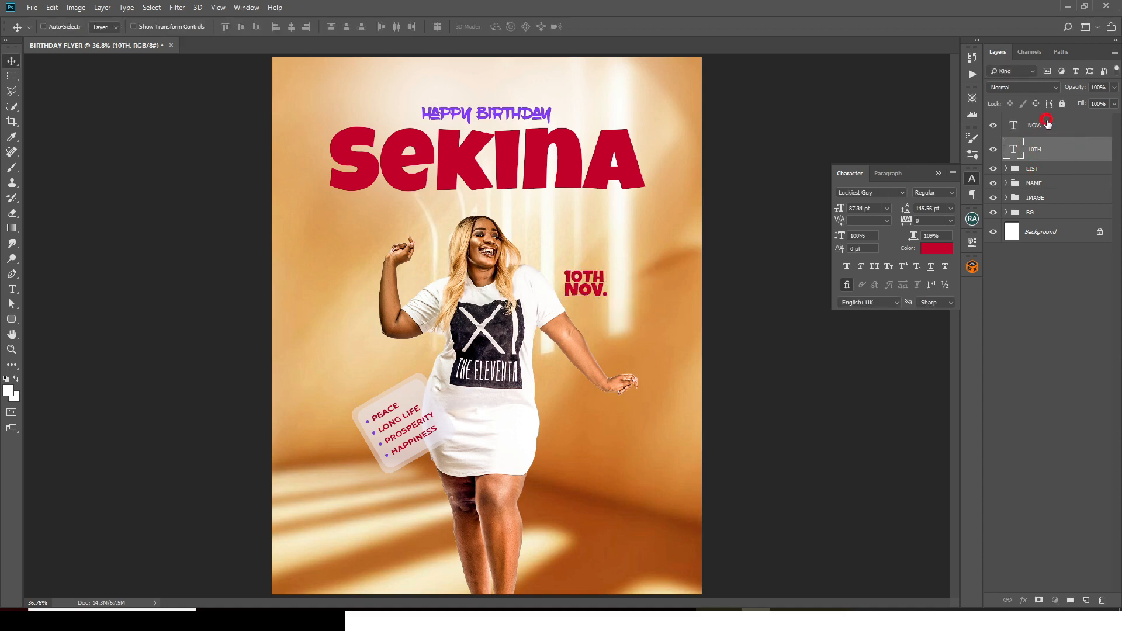
click(1021, 152)
click(1026, 125)
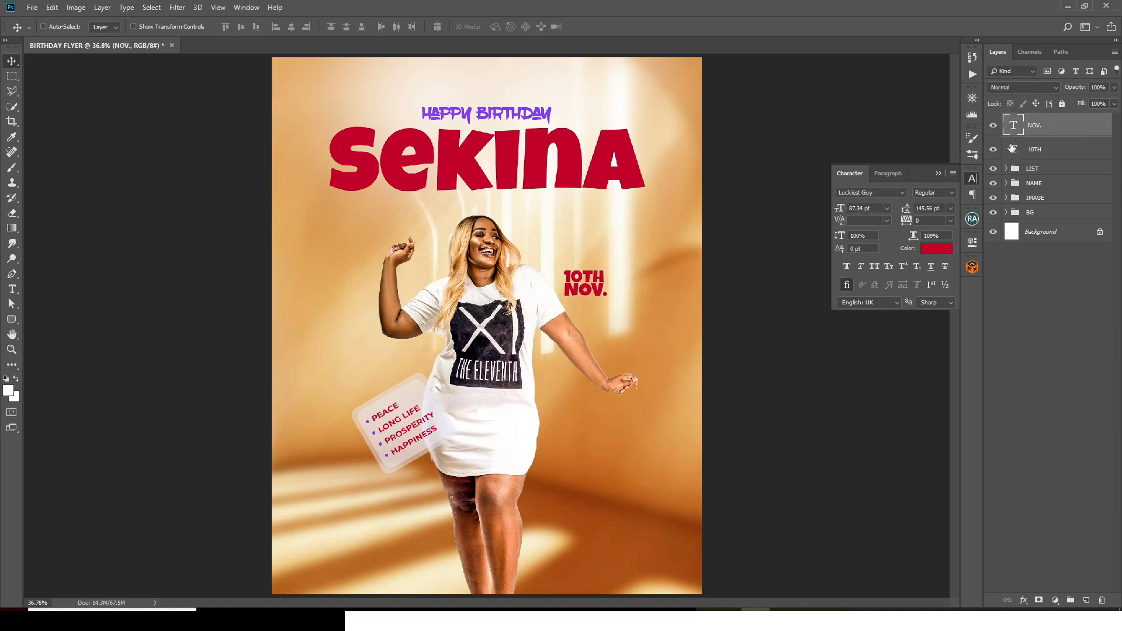
drag(837, 209, 829, 210)
key(Down)
key(Down)
key(Down)
key(Down)
key(Down)
key(Down)
key(Down)
key(Down)
key(Right)
key(Right)
key(Right)
Step: Recolor the NOV. text purple (#823efc), sampled from the HAPPY BIRTHDAY heading
click(940, 249)
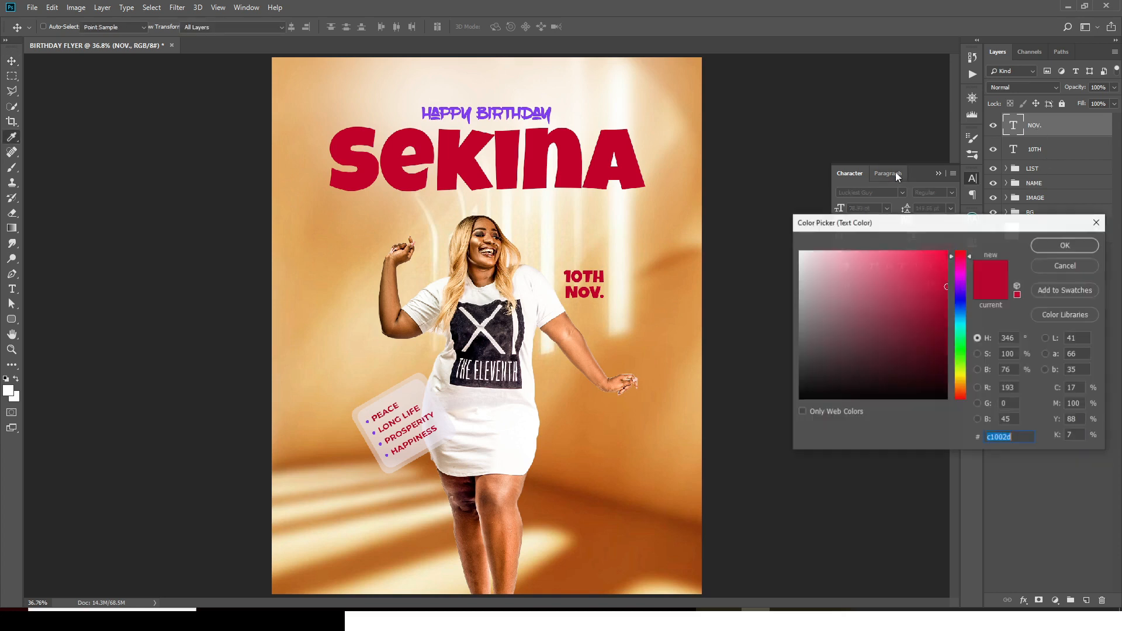
click(545, 114)
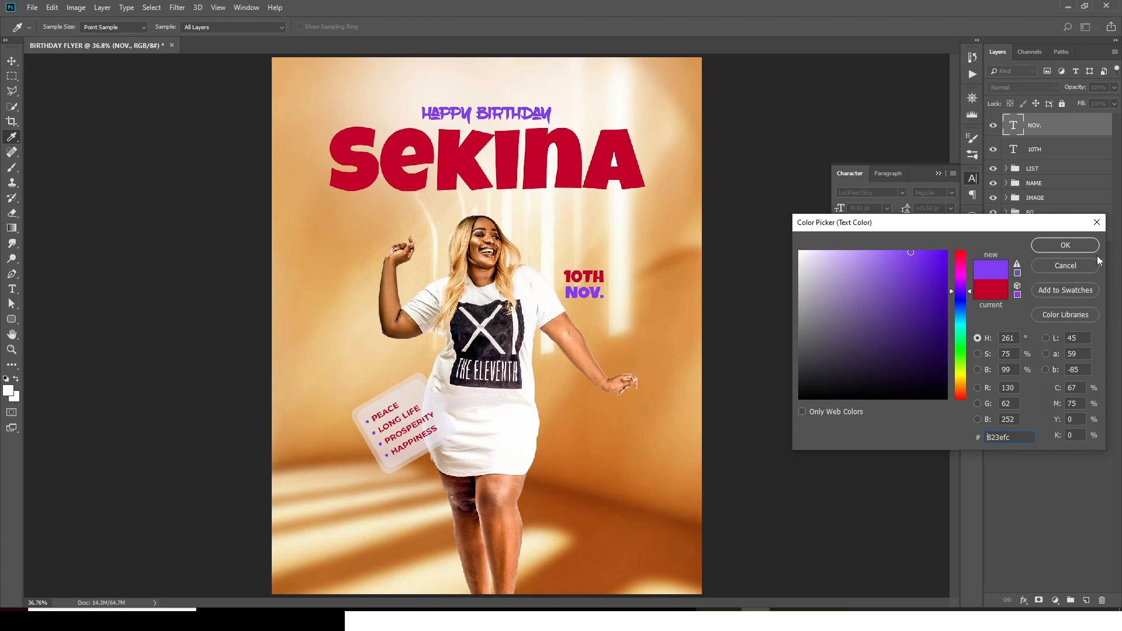
click(1049, 249)
click(938, 173)
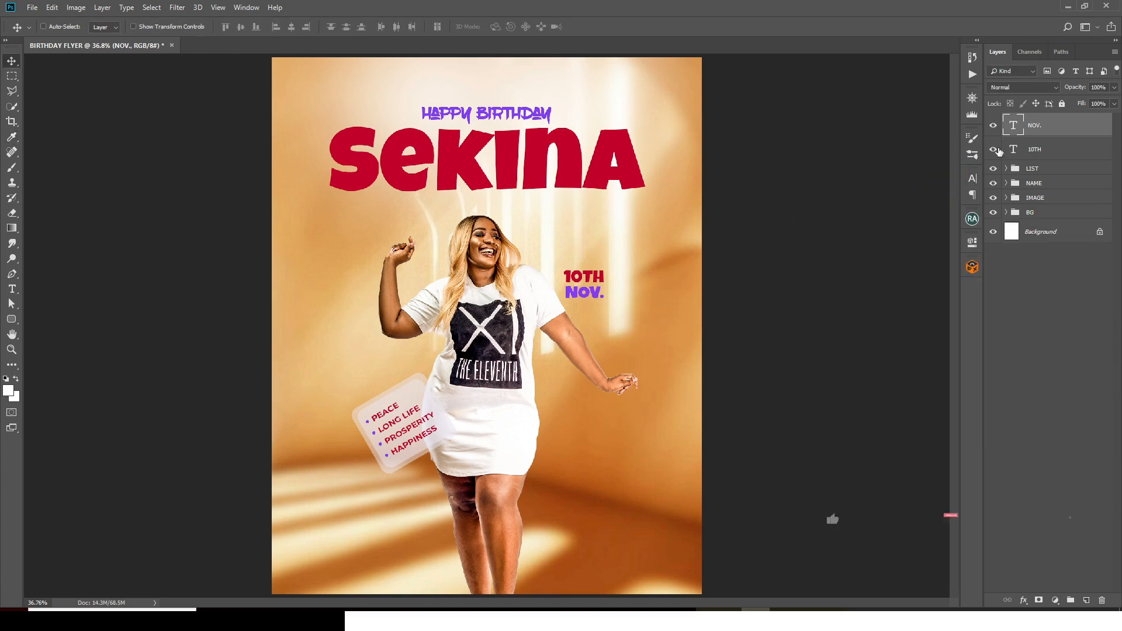
Step: Group the NOV. and 10TH text layers and name the group DATE
key(t)
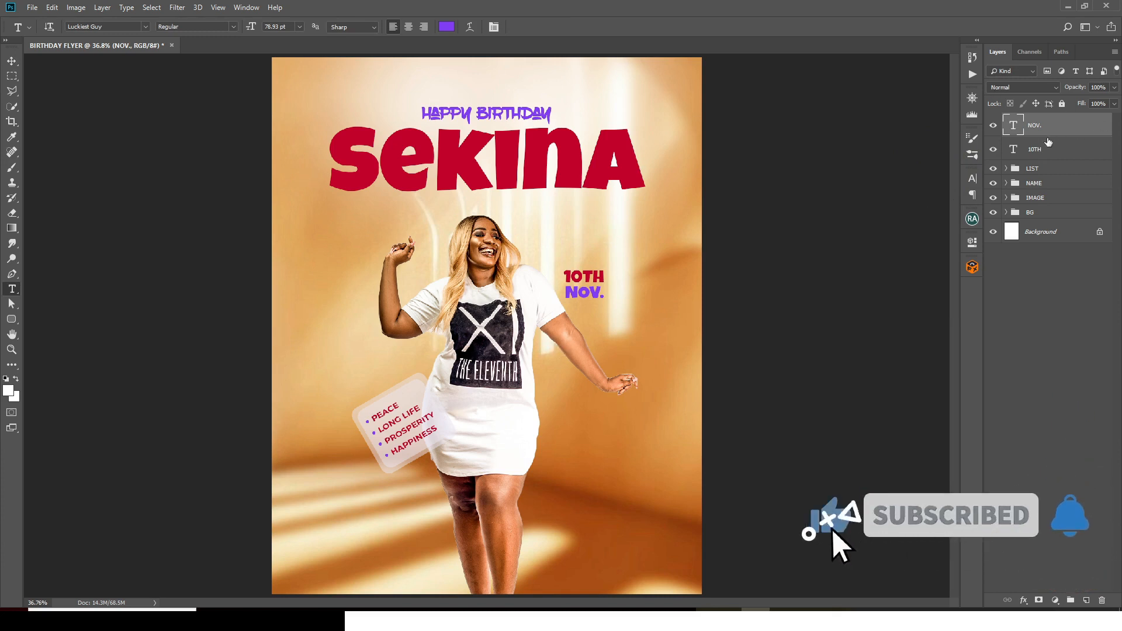
shift+click(1032, 151)
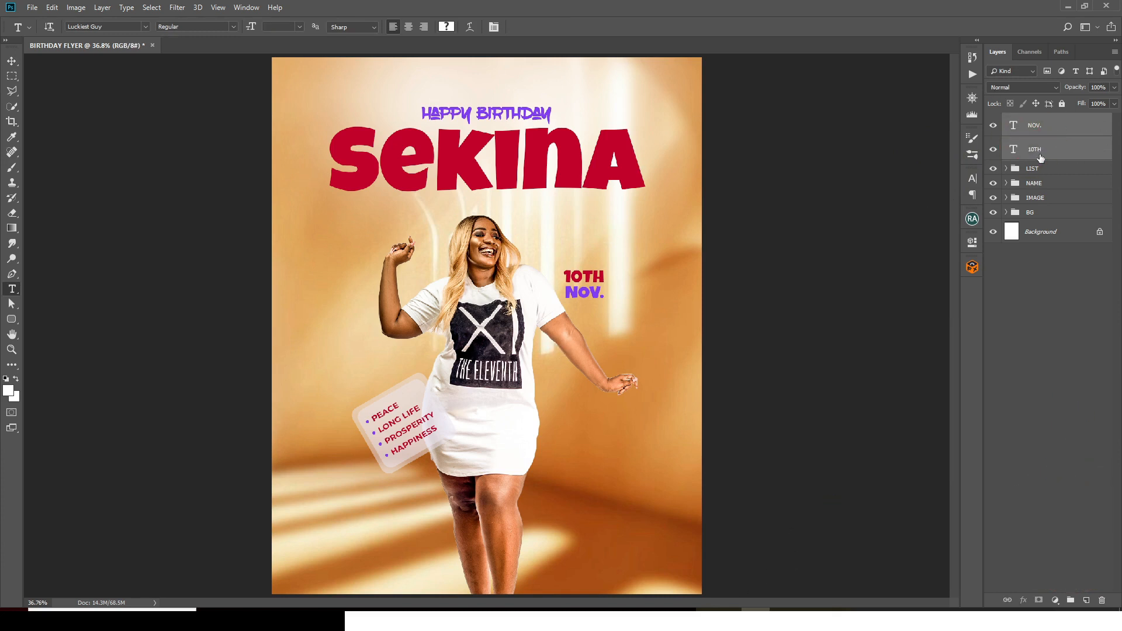
key(ctrl+g)
double_click(1032, 119)
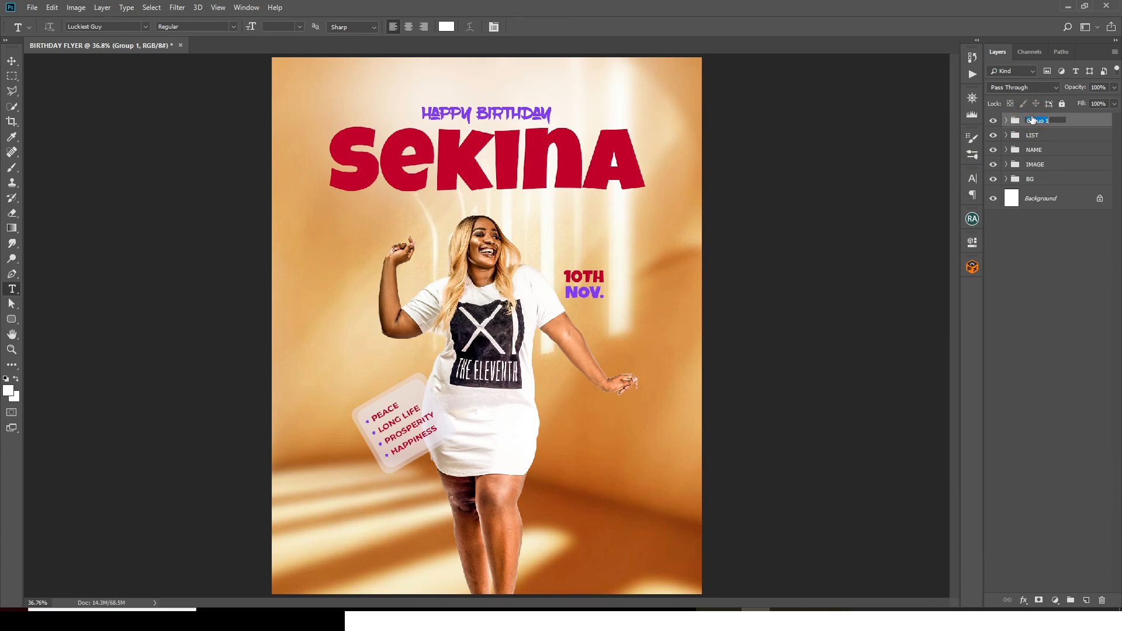
key(Return)
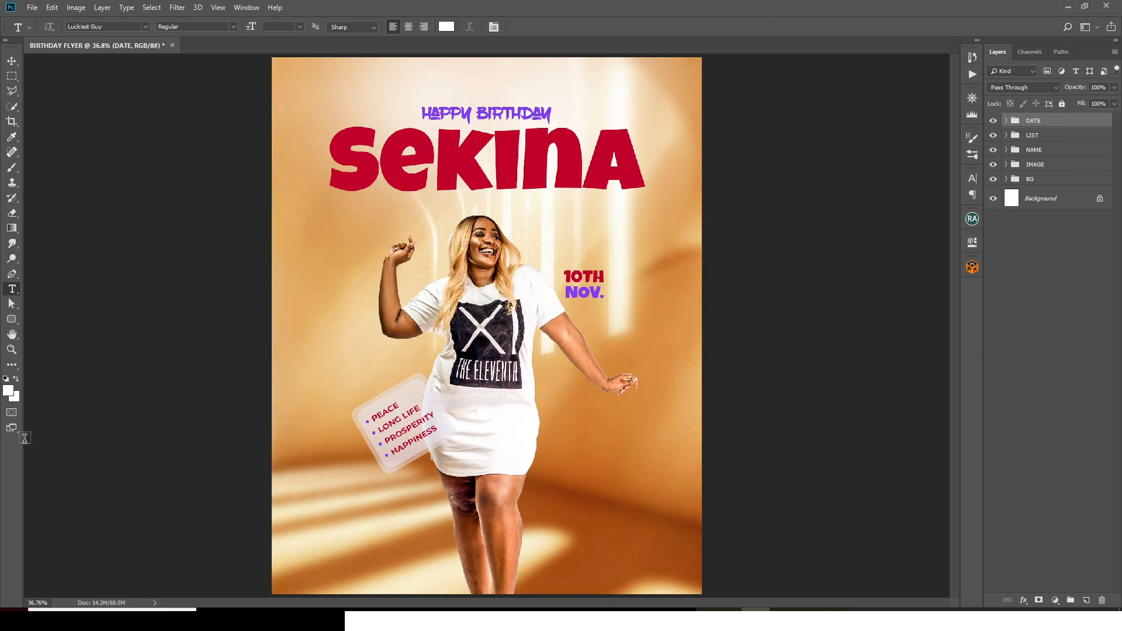
Step: Draw a circular path about 323 px in diameter around the date text with the Ellipse tool in Path mode
click(11, 319)
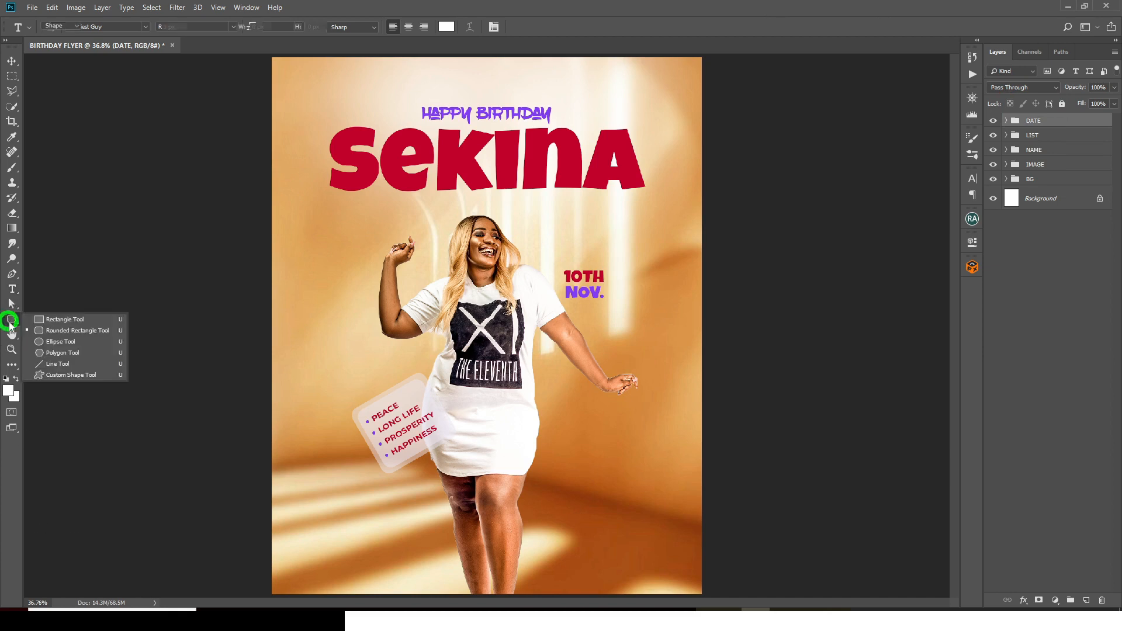
click(49, 342)
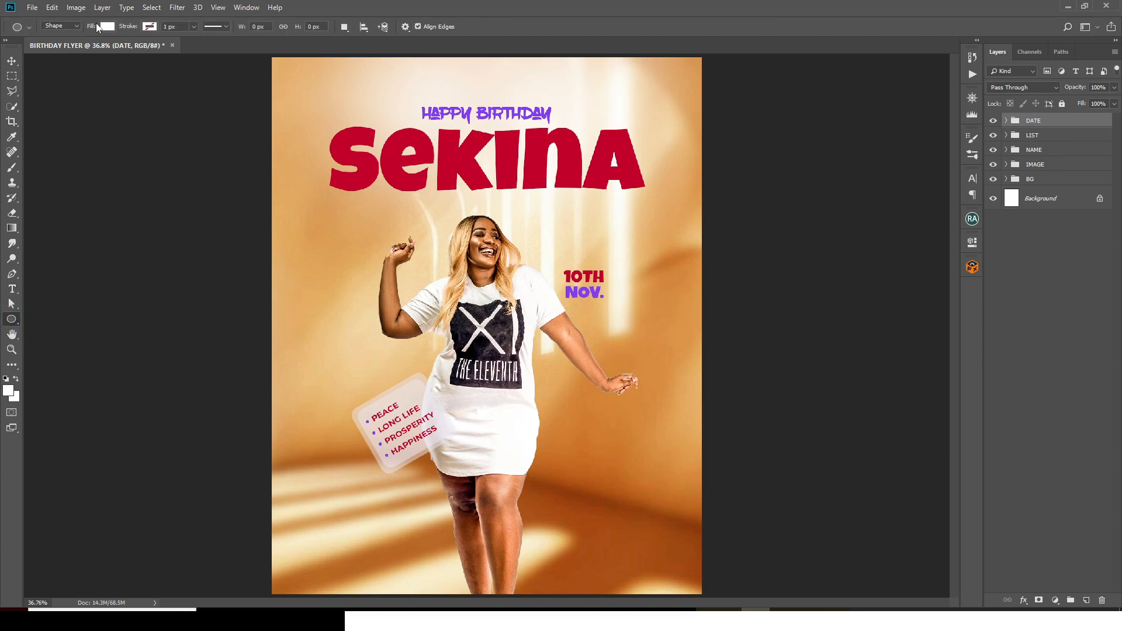
click(76, 26)
click(56, 41)
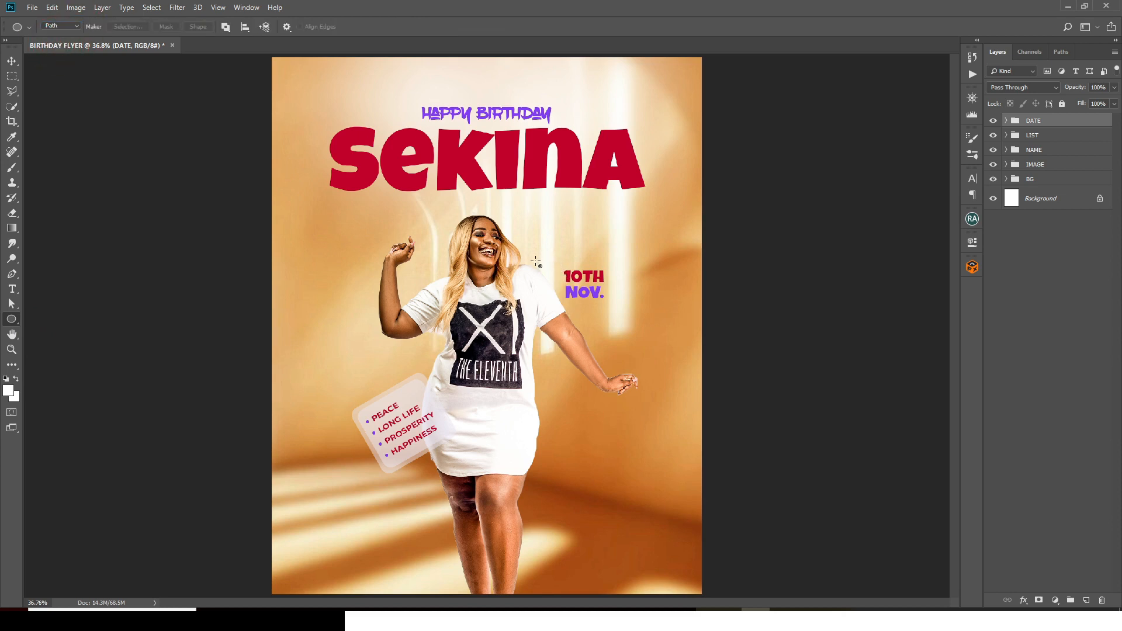
drag(536, 261, 606, 369)
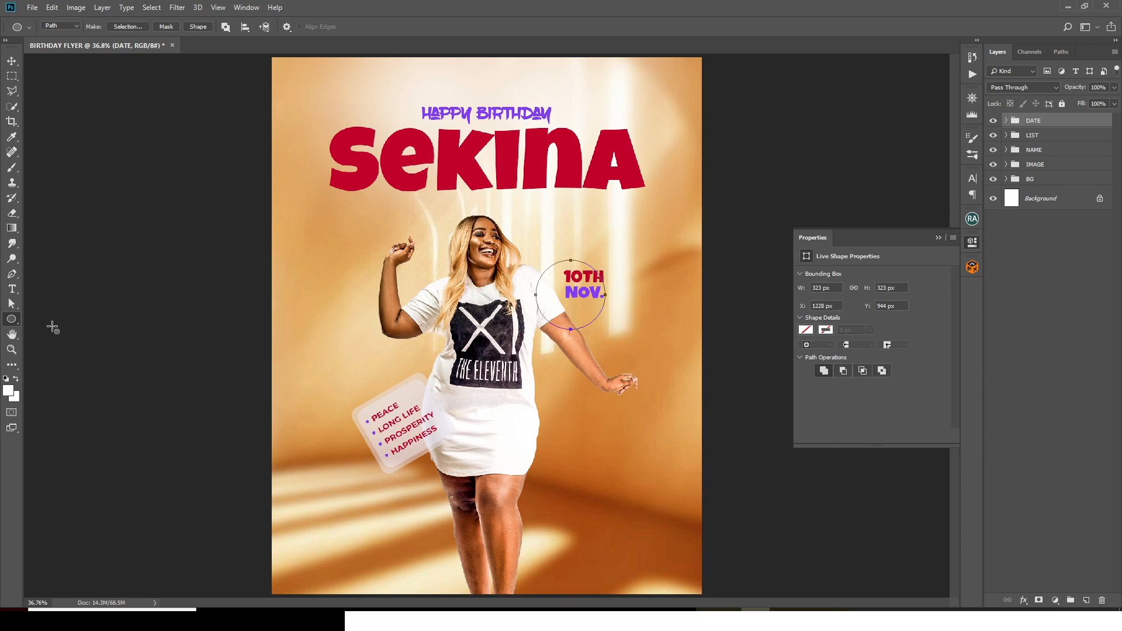
Step: Add type along the circular path using the repeated HAPPY BIRTHDAY line copied from the Notepad notes
click(12, 289)
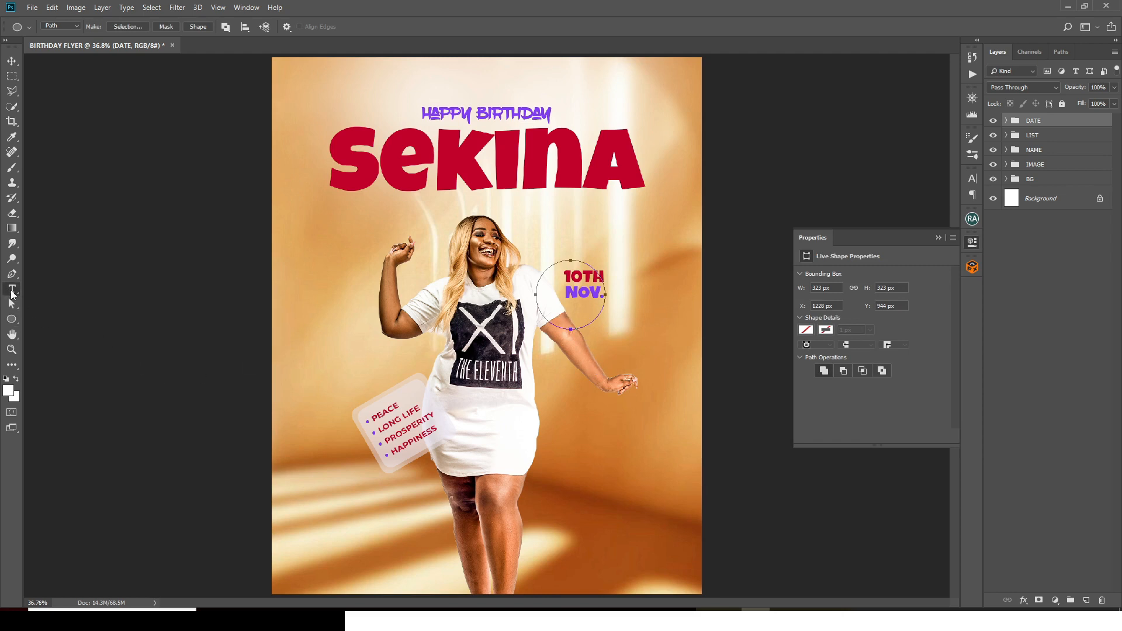
click(538, 300)
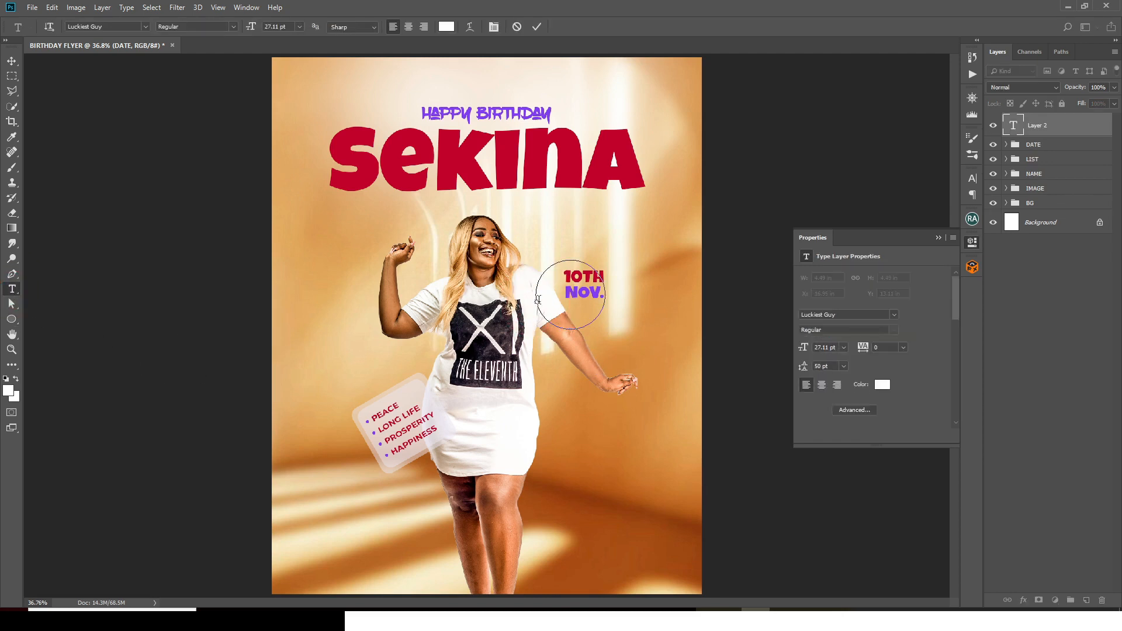
click(669, 611)
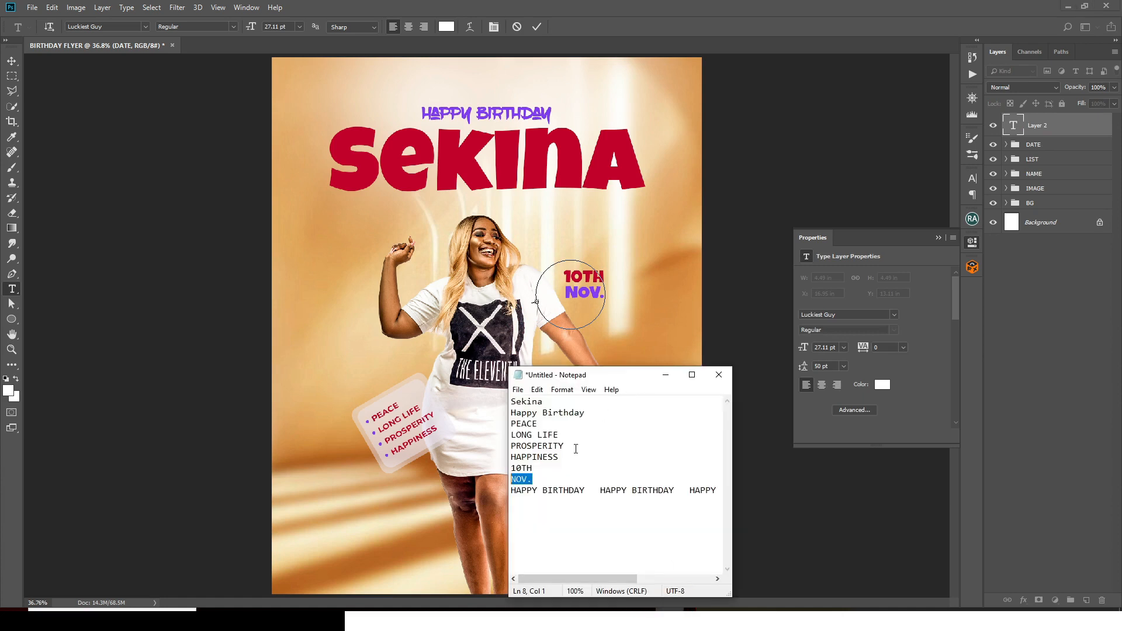
triple_click(512, 491)
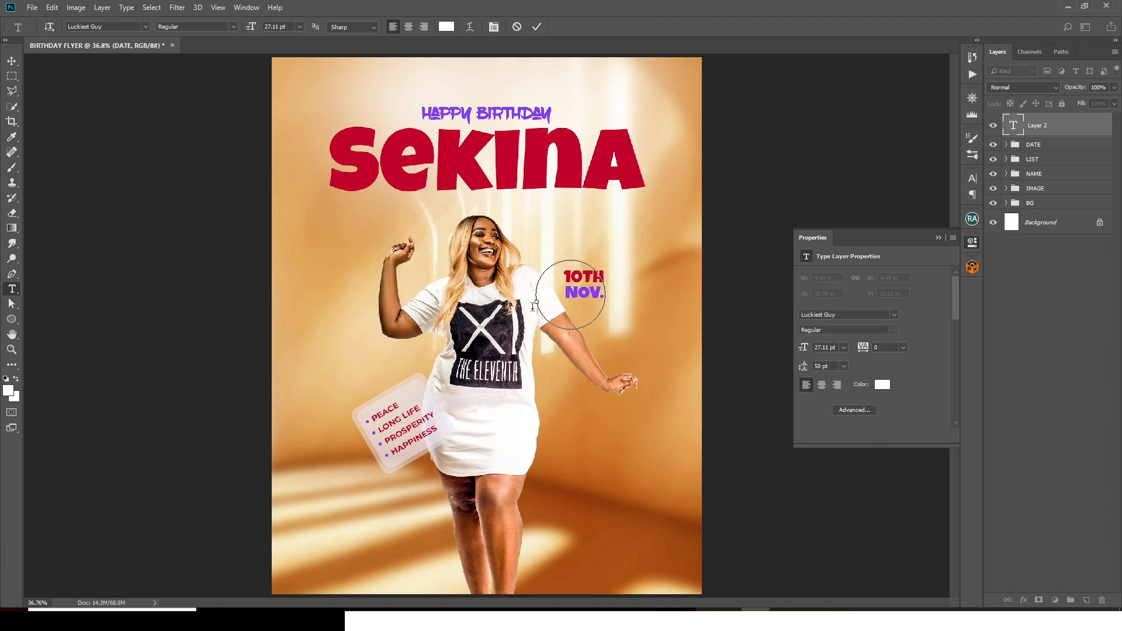
key(ctrl+v)
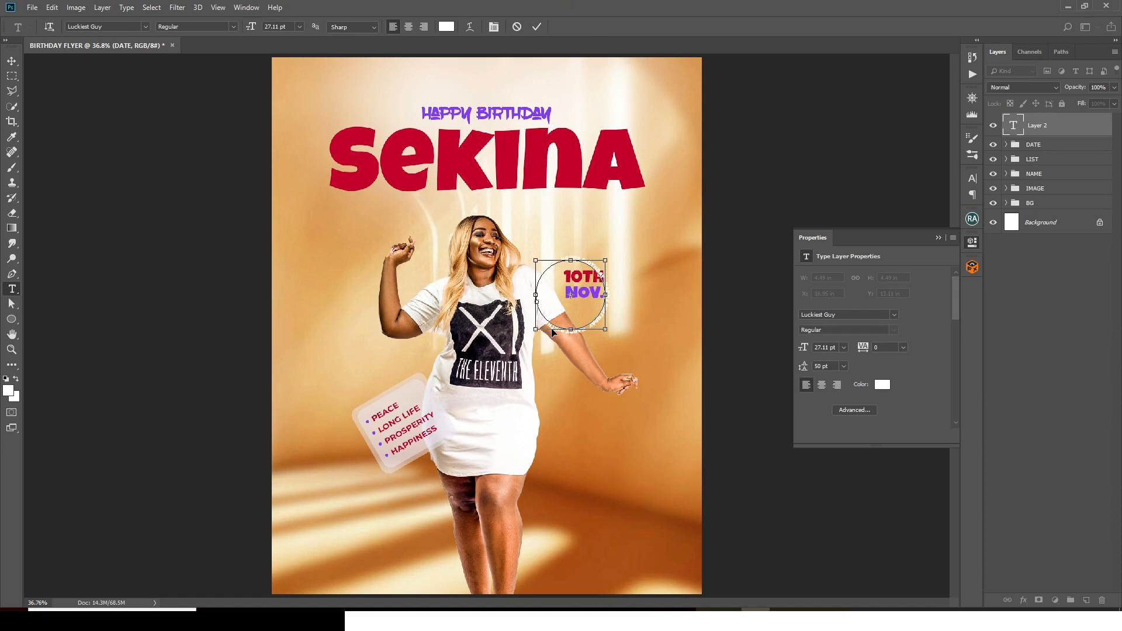
click(1030, 131)
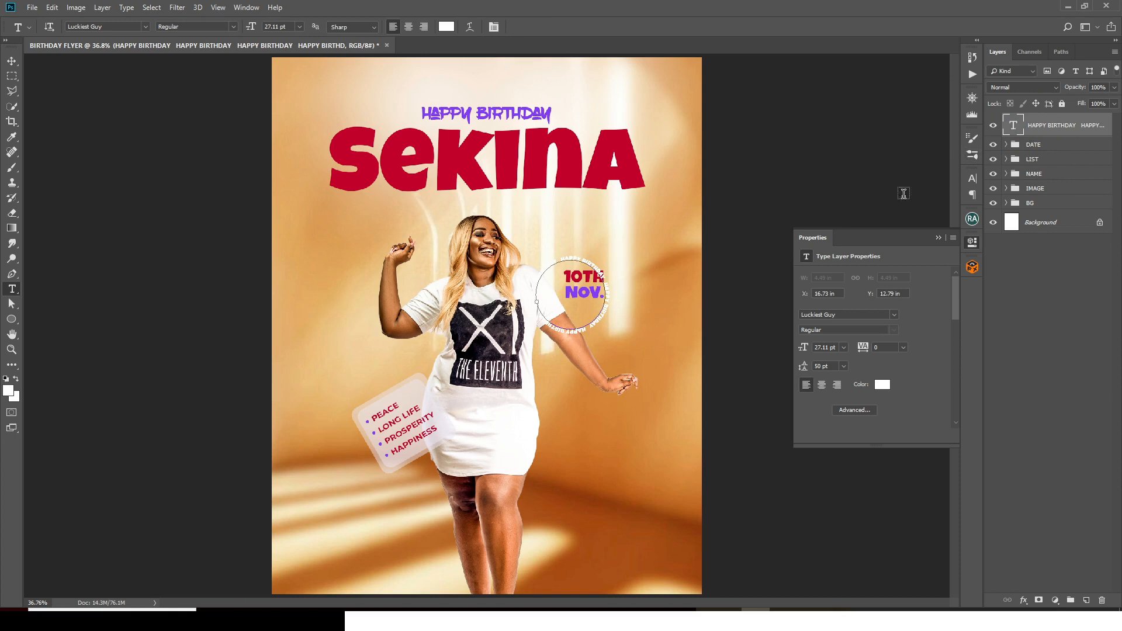
Step: Set the color of the circular HAPPY BIRTHDAY text to dark grey (#262626)
click(972, 180)
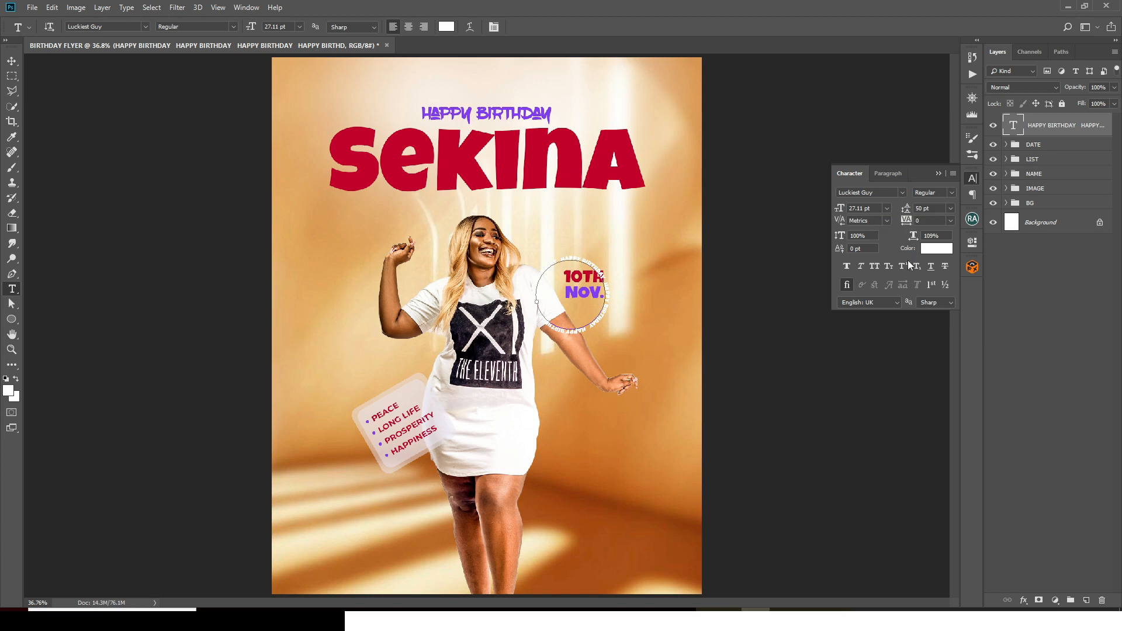
click(931, 249)
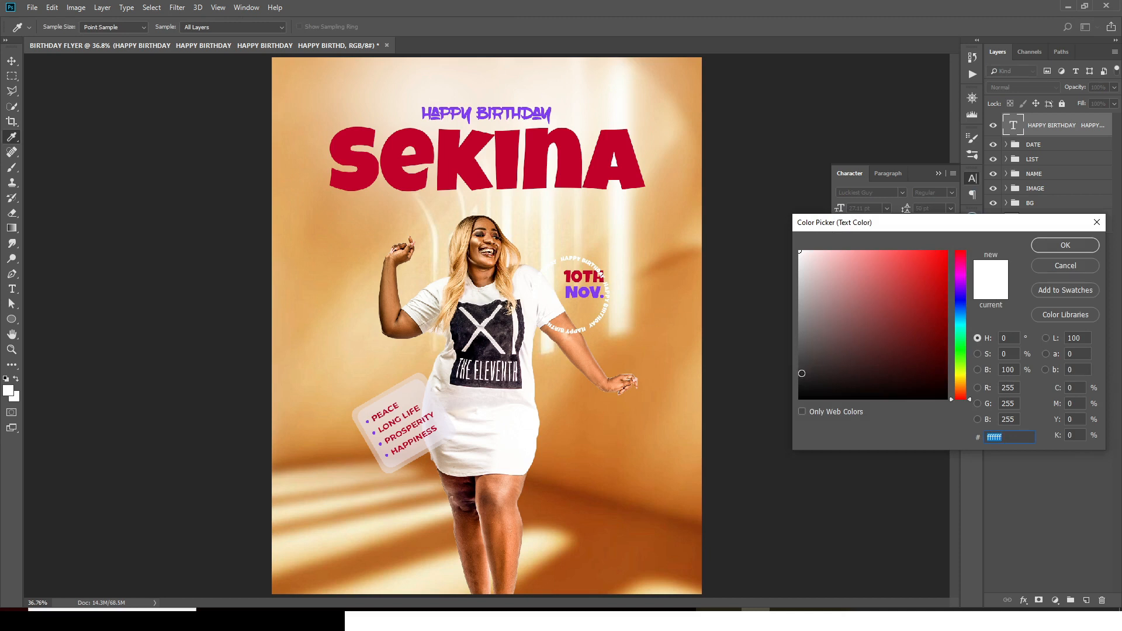
drag(802, 372, 779, 376)
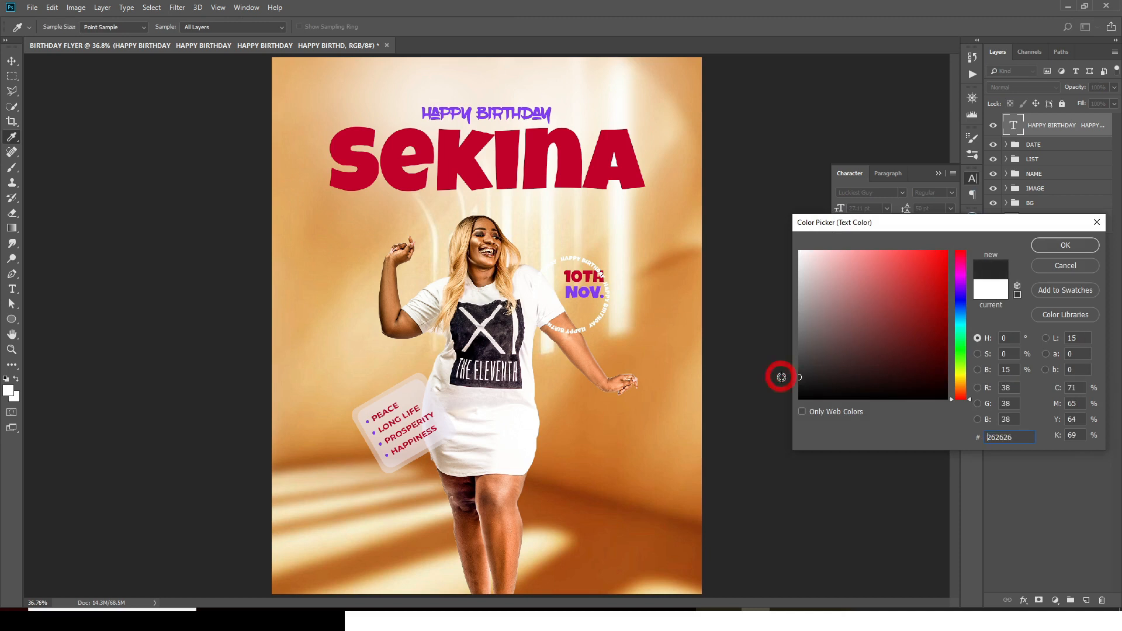
click(1046, 245)
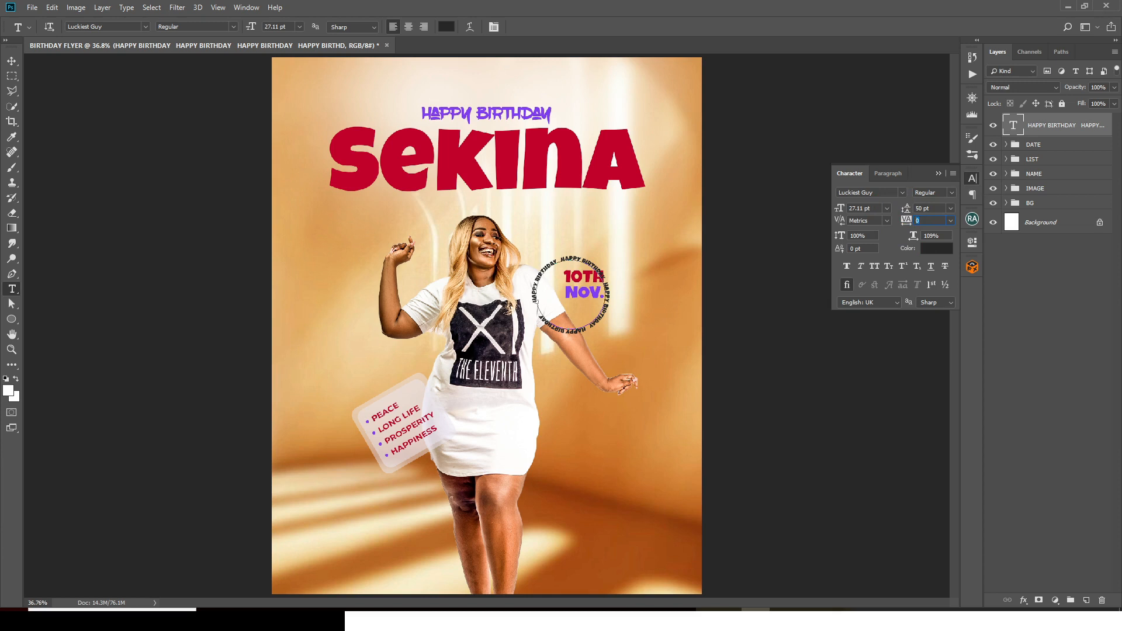
Step: Try a tracking of 60 on the circular HAPPY BIRTHDAY text, then reset it to 0
text(60)
key(Return)
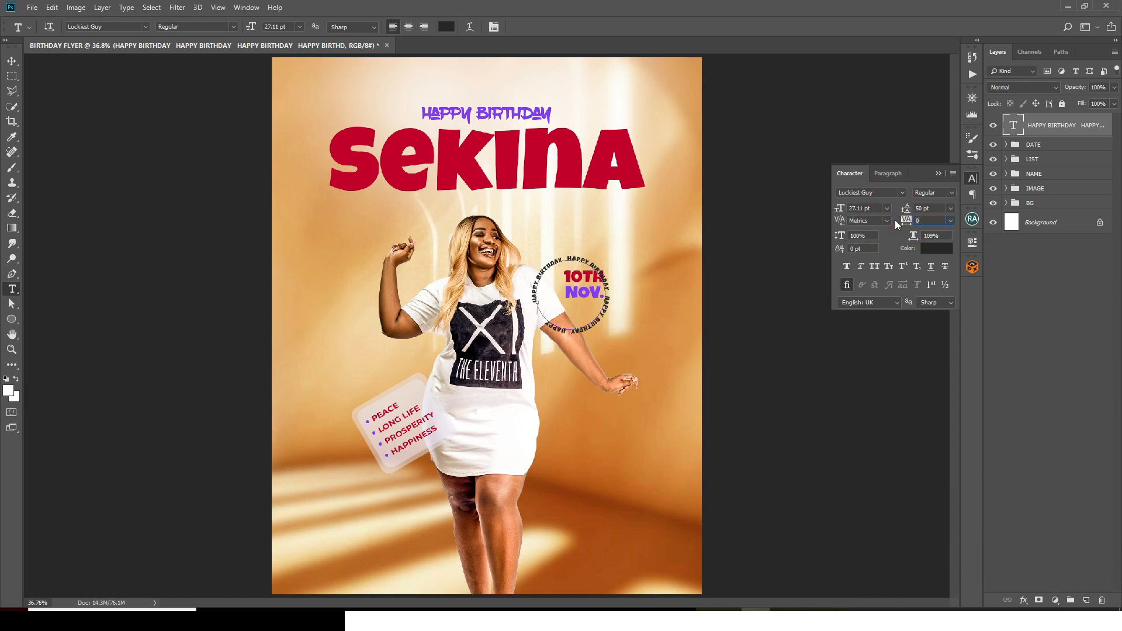
key(Return)
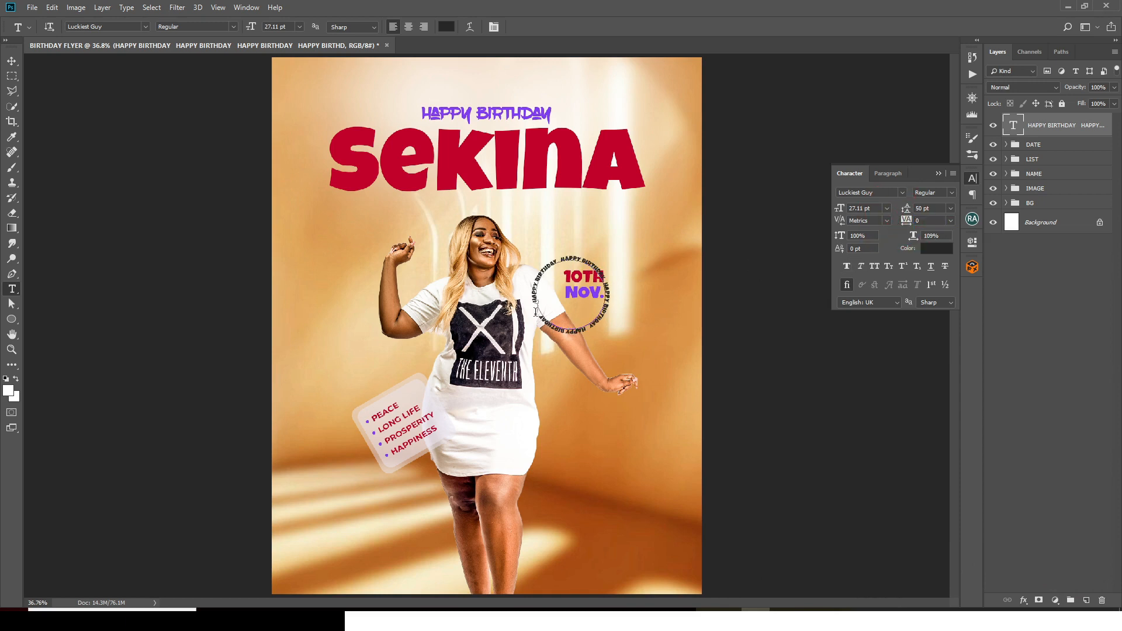
Step: Slide the start point of the circular HAPPY BIRTHDAY text along its path toward the circle's lower left with the Path Selection tool
key(ctrl+plus)
key(ctrl+plus)
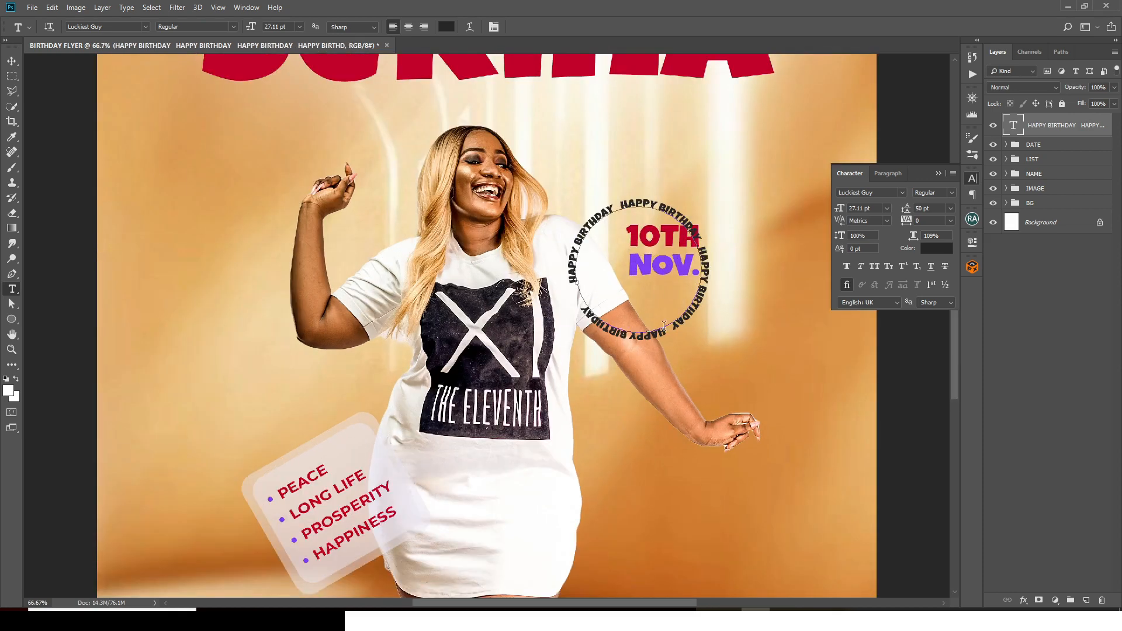
click(591, 311)
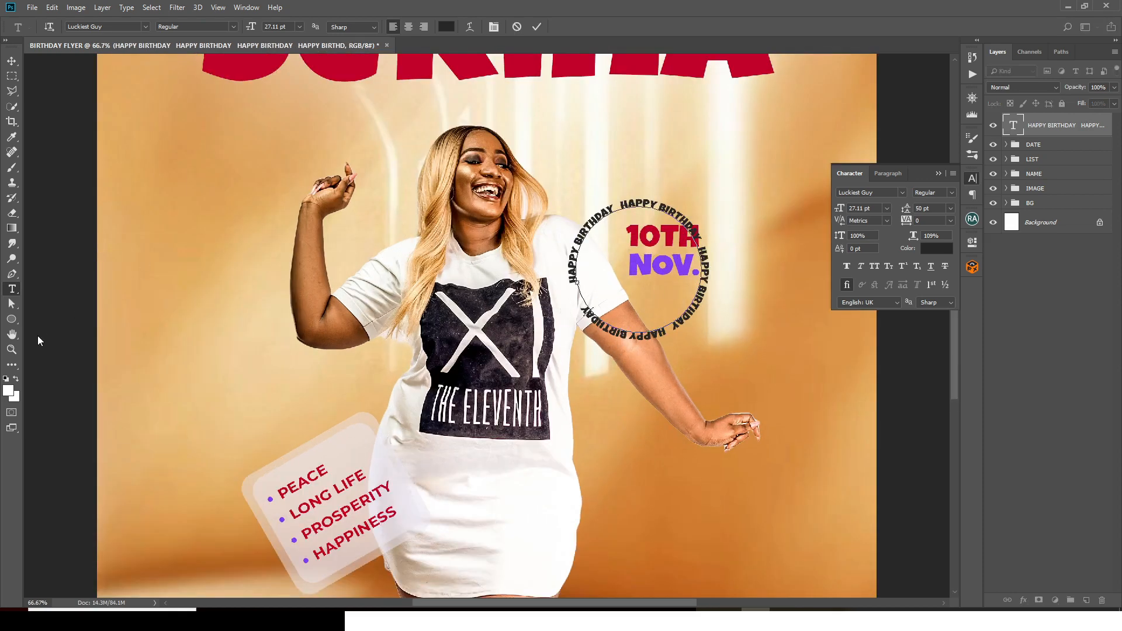
click(12, 304)
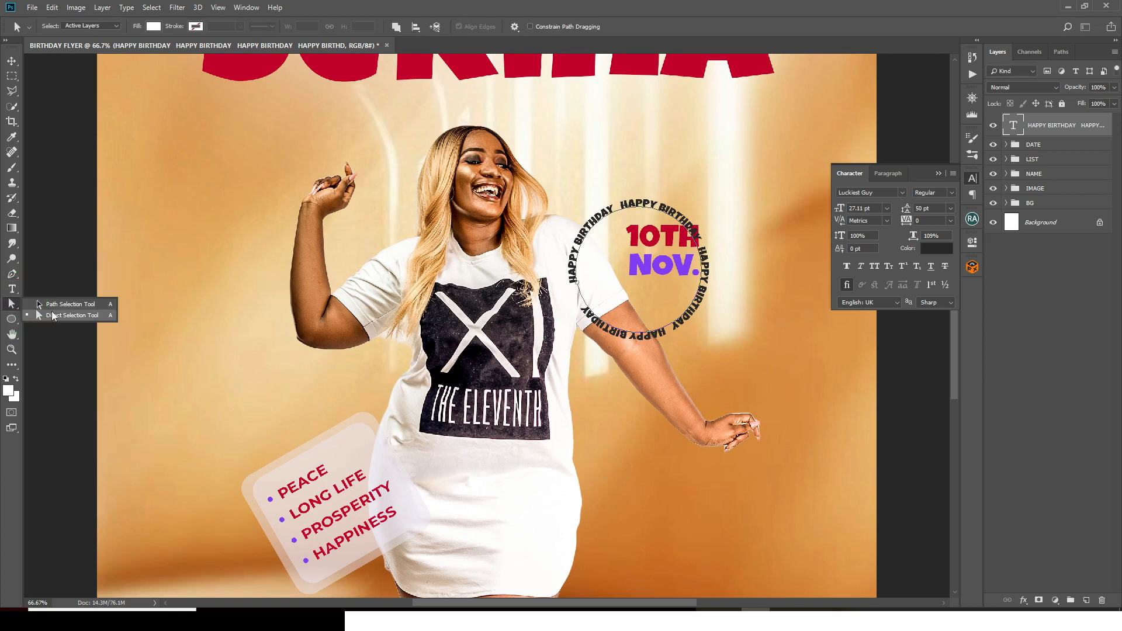
click(54, 304)
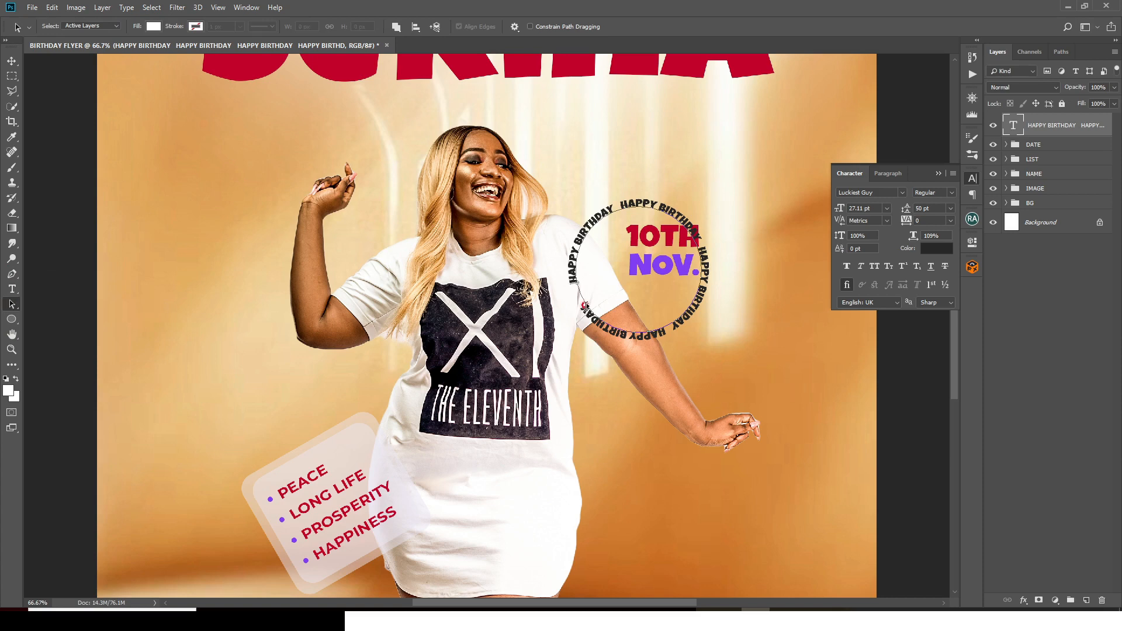
drag(584, 305, 587, 310)
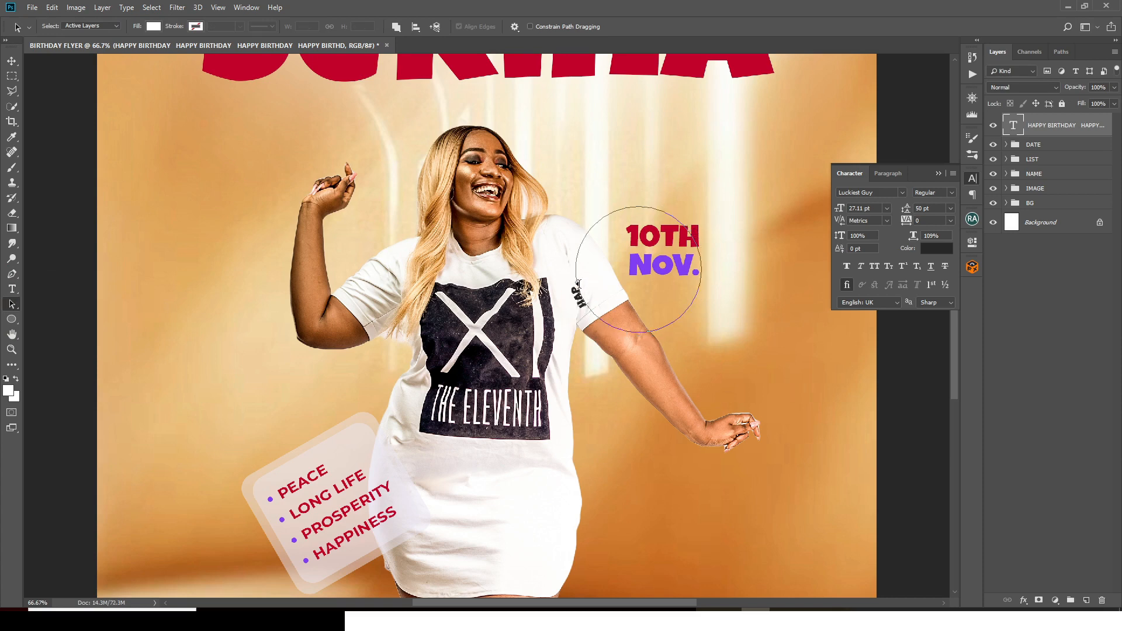
mouse_move(576, 279)
mouse_down()
mouse_move(581, 242)
mouse_move(634, 205)
mouse_move(683, 216)
mouse_move(703, 258)
mouse_move(709, 310)
mouse_move(695, 322)
mouse_move(648, 334)
mouse_move(583, 311)
mouse_up()
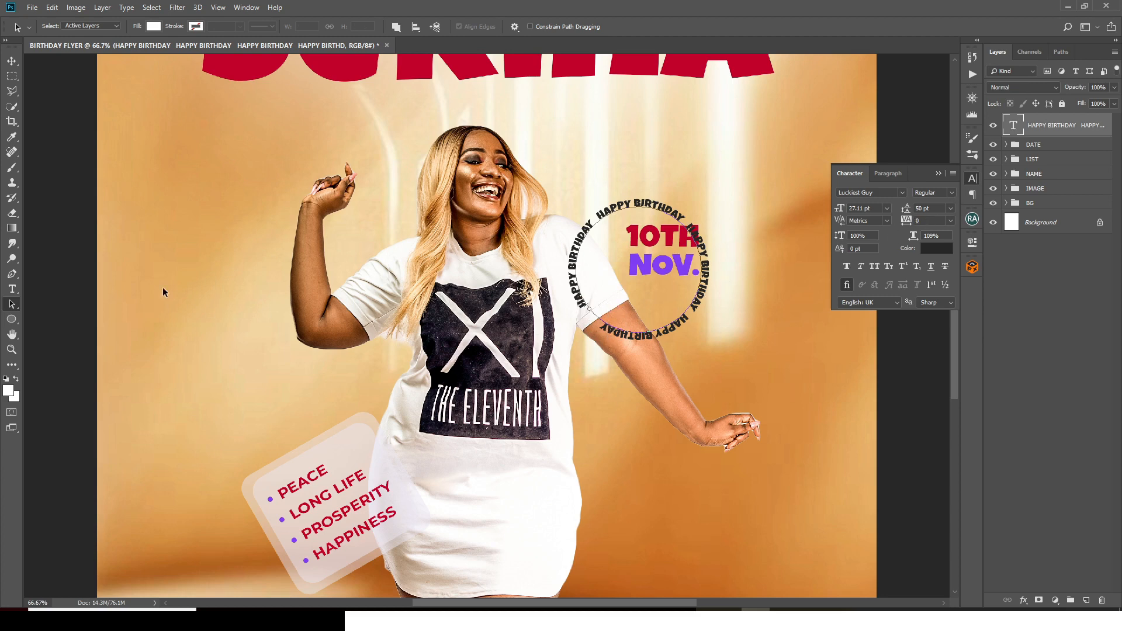
Step: Set the tracking of the entire circular HAPPY BIRTHDAY text to 10
click(12, 289)
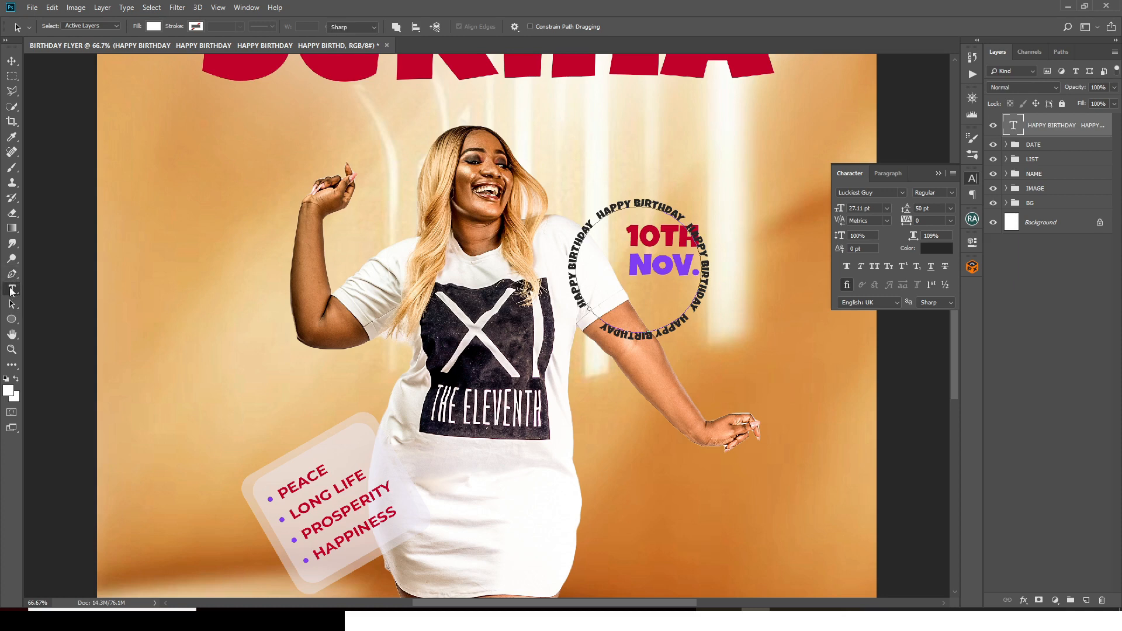
click(615, 329)
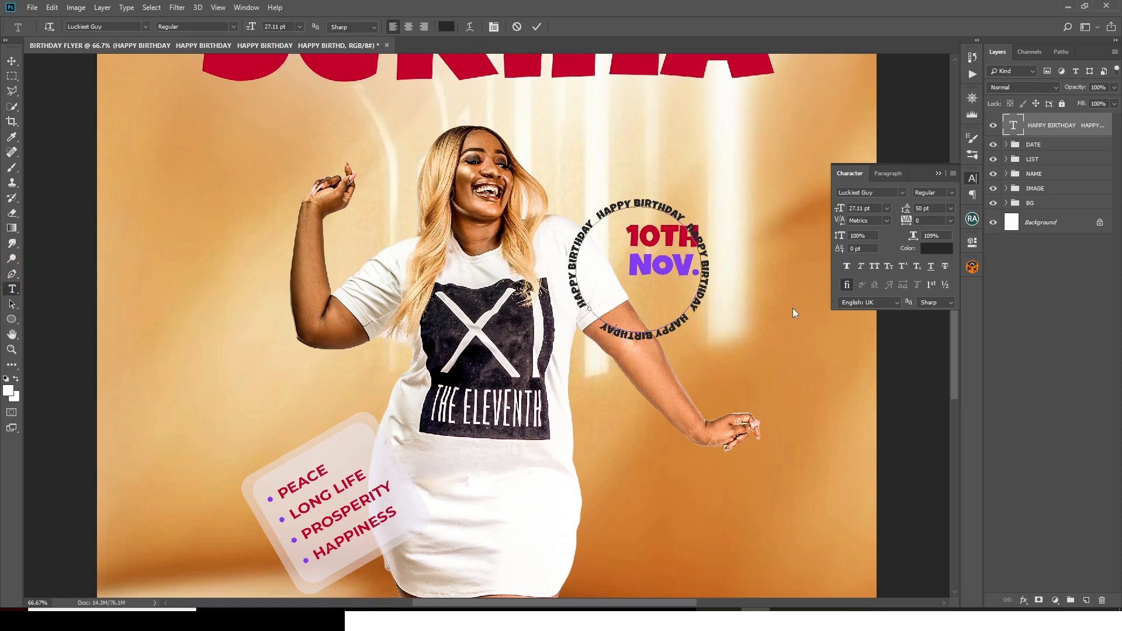
key(ctrl+a)
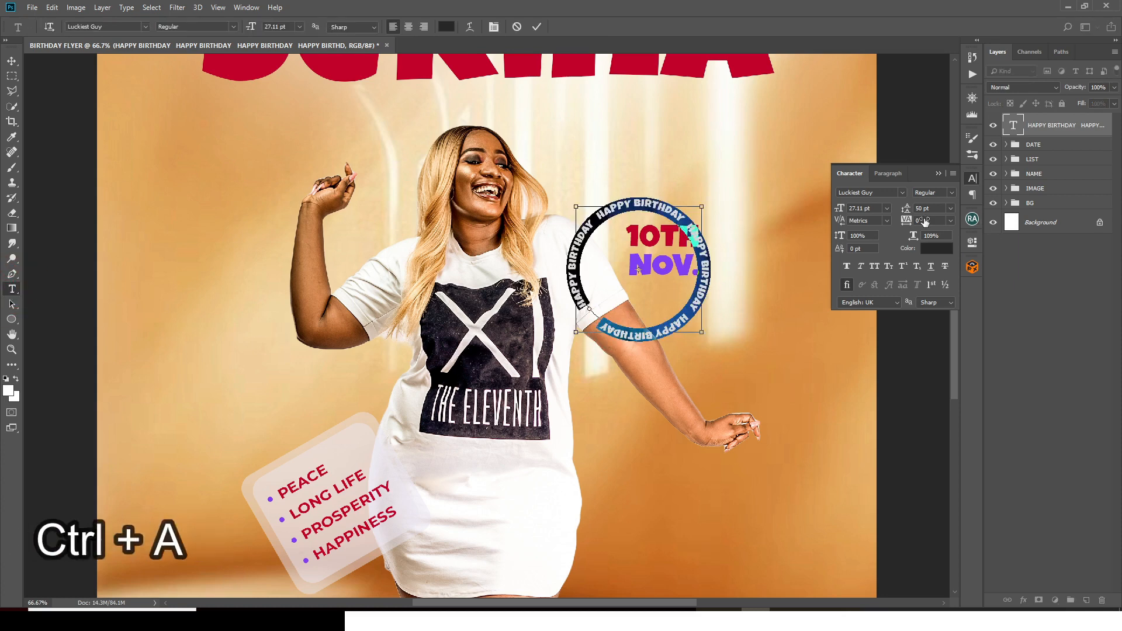
click(905, 220)
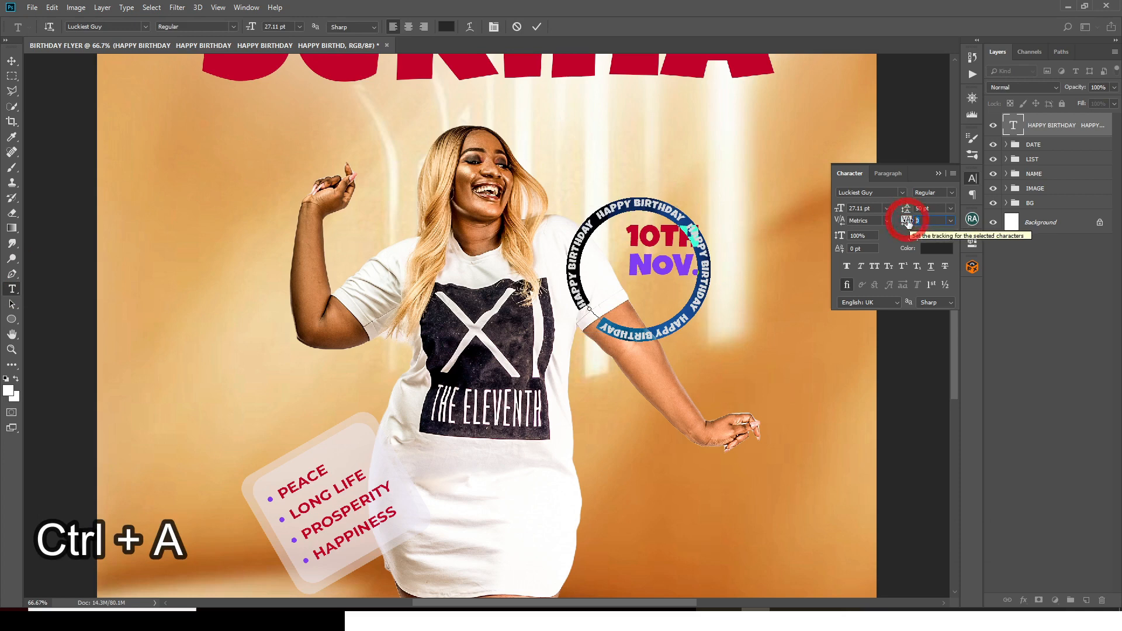
text(30)
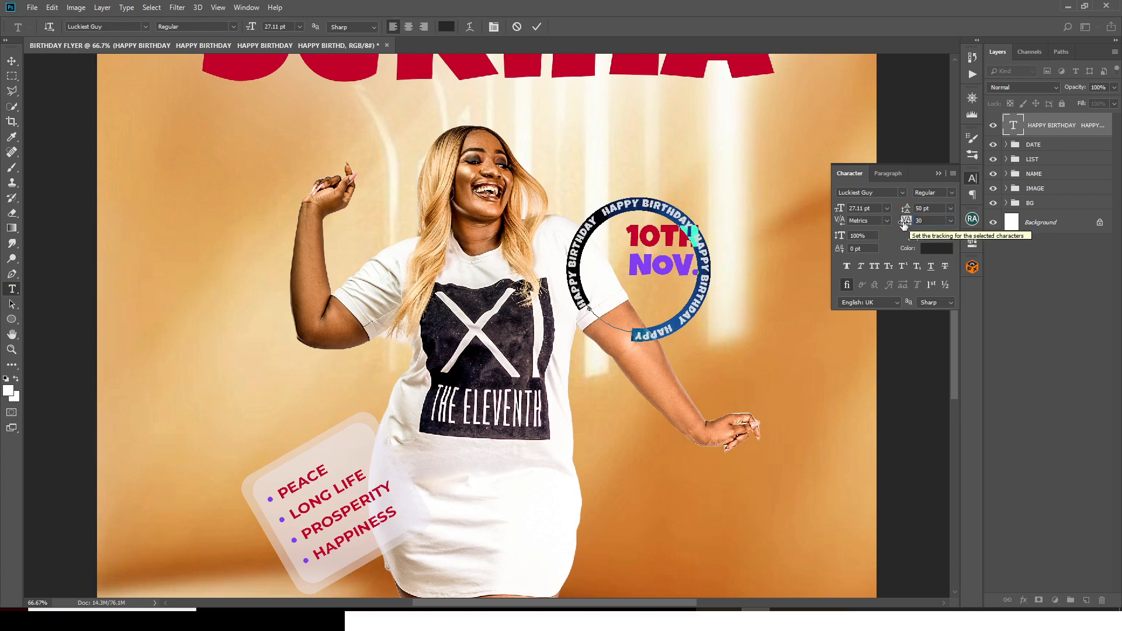
double_click(926, 220)
text(1)
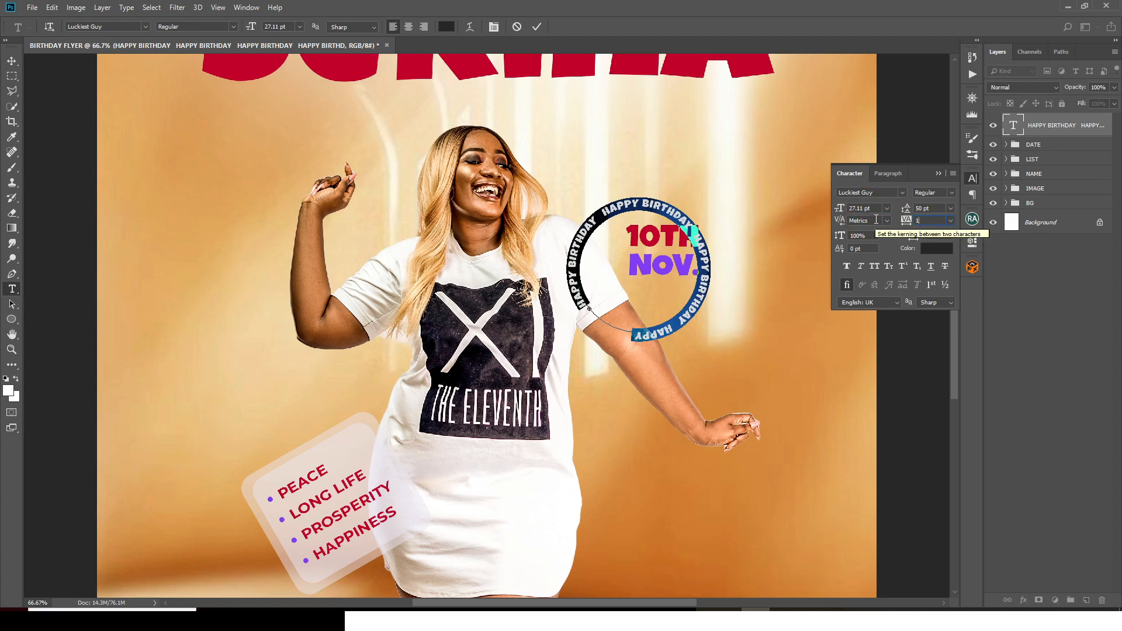
text(0)
key(Return)
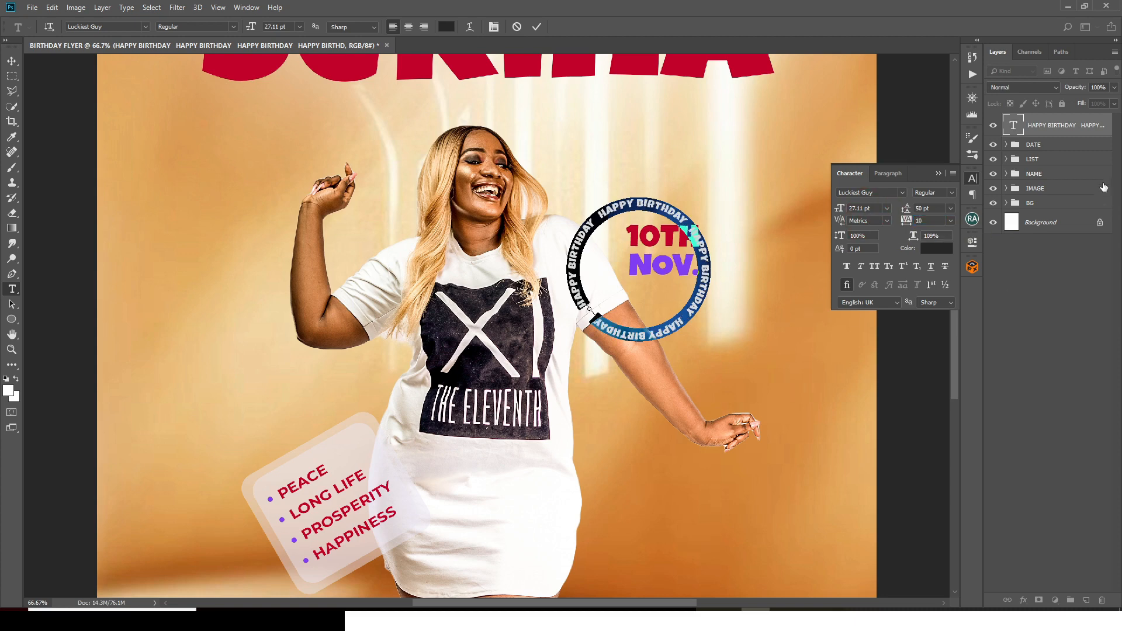
Step: Move the circular HAPPY BIRTHDAY text up and to the right so that it surrounds the 10TH NOV. date
click(1058, 136)
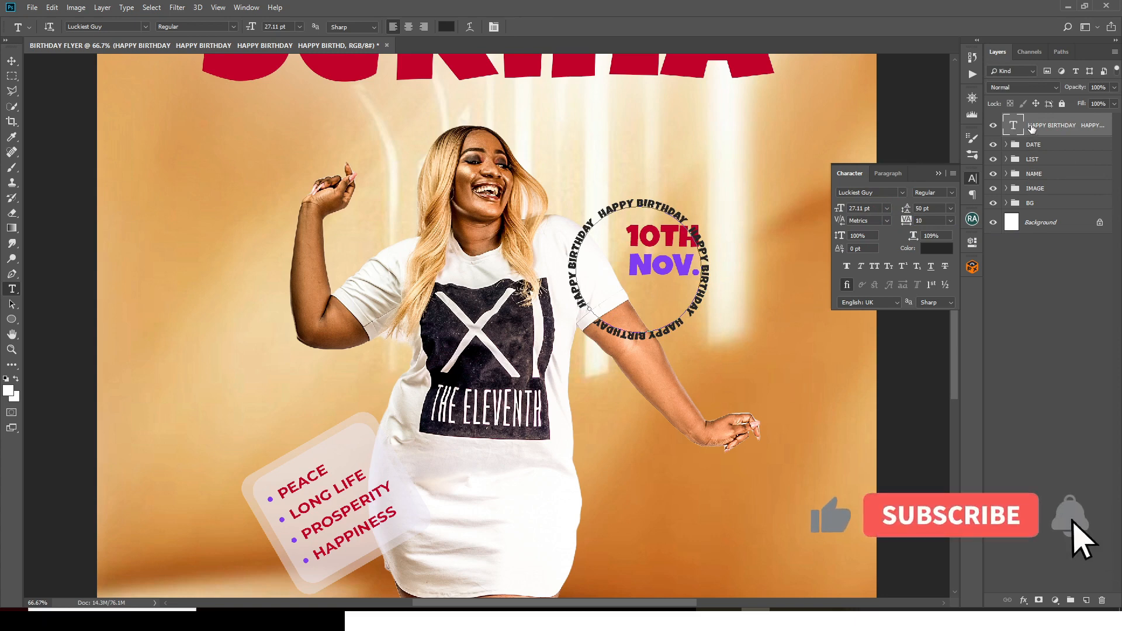
key(ctrl+t)
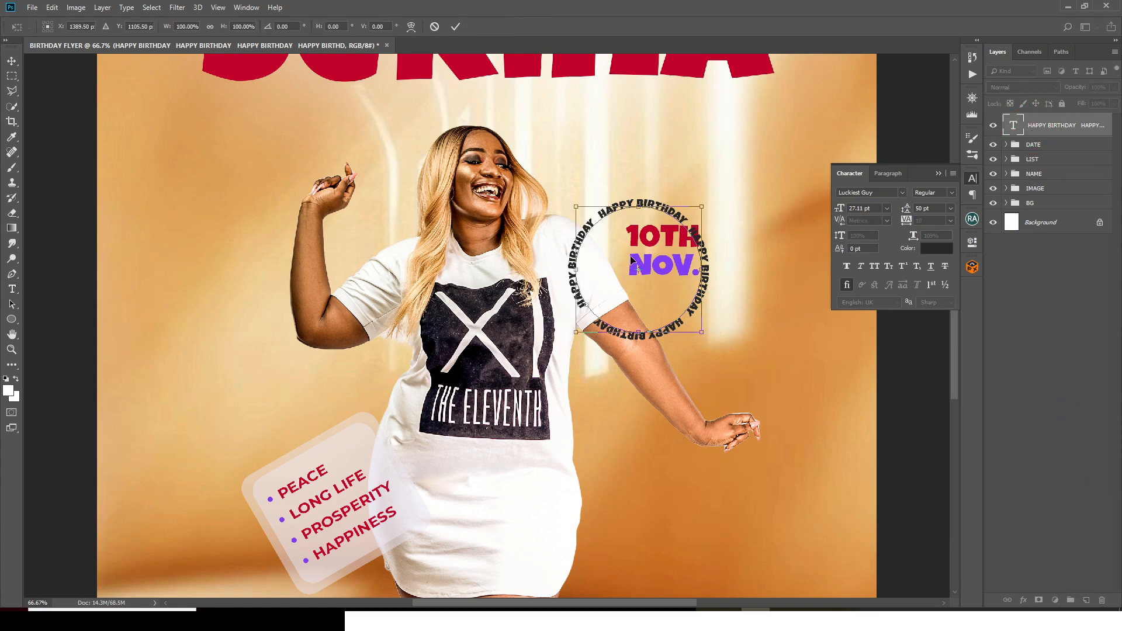
drag(635, 260, 661, 239)
key(Return)
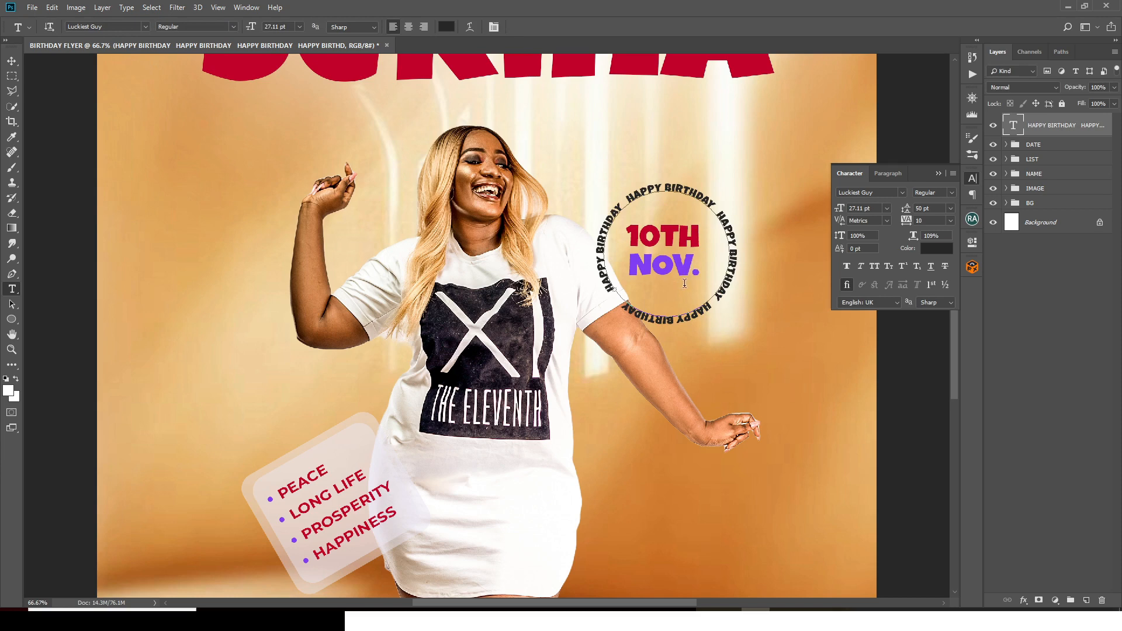
click(972, 178)
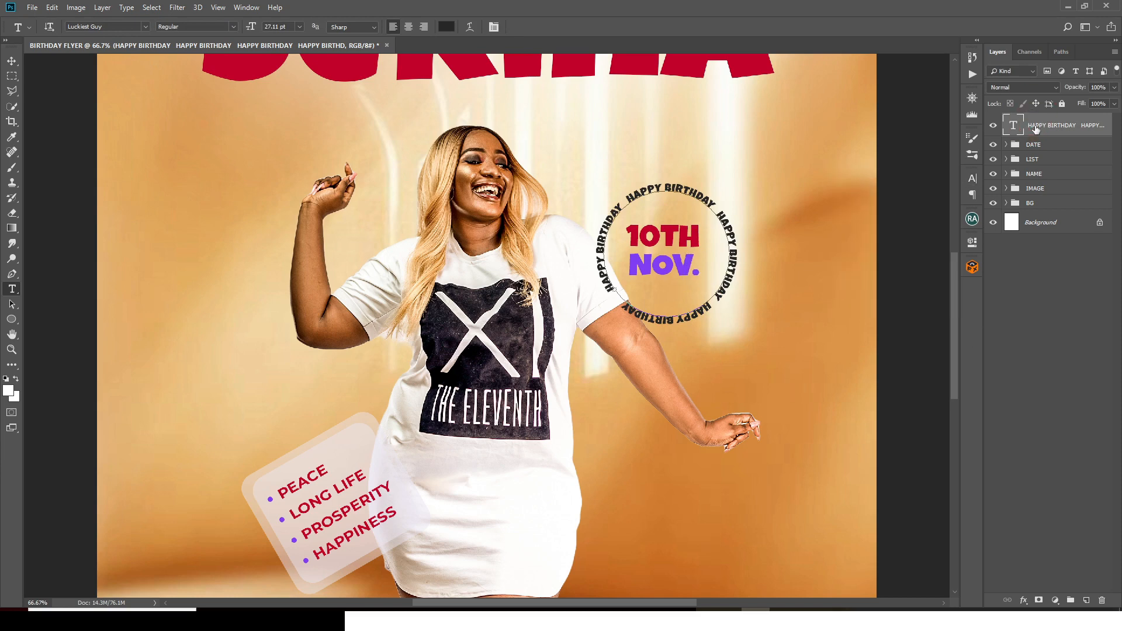
Step: Scale the circular HAPPY BIRTHDAY text's path down proportionally to about 86% around its center
key(ctrl+t)
drag(729, 317, 719, 306)
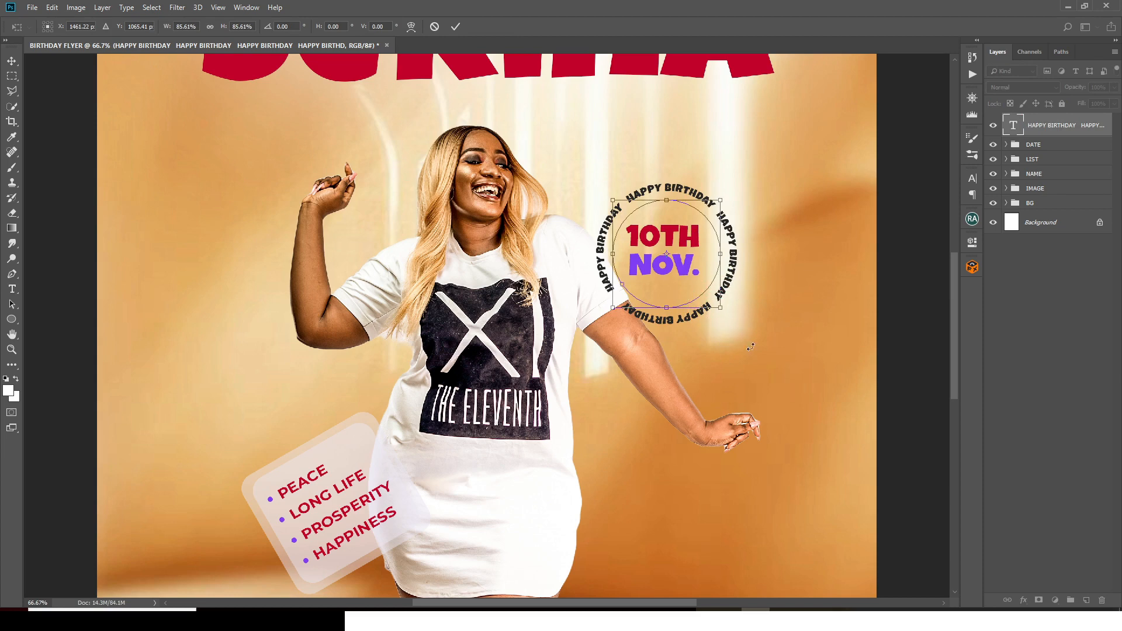
key(Return)
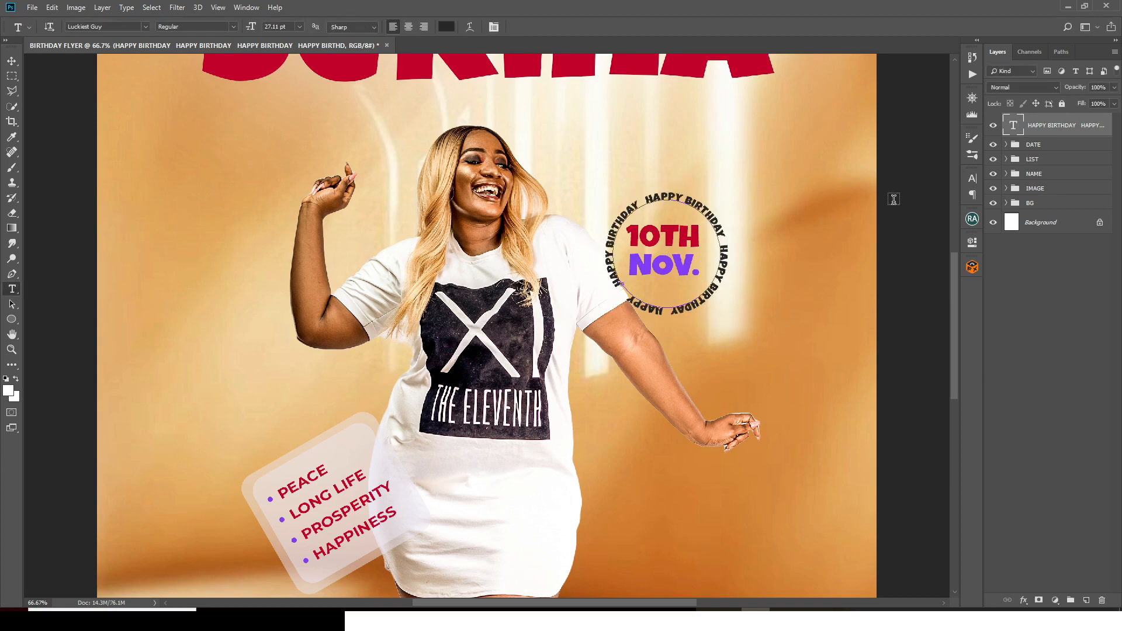
Step: Reduce the circular HAPPY BIRTHDAY text's font size to 23 pt and set its tracking to 0
click(970, 177)
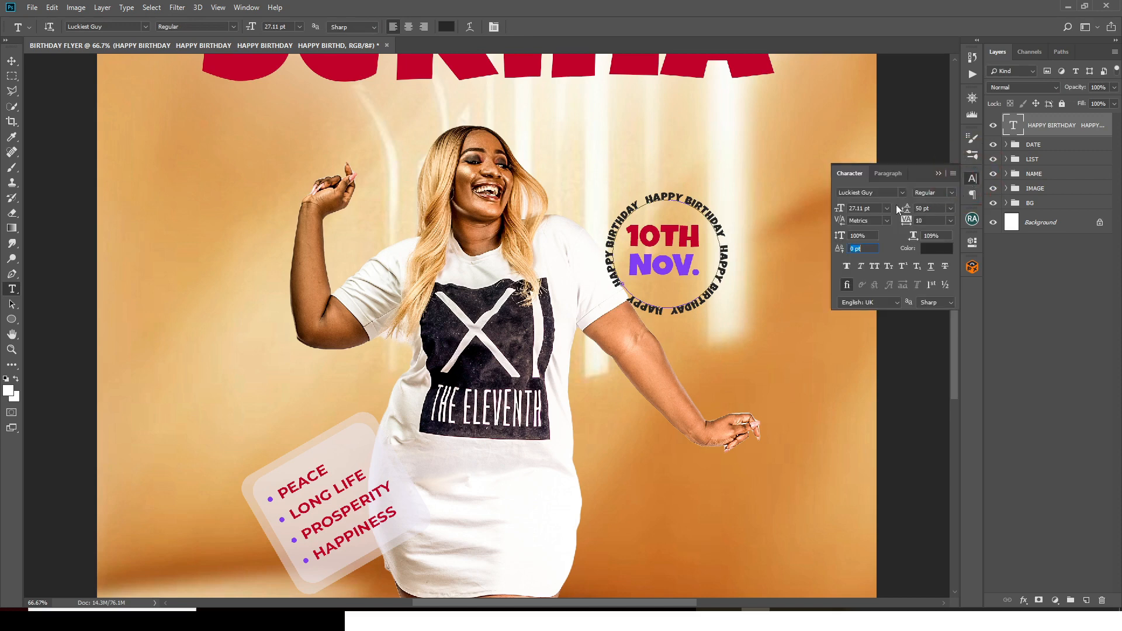
click(877, 209)
text(25)
key(Return)
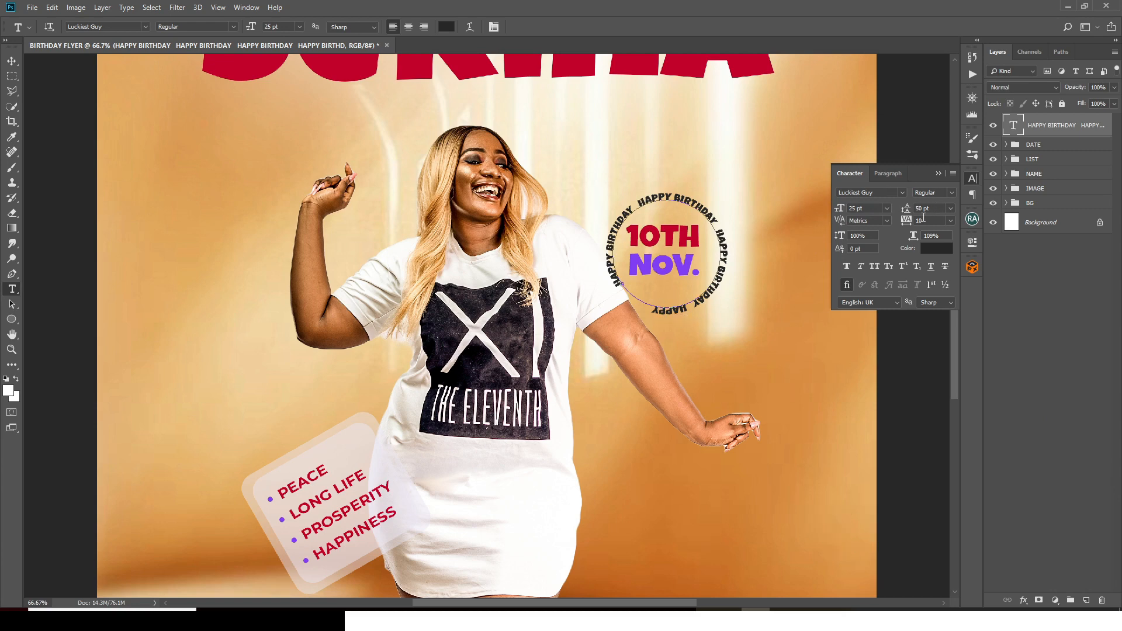
key(Return)
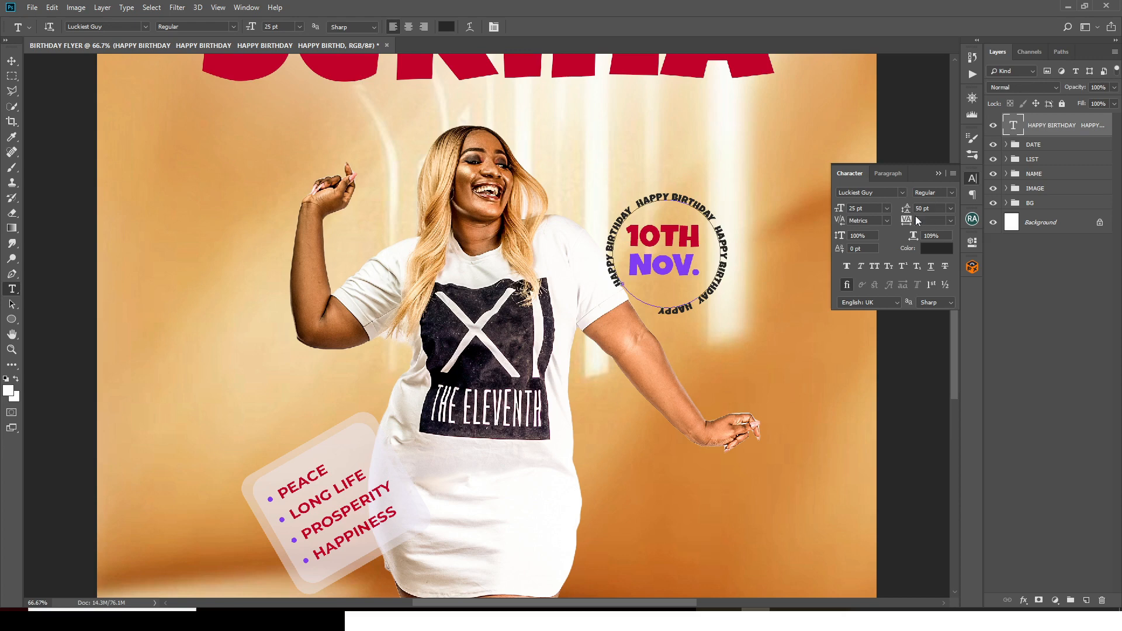
text(2)
key(Return)
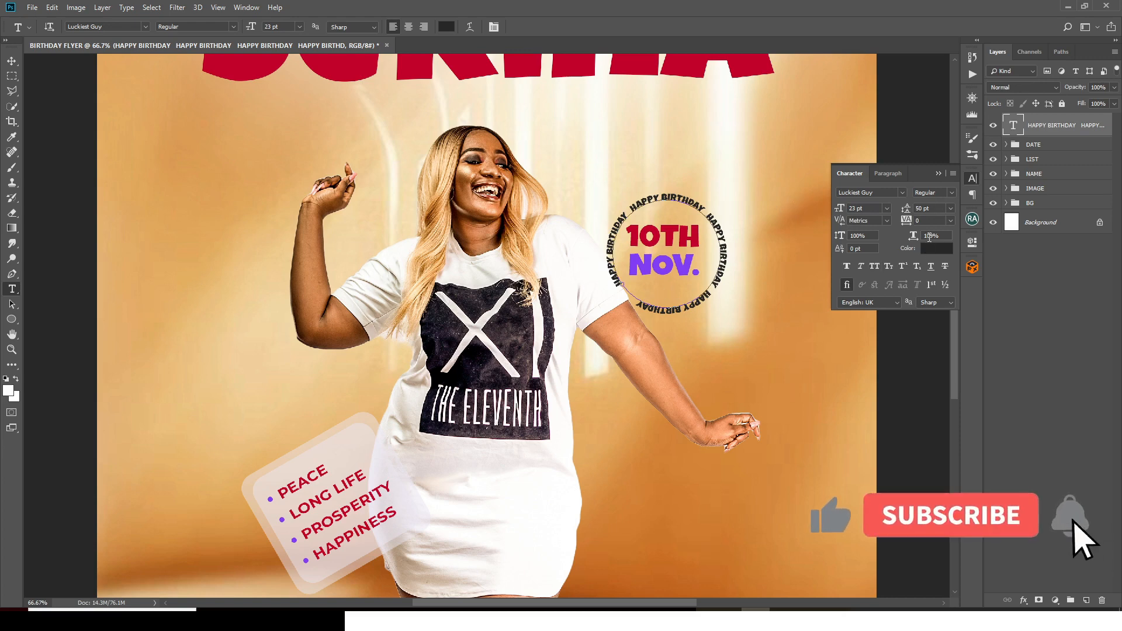
Step: Set the tracking of the resized circular HAPPY BIRTHDAY text to 20 to spread it evenly around the circle
click(927, 223)
text(2)
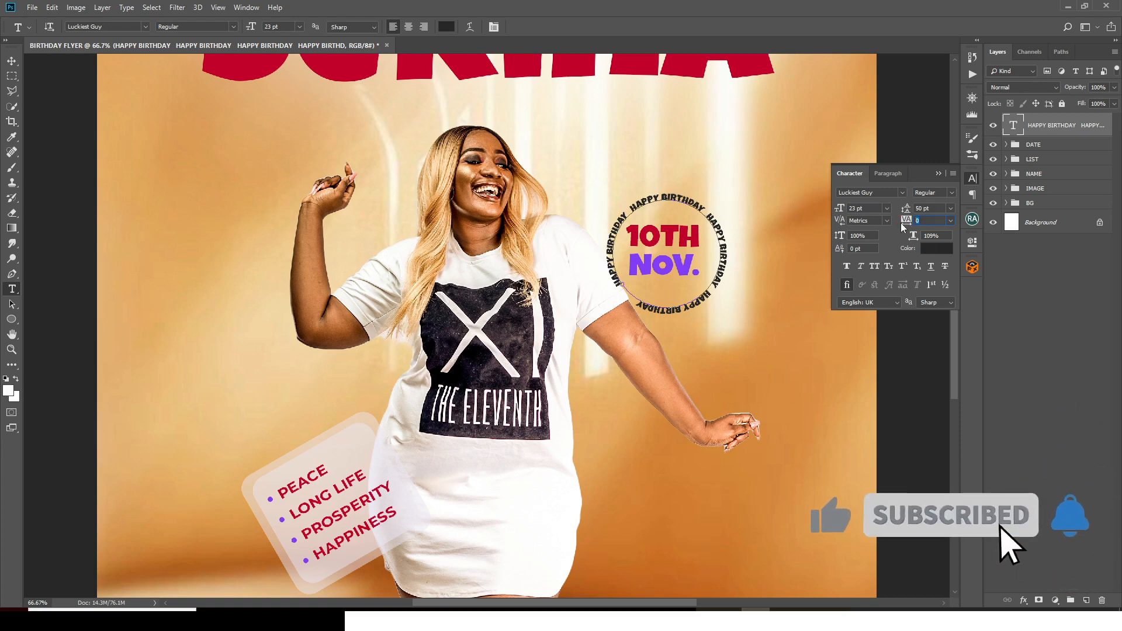
text(0)
key(Return)
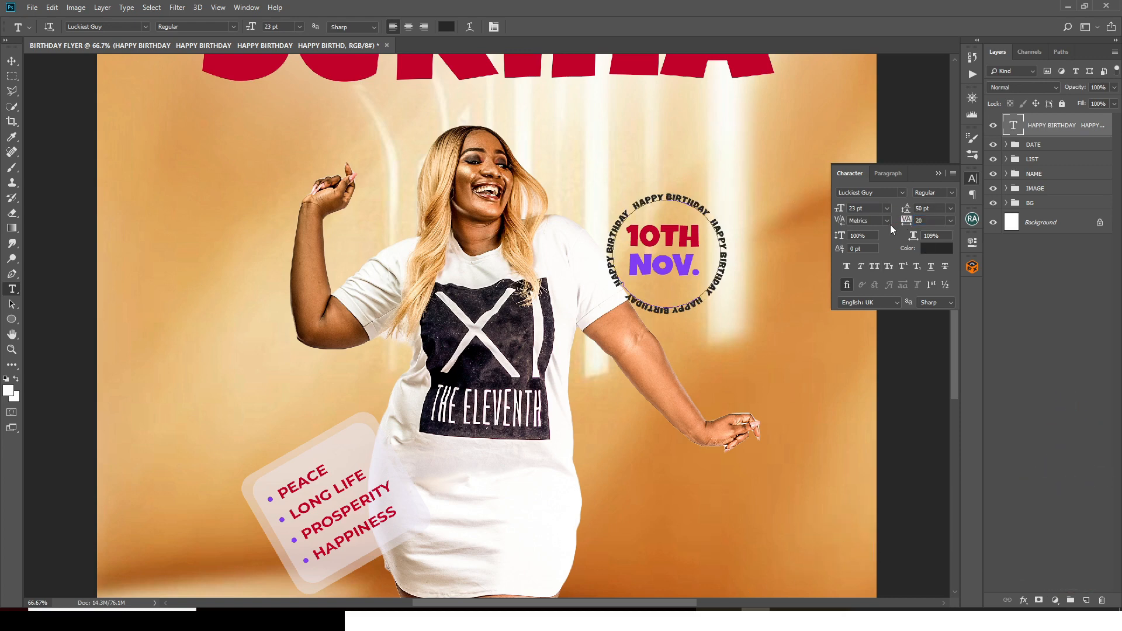
Step: Nudge the circular HAPPY BIRTHDAY text left and up to center it around the date, and move its layer into the DATE group
click(1034, 131)
key(v)
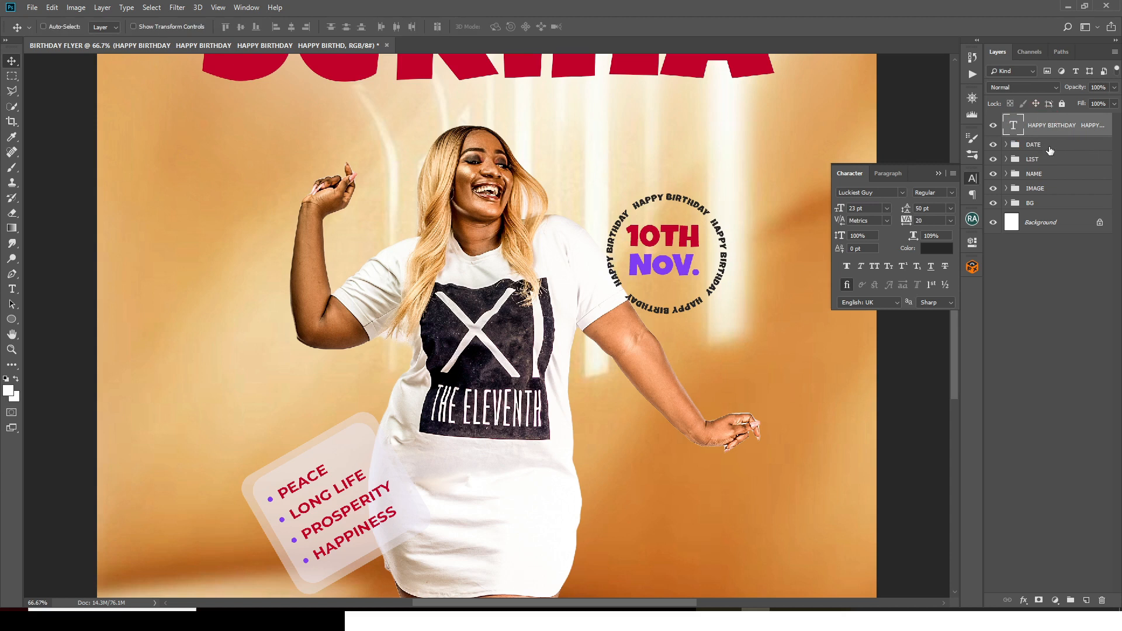
key(shift+Left)
key(Up)
key(Up)
key(Up)
key(Up)
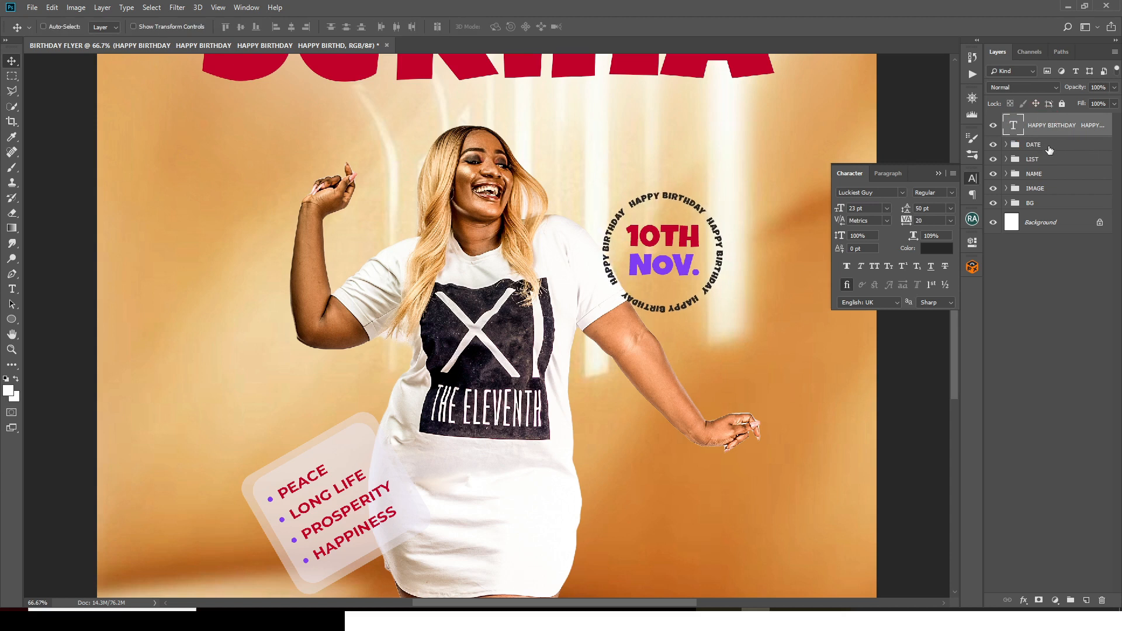
key(Up)
key(Up)
key(Up)
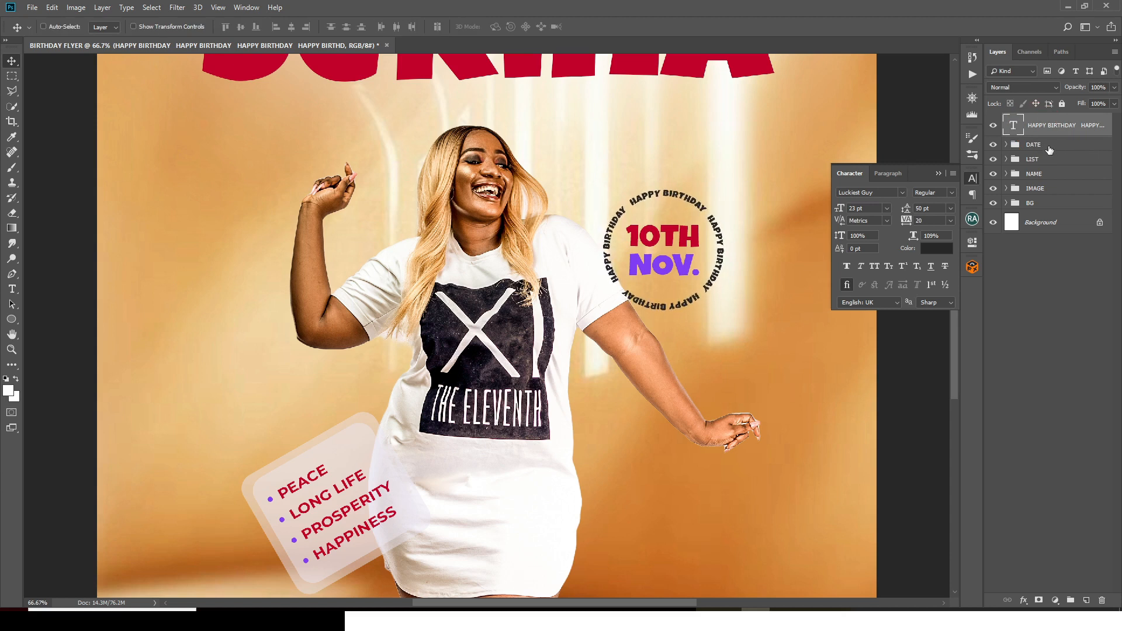
drag(1033, 130, 1033, 148)
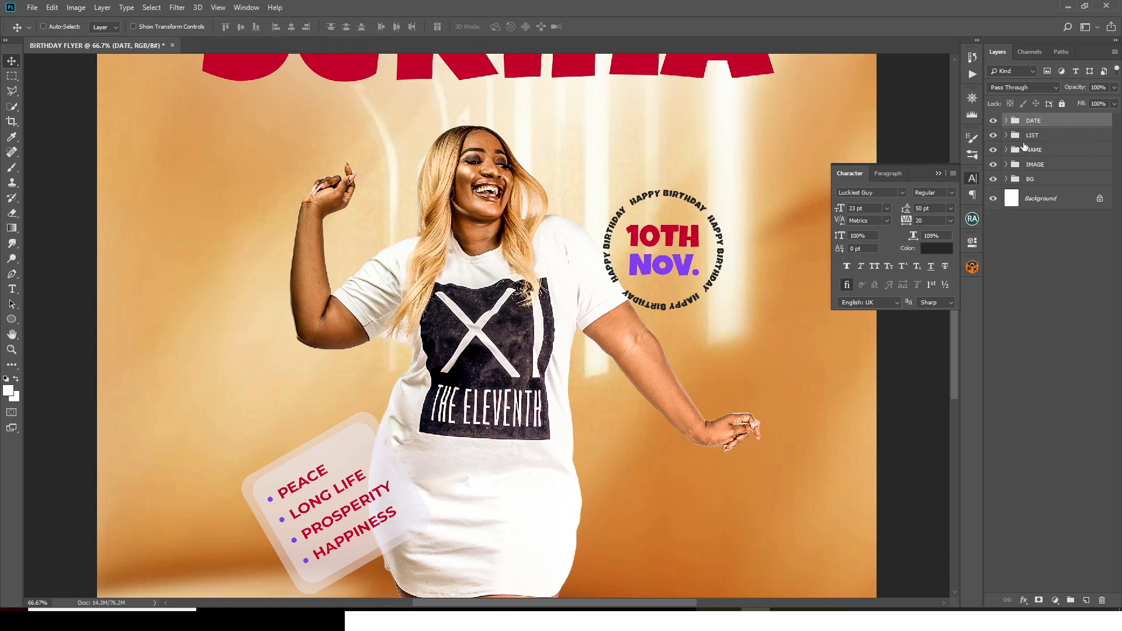
Step: Rotate the DATE group counterclockwise into a tilt and move it up and left against the woman's shoulder
click(1040, 119)
key(ctrl+t)
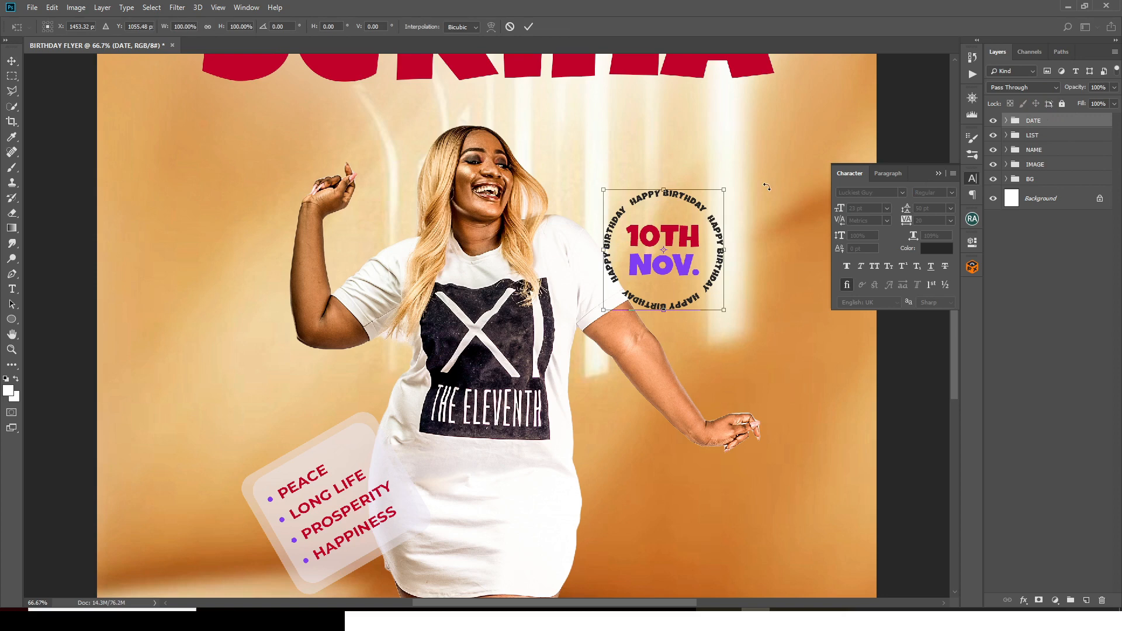
drag(763, 177, 710, 134)
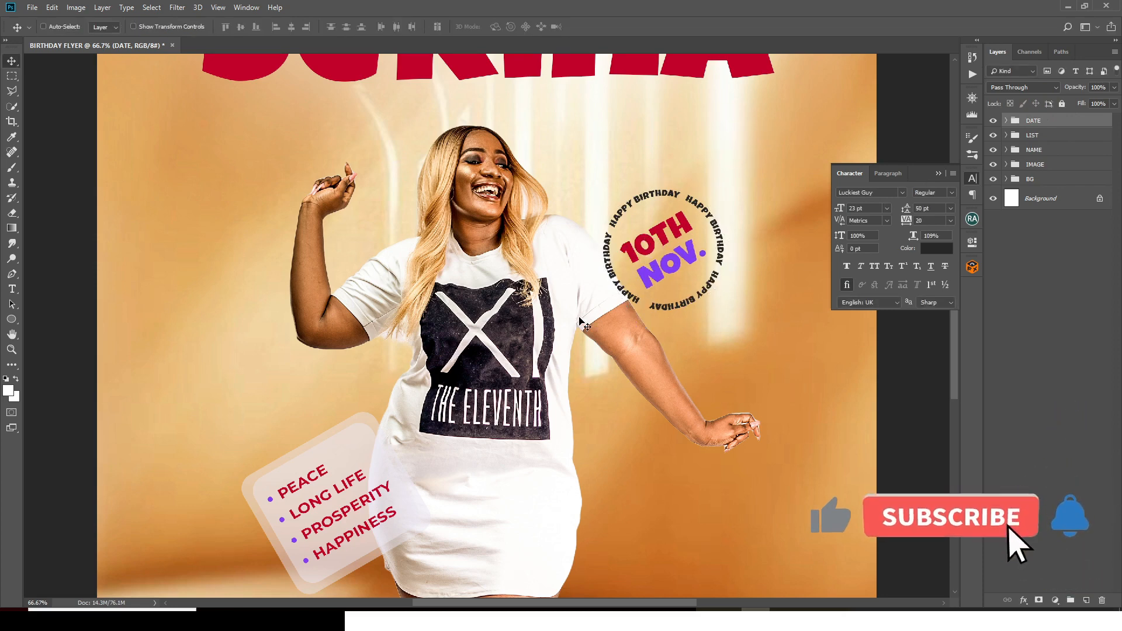
key(Return)
drag(674, 272, 629, 240)
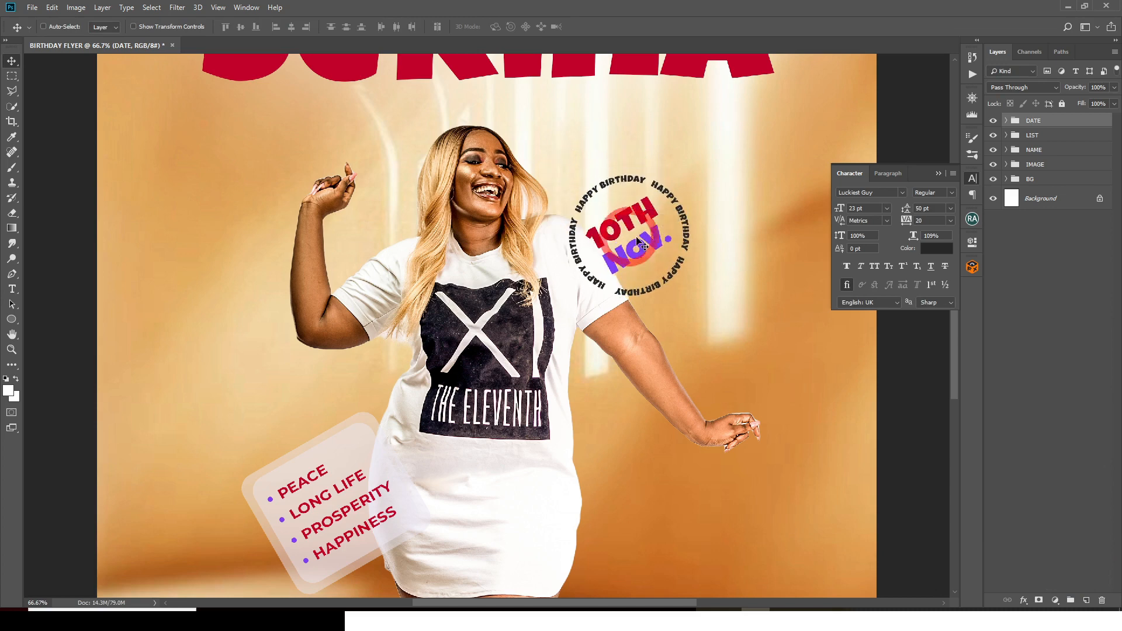
key(ctrl+0)
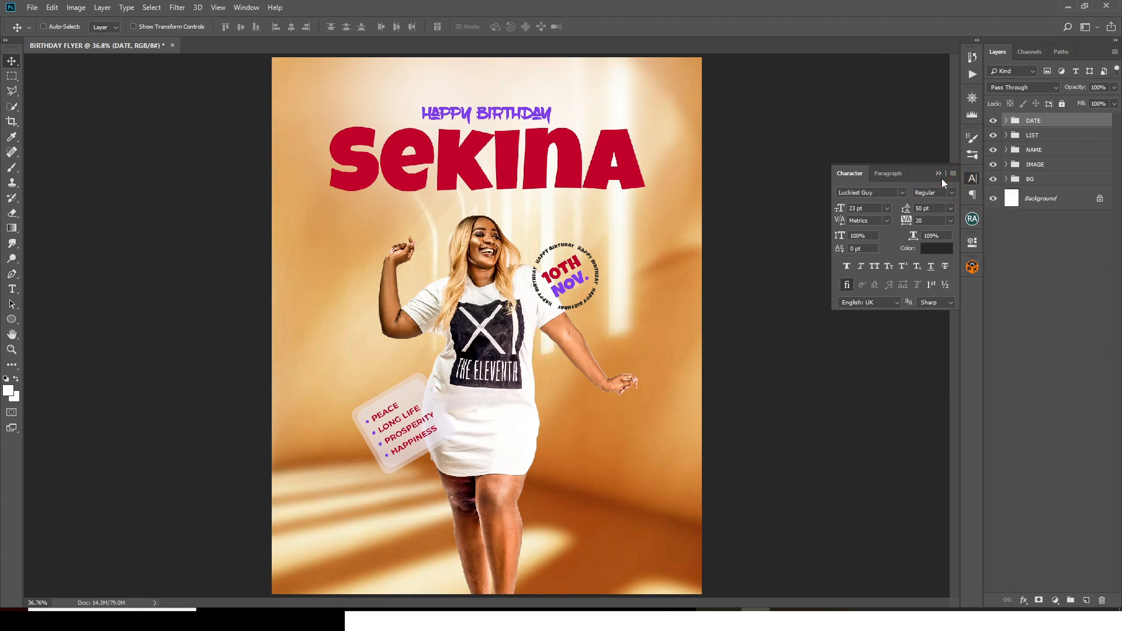
Step: Place the pngwing.com (10) copy image from the DONE folder into the flyer and scale it up to about 346%
click(556, 621)
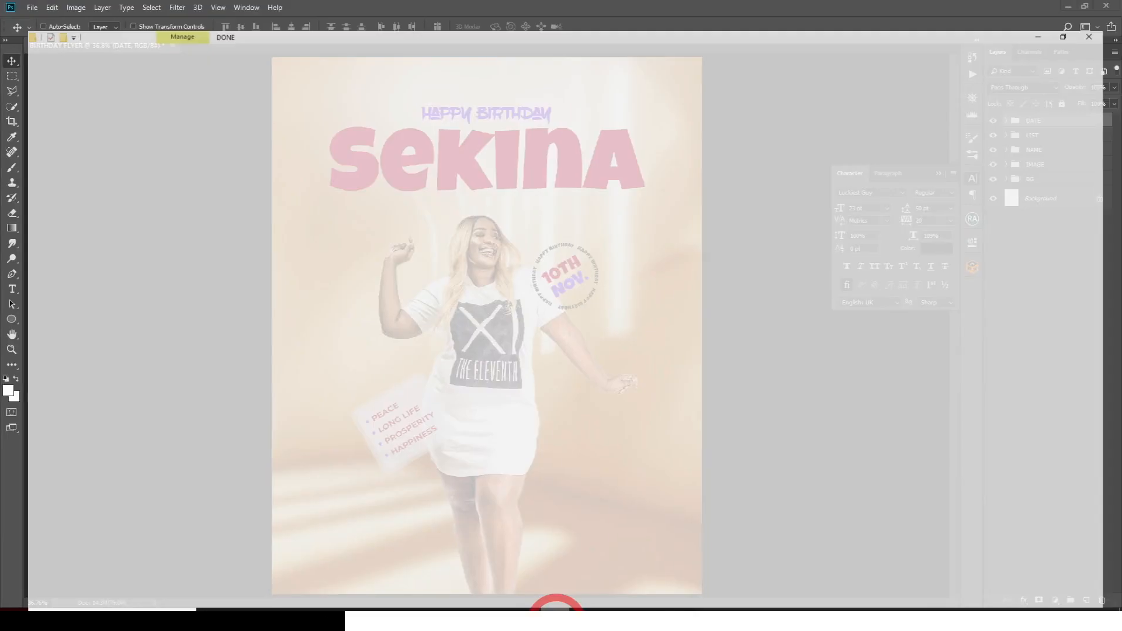
click(320, 139)
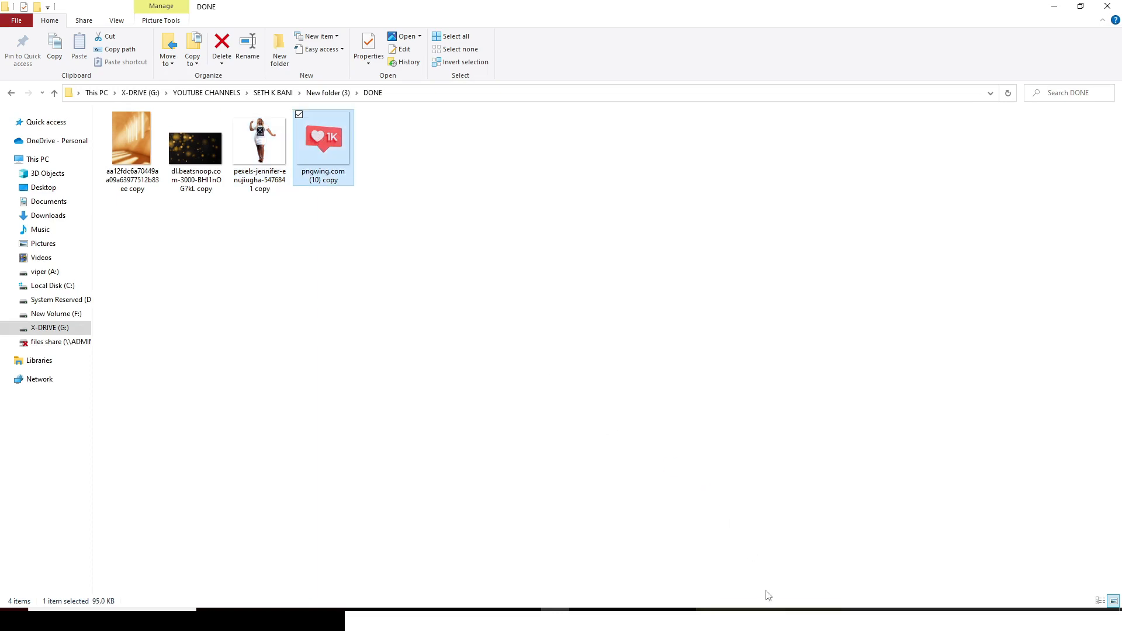
drag(768, 595, 734, 569)
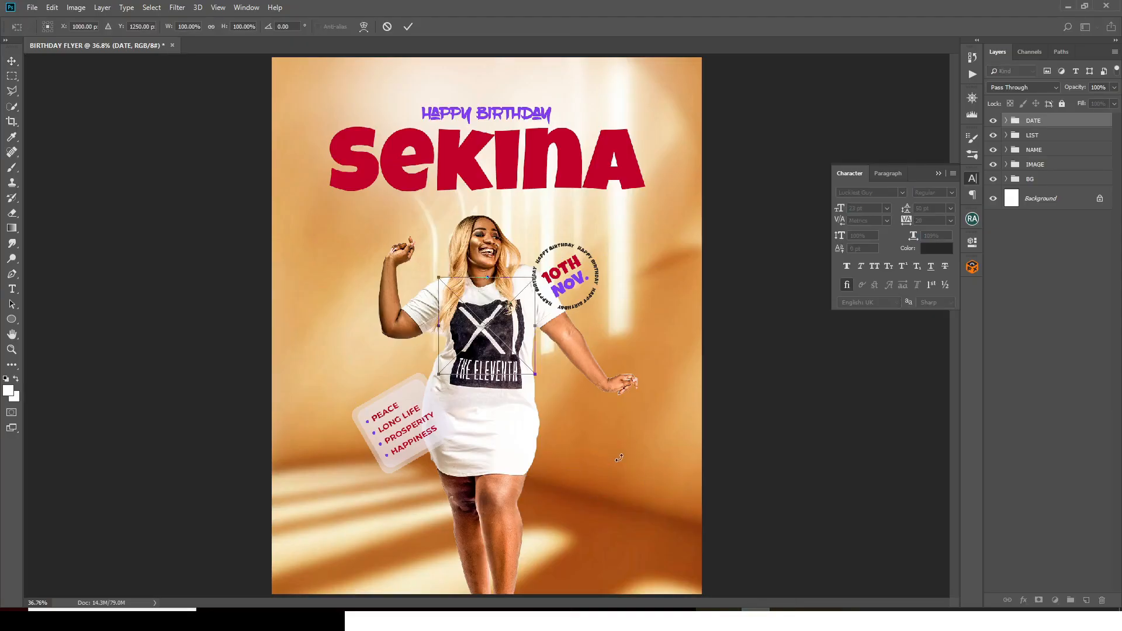
drag(534, 278, 697, 200)
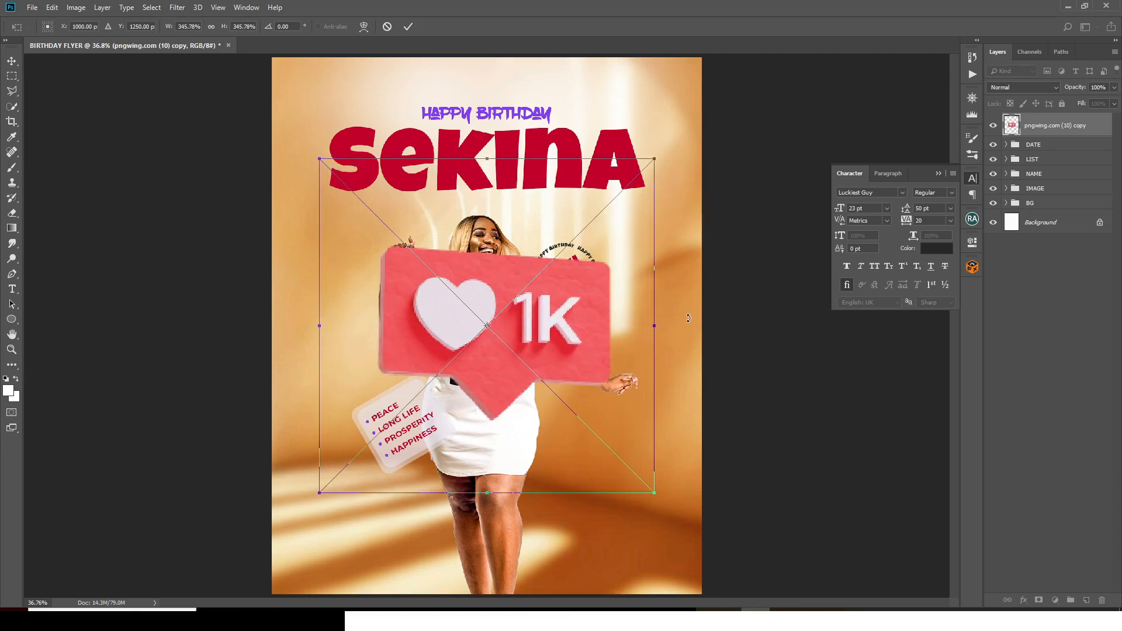
Step: Rotate the placed 1K heart image to about -38° and move it partly off the flyer's lower-right corner
drag(689, 314, 719, 125)
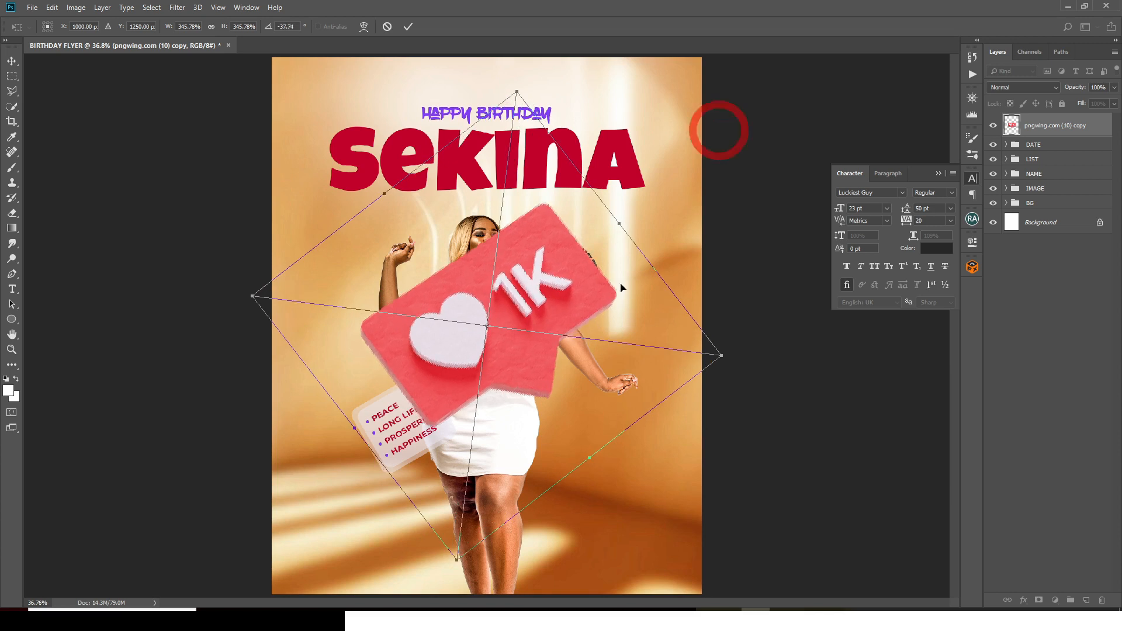
drag(562, 301, 723, 474)
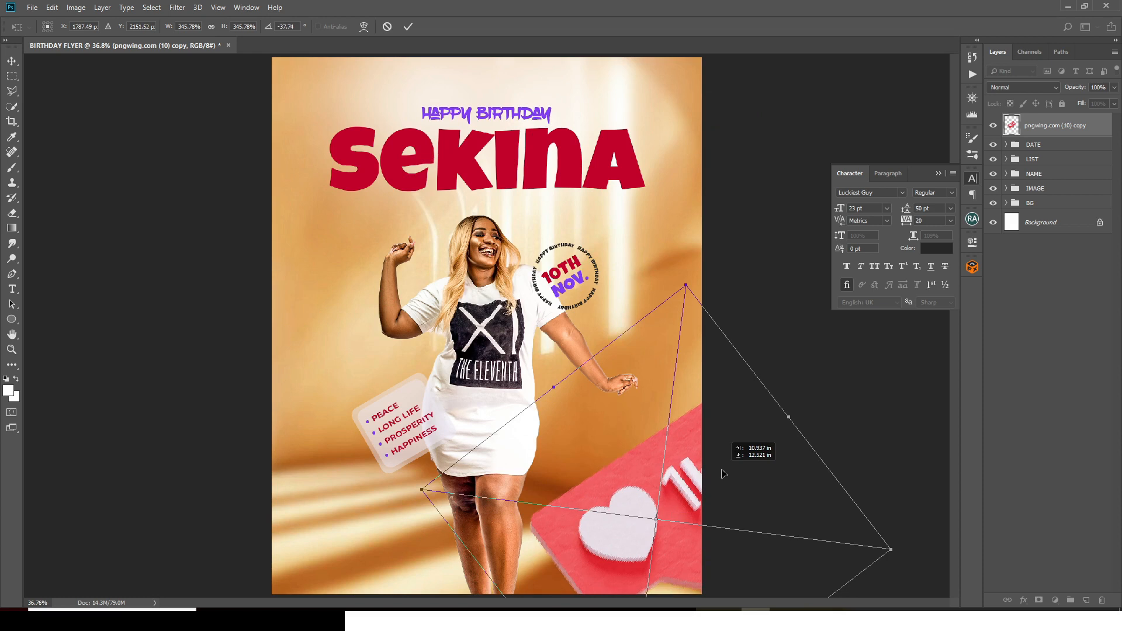
drag(723, 473, 725, 472)
key(Return)
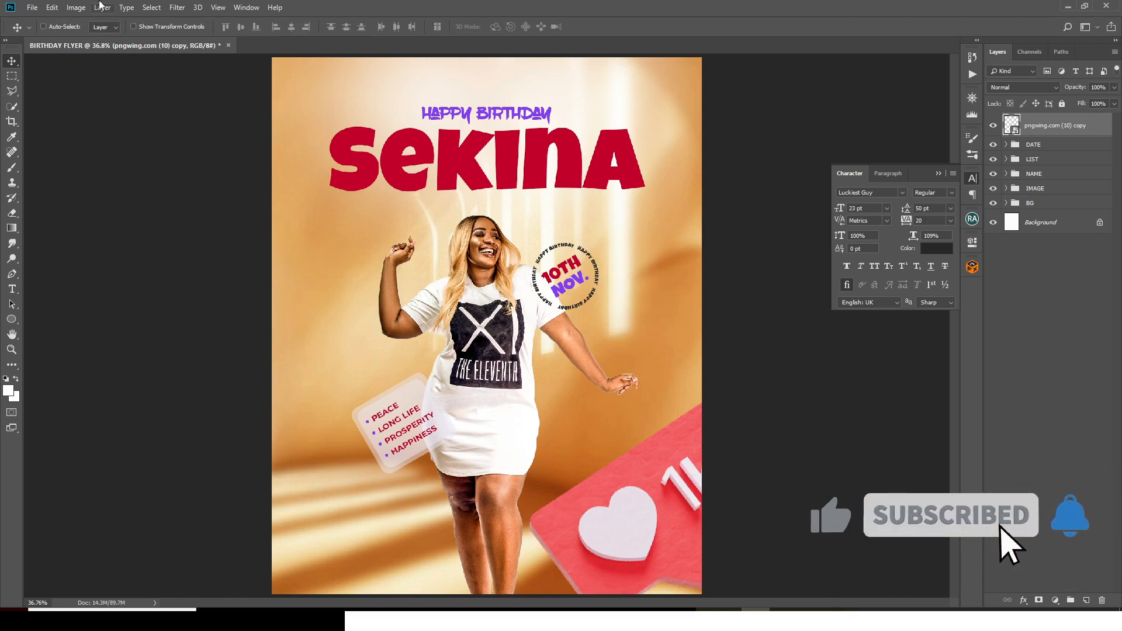
Step: Apply a Motion Blur to the 1K heart image with an angle of -8° and a distance of 85 pixels
click(178, 8)
mouse_move(193, 141)
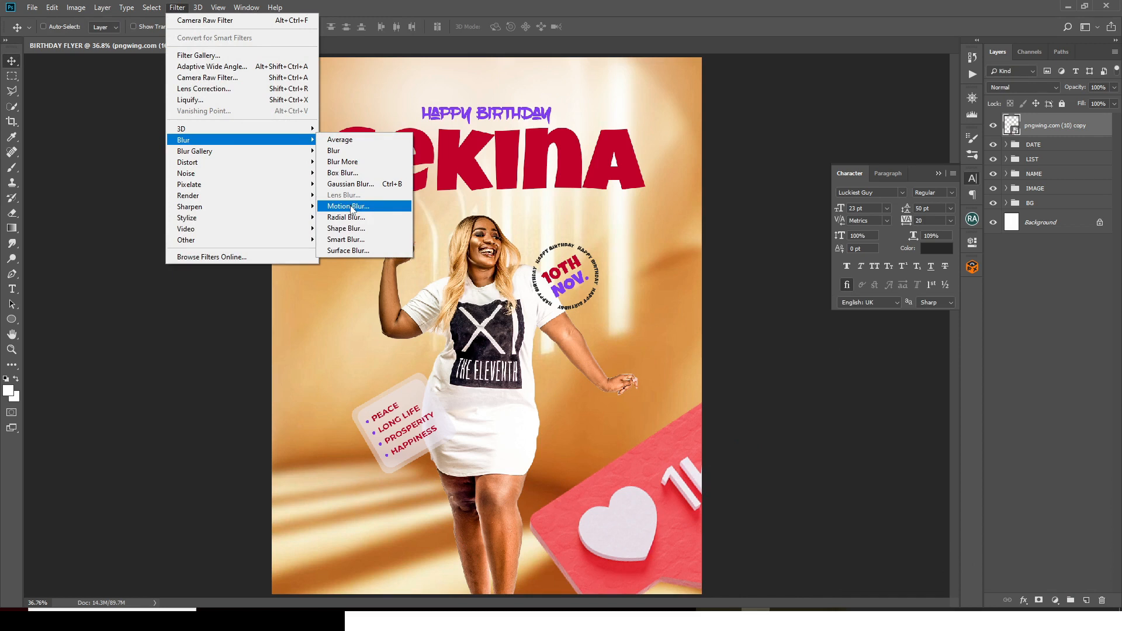
click(351, 207)
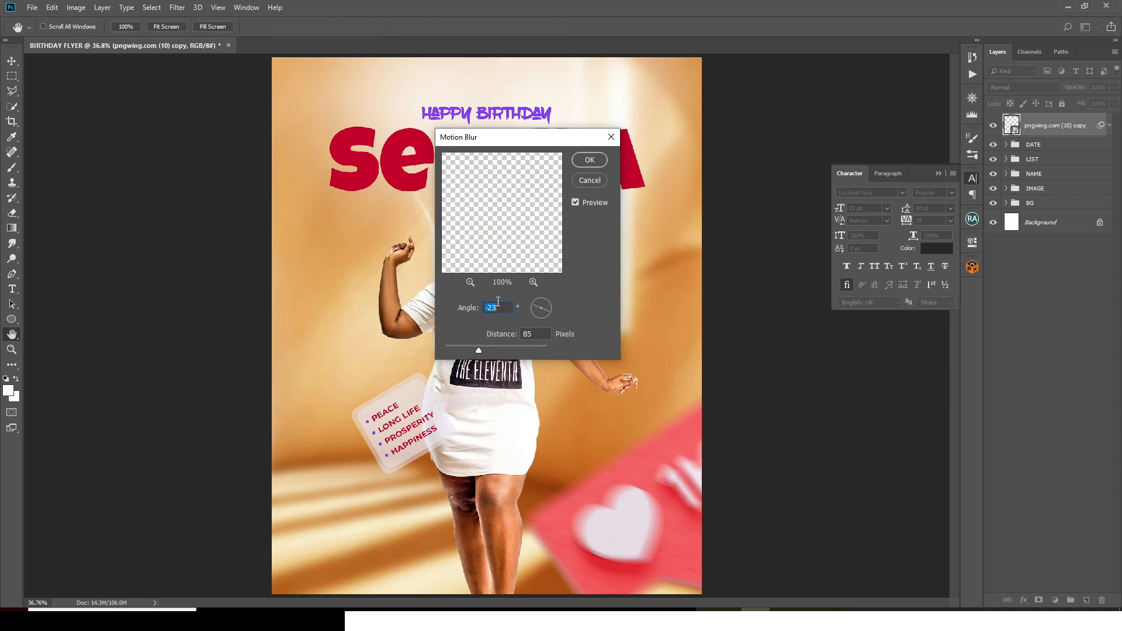
click(502, 304)
text(-)
text(8)
click(589, 160)
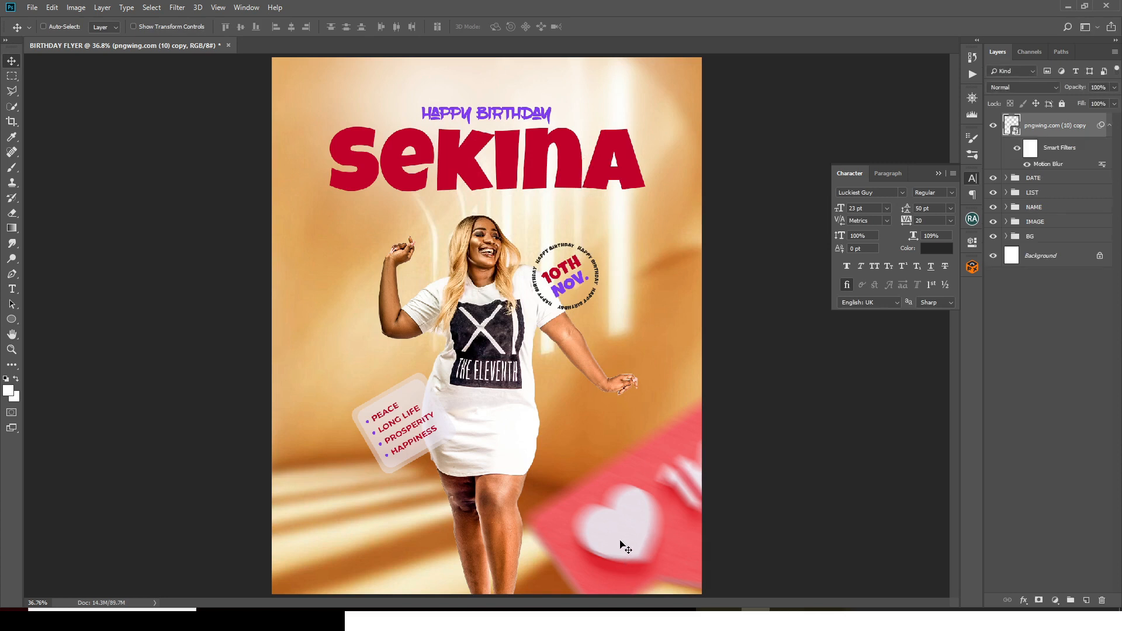
click(1110, 126)
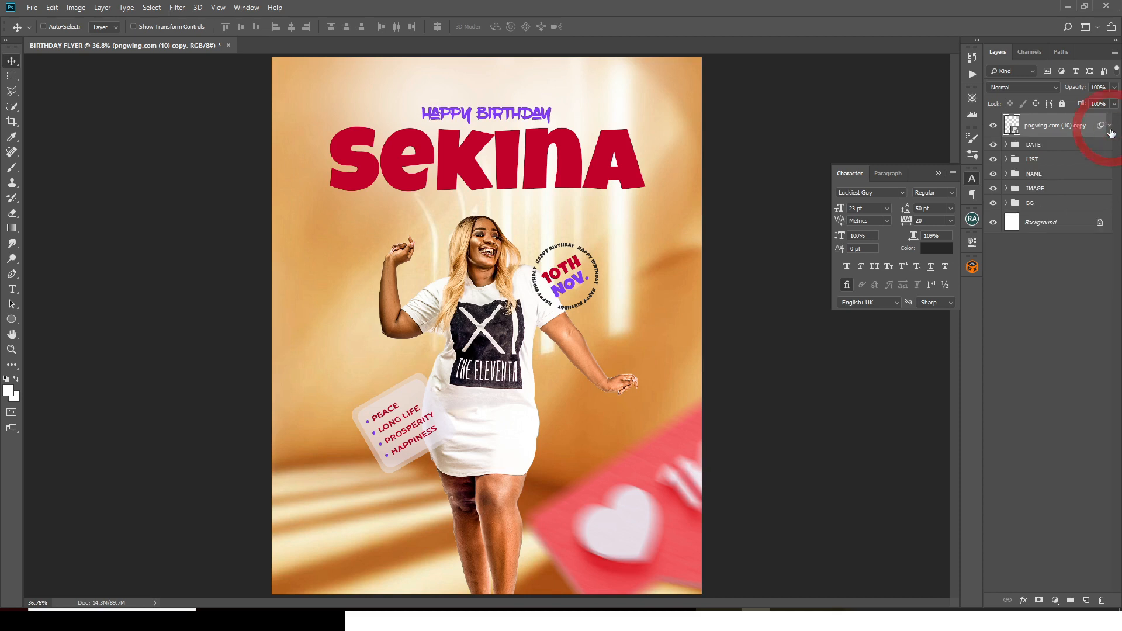
Step: Apply a Gaussian Blur with a 9-pixel radius to the orange background photo in the BG group
click(1005, 202)
click(1035, 250)
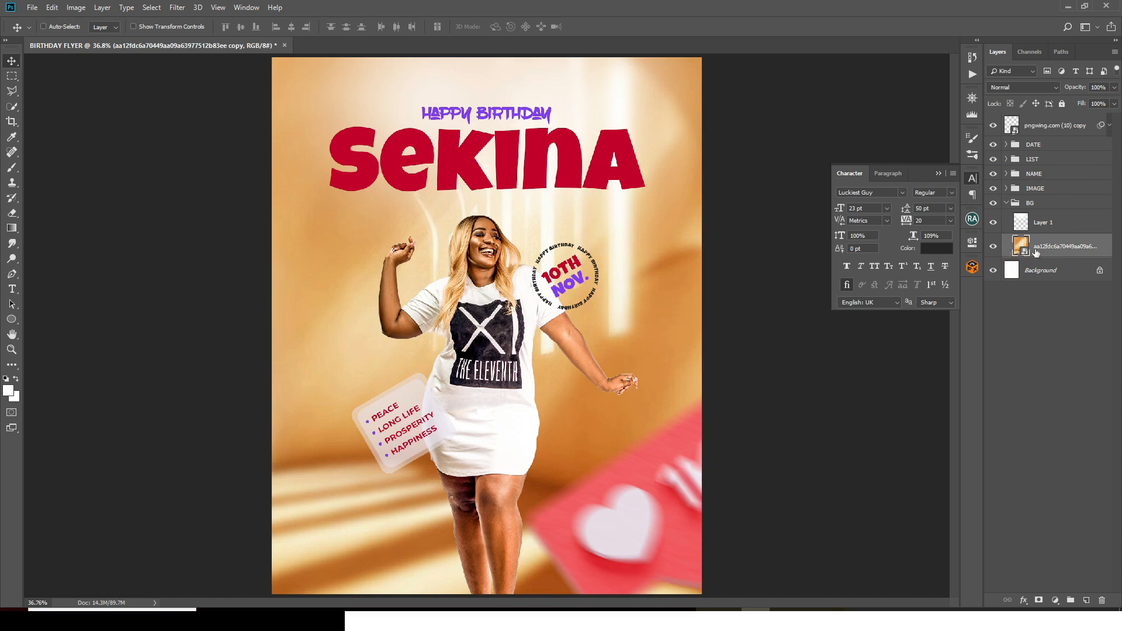
click(995, 246)
click(994, 247)
click(173, 10)
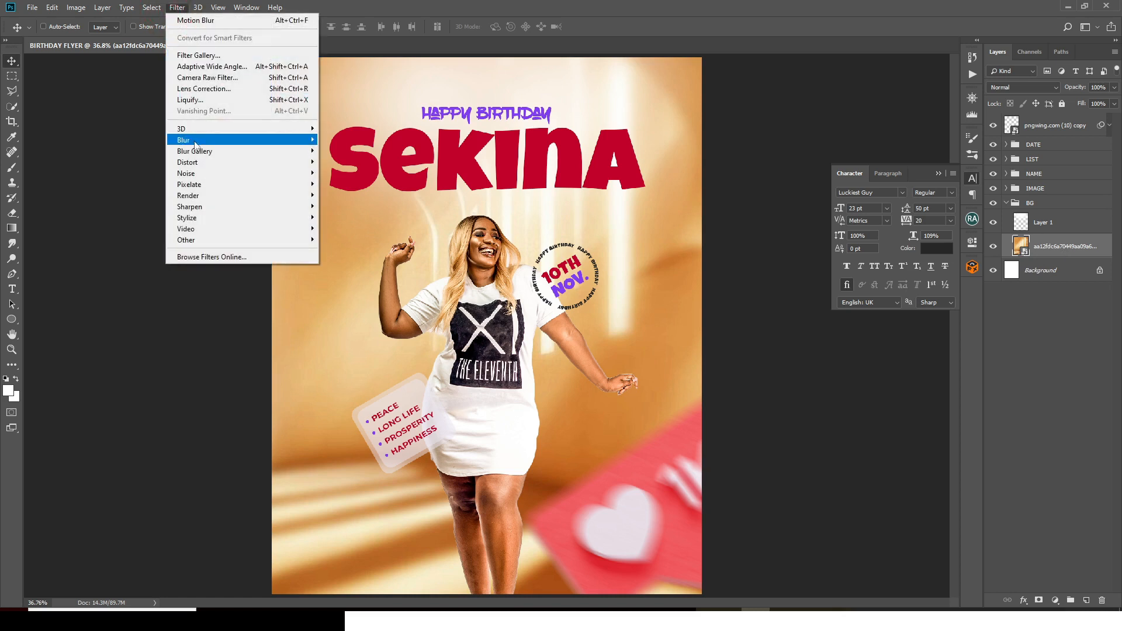
mouse_move(196, 150)
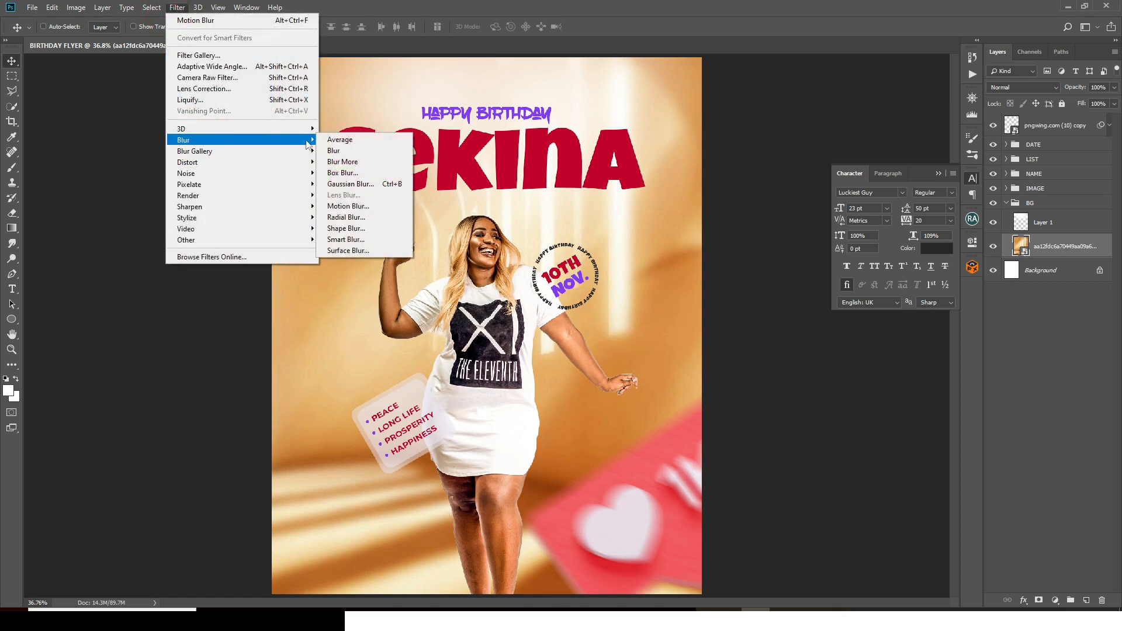
click(349, 184)
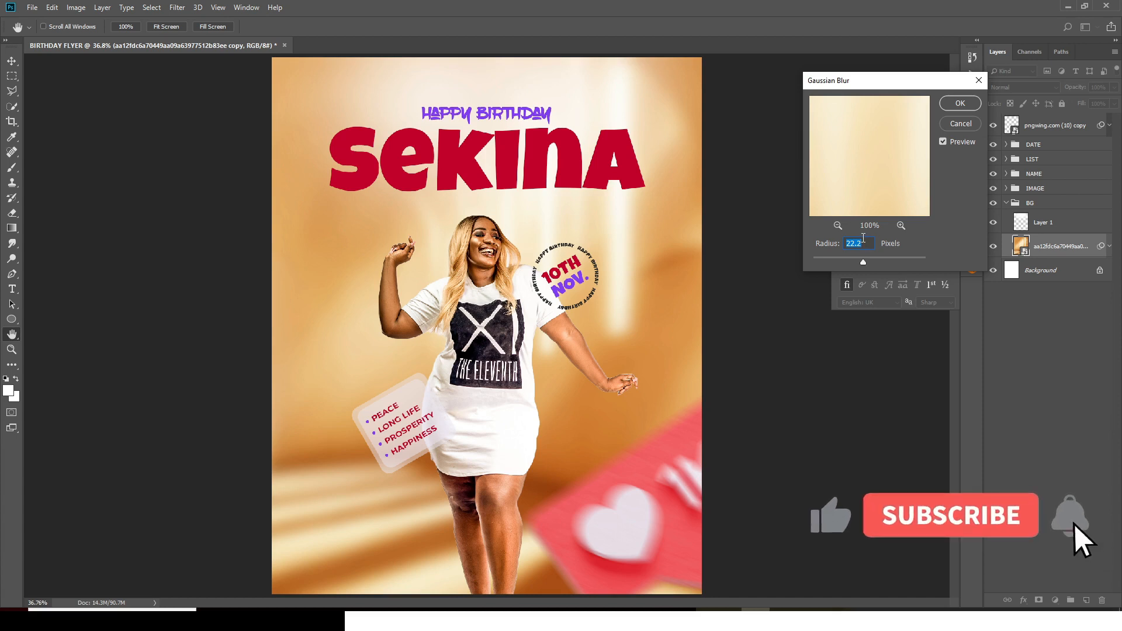
text(9)
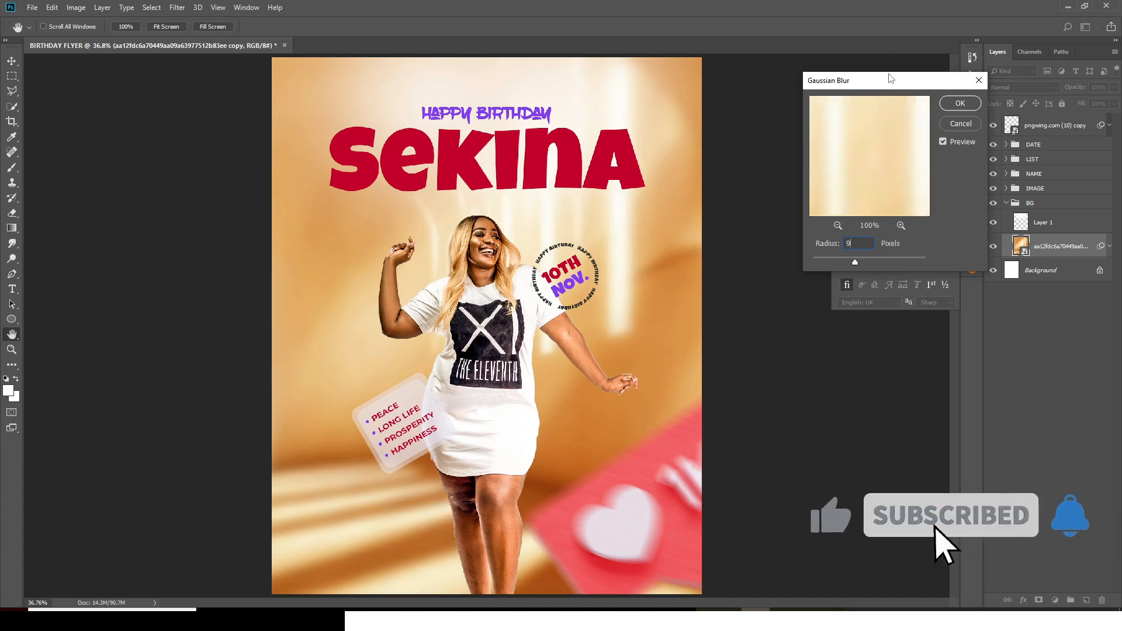
click(960, 104)
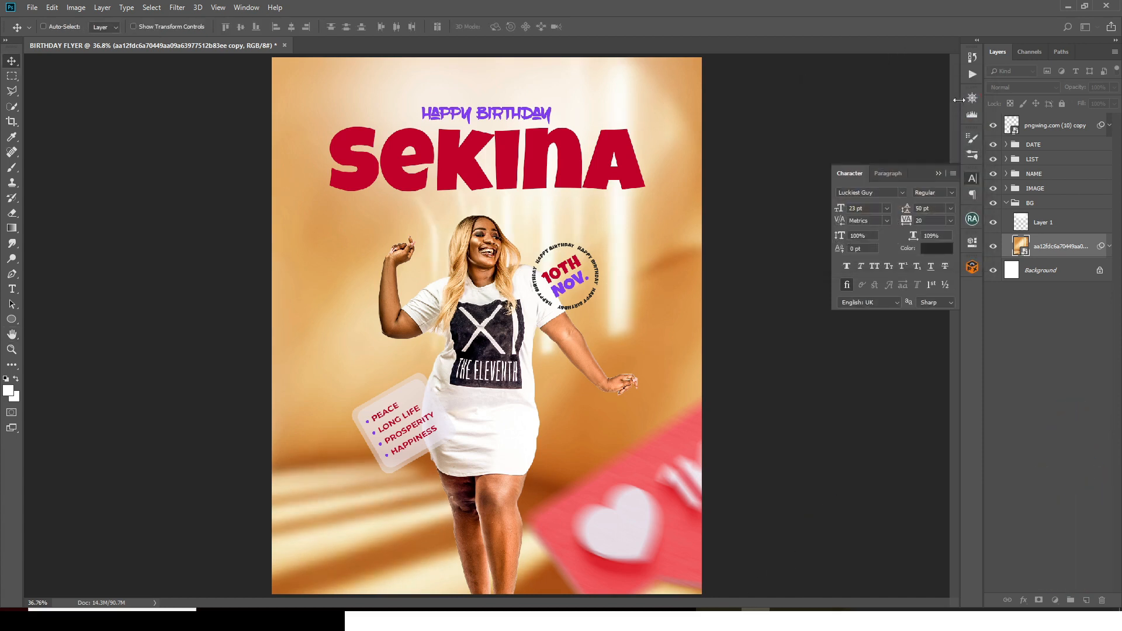
Step: Mask the Gaussian Blur off the upper part of the background by painting black on its filter mask with a soft 1000 px brush
click(1039, 273)
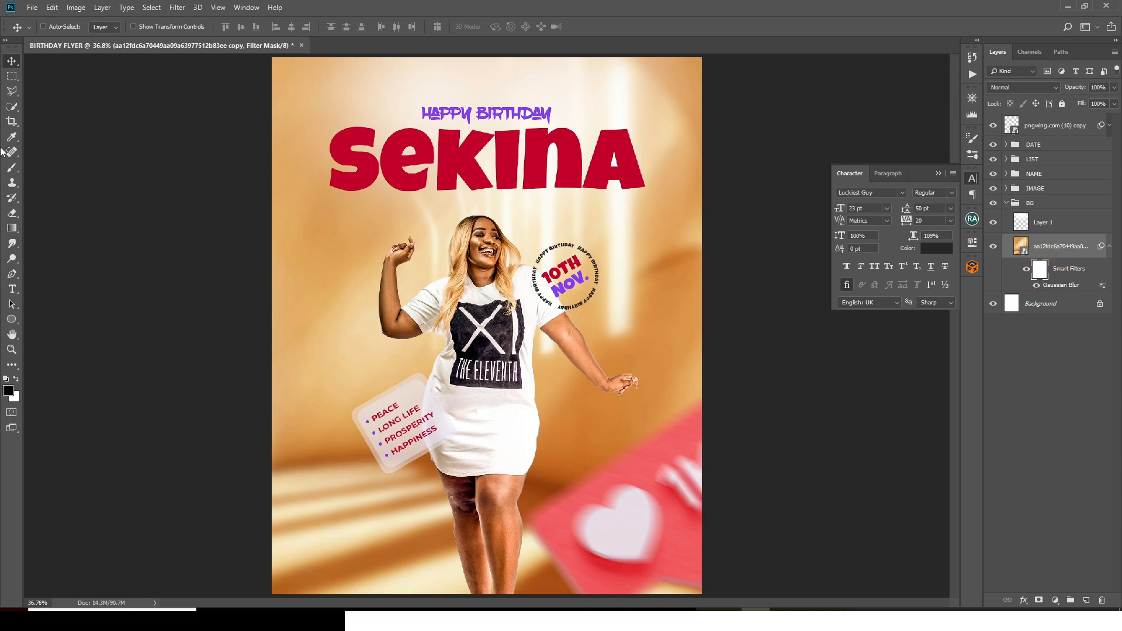
key(b)
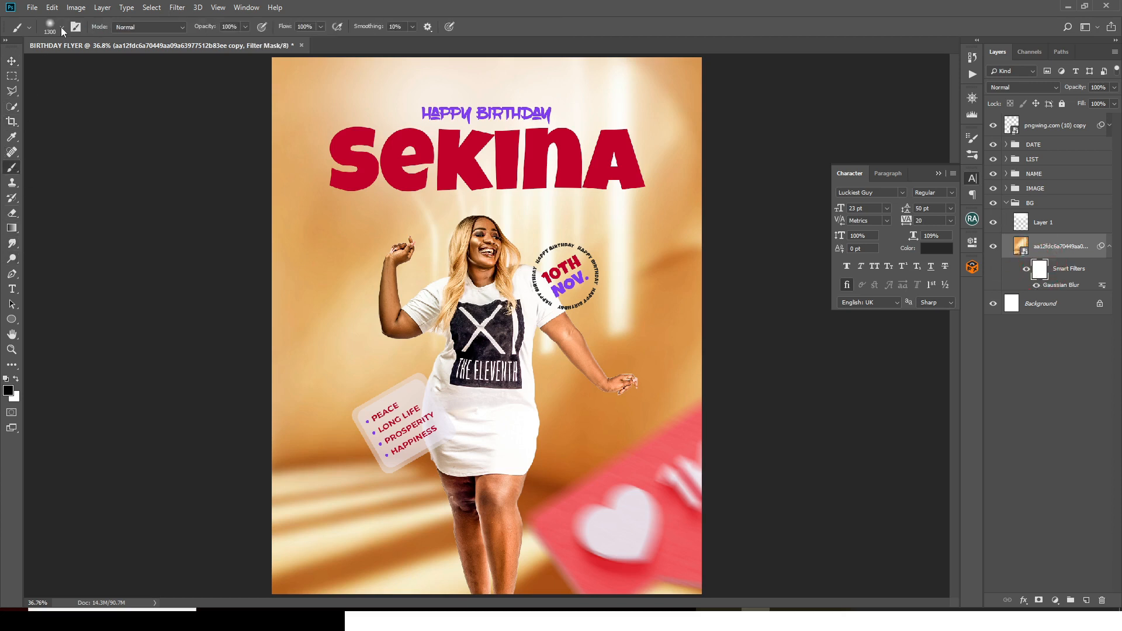
click(61, 27)
click(25, 121)
click(313, 2)
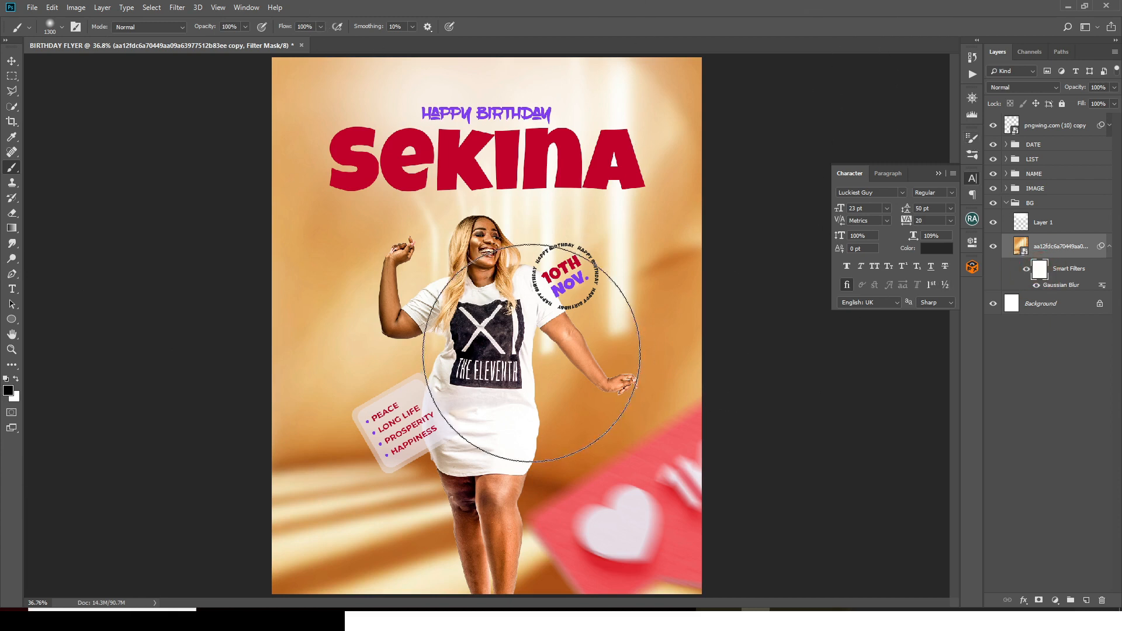
key(bracketleft)
key(bracketleft)
key(bracketleft)
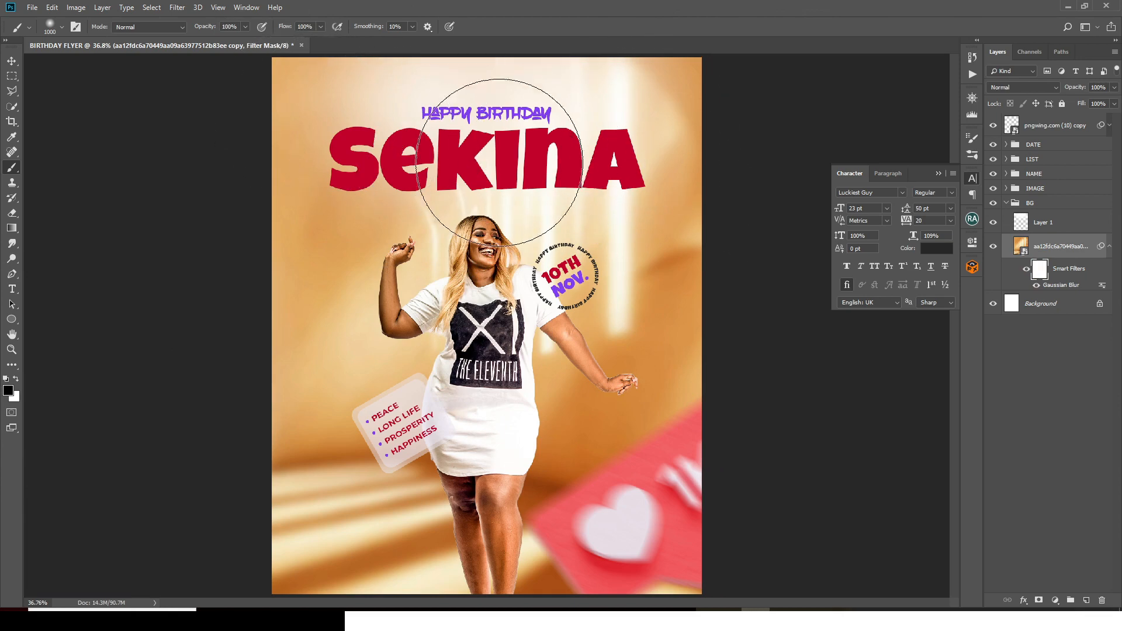
mouse_move(450, 257)
mouse_down()
mouse_move(368, 325)
mouse_move(265, 143)
mouse_move(674, 113)
mouse_up()
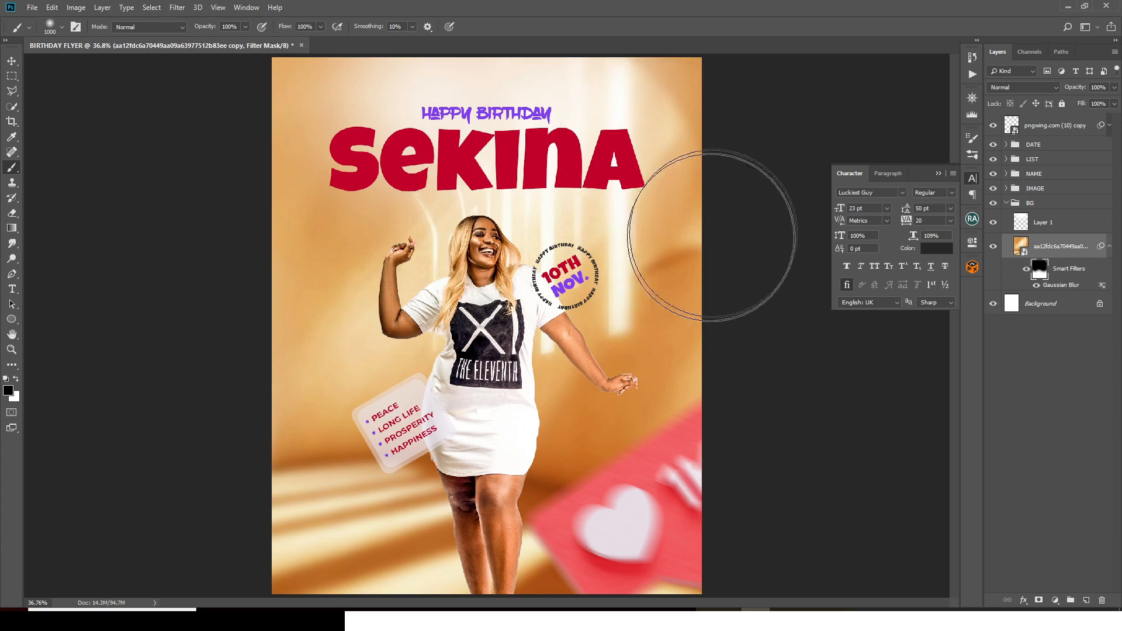
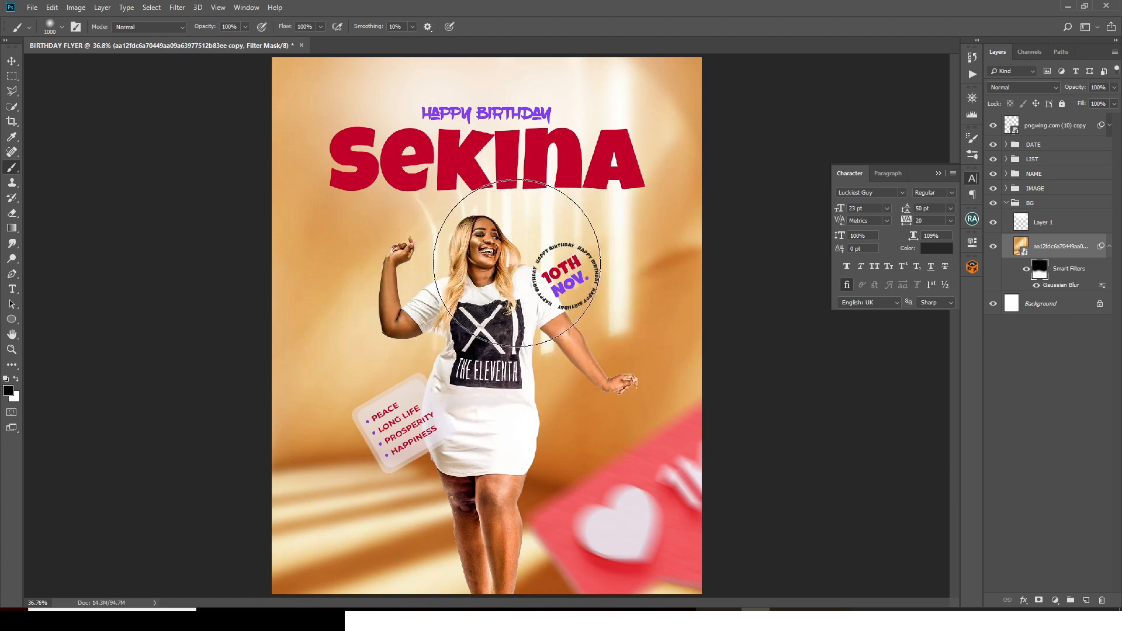
Step: Collapse the background photo's filters and the BG group, and select the 1K heart image layer
click(1110, 248)
click(1011, 205)
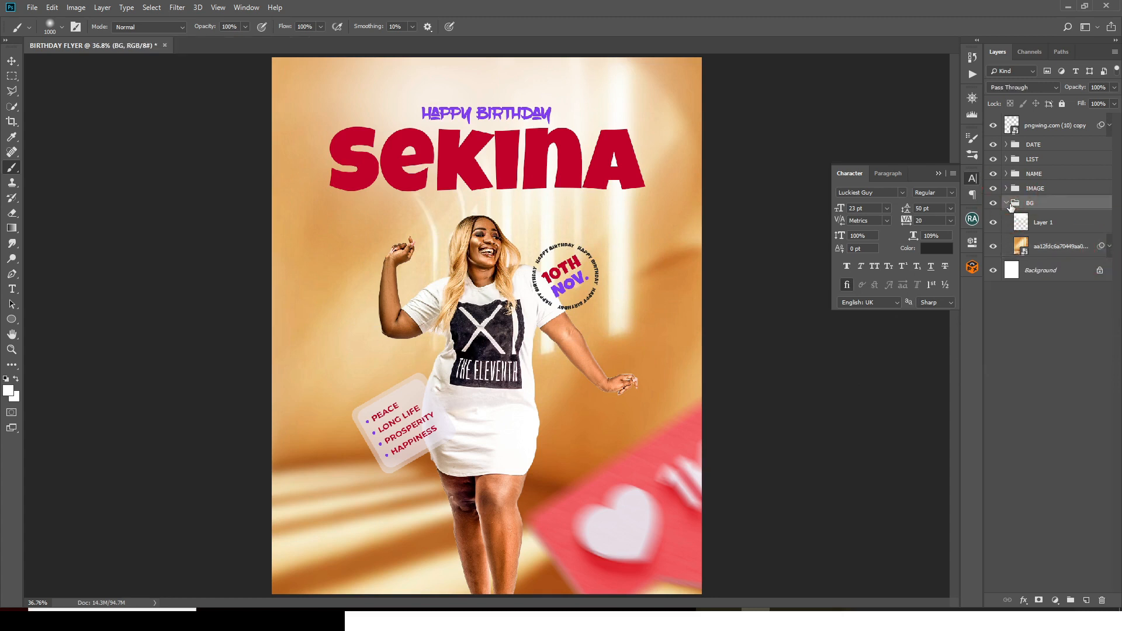
click(1007, 203)
click(1029, 127)
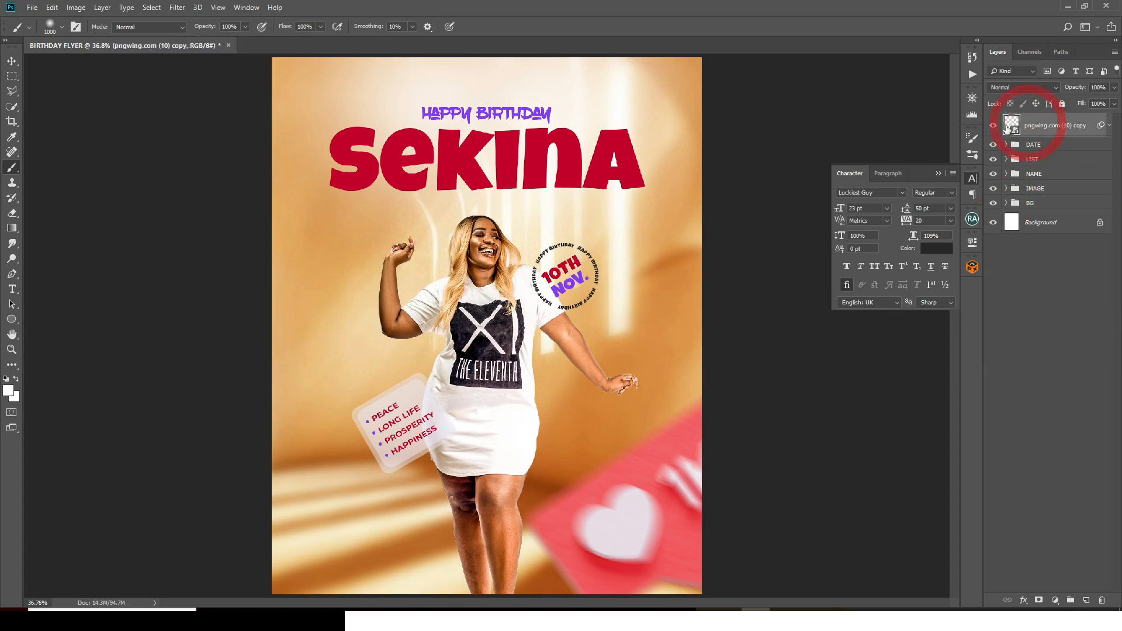
click(994, 125)
click(994, 125)
click(1055, 600)
click(1052, 453)
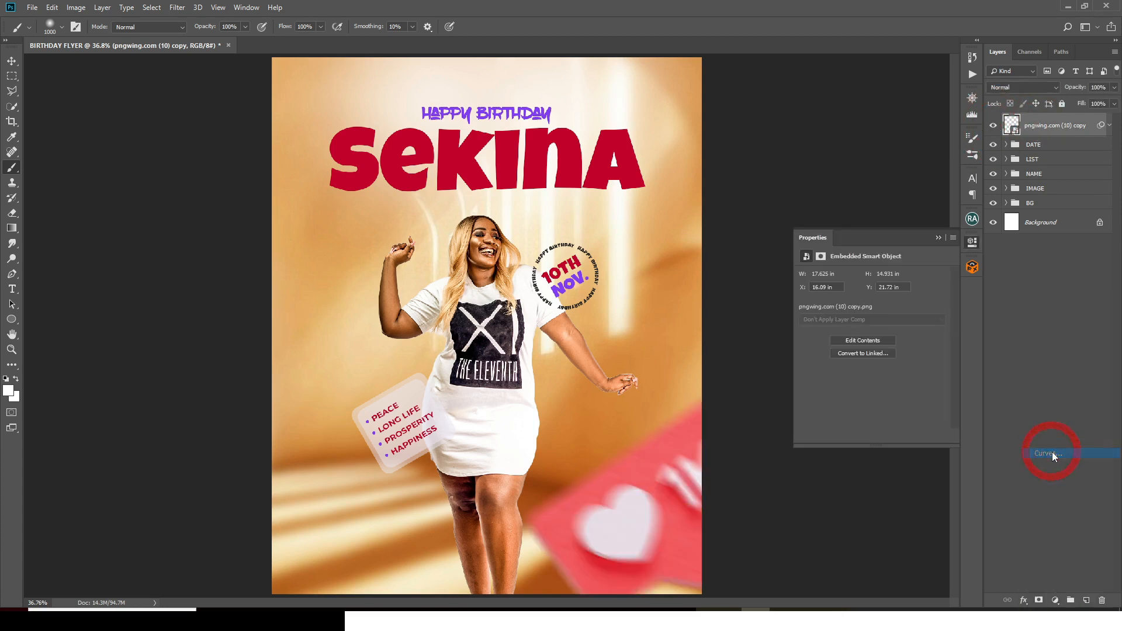
click(872, 436)
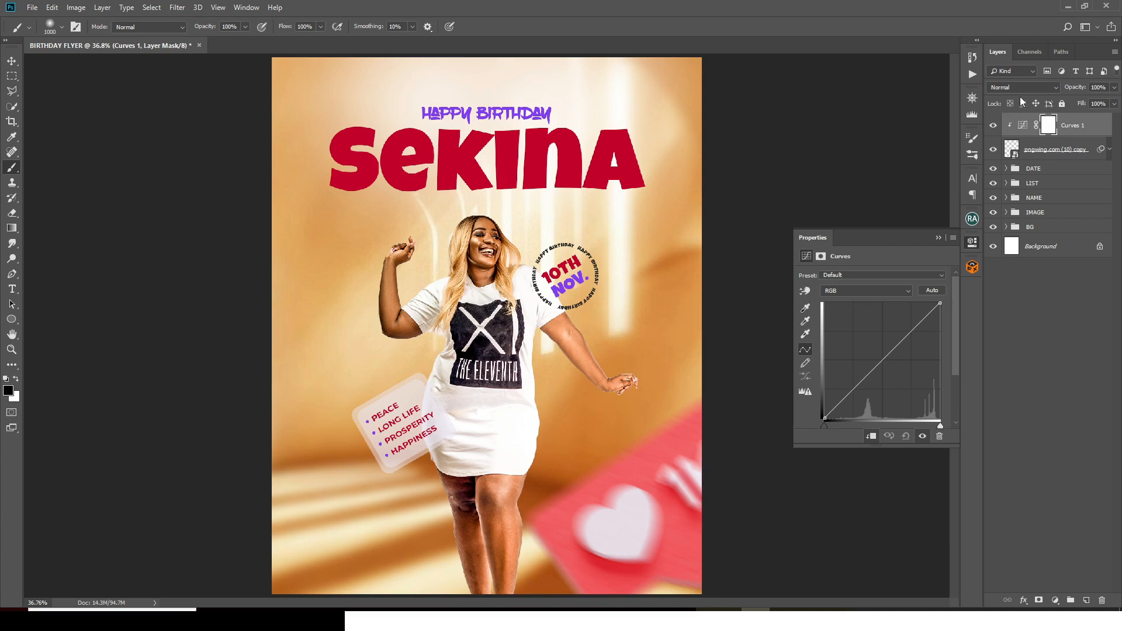
click(1023, 128)
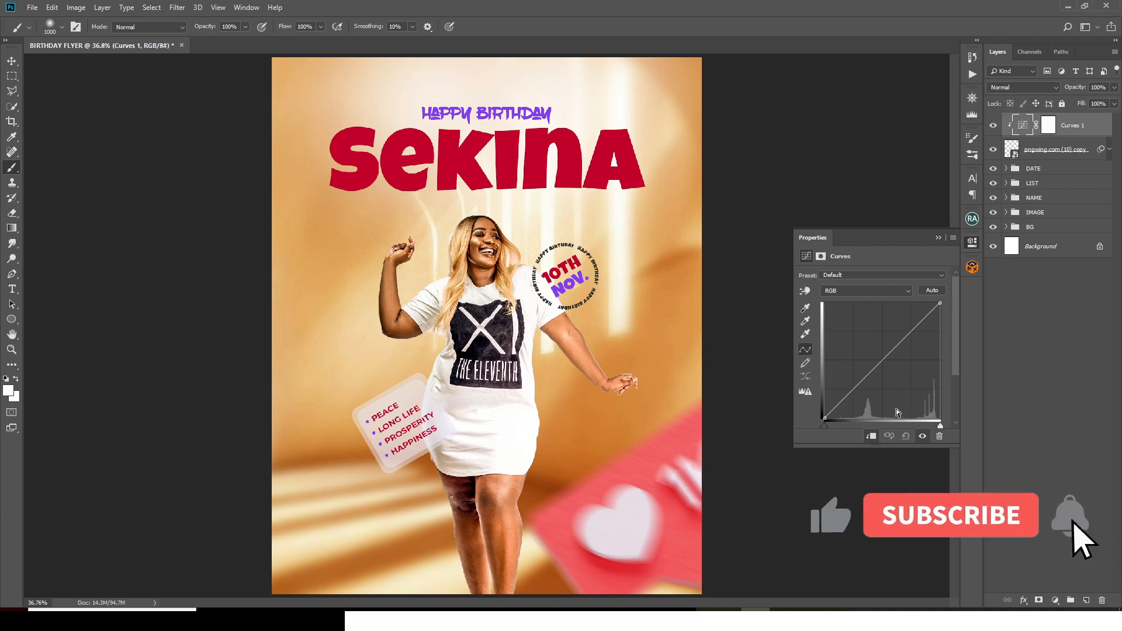
click(940, 436)
click(510, 229)
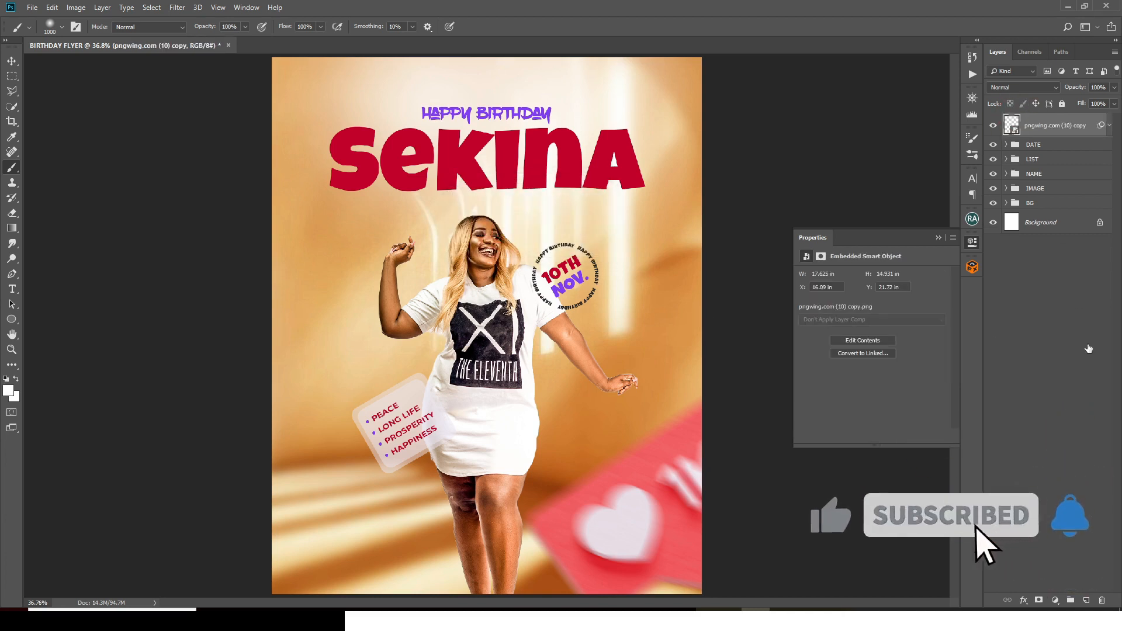
Step: Darken the 1K heart image with a clipped Levels adjustment, setting the black input to 20 and the midtones to 0.84
click(1054, 599)
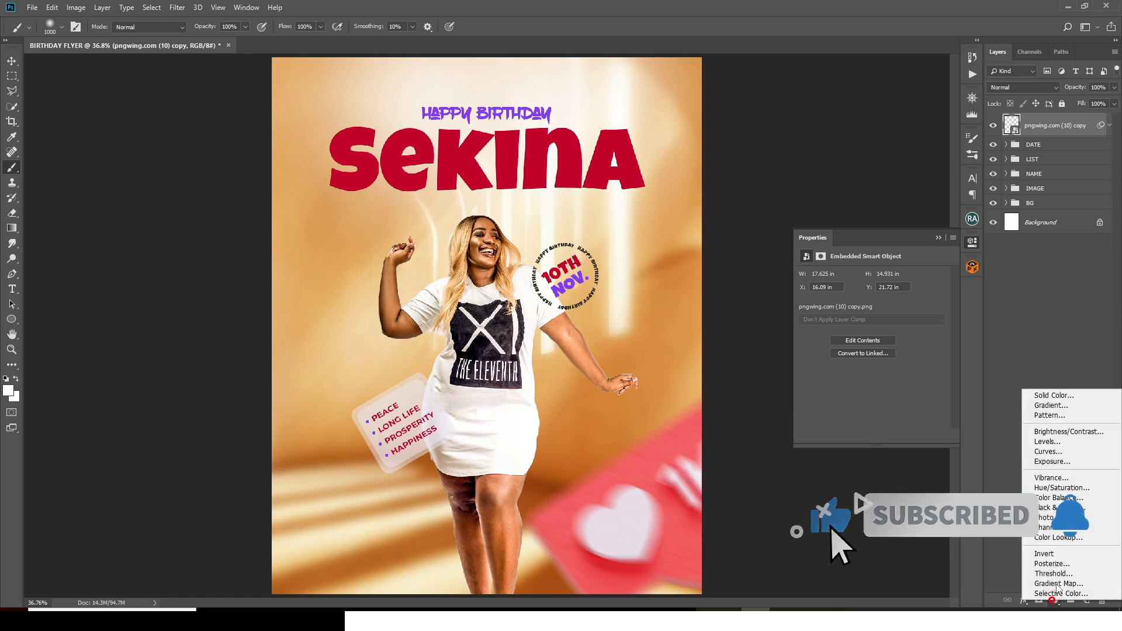
click(1047, 441)
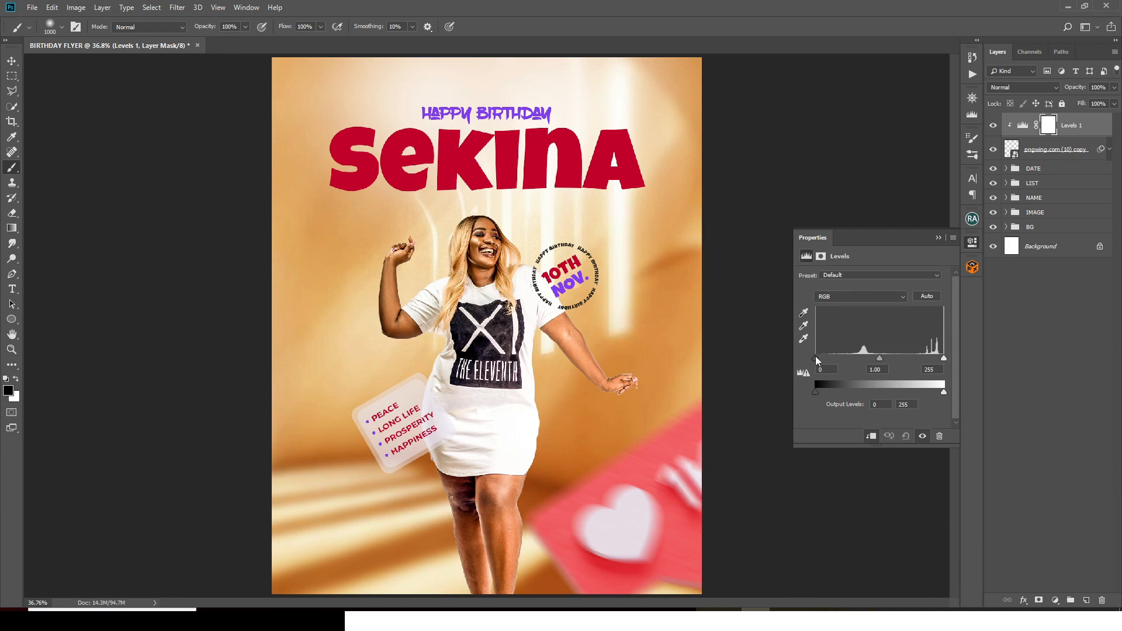
drag(816, 357, 825, 359)
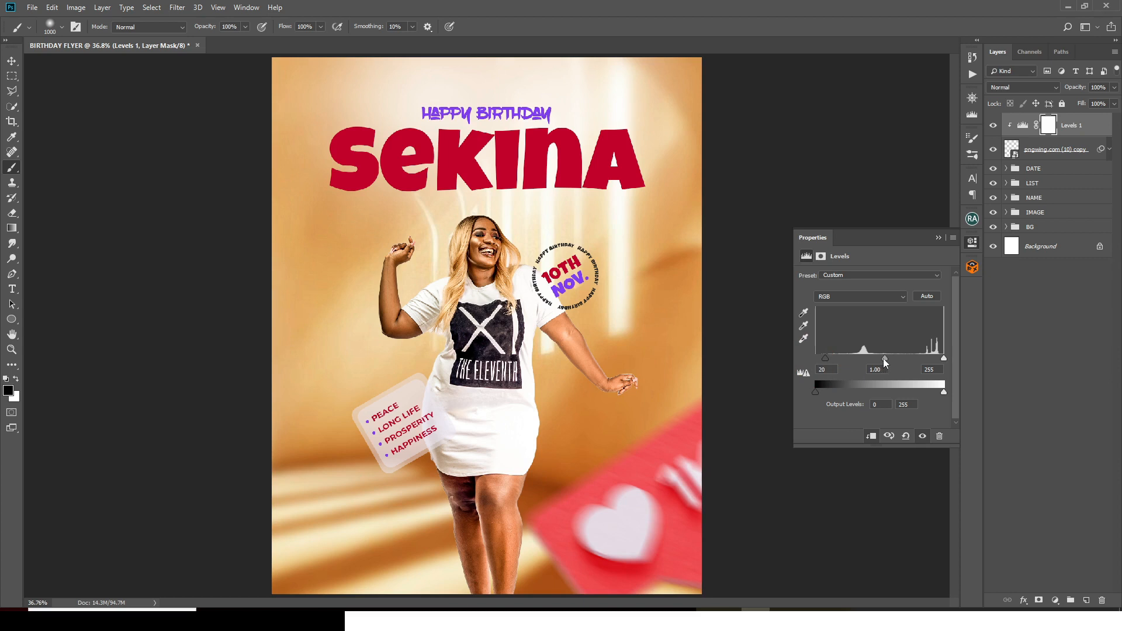
drag(884, 359, 892, 358)
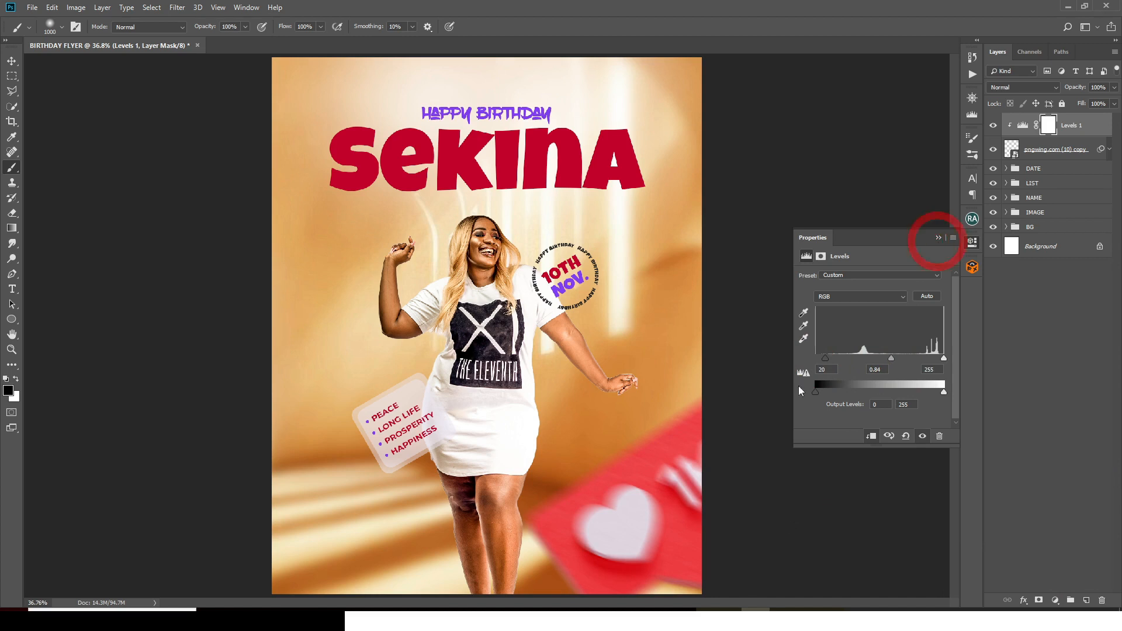
click(993, 126)
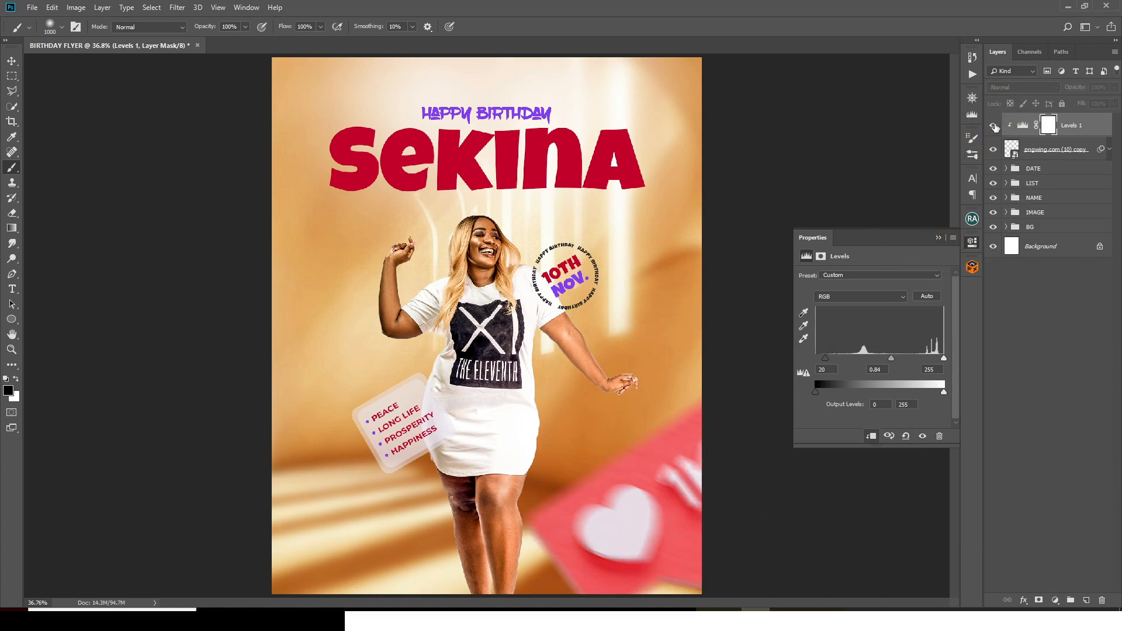
click(994, 126)
Step: Group the heart image with its Levels adjustment and name the group ICONS
shift+click(1054, 151)
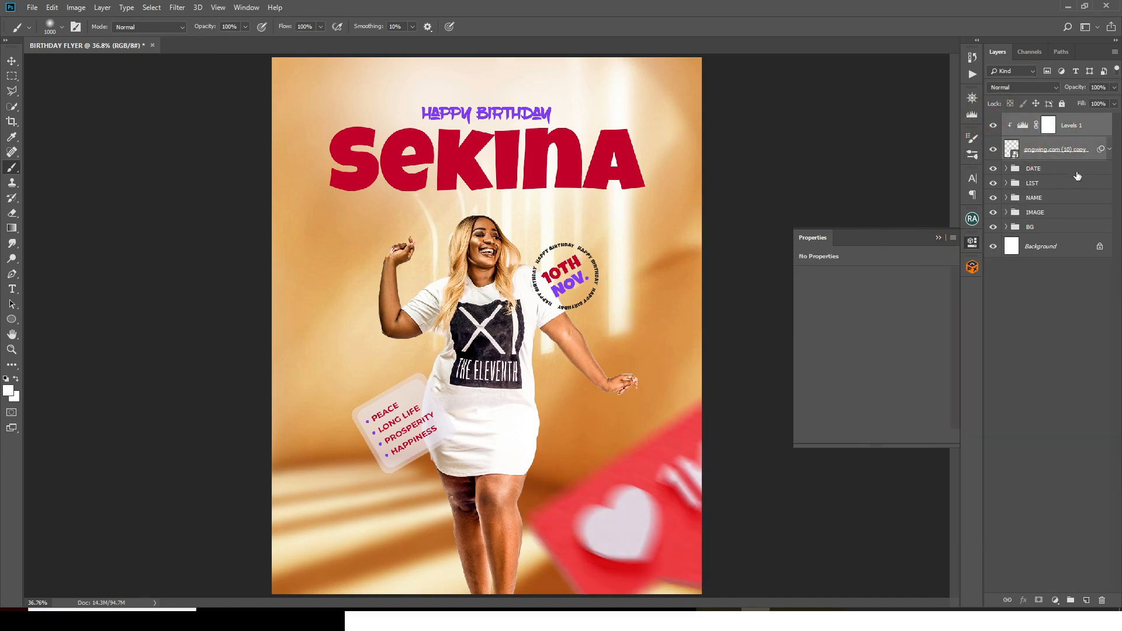
key(ctrl+g)
double_click(1038, 121)
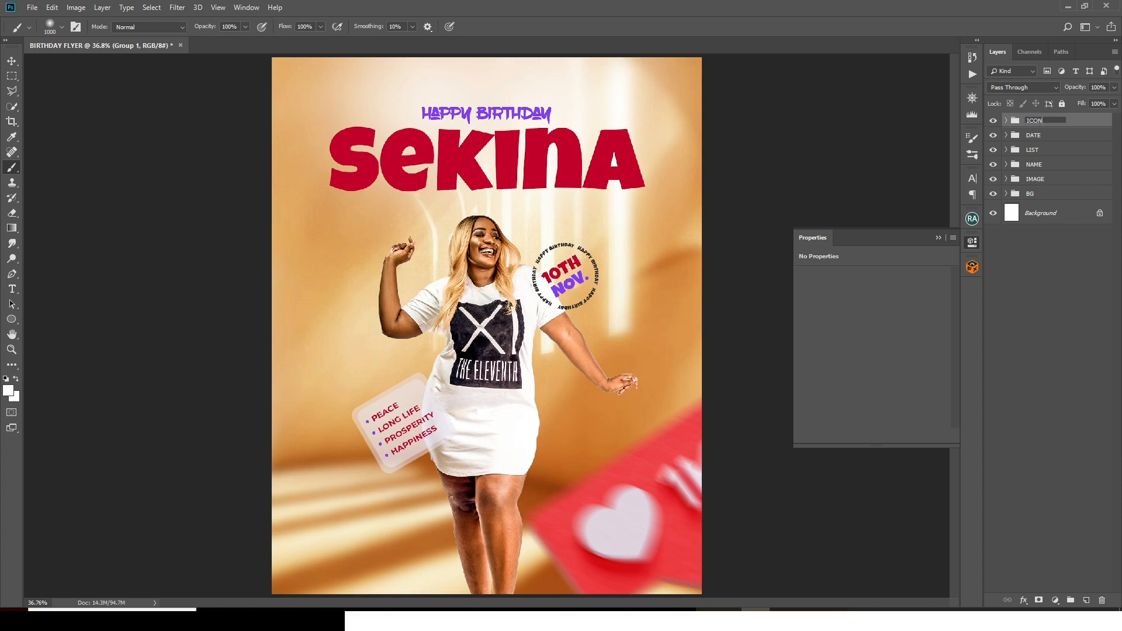
text(ICONS)
key(Return)
Step: Place the gold bokeh image from the file folder, rotate it 90° clockwise and stretch it to cover the whole flyer
click(556, 610)
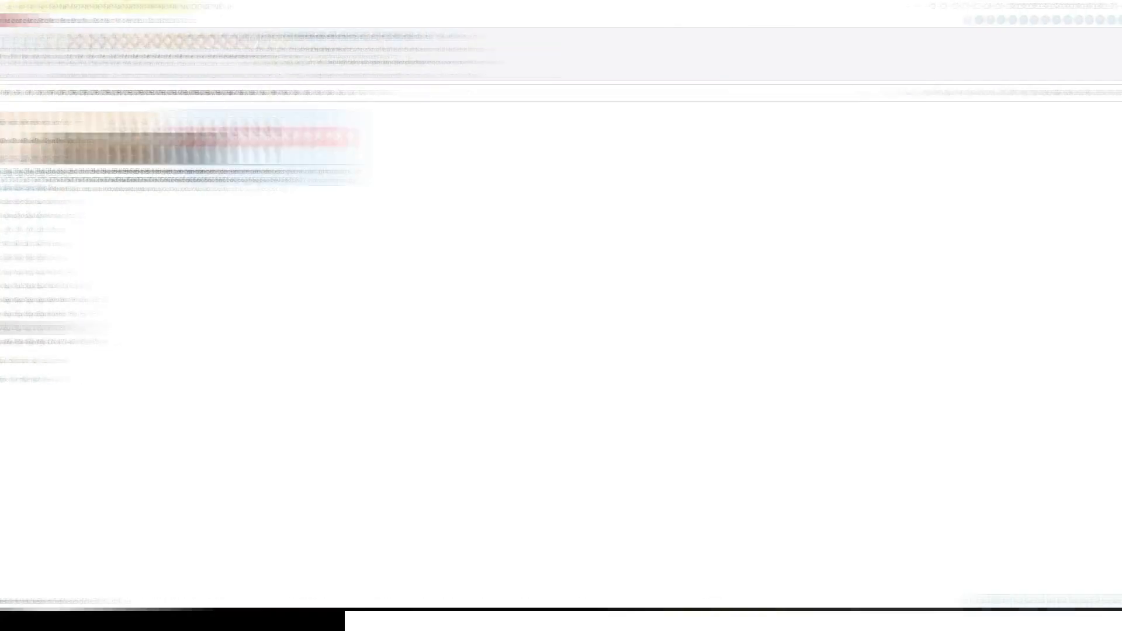
drag(195, 151, 479, 351)
right_click(484, 259)
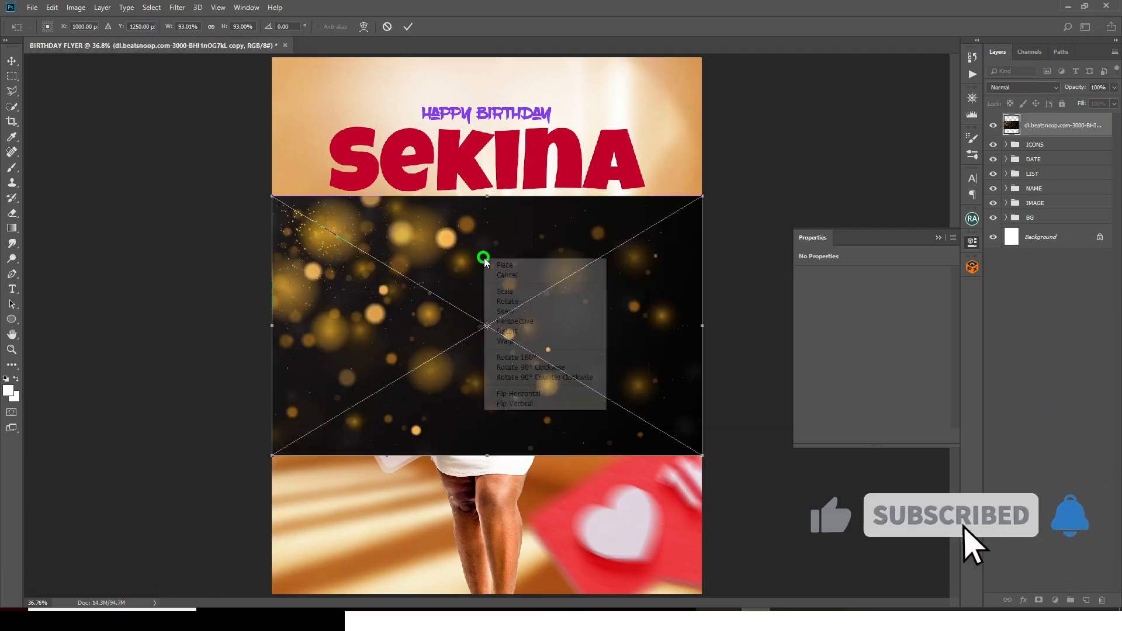
right_click(397, 248)
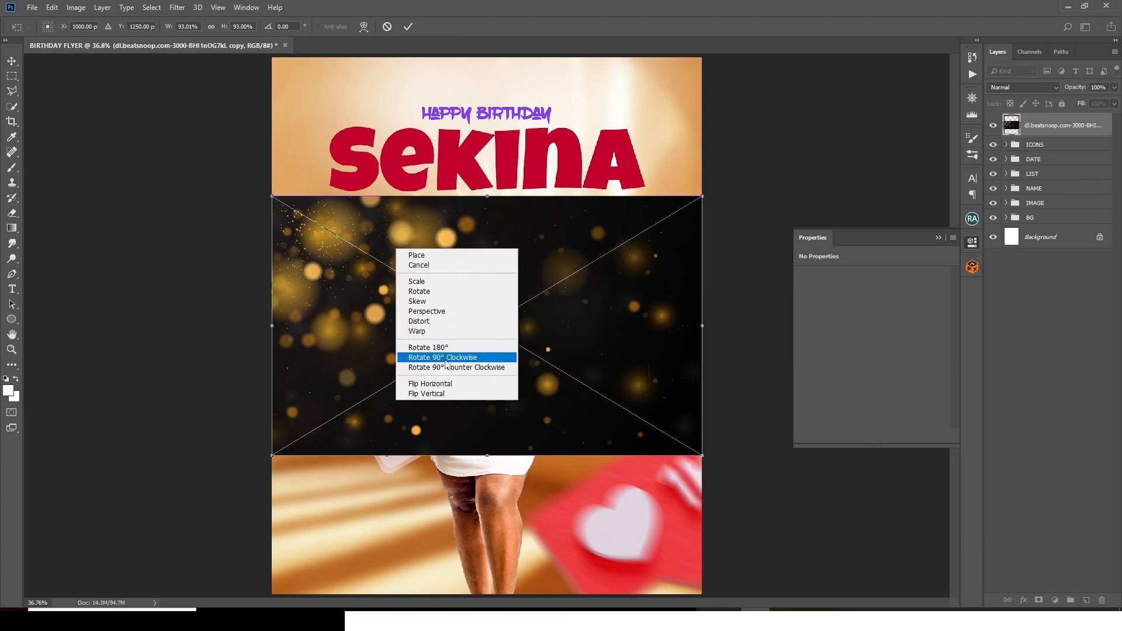
click(447, 358)
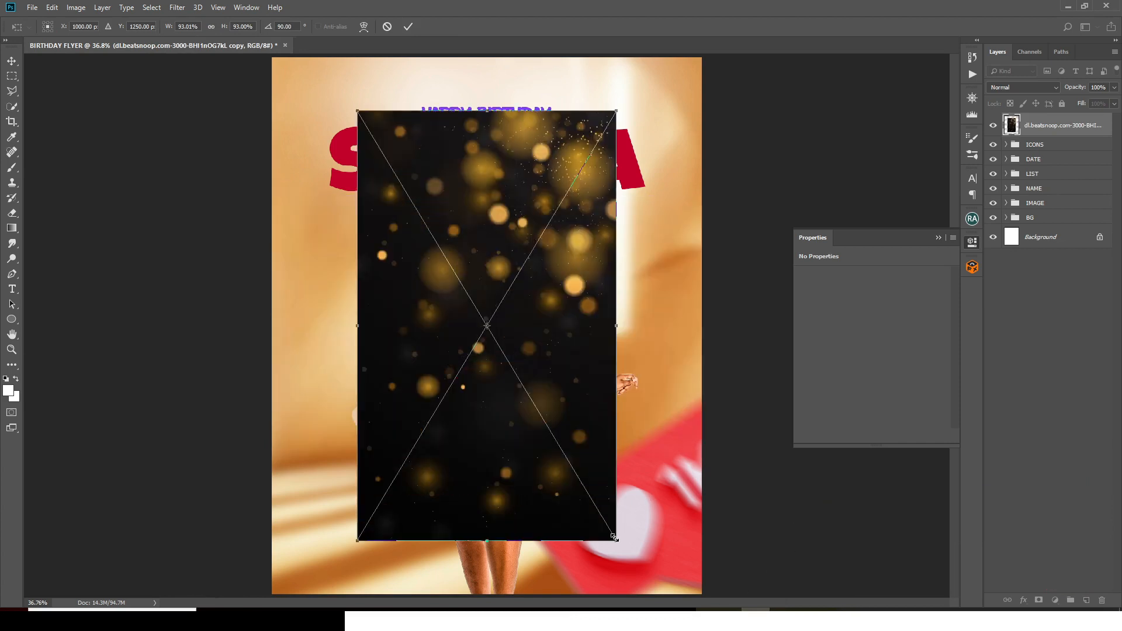
drag(614, 537, 670, 588)
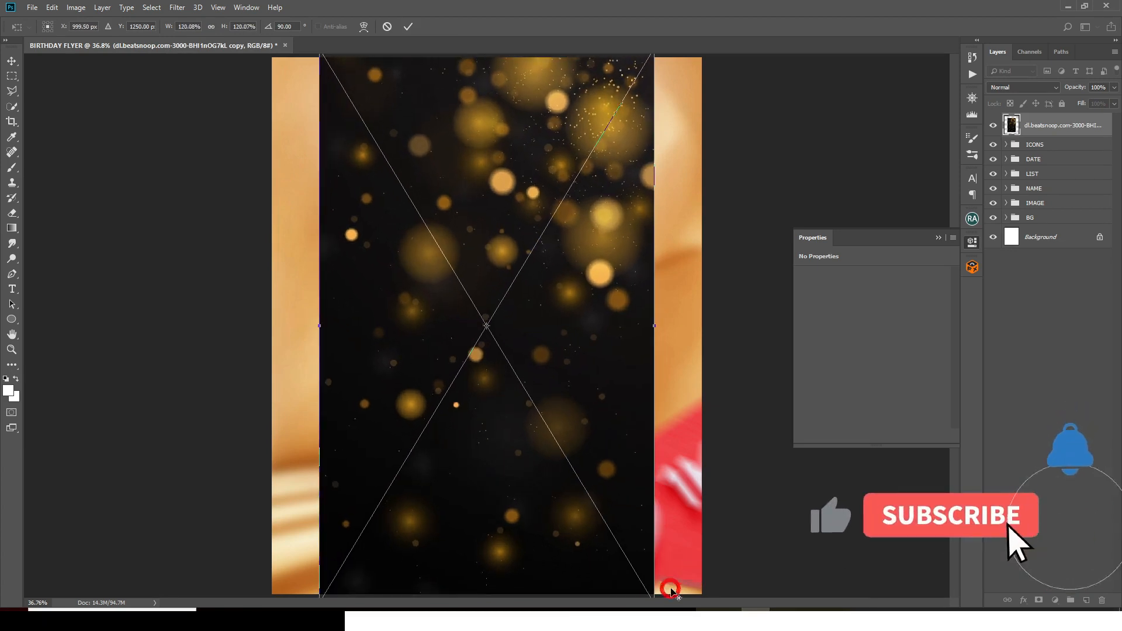
key(ctrl+minus)
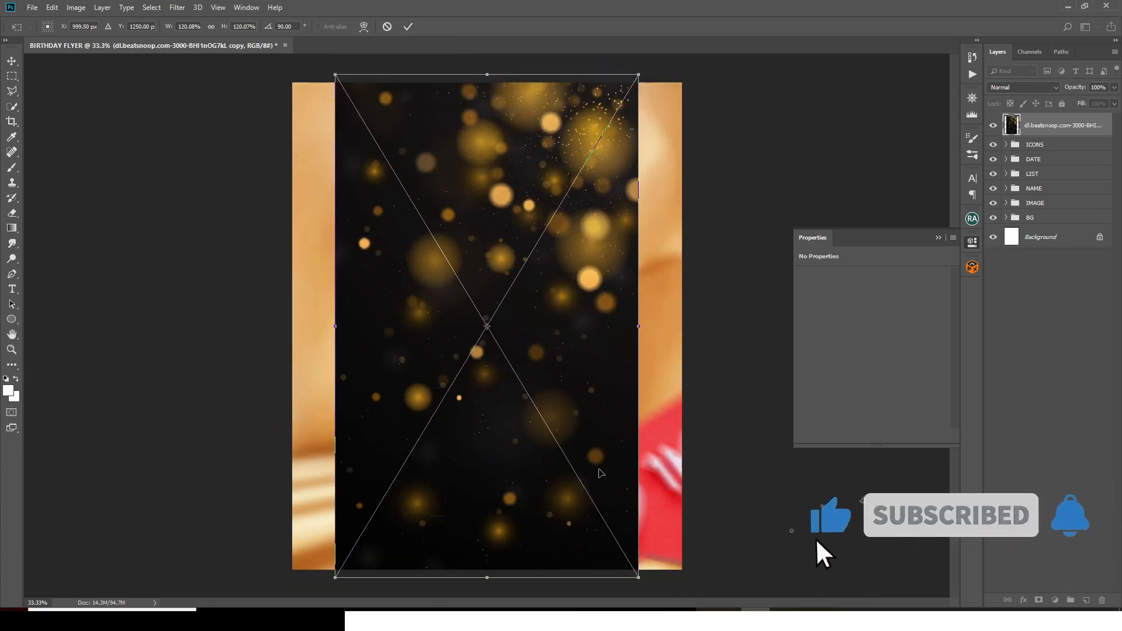
drag(639, 330, 690, 331)
key(b)
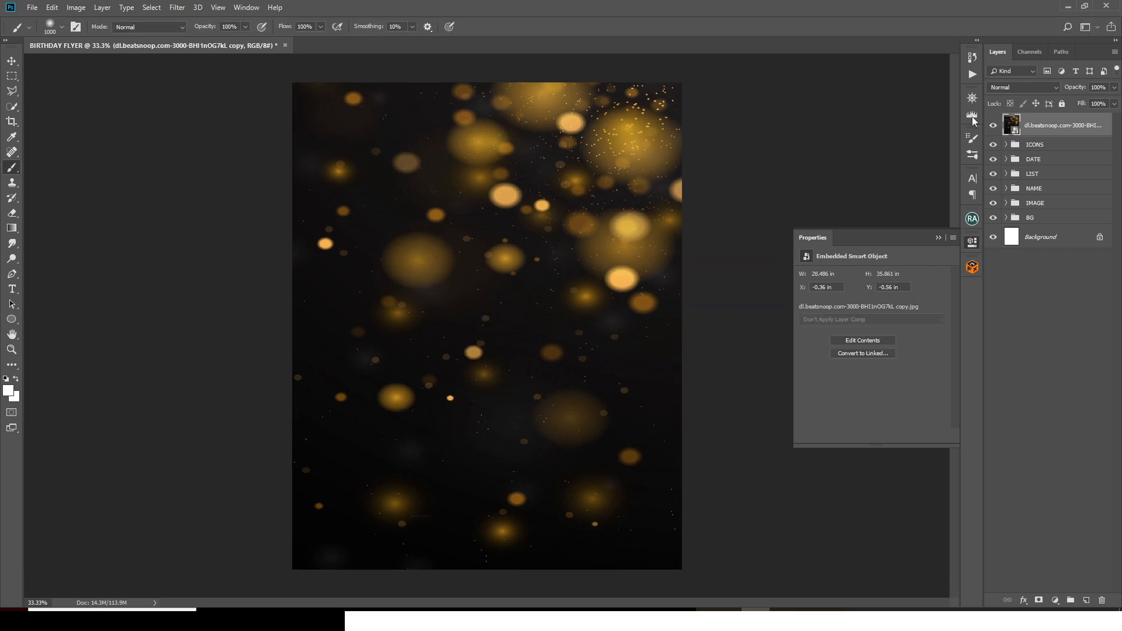
Step: Set the bokeh layer's blend mode to Linear Dodge (Add) and add a layer mask to it
click(1000, 89)
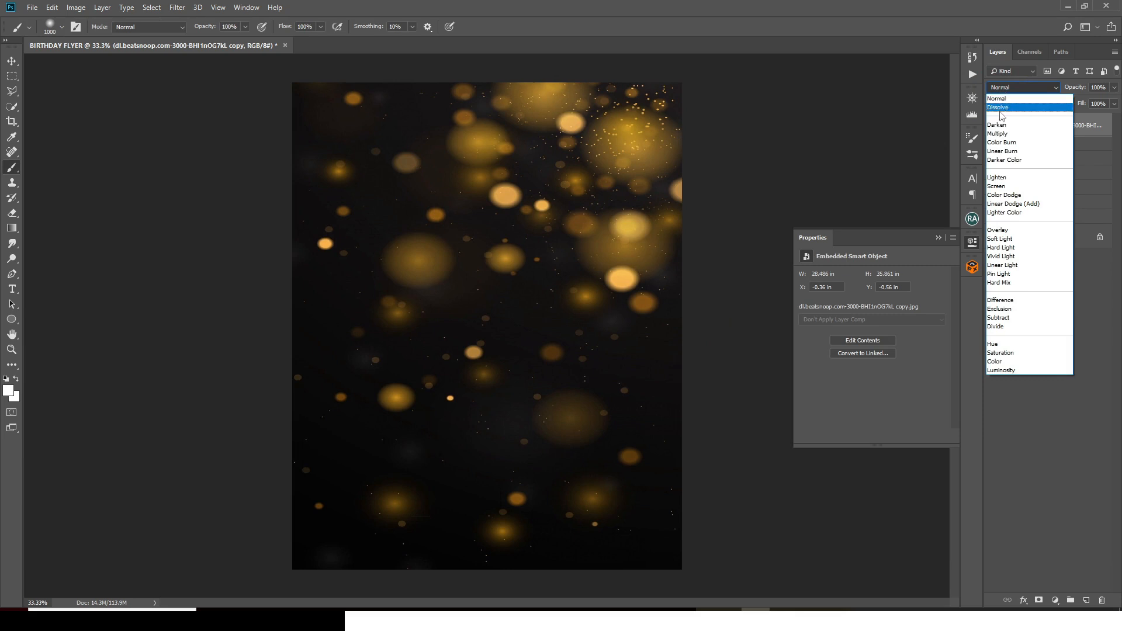
click(997, 204)
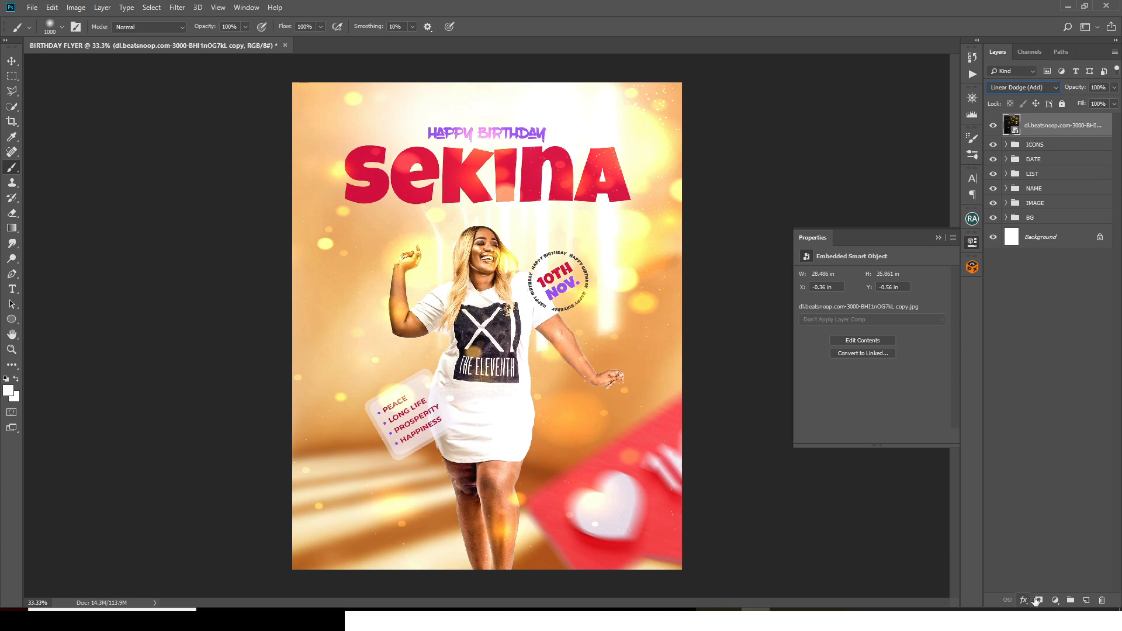
click(1039, 601)
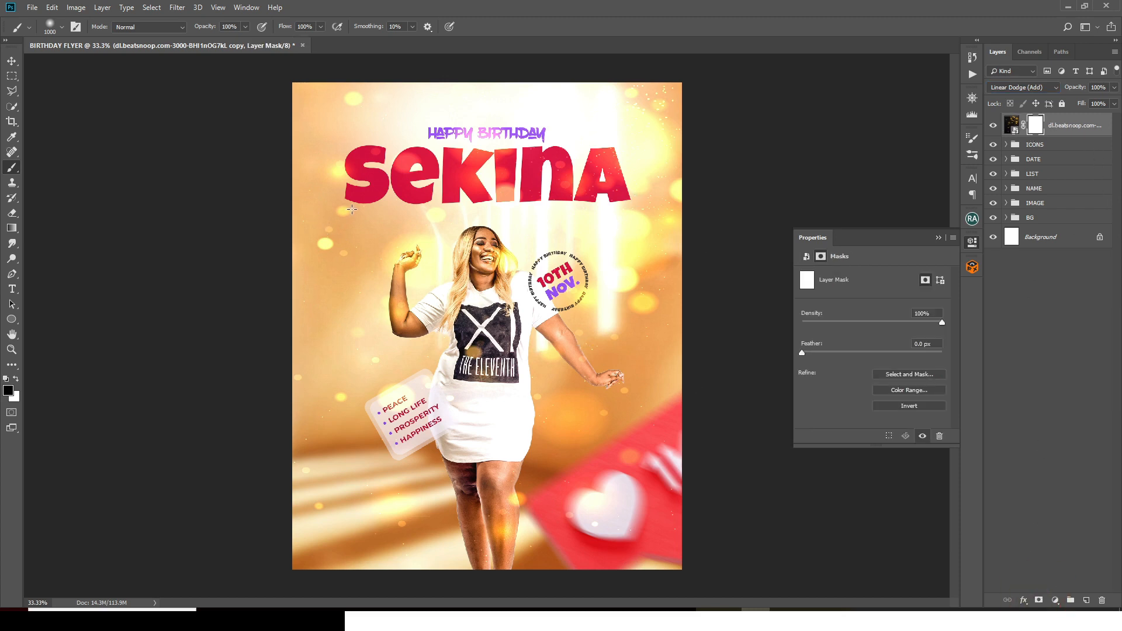
Step: Paint black on the bokeh mask around the right end of HAPPY BIRTHDAY with a soft 400 px brush, and restore the area over the name's last letters with white
key(bracketleft)
key(bracketleft)
key(bracketleft)
key(bracketleft)
key(bracketleft)
key(bracketleft)
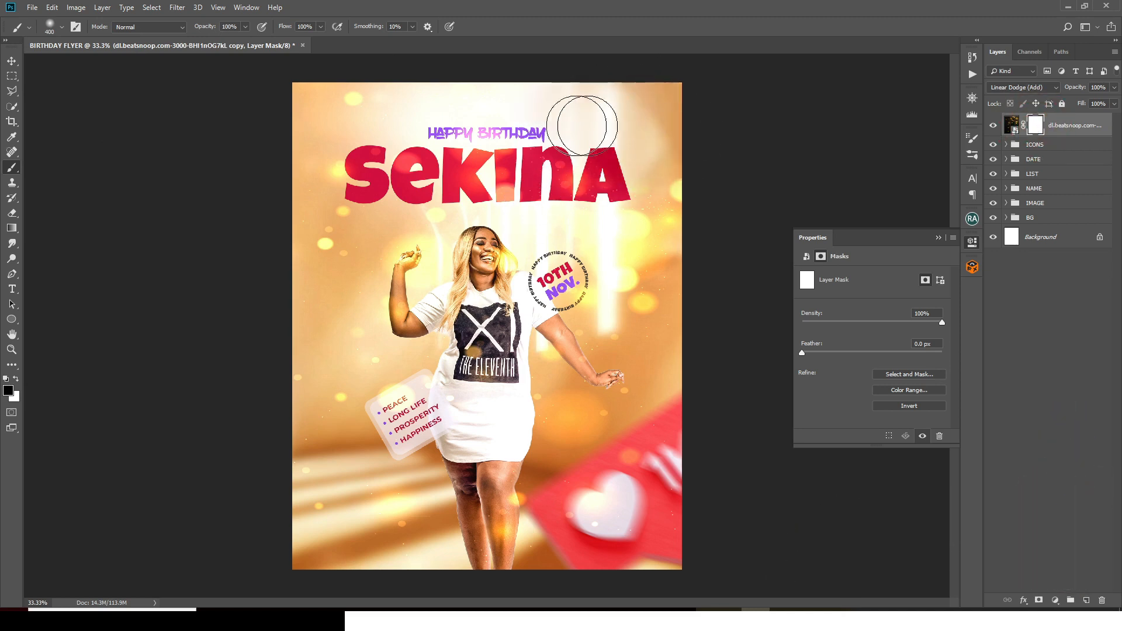
drag(600, 139, 596, 109)
key(x)
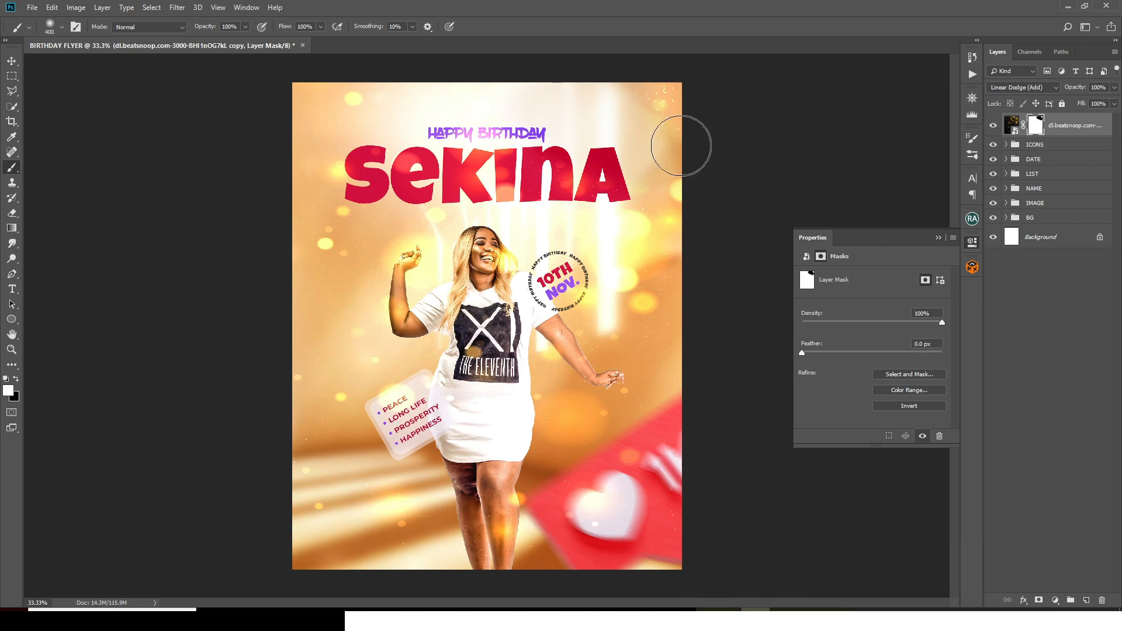
key(x)
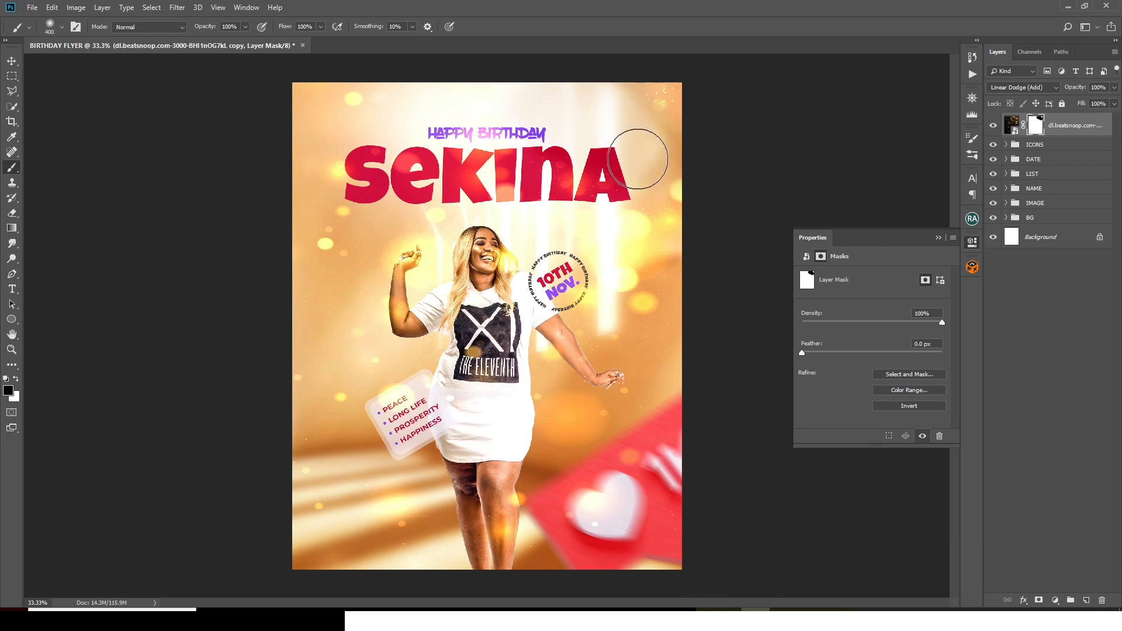
drag(585, 96, 594, 129)
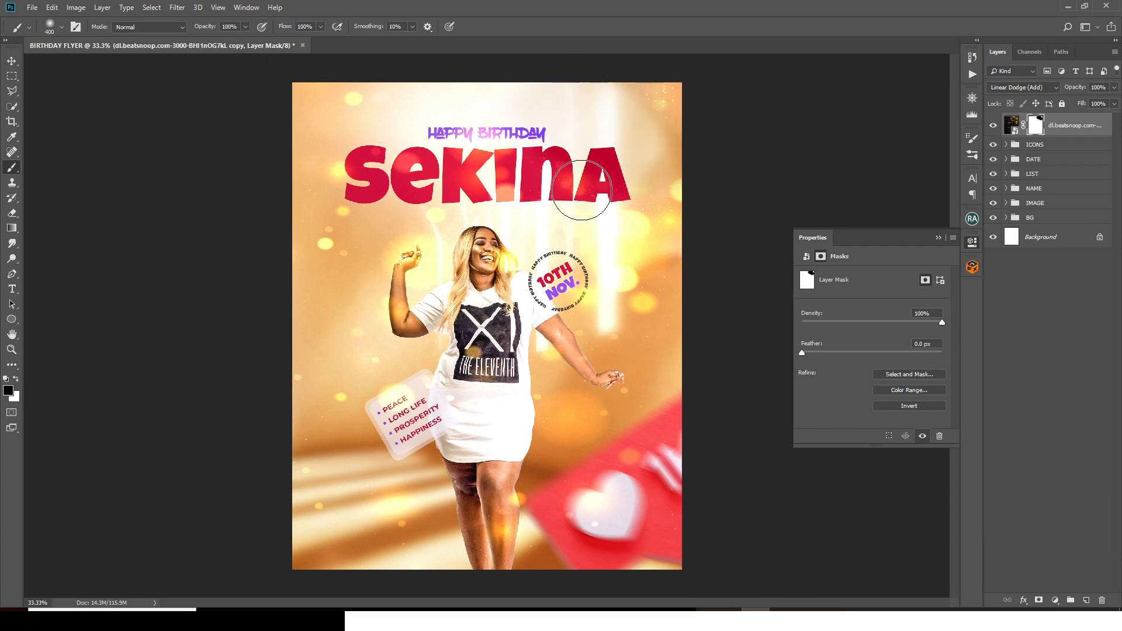
key(x)
click(581, 190)
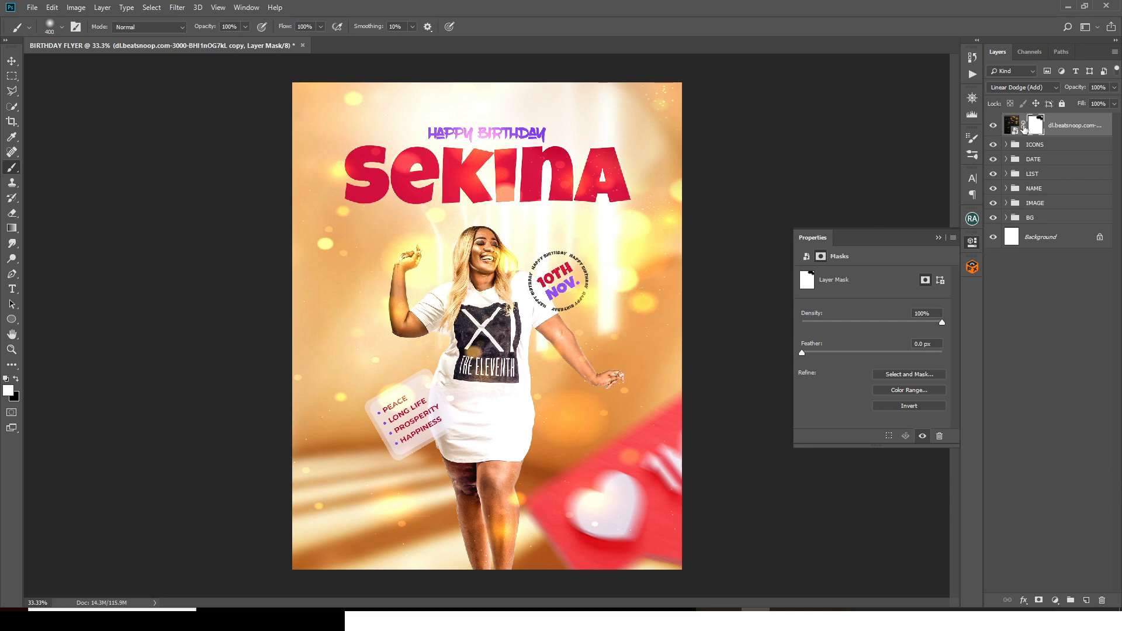
Step: Put the bokeh layer in its own group and name the group GLOW
click(1056, 128)
key(ctrl+g)
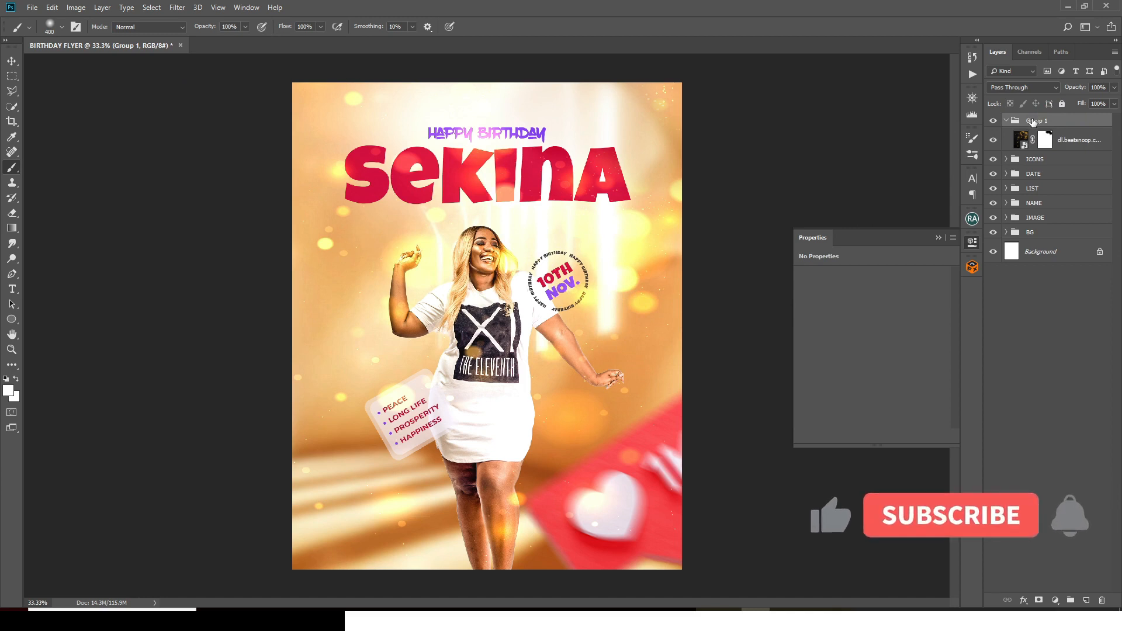
double_click(1033, 120)
text(GLOW)
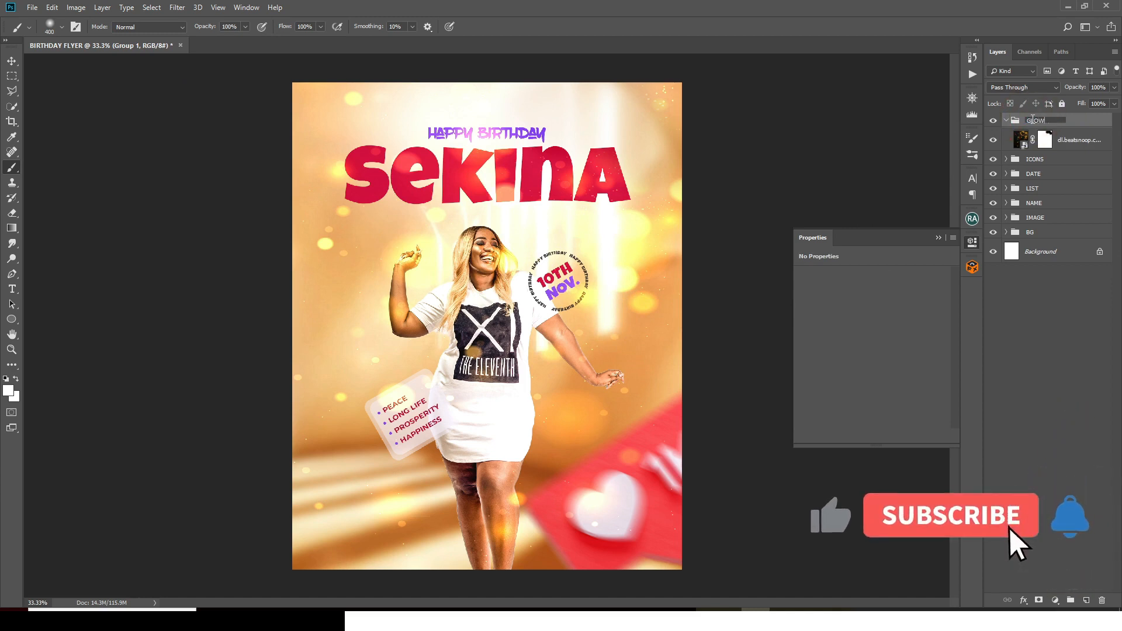
key(Return)
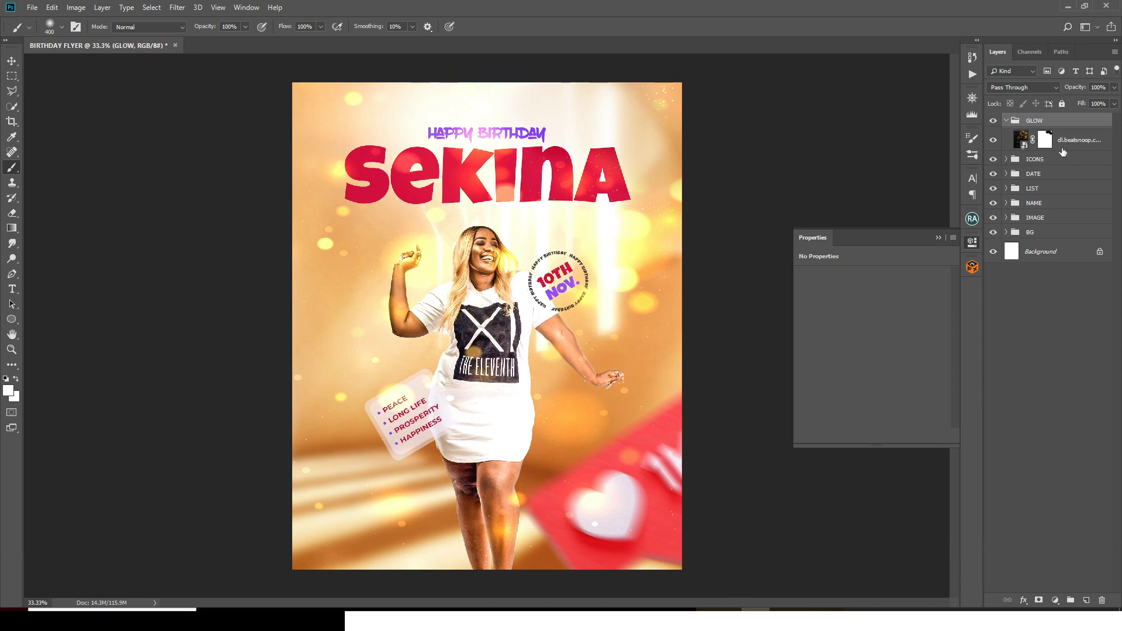
Step: Add a layer above the bokeh, dab a 400 px glow in sampled pale yellow between the woman and date badge, and blend it with Linear Dodge (Add)
click(1076, 142)
click(1085, 600)
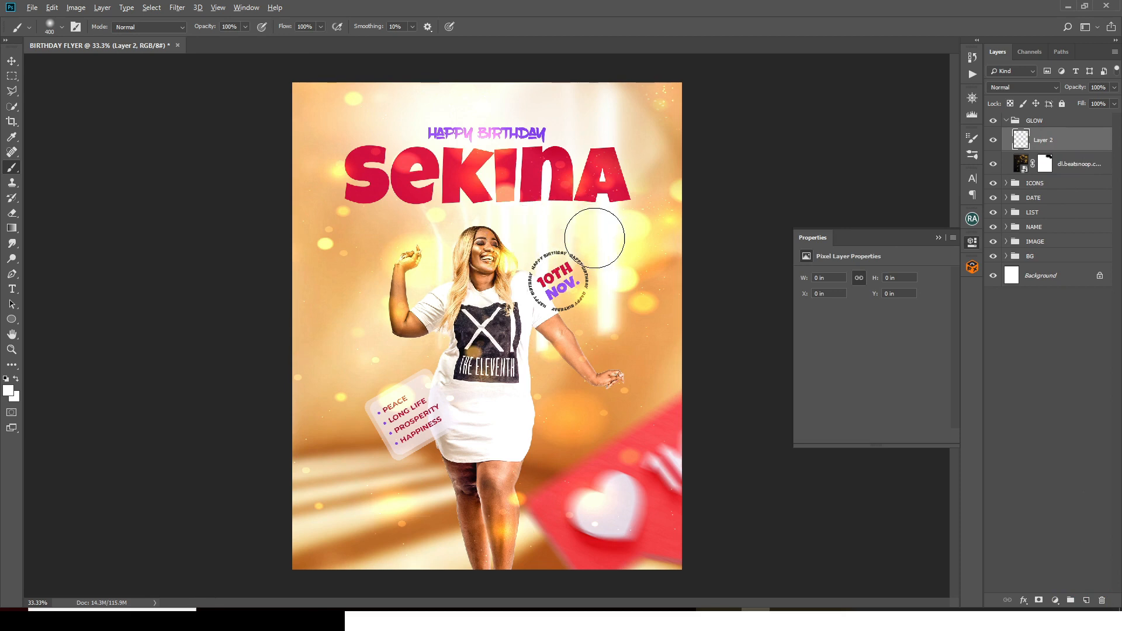
key(alt)
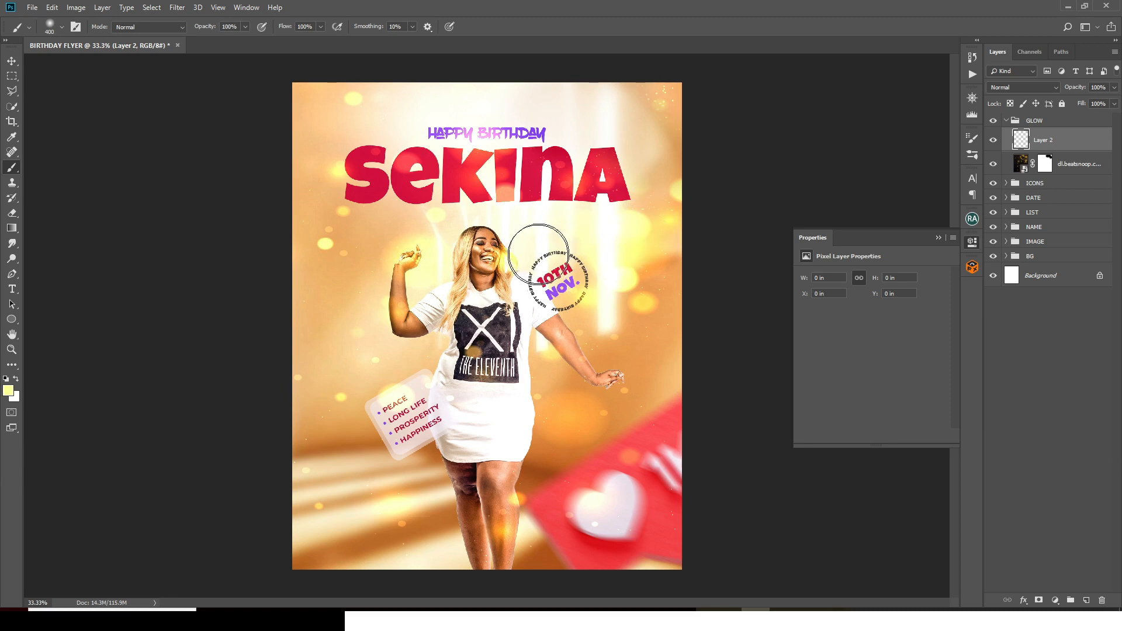
click(537, 259)
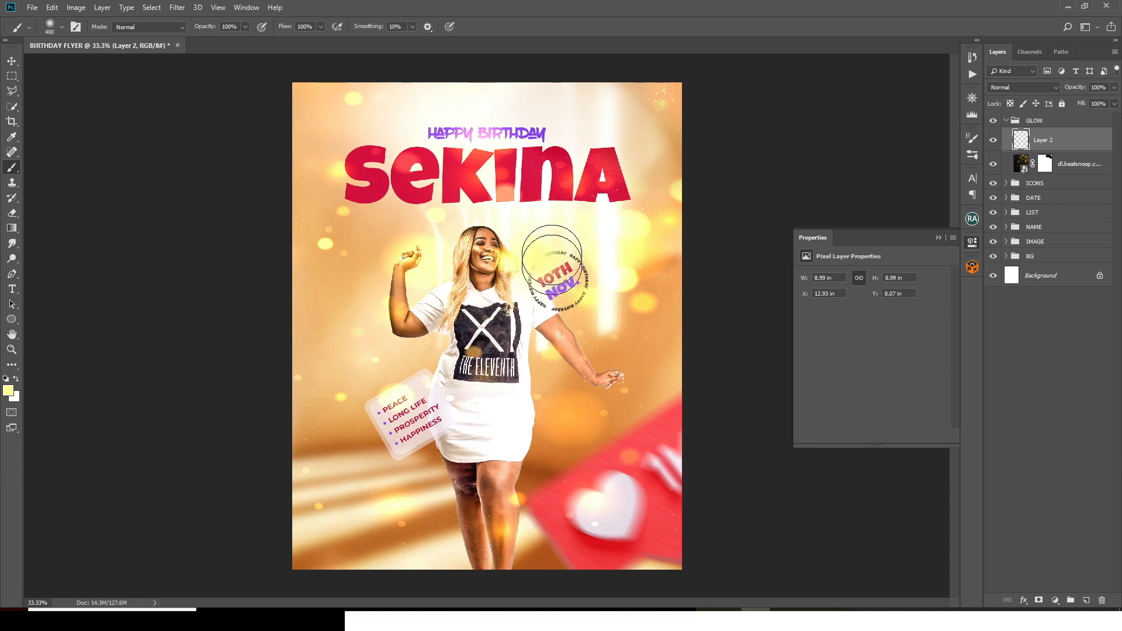
click(1025, 87)
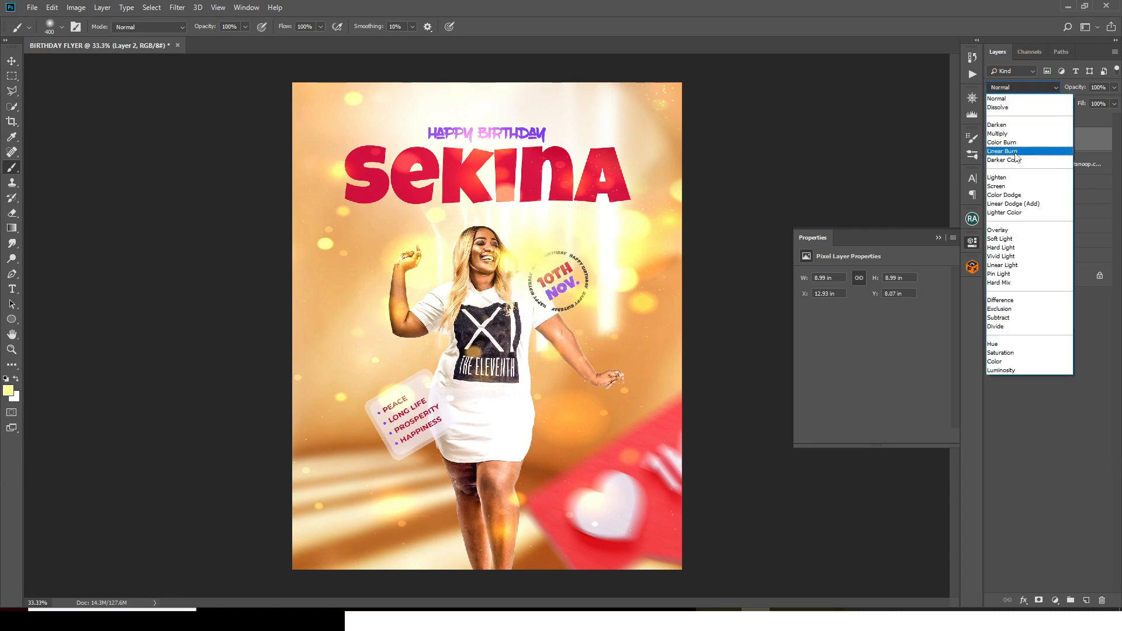
click(1015, 204)
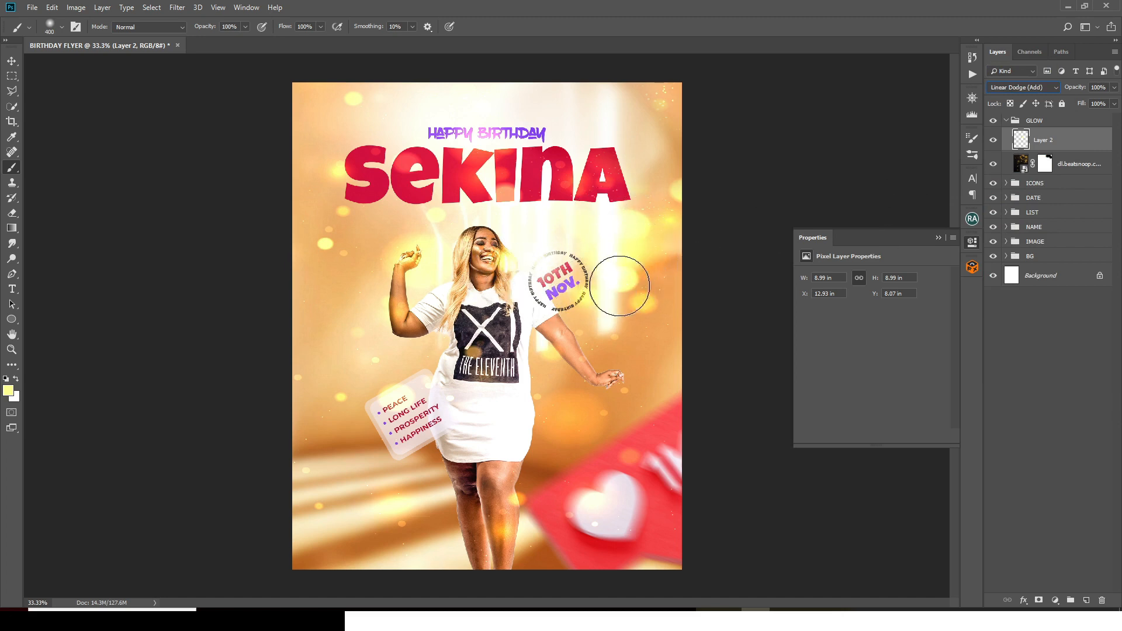
Step: Mask the bokeh off the circular date badge by painting black on its layer mask with a soft 250 px brush
click(1046, 165)
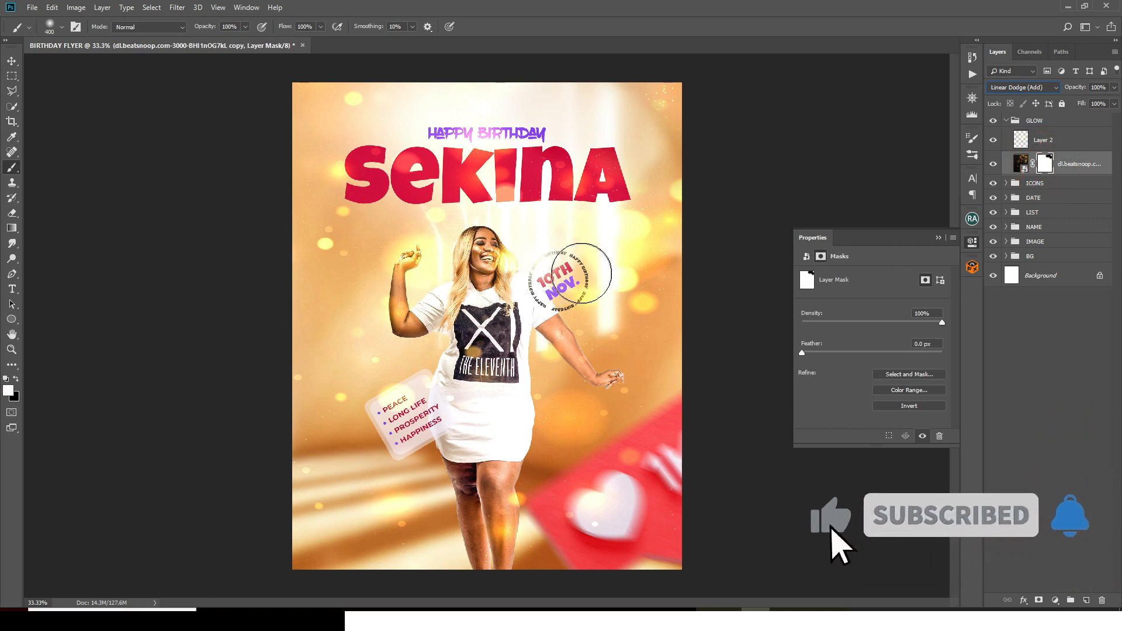
key(bracketleft)
key(bracketleft)
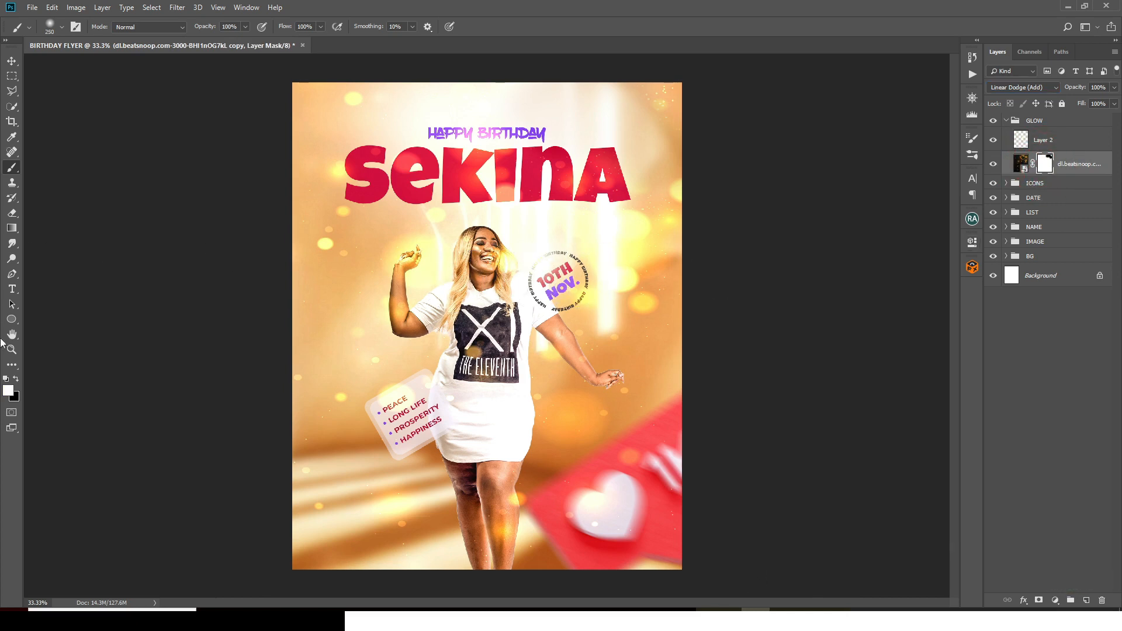
click(18, 384)
mouse_move(576, 275)
mouse_down()
mouse_move(540, 297)
mouse_move(580, 277)
mouse_move(575, 260)
mouse_move(555, 260)
mouse_move(556, 308)
mouse_move(537, 299)
mouse_move(578, 279)
mouse_move(579, 265)
mouse_move(579, 298)
mouse_move(543, 310)
mouse_move(560, 259)
mouse_move(568, 283)
mouse_move(539, 309)
mouse_move(532, 299)
mouse_move(570, 300)
mouse_move(582, 275)
mouse_move(541, 315)
mouse_up()
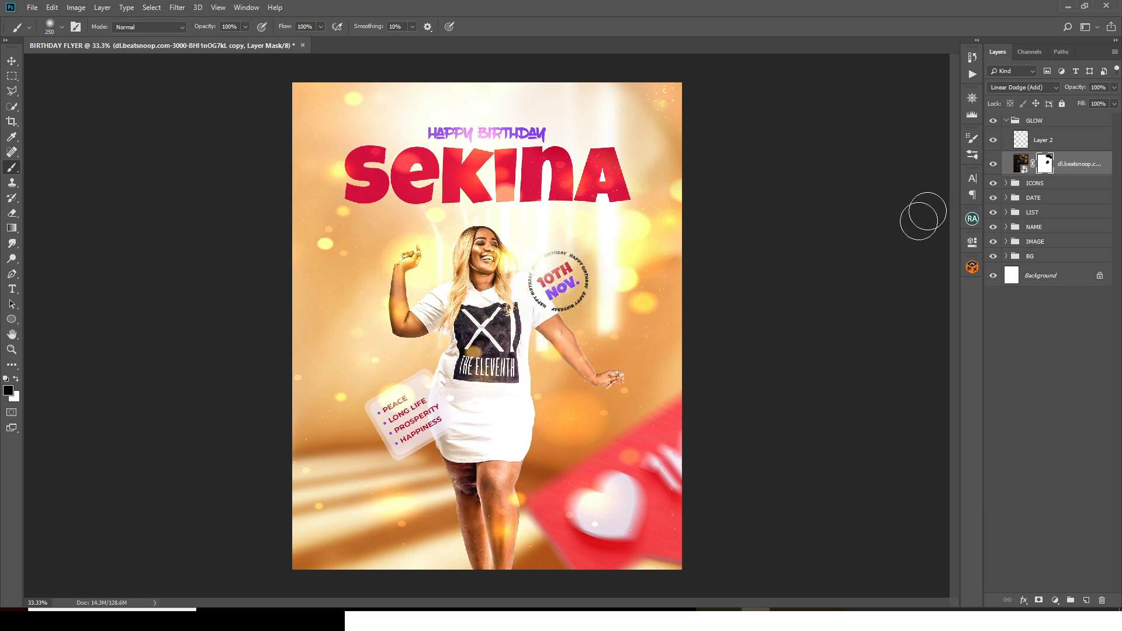
Step: Duplicate the yellow glow layer, move the copy beside the woman's head above her raised arm, and compare the flyer with and without it
click(1025, 141)
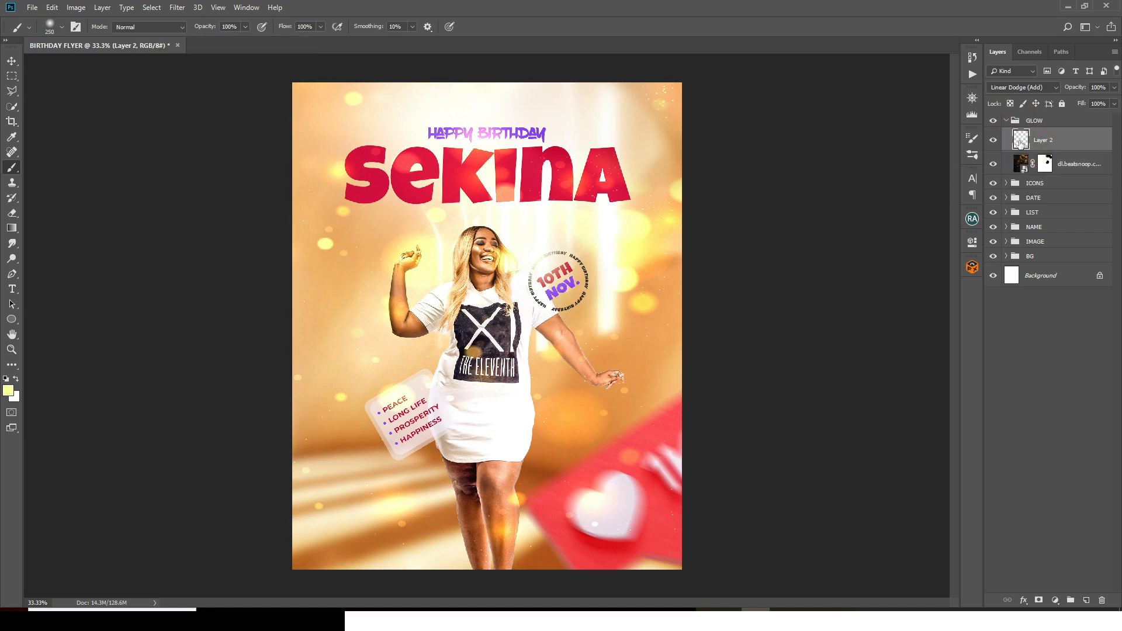
click(993, 141)
click(993, 141)
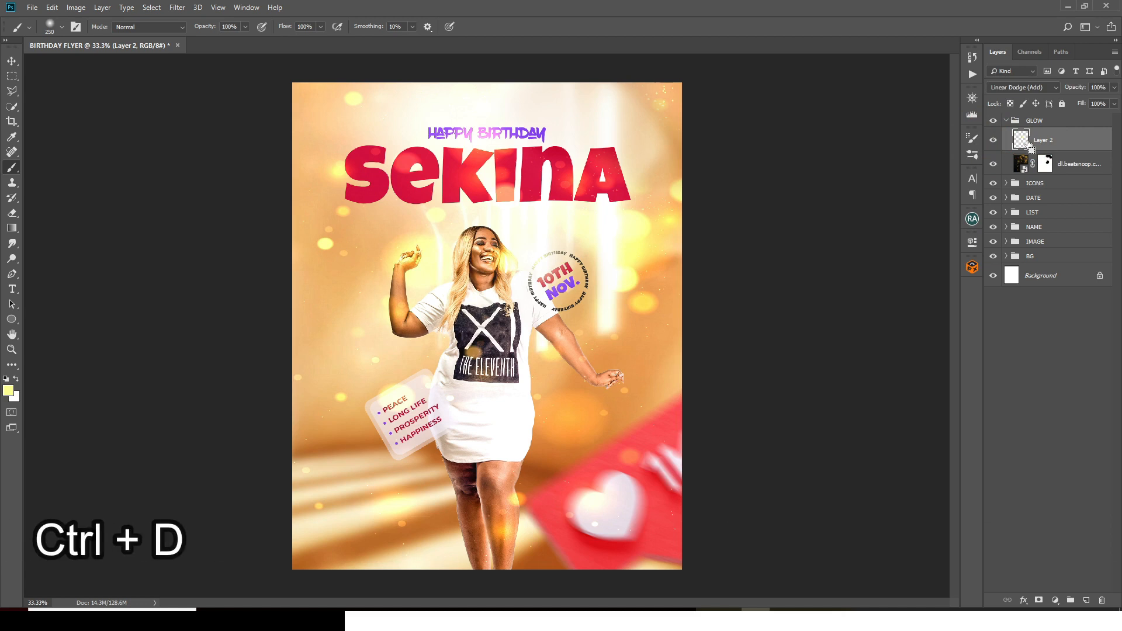
key(ctrl+j)
key(v)
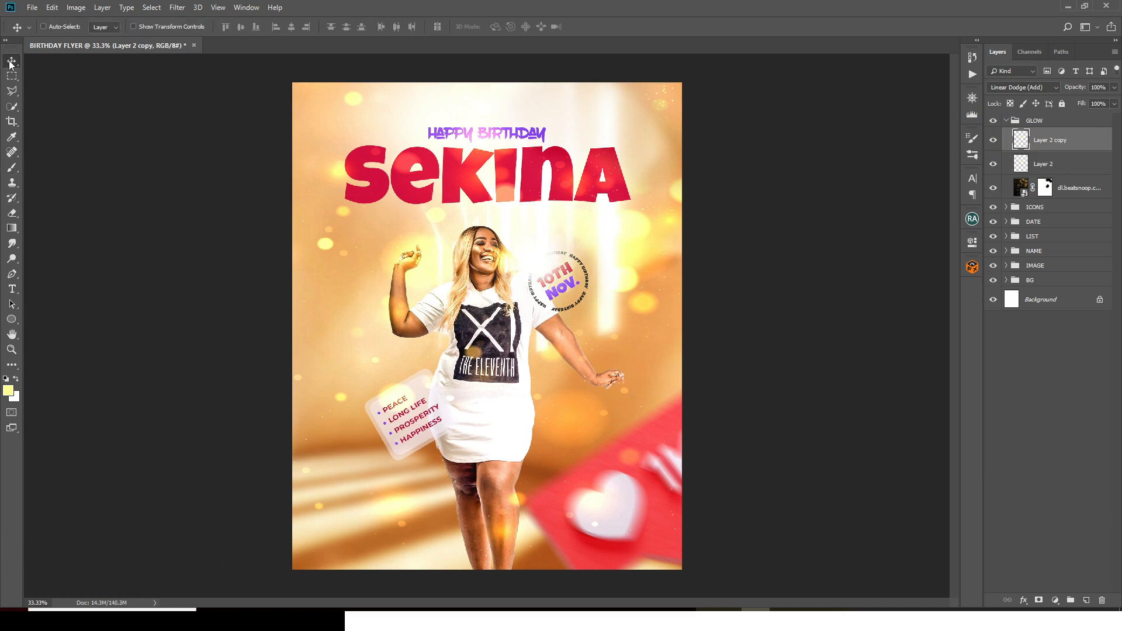
drag(545, 276, 448, 230)
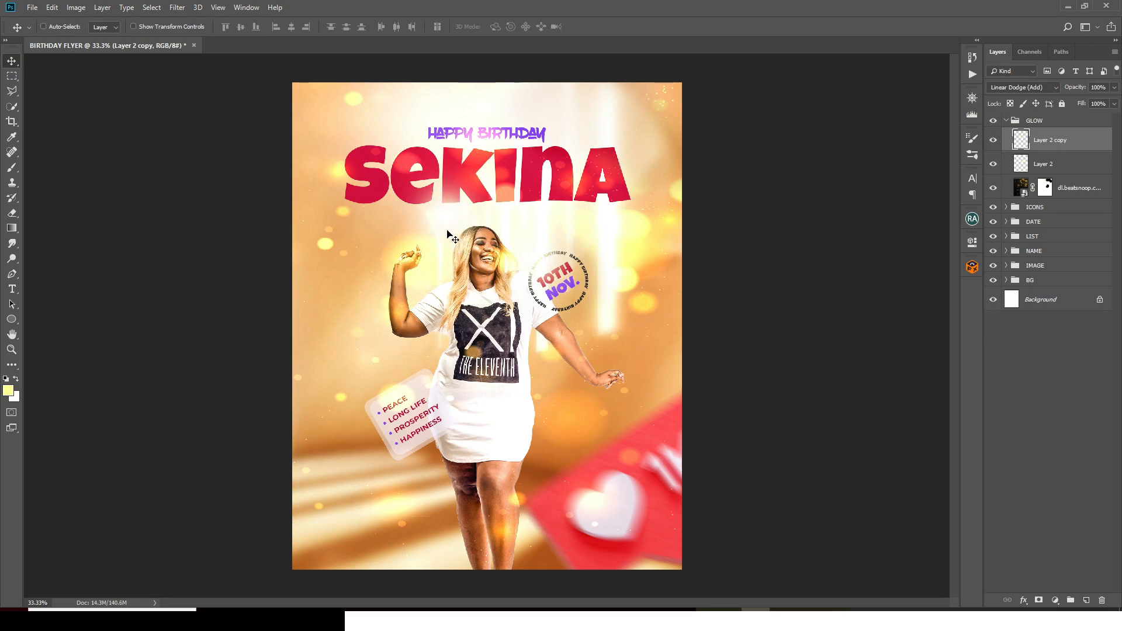
click(992, 141)
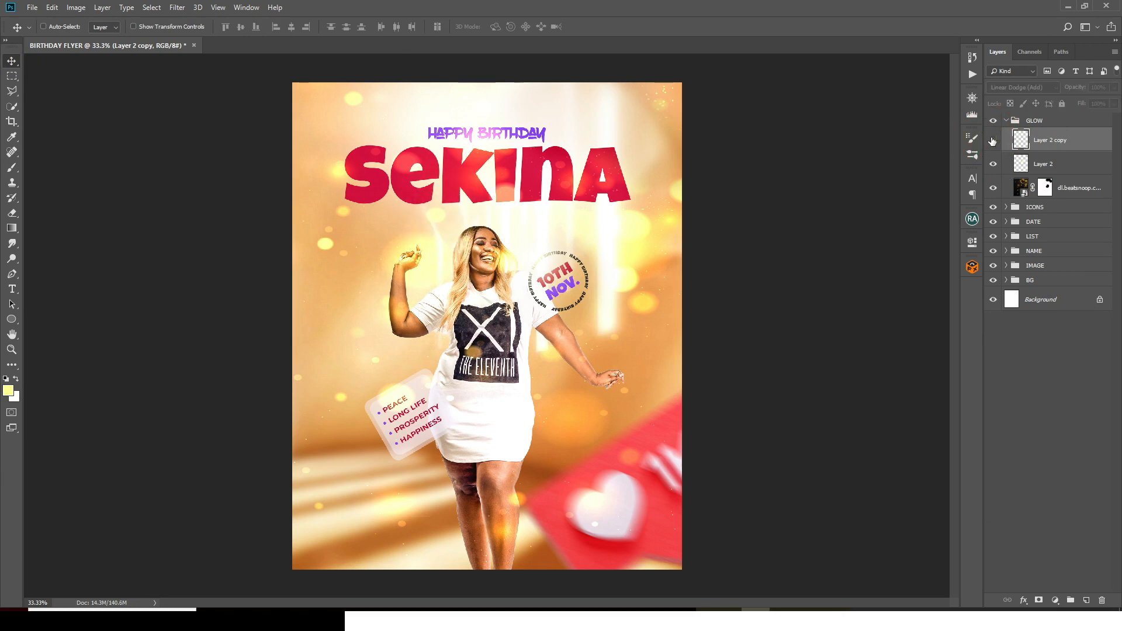
click(992, 141)
click(992, 141)
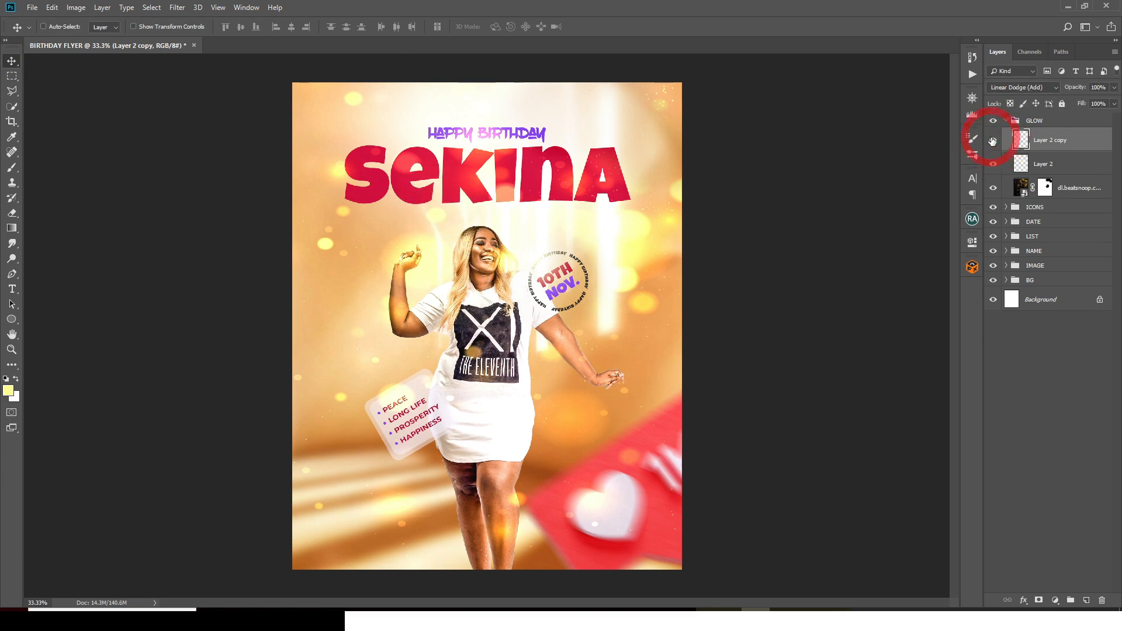
click(993, 141)
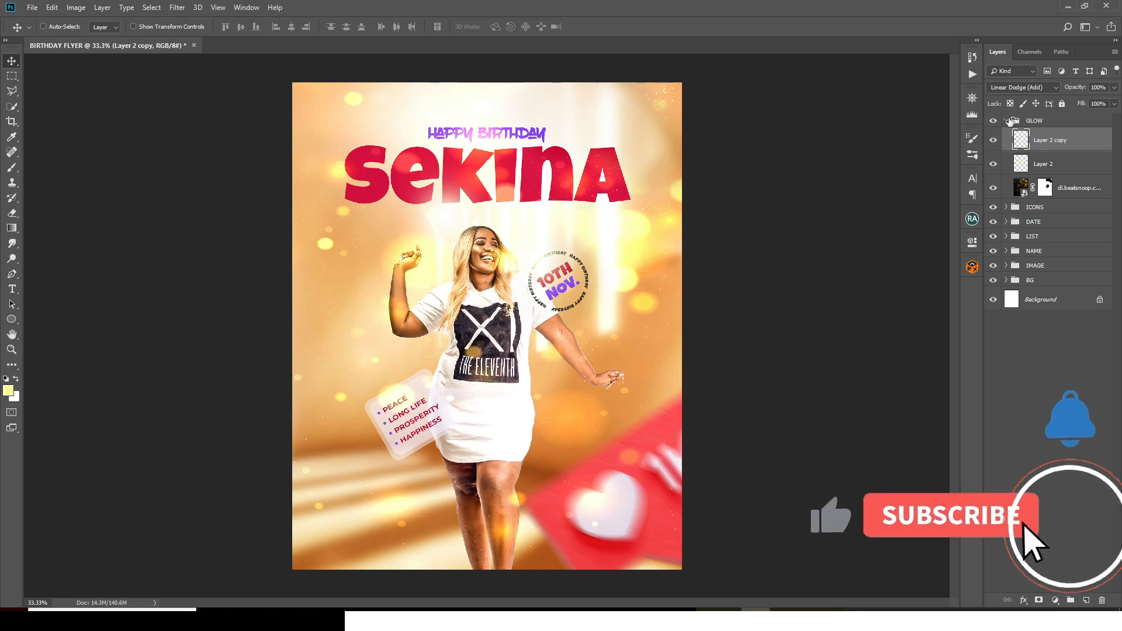
Step: Collapse the GLOW group, stamp all visible layers into a new layer above it, and convert that layer to a smart object
click(1007, 121)
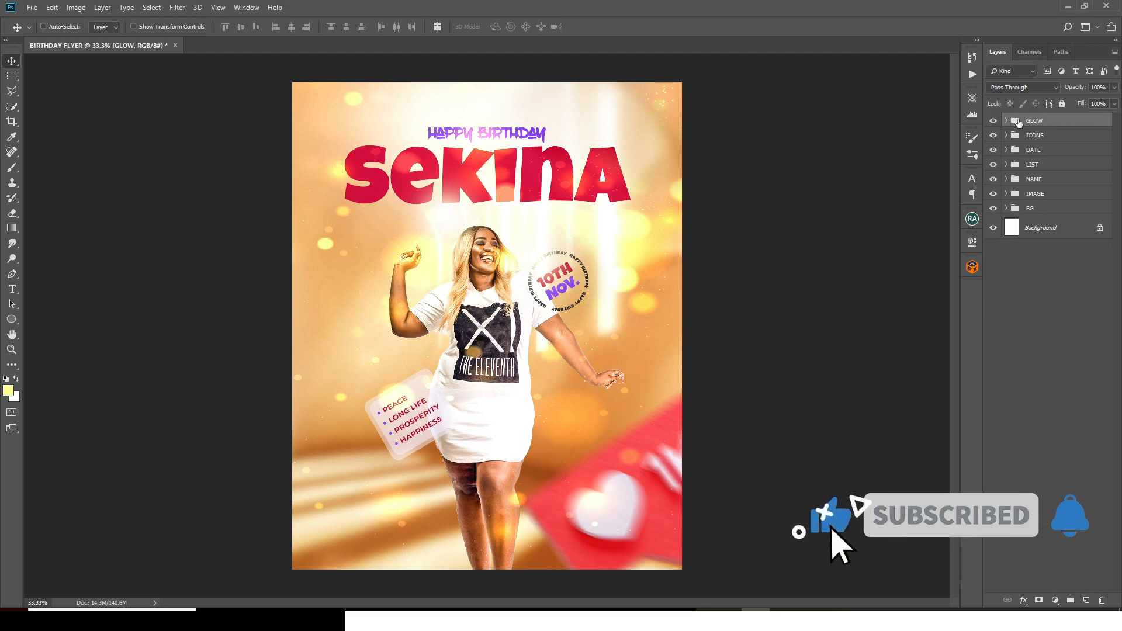
key(ctrl)
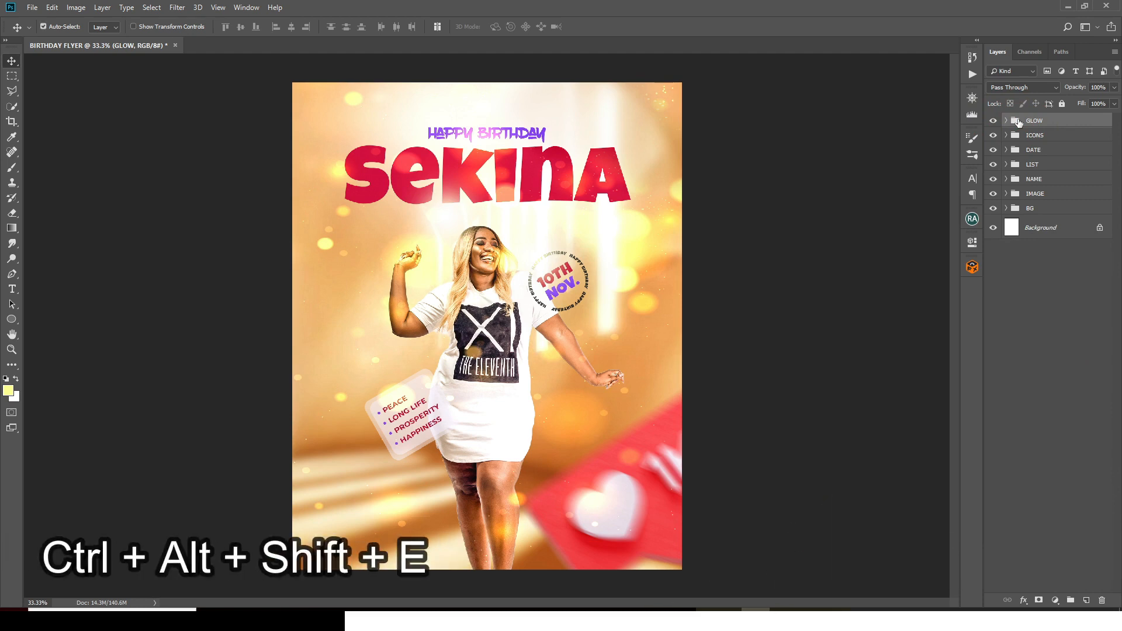
key(ctrl+alt+shift+e)
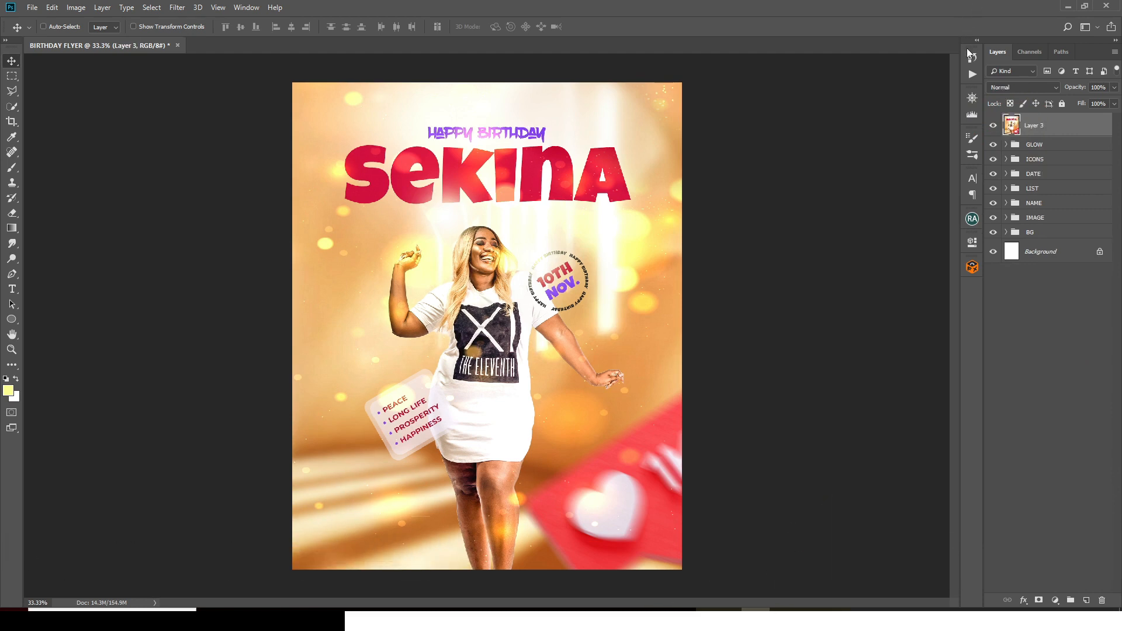
right_click(1060, 138)
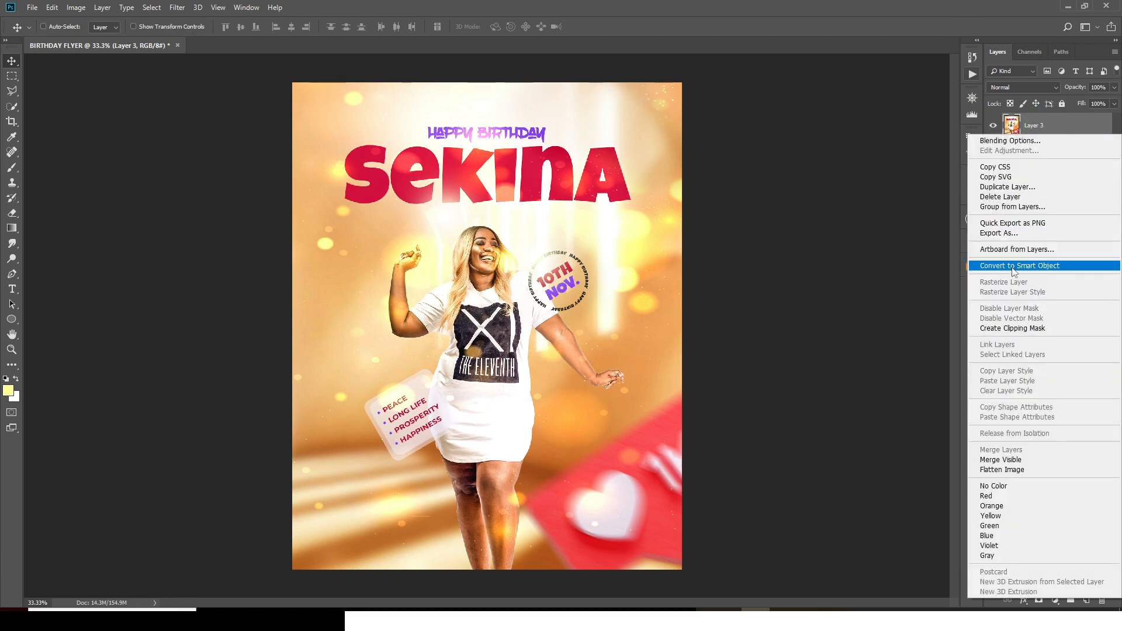
click(1011, 267)
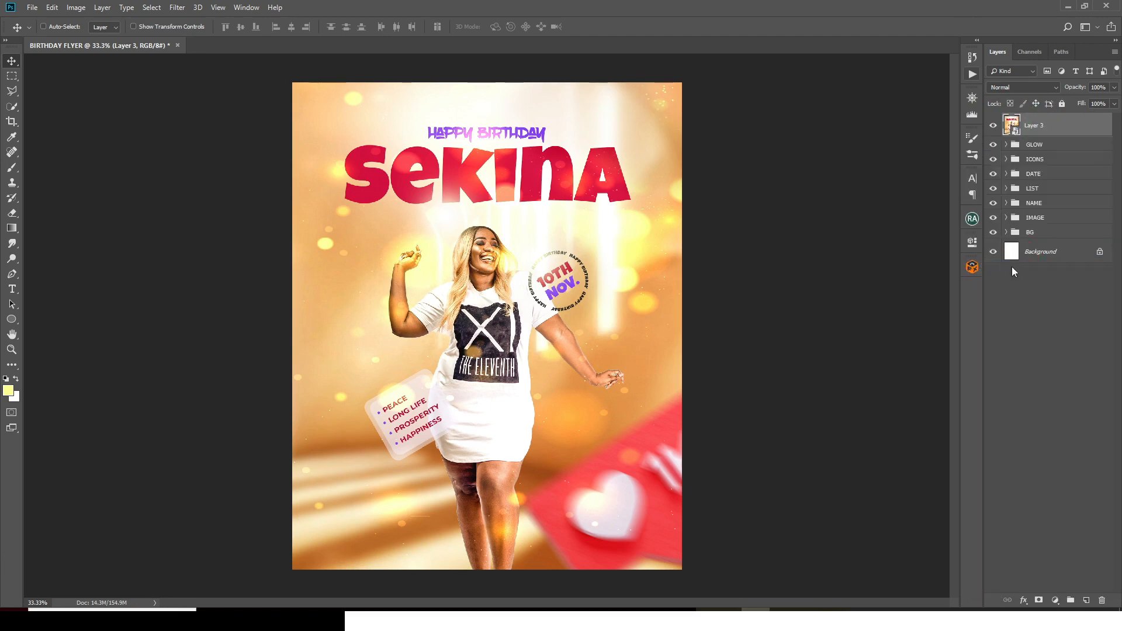
Step: Open the Camera Raw Filter on the stamped smart object and set Temperature to +7 and Contrast to +21
click(177, 7)
click(195, 81)
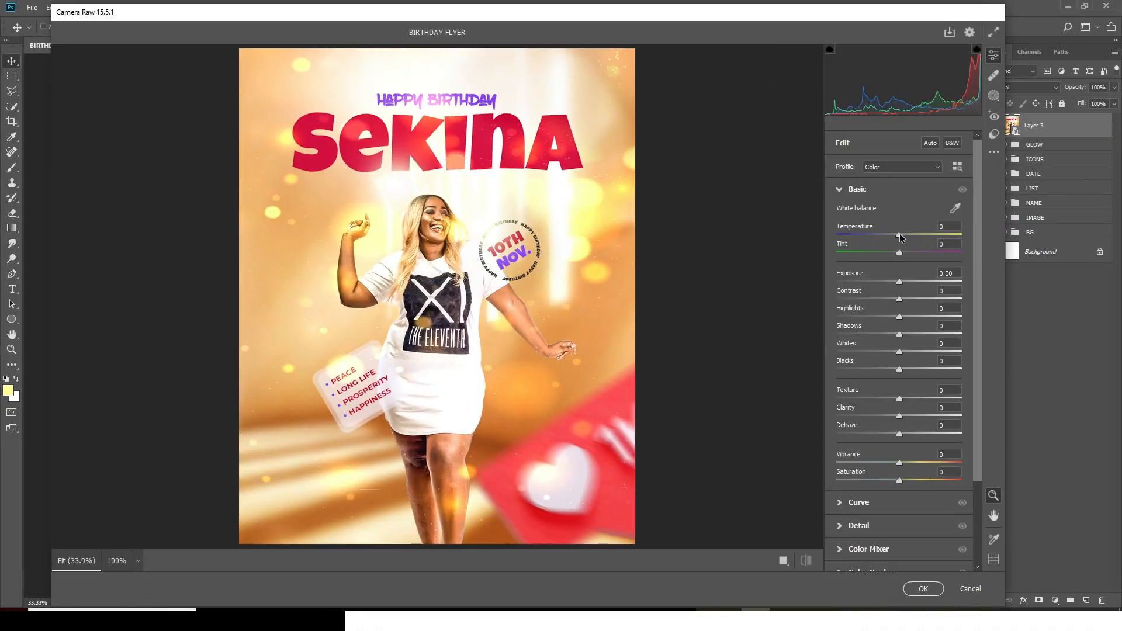
drag(900, 237, 906, 237)
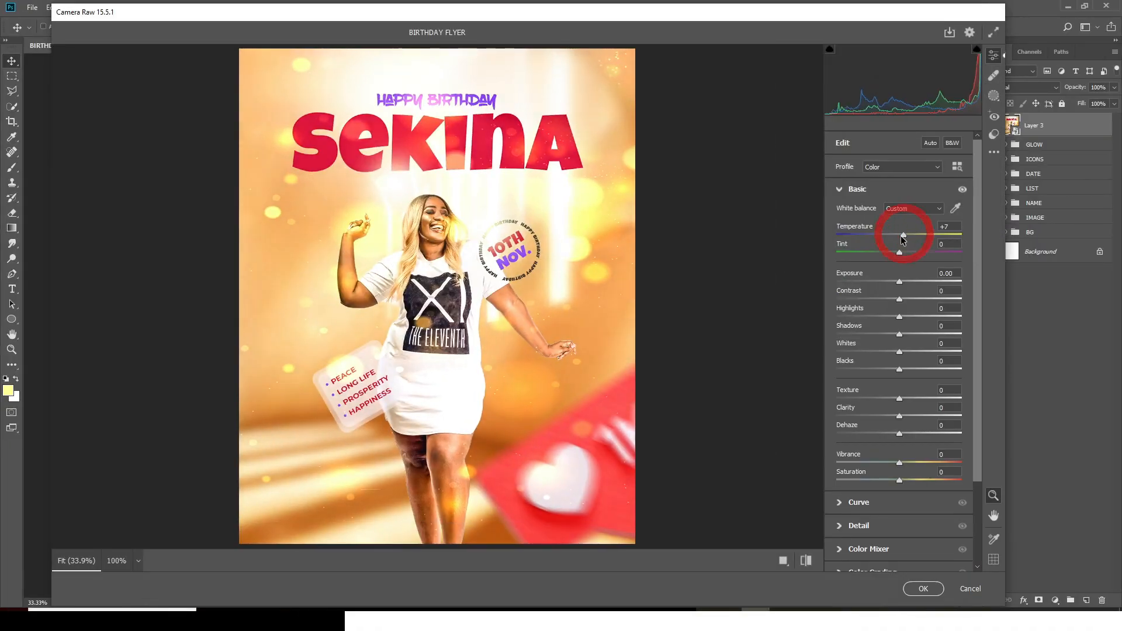
drag(899, 300, 911, 302)
click(912, 301)
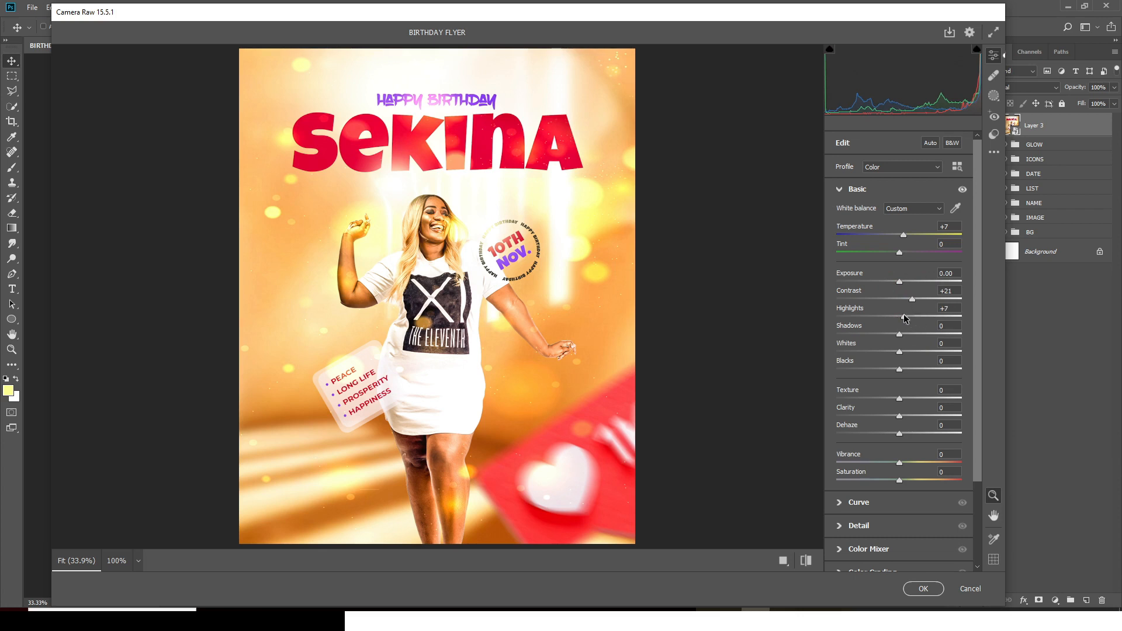
Step: Set the Camera Raw basic adjustments to Highlights +3, Shadows -9, Blacks -13 and Dehaze +7
click(903, 320)
drag(901, 336, 893, 335)
drag(898, 370, 892, 371)
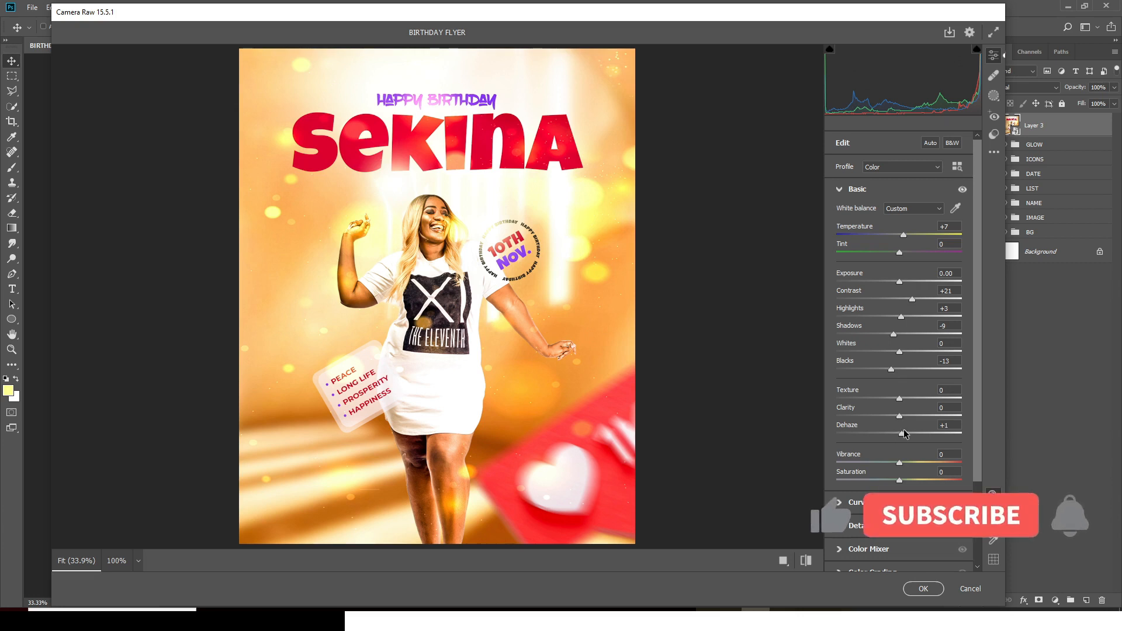
drag(899, 434, 904, 435)
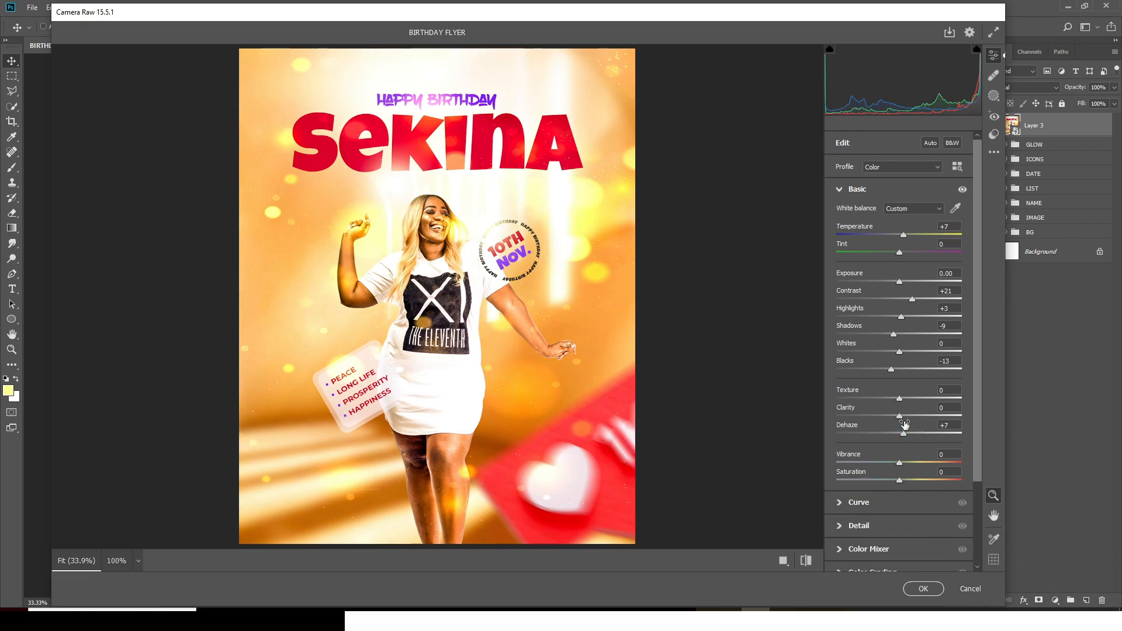
click(840, 189)
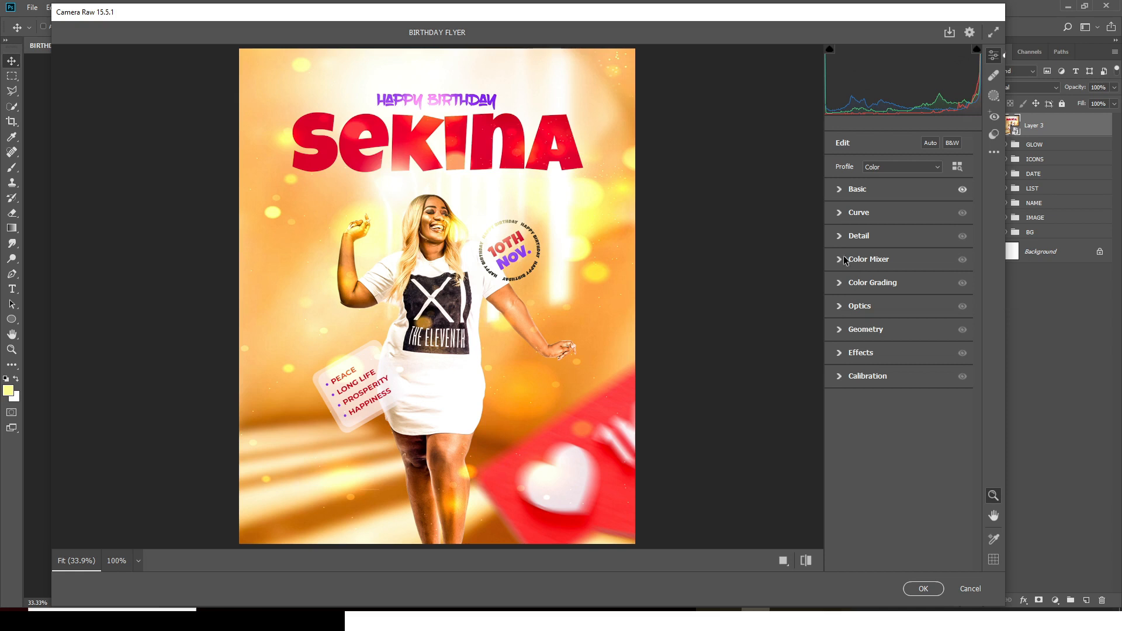
Step: Add slight sharpening, noise reduction and color noise reduction in the Camera Raw detail settings, and apply the filter
click(839, 237)
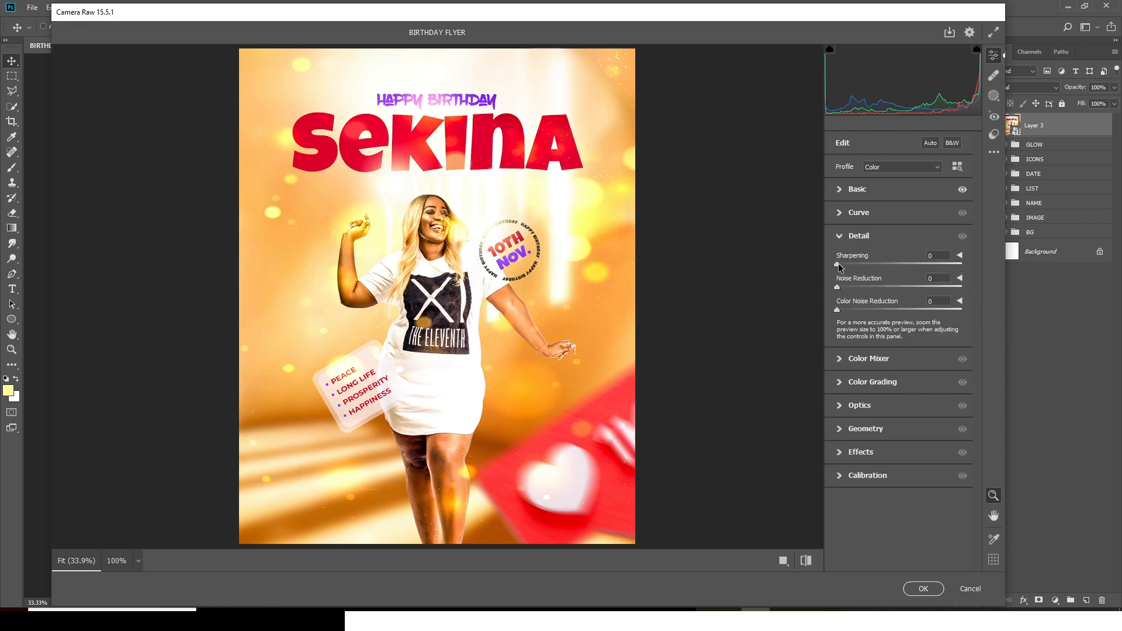
drag(839, 266, 861, 270)
drag(856, 290, 847, 291)
drag(837, 312, 858, 313)
click(840, 237)
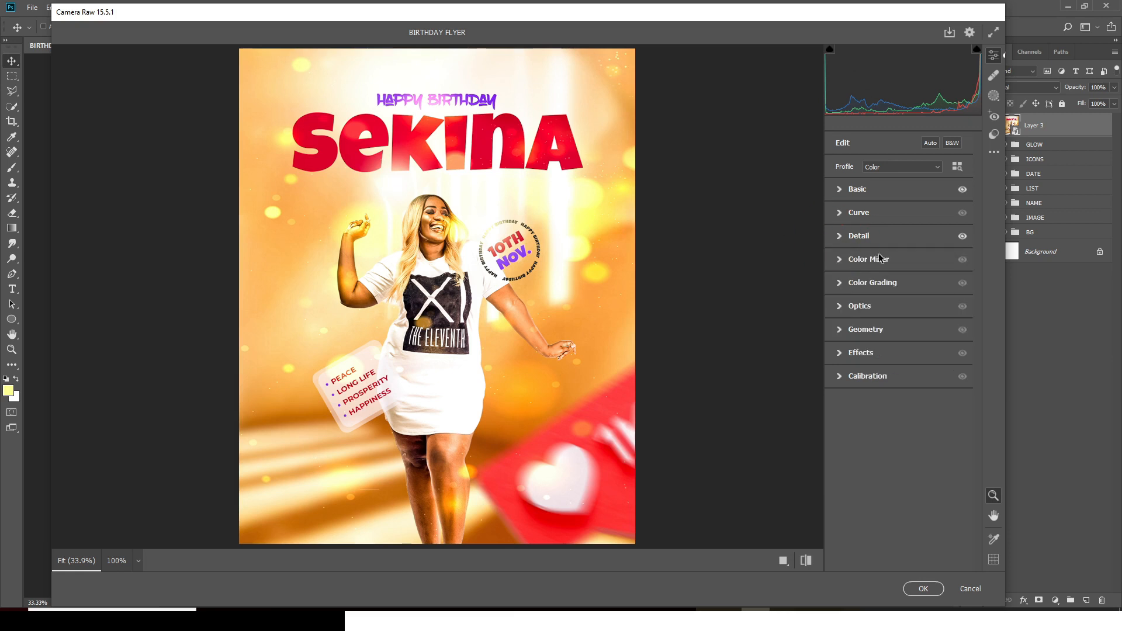
click(924, 588)
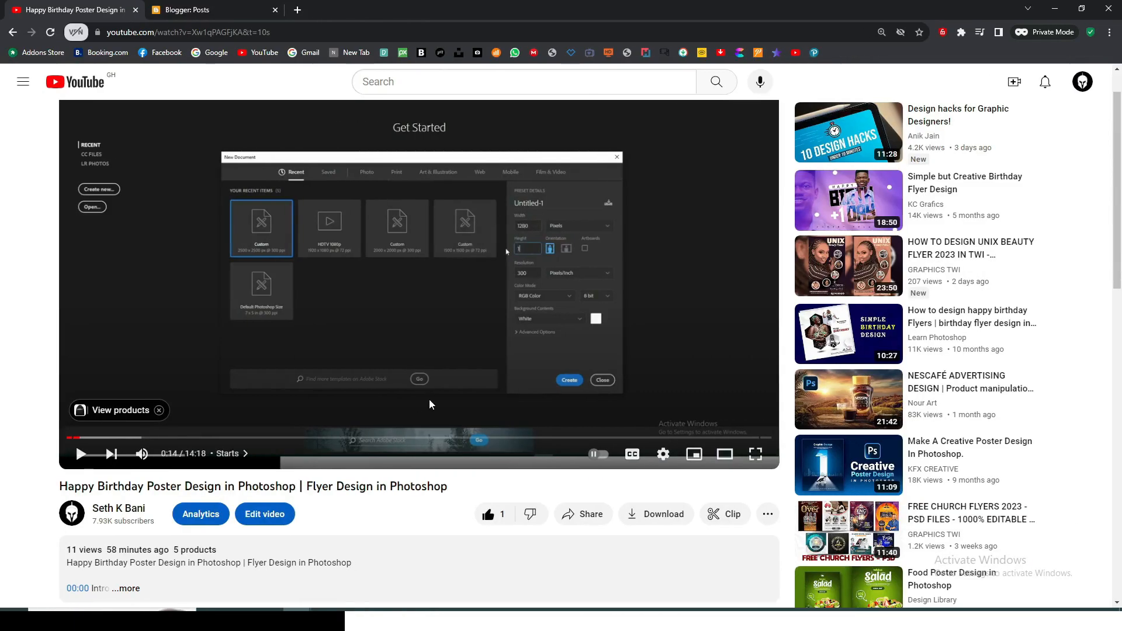
Step: In the browser, expand the YouTube description of the Happy Birthday Poster Design video and open its PSD templates link
scroll(170, 523, down, 2)
scroll(170, 523, down, 1)
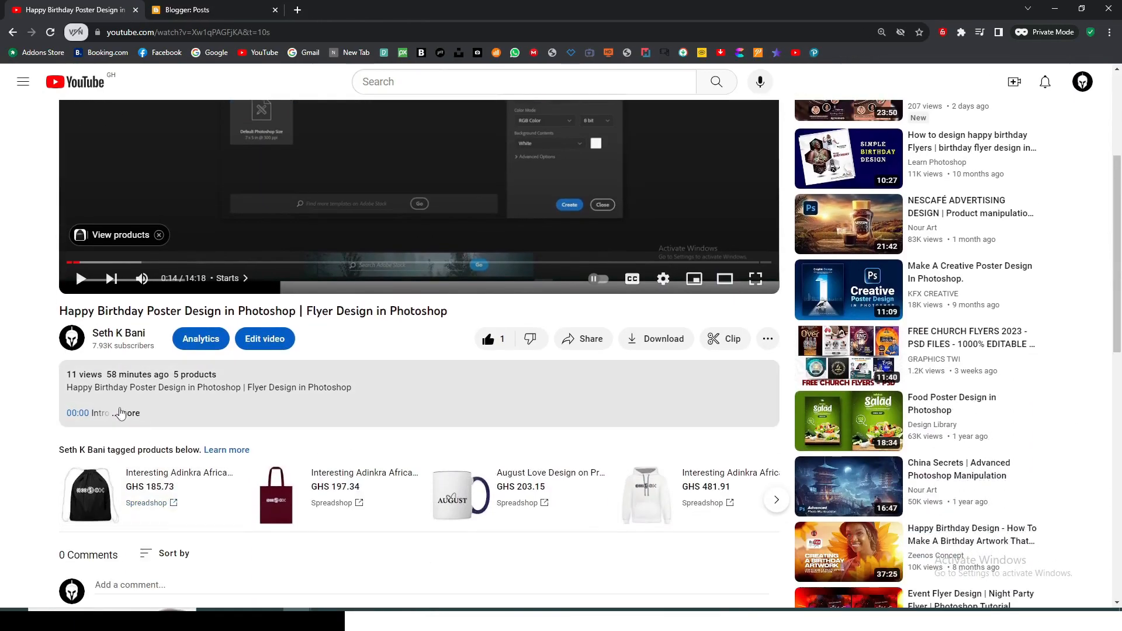
click(133, 414)
scroll(189, 476, down, 4)
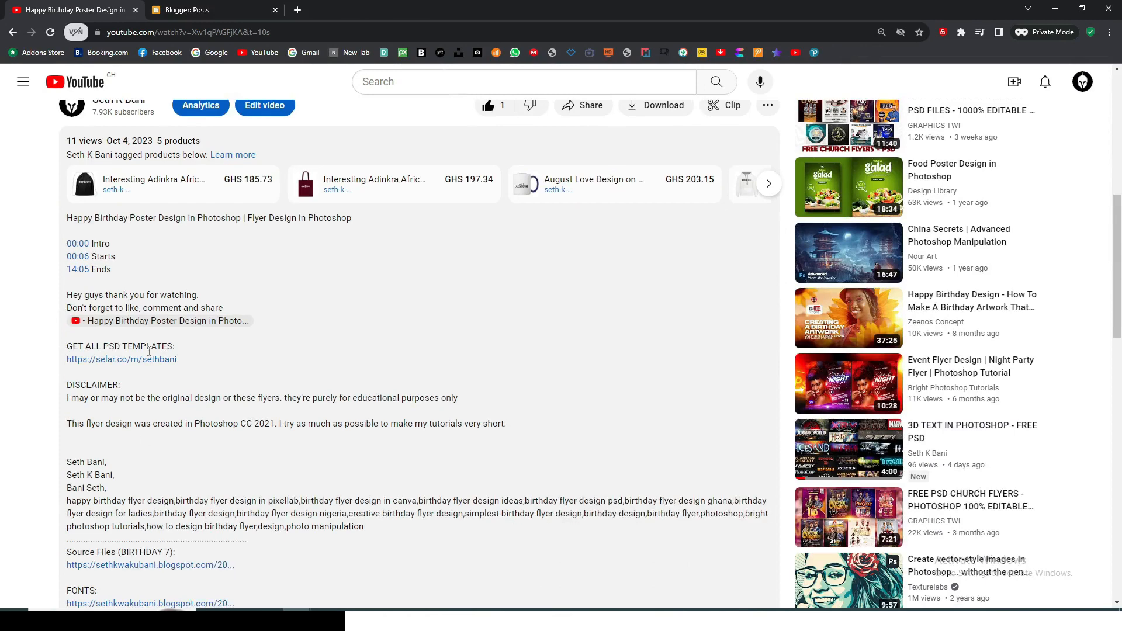
click(111, 360)
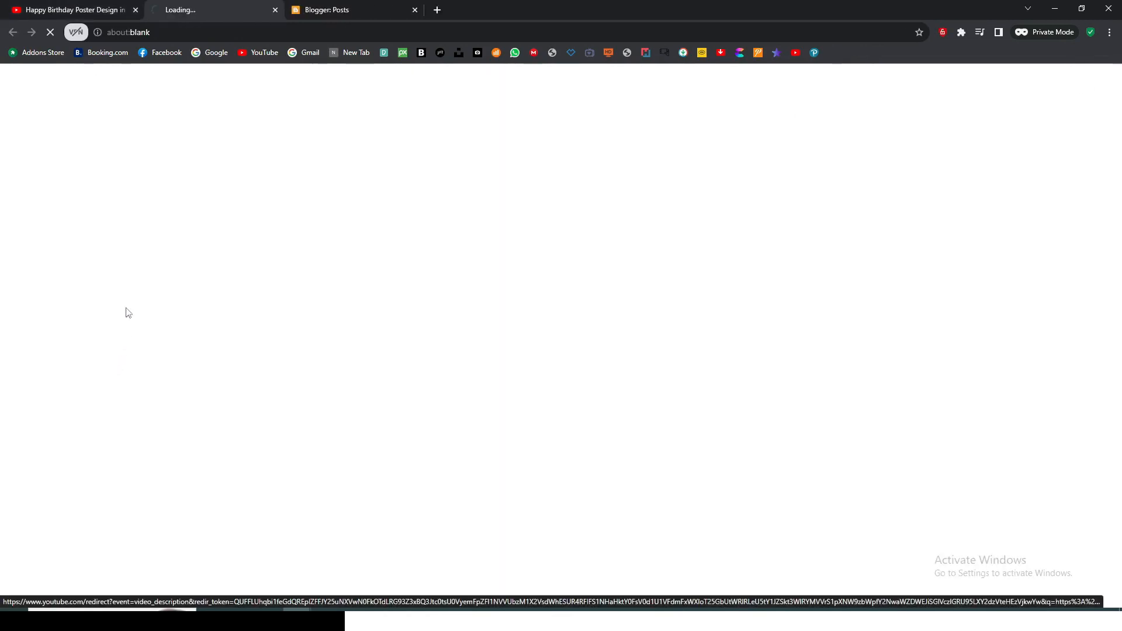